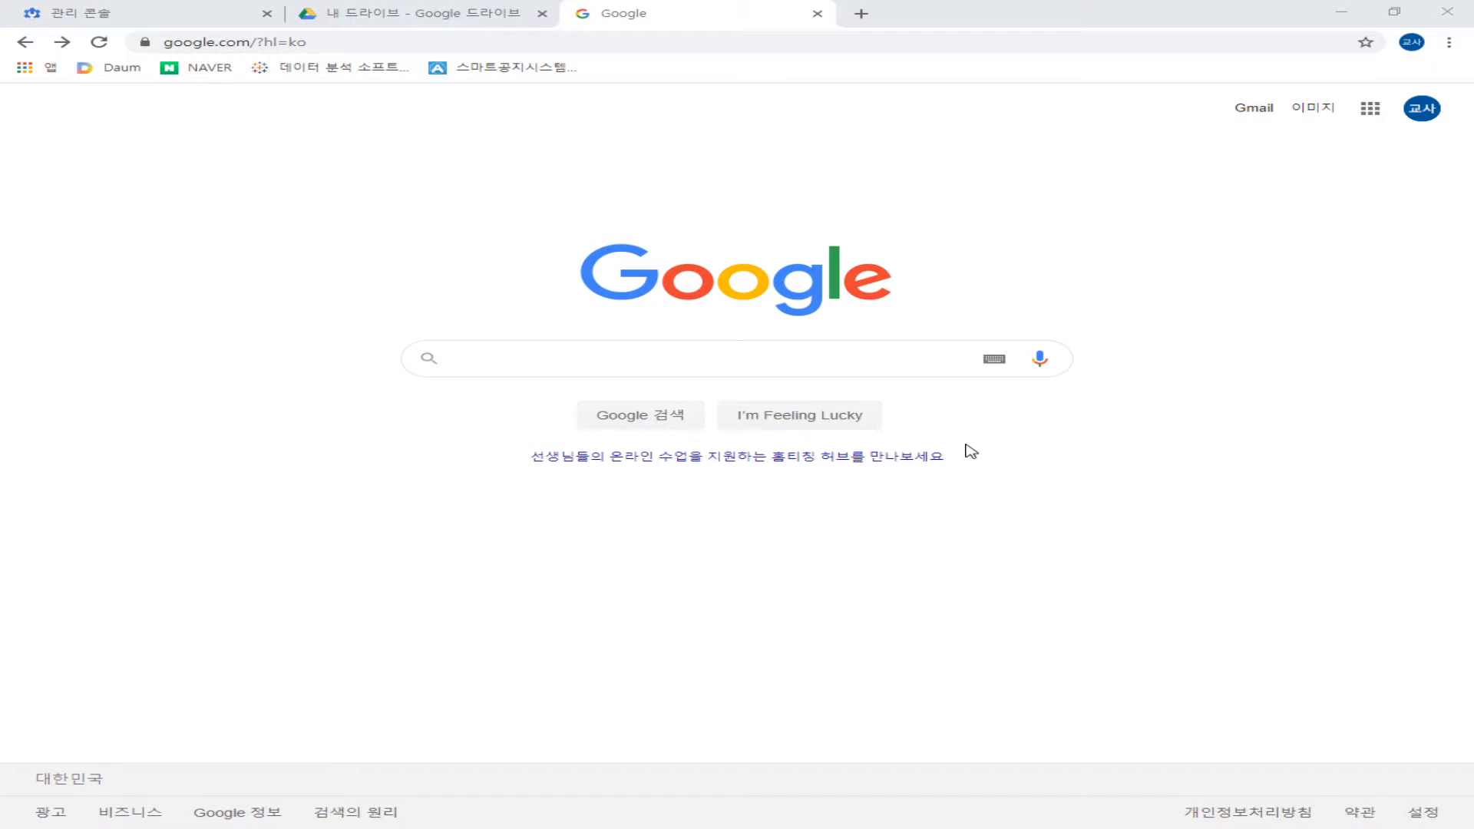
Step: Open Google Classroom from the Google homepage and look over the list of classes
{"action": "left_click", "coordinate": [1372, 111]}
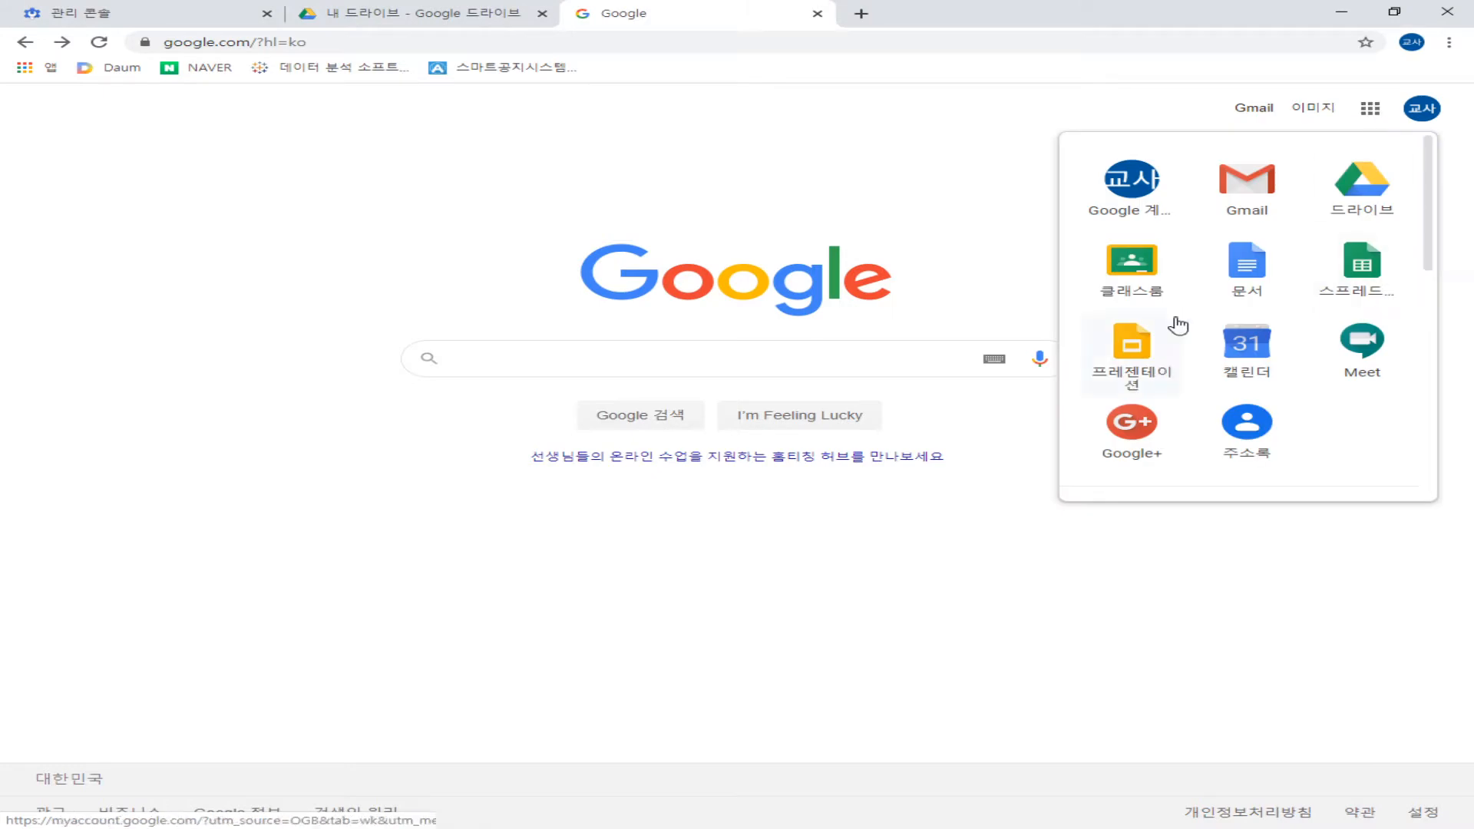
{"action": "left_click", "coordinate": [1142, 274]}
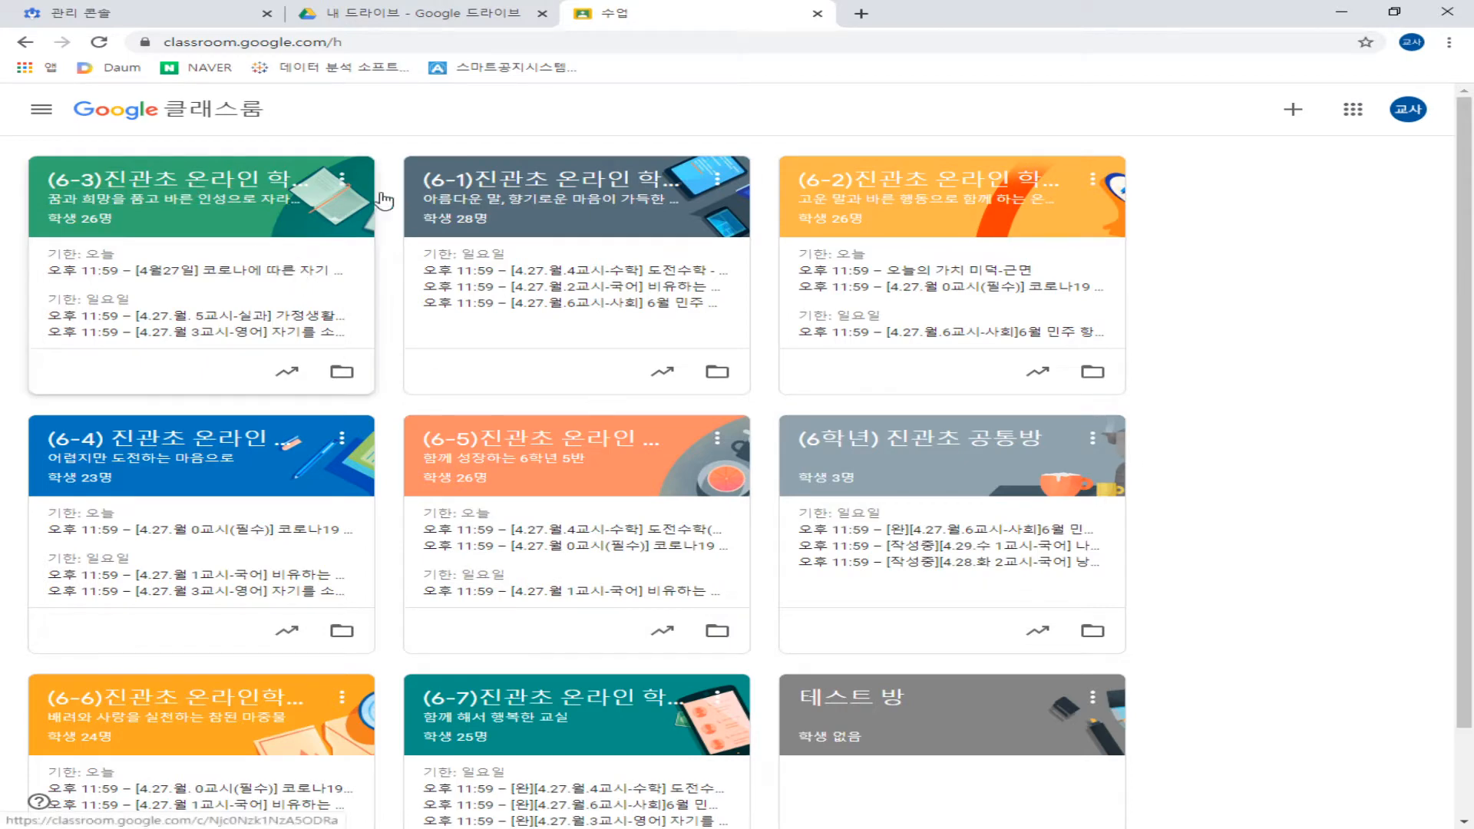
{"action": "scroll", "coordinate": [315, 553], "scroll_direction": "down", "scroll_amount": 2}
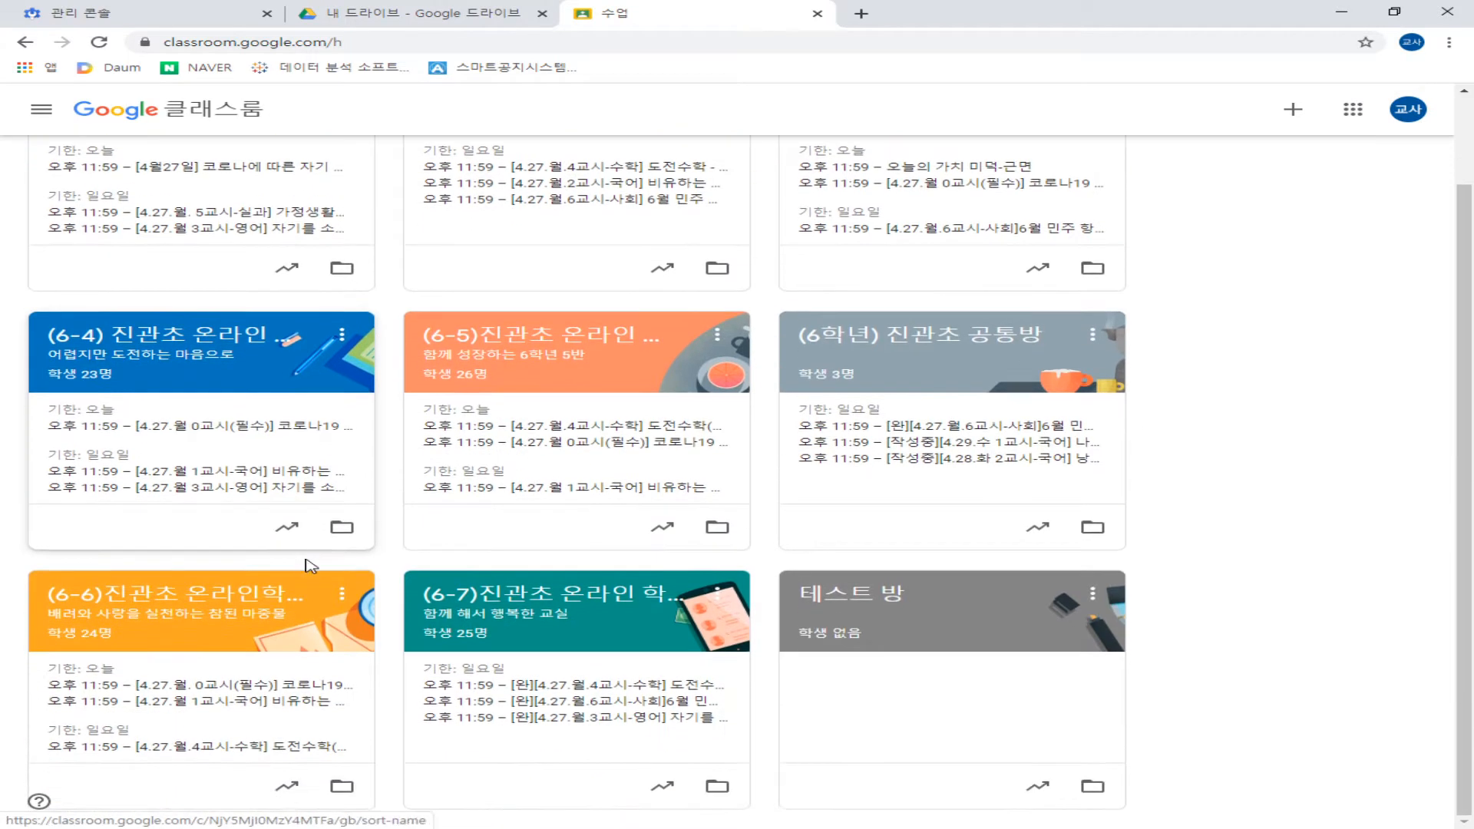
{"action": "scroll", "coordinate": [845, 461], "scroll_direction": "up", "scroll_amount": 2}
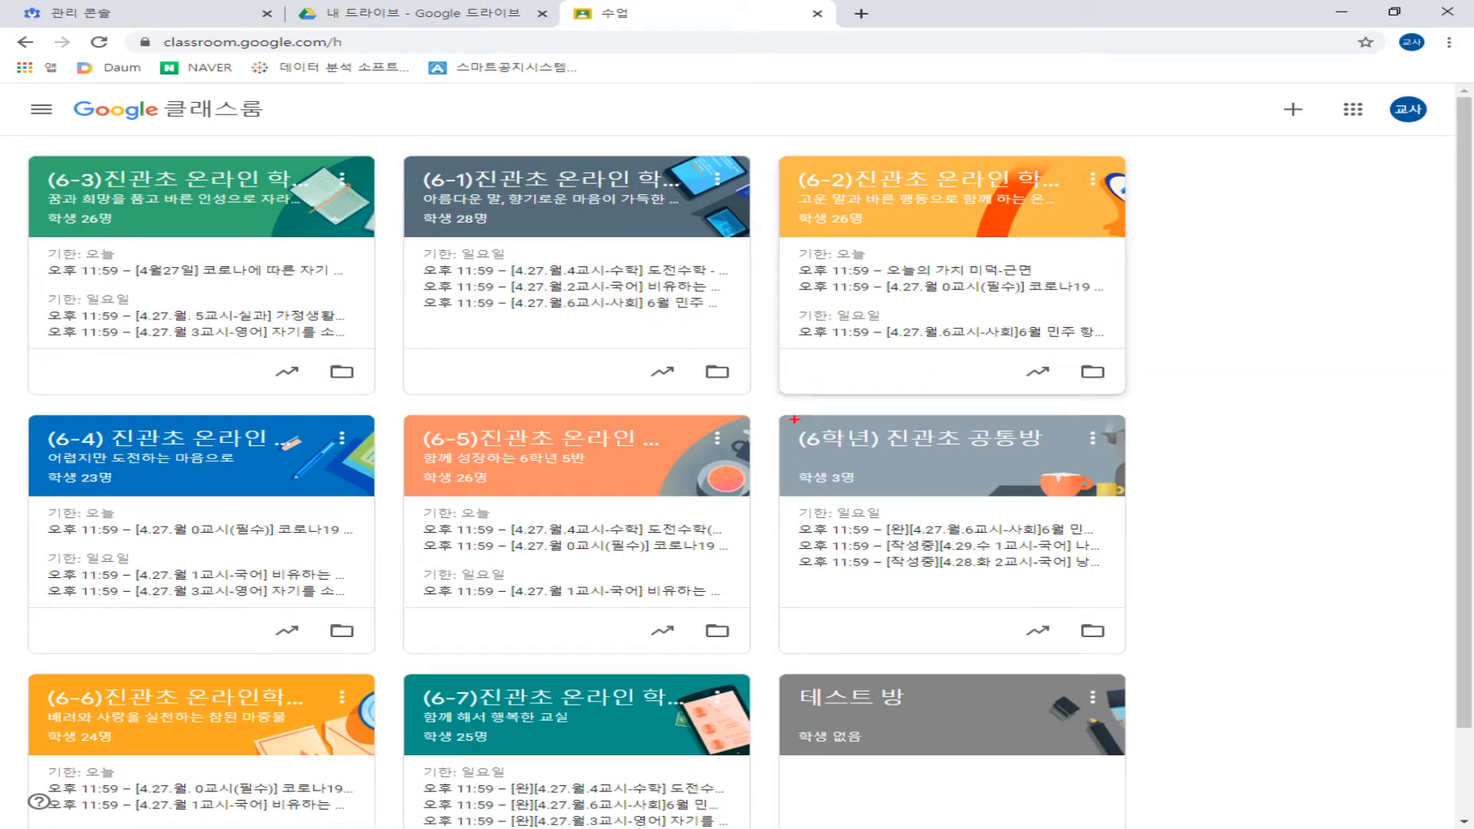
{"action": "left_click_drag", "start_coordinate": [782, 405], "coordinate": [1241, 601]}
{"action": "mouse_move", "coordinate": [1071, 541]}
{"action": "left_mouse_down"}
{"action": "mouse_move", "coordinate": [1014, 450]}
{"action": "mouse_move", "coordinate": [905, 421]}
{"action": "mouse_move", "coordinate": [954, 494]}
{"action": "left_mouse_up"}
{"action": "key", "text": "Escape"}
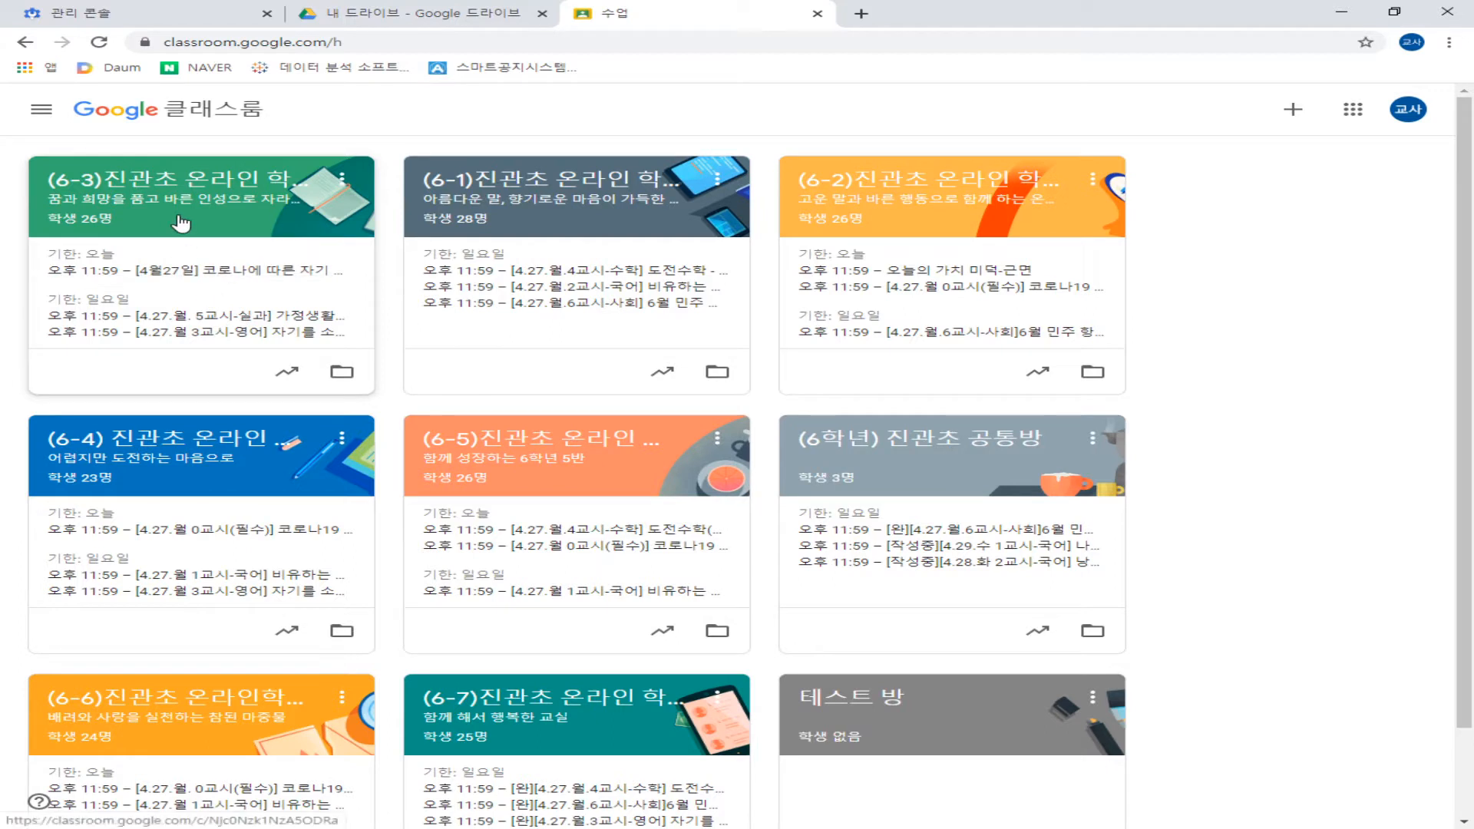
{"action": "mouse_move", "coordinate": [60, 249]}
{"action": "left_mouse_down"}
{"action": "mouse_move", "coordinate": [158, 247]}
{"action": "mouse_move", "coordinate": [102, 275]}
{"action": "left_mouse_up"}
{"action": "left_click_drag", "start_coordinate": [63, 286], "coordinate": [123, 338]}
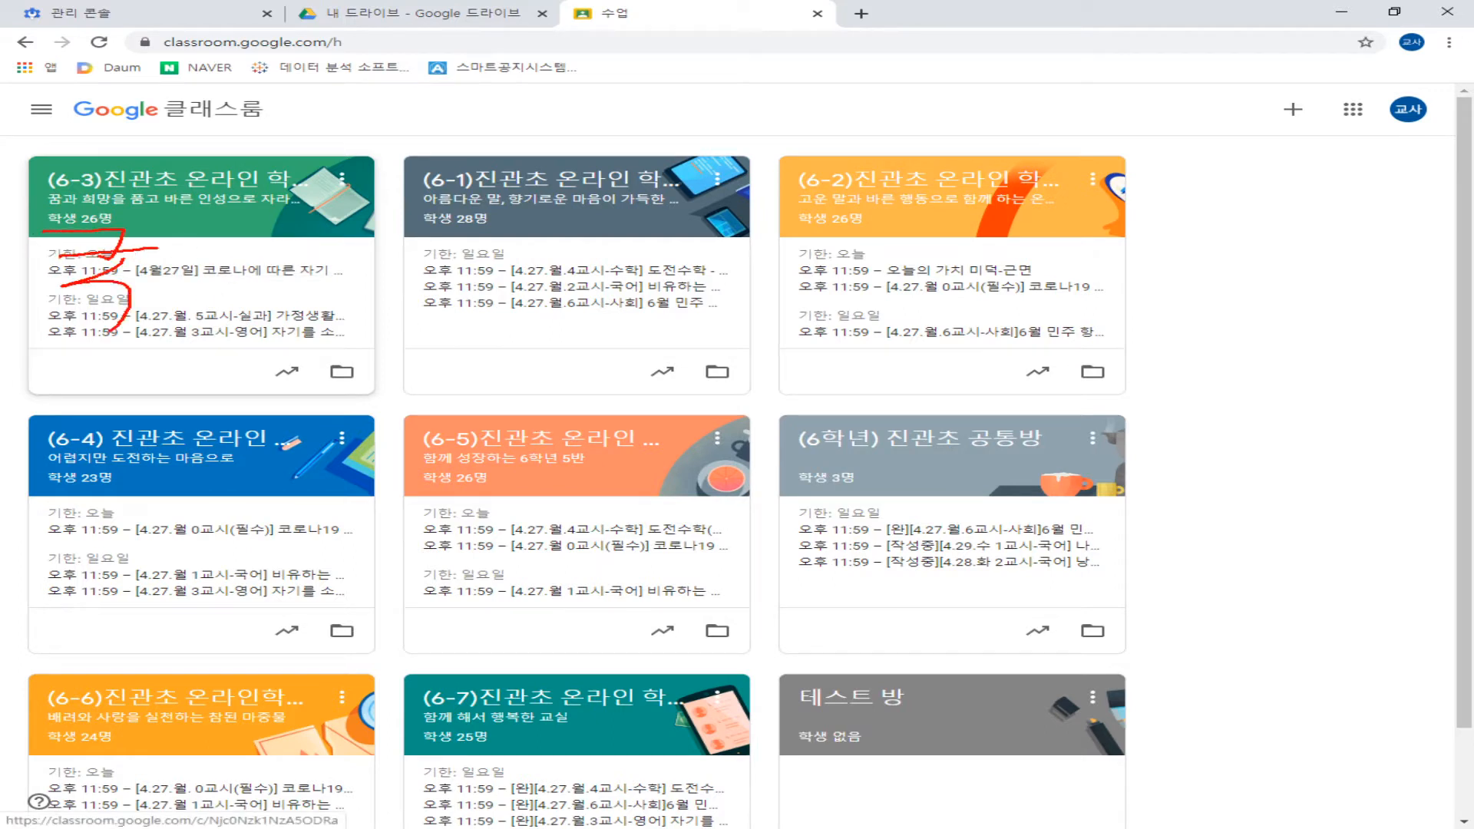
{"action": "mouse_move", "coordinate": [223, 263]}
{"action": "left_mouse_down"}
{"action": "mouse_move", "coordinate": [206, 269]}
{"action": "mouse_move", "coordinate": [290, 257]}
{"action": "left_mouse_up"}
{"action": "left_click_drag", "start_coordinate": [289, 242], "coordinate": [275, 345]}
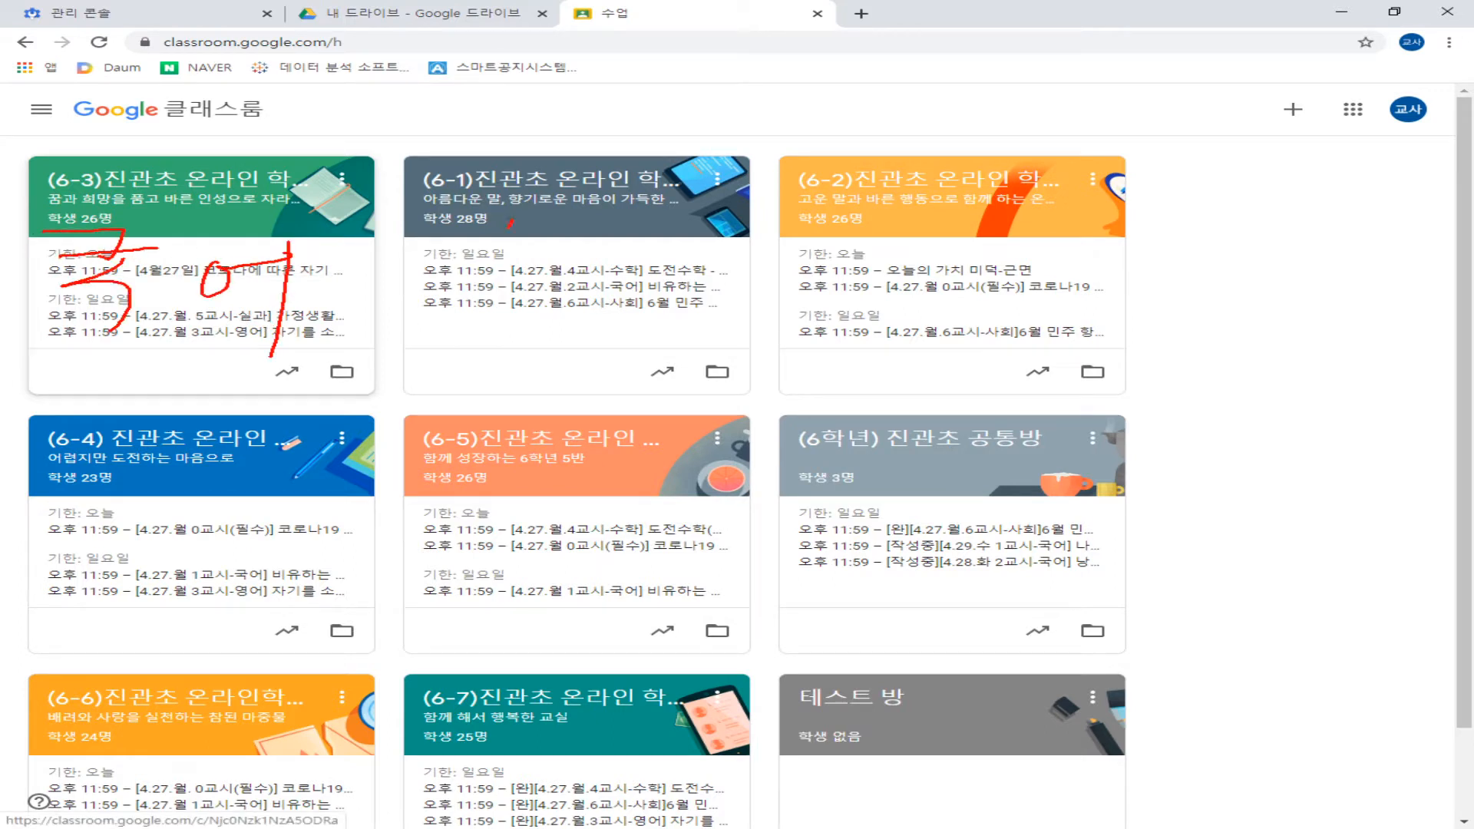
{"action": "left_click_drag", "start_coordinate": [512, 223], "coordinate": [458, 282]}
{"action": "left_click_drag", "start_coordinate": [491, 262], "coordinate": [517, 275]}
{"action": "left_click_drag", "start_coordinate": [419, 301], "coordinate": [523, 291]}
{"action": "left_click_drag", "start_coordinate": [505, 307], "coordinate": [504, 349]}
{"action": "left_click_drag", "start_coordinate": [598, 230], "coordinate": [554, 254]}
{"action": "mouse_move", "coordinate": [543, 262]}
{"action": "left_mouse_down"}
{"action": "mouse_move", "coordinate": [590, 299]}
{"action": "mouse_move", "coordinate": [572, 290]}
{"action": "left_mouse_up"}
{"action": "left_click_drag", "start_coordinate": [634, 256], "coordinate": [660, 304]}
{"action": "left_click_drag", "start_coordinate": [584, 339], "coordinate": [650, 380]}
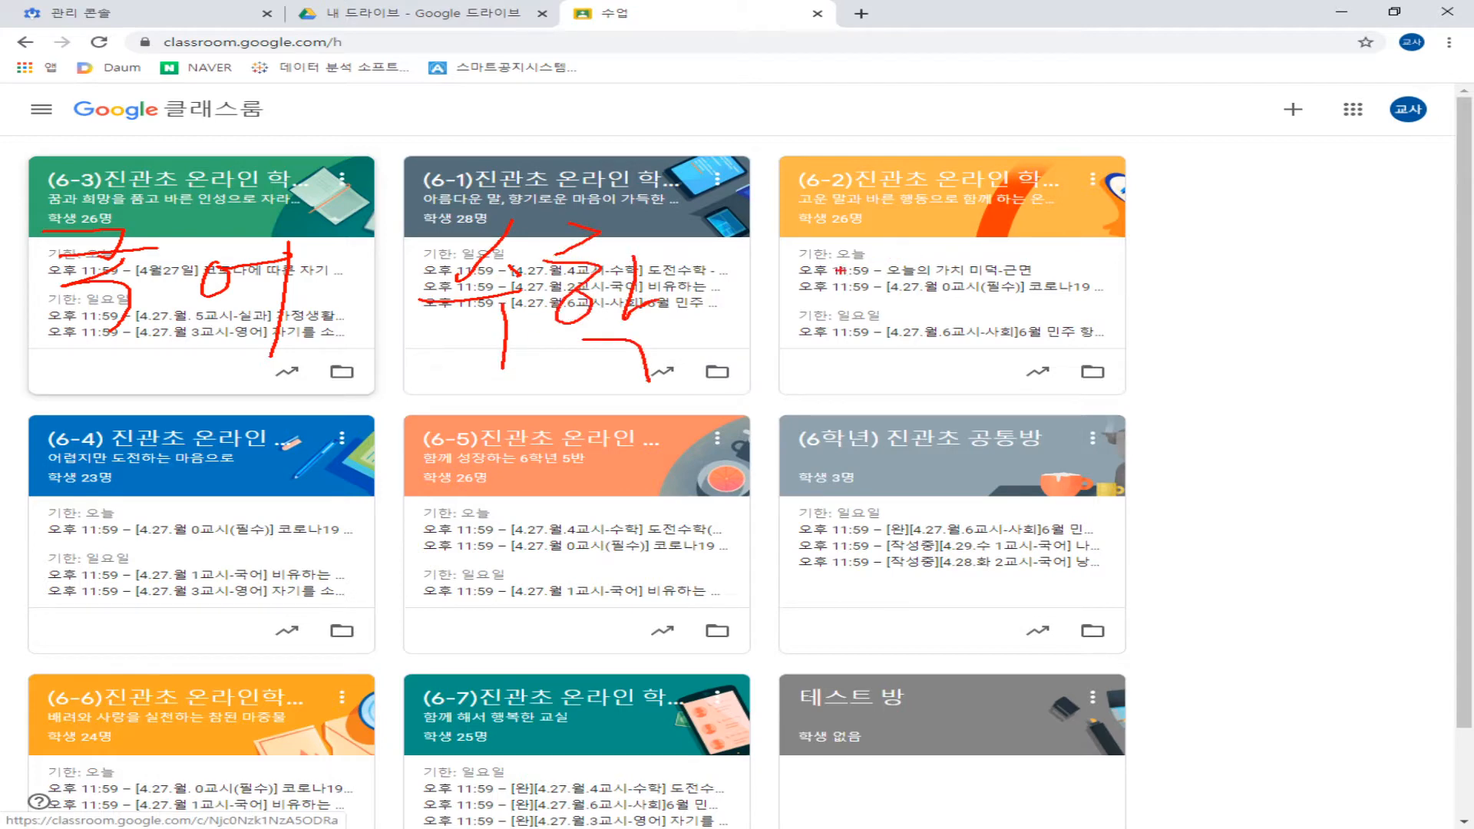
{"action": "mouse_move", "coordinate": [847, 247]}
{"action": "left_mouse_down"}
{"action": "mouse_move", "coordinate": [837, 300]}
{"action": "mouse_move", "coordinate": [883, 338]}
{"action": "left_mouse_up"}
{"action": "left_click_drag", "start_coordinate": [920, 268], "coordinate": [940, 328]}
{"action": "mouse_move", "coordinate": [894, 365]}
{"action": "left_mouse_down"}
{"action": "mouse_move", "coordinate": [884, 376]}
{"action": "mouse_move", "coordinate": [906, 367]}
{"action": "left_mouse_up"}
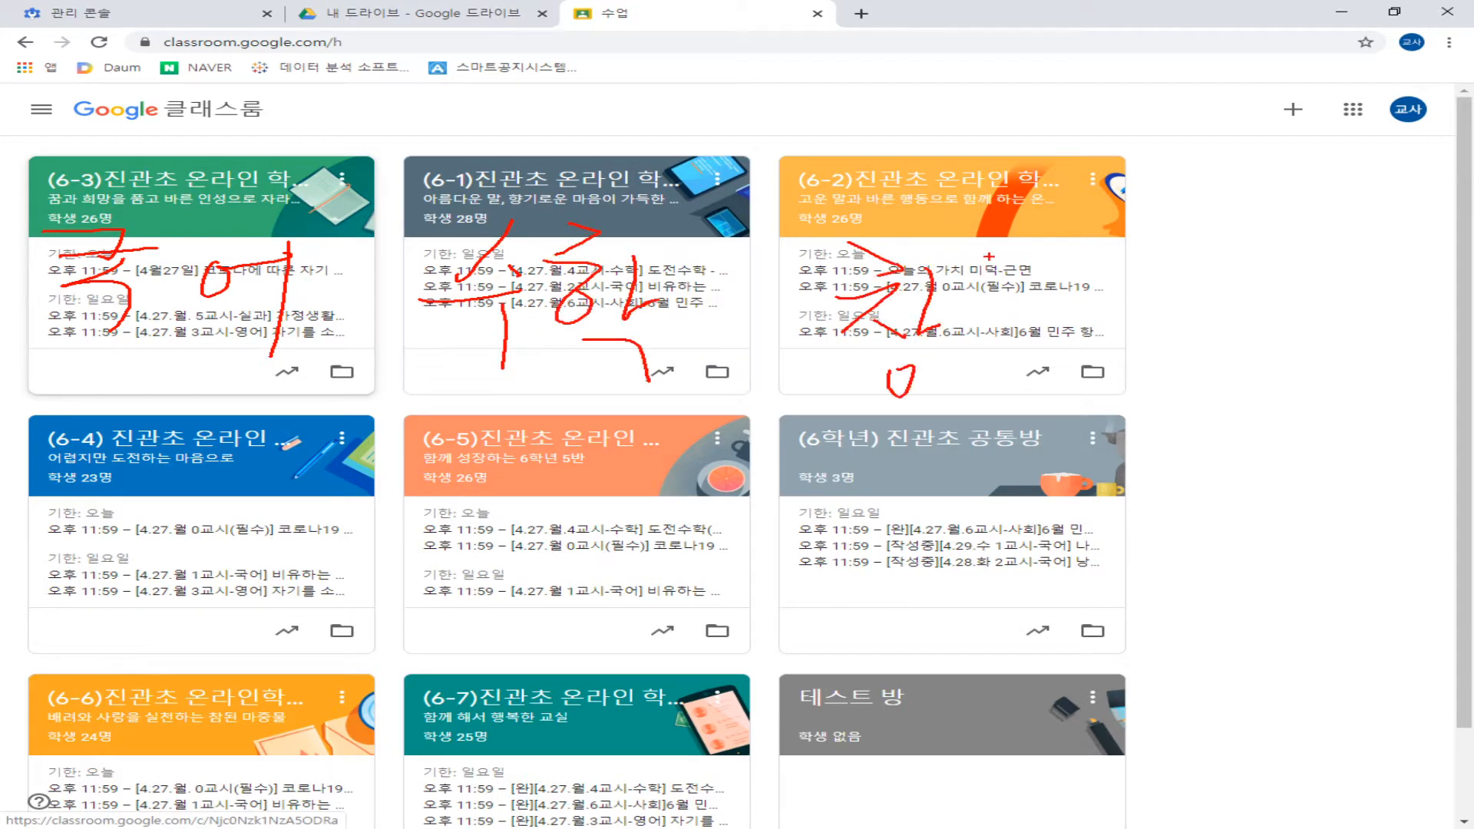
{"action": "left_click_drag", "start_coordinate": [966, 248], "coordinate": [1020, 290]}
{"action": "mouse_move", "coordinate": [973, 315]}
{"action": "left_mouse_down"}
{"action": "mouse_move", "coordinate": [1026, 311]}
{"action": "mouse_move", "coordinate": [961, 381]}
{"action": "left_mouse_up"}
{"action": "left_click_drag", "start_coordinate": [987, 354], "coordinate": [1013, 377]}
{"action": "left_click_drag", "start_coordinate": [1046, 292], "coordinate": [1060, 284]}
{"action": "left_click_drag", "start_coordinate": [1069, 279], "coordinate": [1092, 404]}
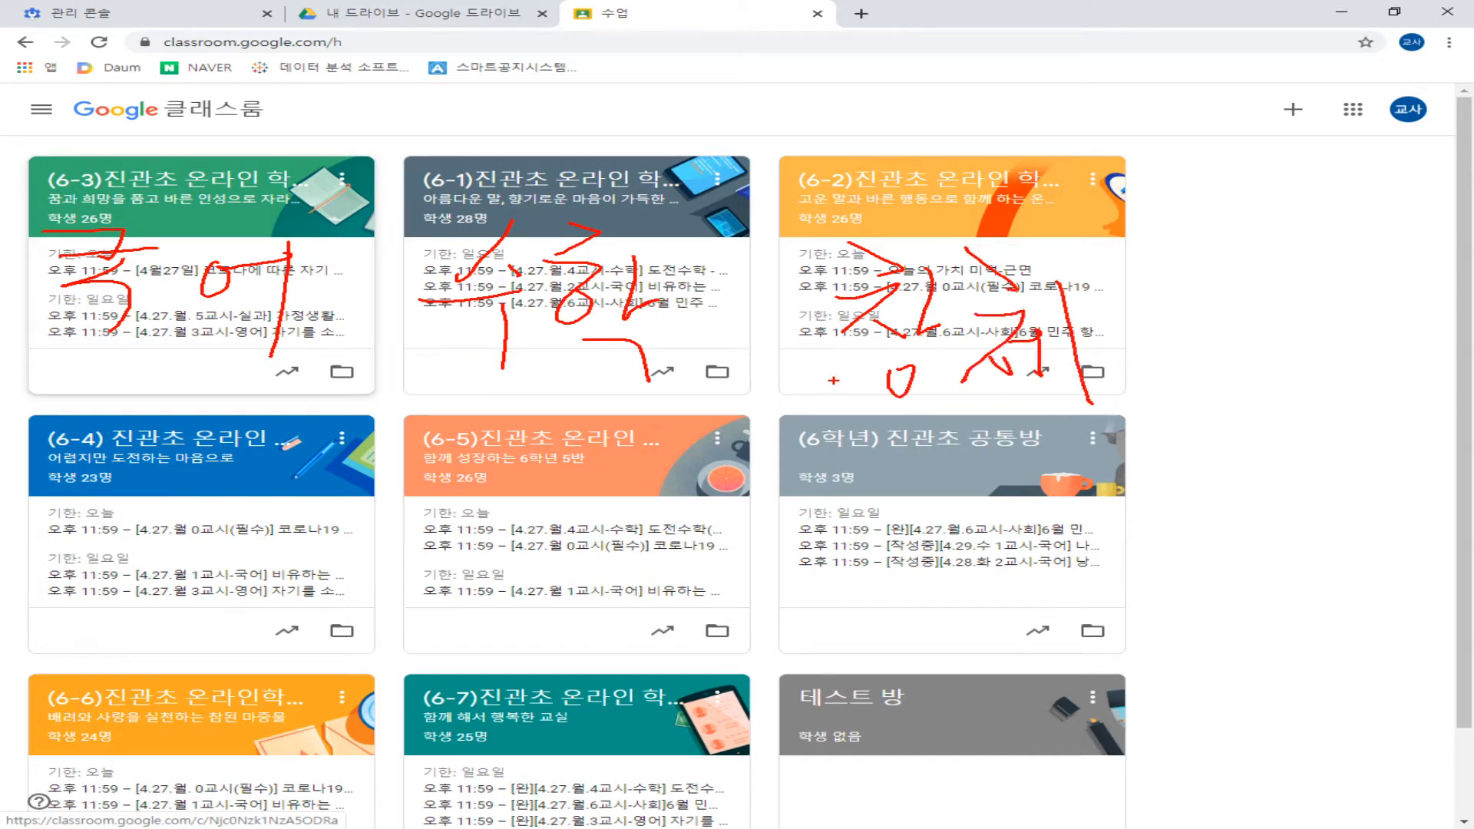
{"action": "left_click_drag", "start_coordinate": [33, 354], "coordinate": [234, 366]}
{"action": "left_click_drag", "start_coordinate": [410, 372], "coordinate": [677, 380]}
{"action": "left_click_drag", "start_coordinate": [930, 393], "coordinate": [1115, 396]}
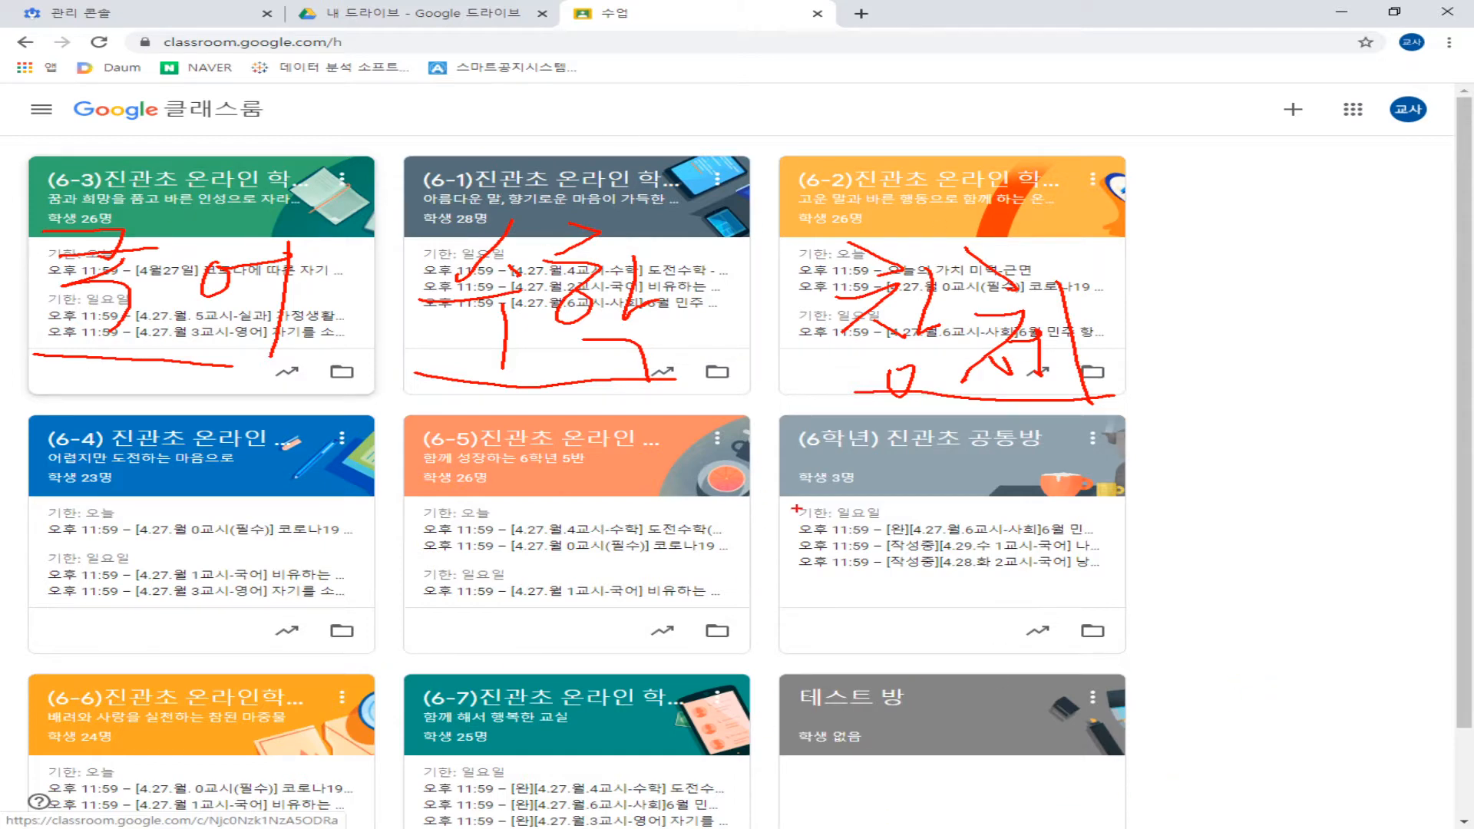
{"action": "mouse_move", "coordinate": [1025, 584]}
{"action": "left_mouse_down"}
{"action": "mouse_move", "coordinate": [872, 569]}
{"action": "mouse_move", "coordinate": [1058, 419]}
{"action": "mouse_move", "coordinate": [1039, 561]}
{"action": "mouse_move", "coordinate": [960, 589]}
{"action": "left_mouse_up"}
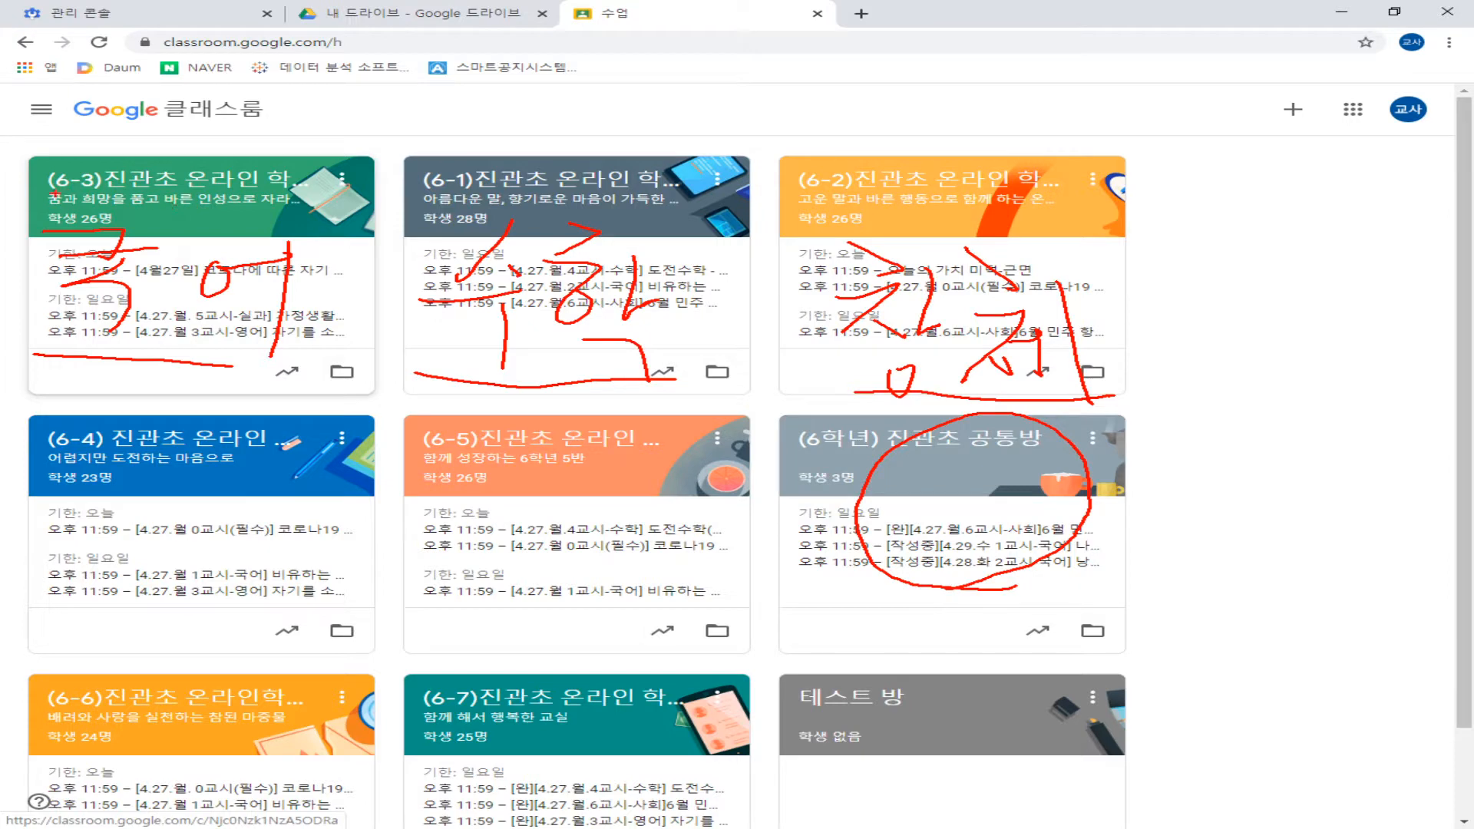
{"action": "left_click_drag", "start_coordinate": [55, 194], "coordinate": [170, 204]}
{"action": "left_click_drag", "start_coordinate": [223, 344], "coordinate": [904, 452]}
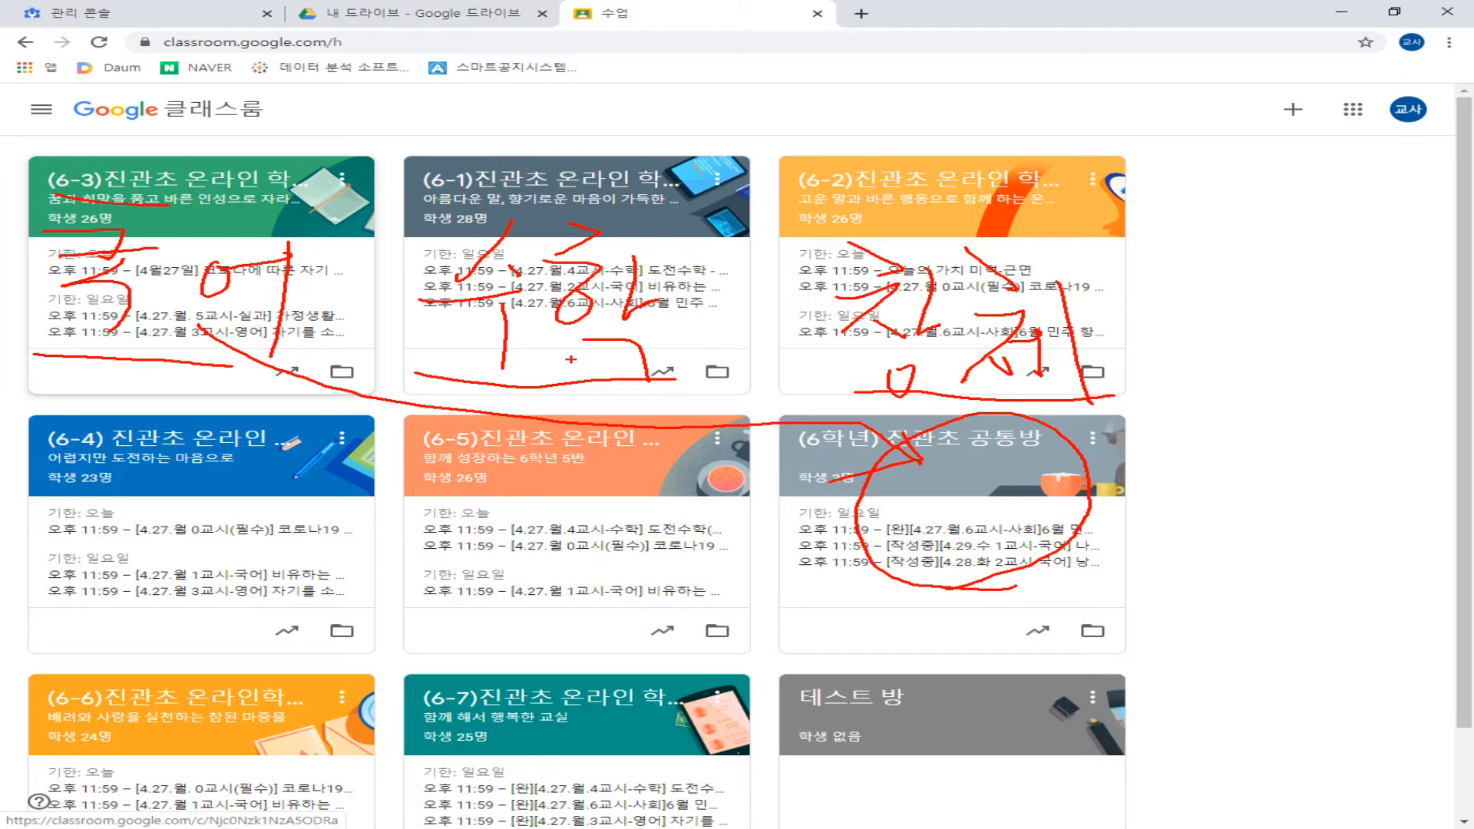
{"action": "mouse_move", "coordinate": [582, 371]}
{"action": "left_mouse_down"}
{"action": "mouse_move", "coordinate": [755, 513]}
{"action": "mouse_move", "coordinate": [896, 524]}
{"action": "left_mouse_up"}
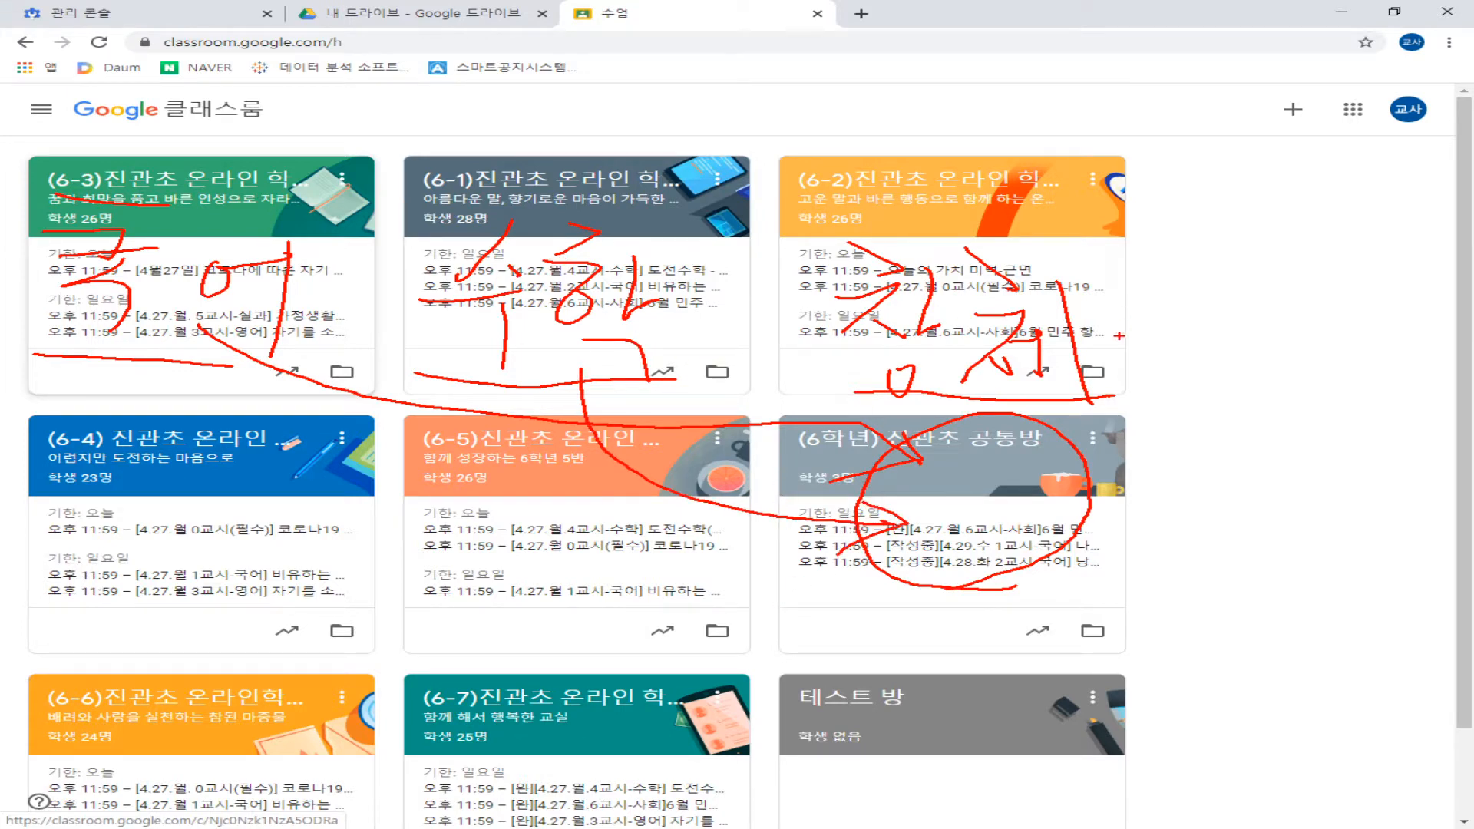
{"action": "mouse_move", "coordinate": [1070, 329]}
{"action": "left_mouse_down"}
{"action": "mouse_move", "coordinate": [1198, 399]}
{"action": "mouse_move", "coordinate": [1051, 488]}
{"action": "mouse_move", "coordinate": [1124, 495]}
{"action": "left_mouse_up"}
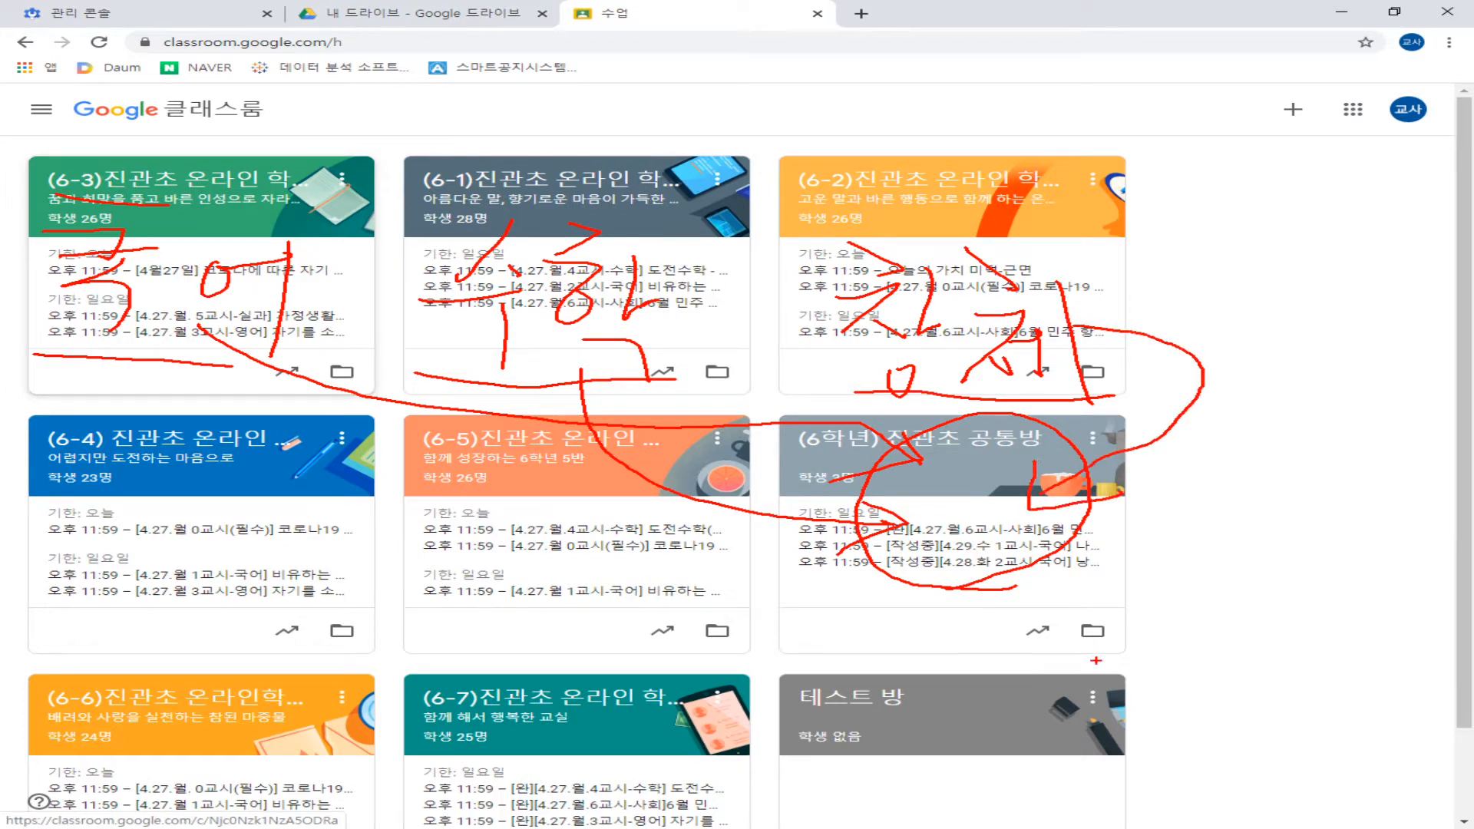
{"action": "mouse_move", "coordinate": [981, 606]}
{"action": "left_mouse_down"}
{"action": "mouse_move", "coordinate": [853, 473]}
{"action": "mouse_move", "coordinate": [1082, 534]}
{"action": "mouse_move", "coordinate": [884, 580]}
{"action": "mouse_move", "coordinate": [983, 455]}
{"action": "left_mouse_up"}
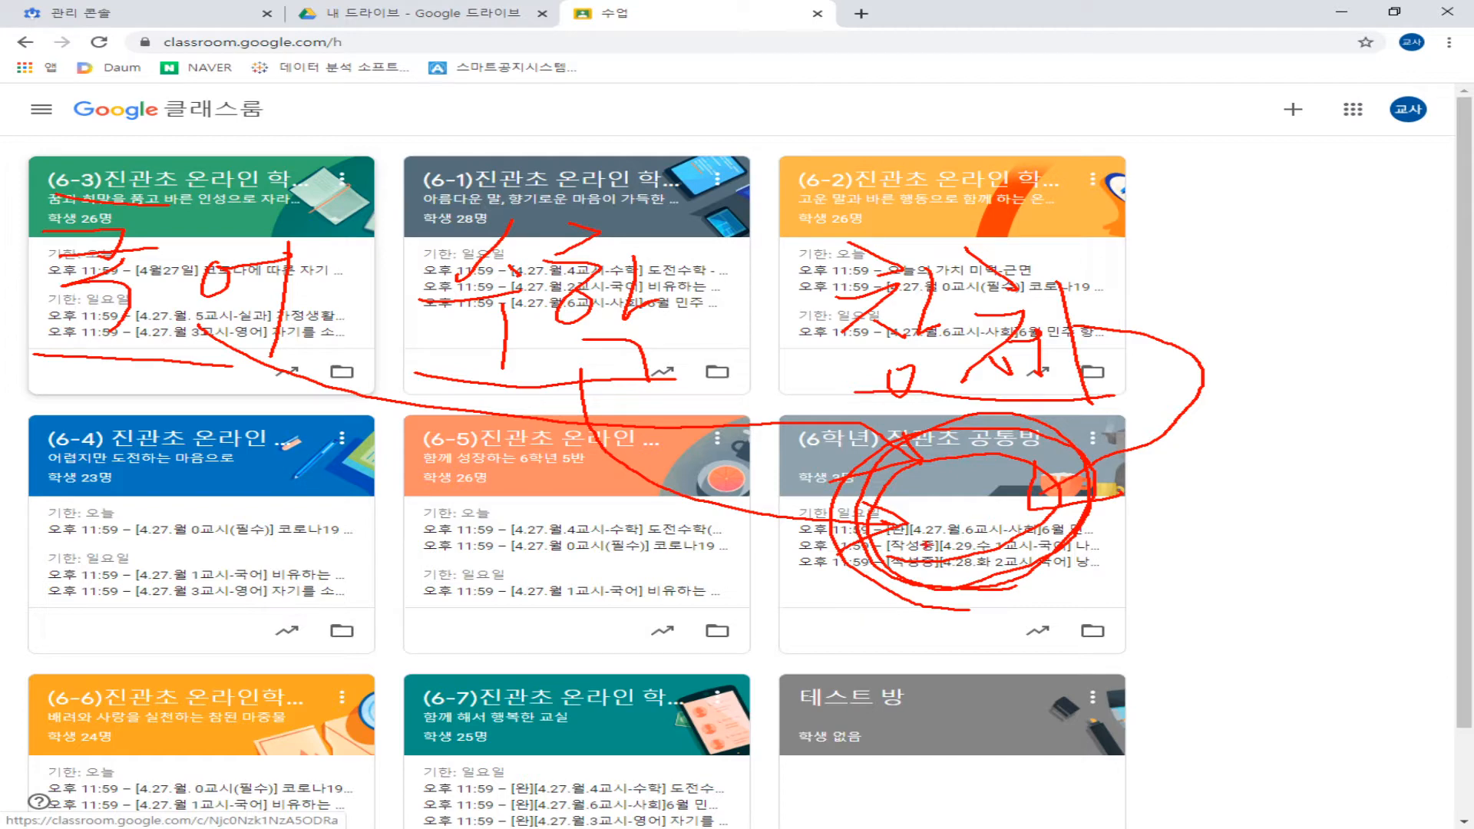
{"action": "key", "text": "Escape"}
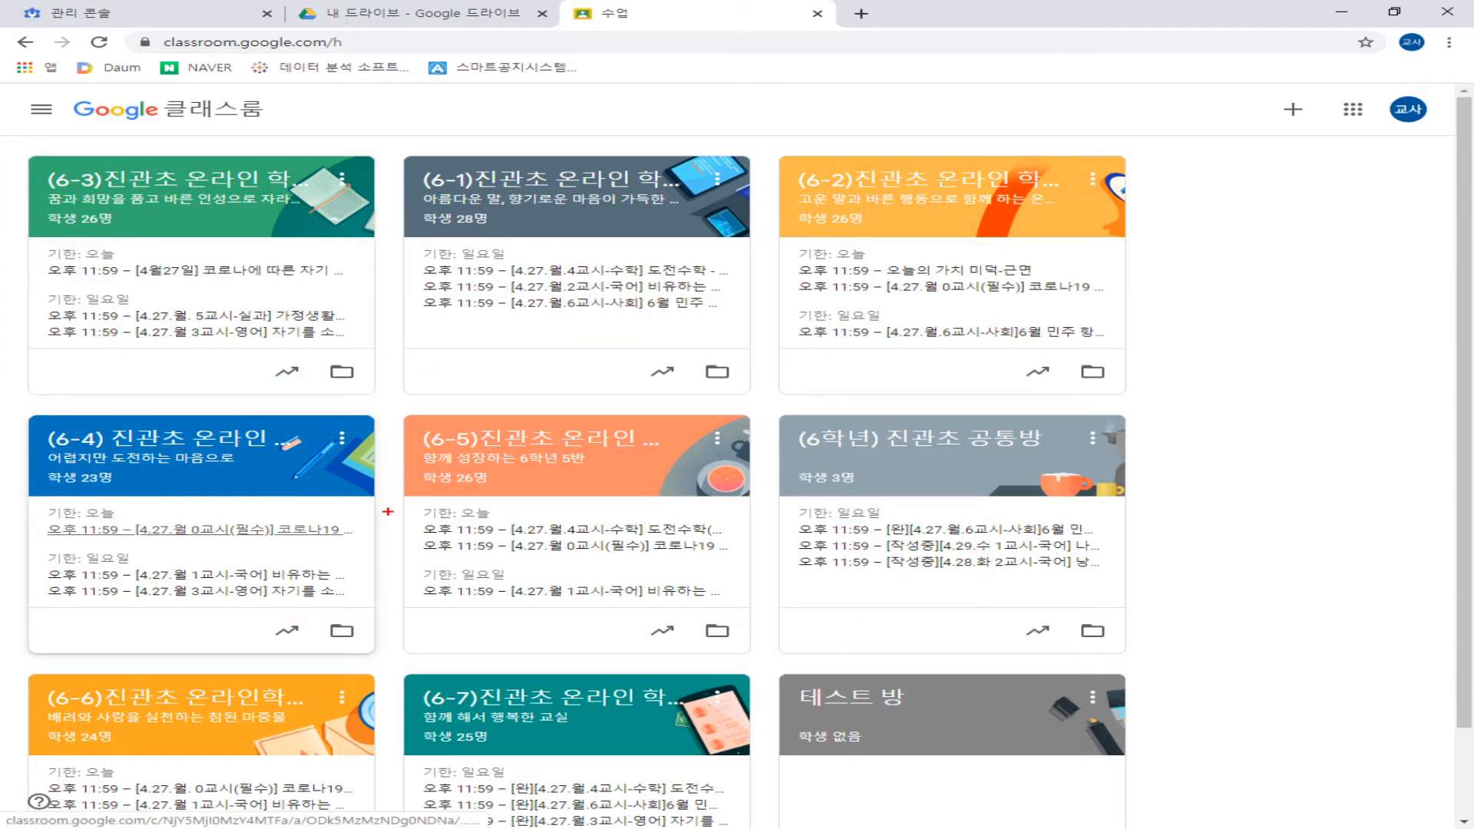
{"action": "mouse_move", "coordinate": [883, 496]}
{"action": "left_mouse_down"}
{"action": "mouse_move", "coordinate": [250, 556]}
{"action": "mouse_move", "coordinate": [377, 587]}
{"action": "left_mouse_up"}
{"action": "mouse_move", "coordinate": [874, 481]}
{"action": "left_mouse_down"}
{"action": "mouse_move", "coordinate": [183, 294]}
{"action": "mouse_move", "coordinate": [290, 284]}
{"action": "left_mouse_up"}
{"action": "mouse_move", "coordinate": [906, 501]}
{"action": "left_mouse_down"}
{"action": "mouse_move", "coordinate": [596, 282]}
{"action": "mouse_move", "coordinate": [704, 295]}
{"action": "mouse_move", "coordinate": [947, 235]}
{"action": "mouse_move", "coordinate": [854, 300]}
{"action": "left_mouse_up"}
{"action": "left_click_drag", "start_coordinate": [943, 234], "coordinate": [987, 296]}
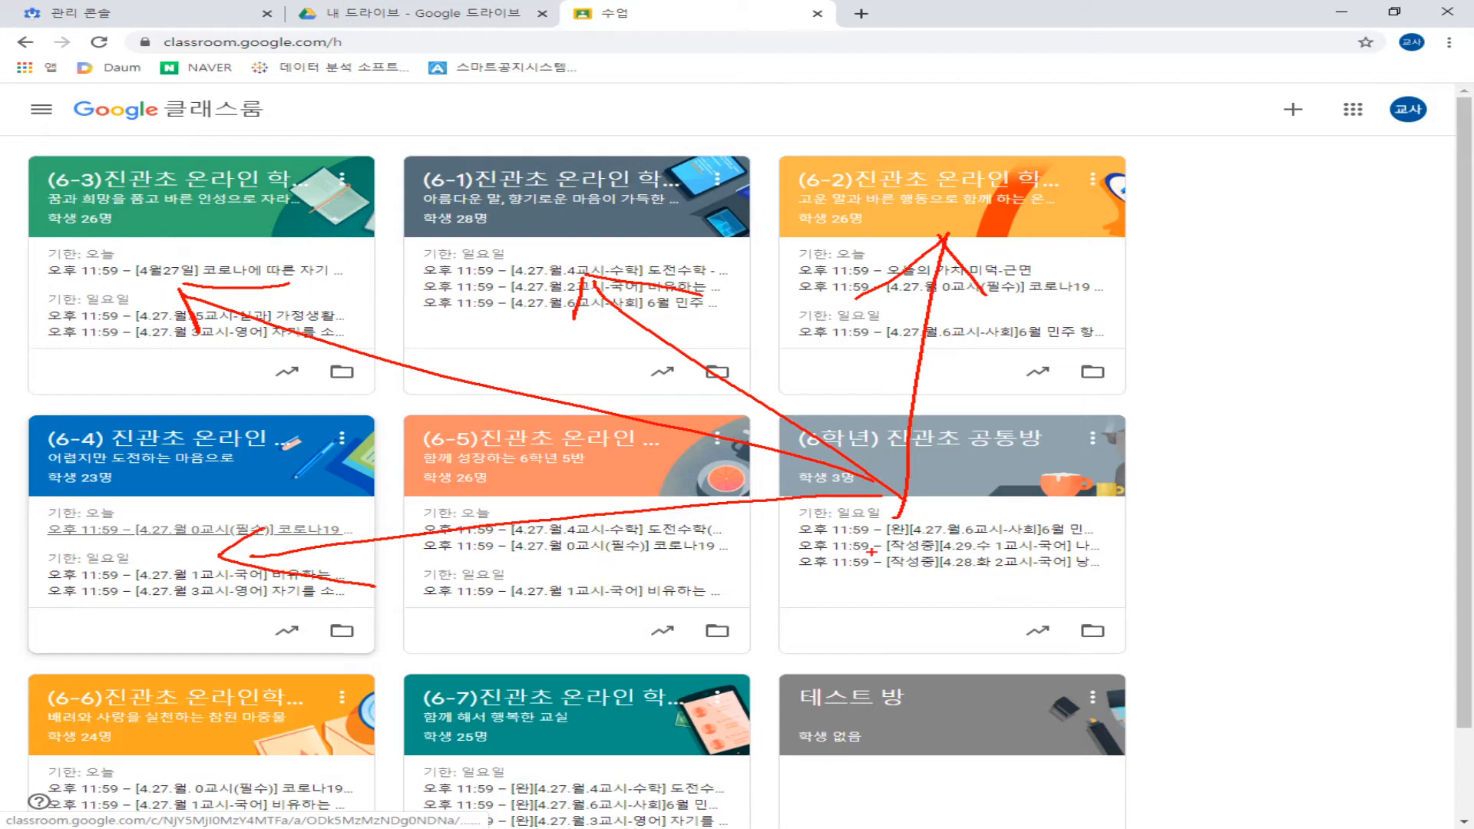
{"action": "mouse_move", "coordinate": [844, 503]}
{"action": "left_mouse_down"}
{"action": "mouse_move", "coordinate": [948, 530]}
{"action": "mouse_move", "coordinate": [833, 526]}
{"action": "left_mouse_up"}
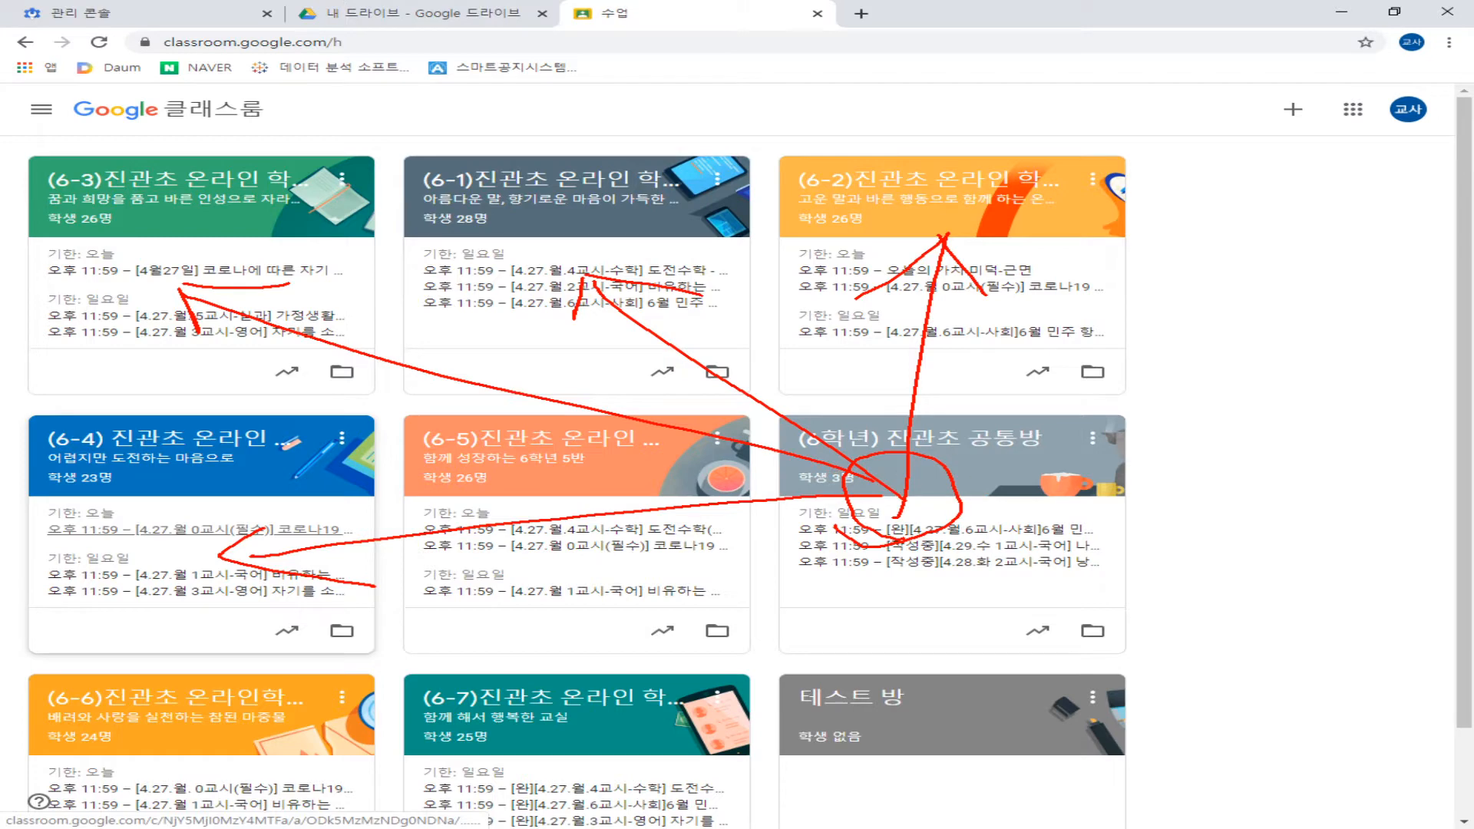
{"action": "key", "text": "Escape"}
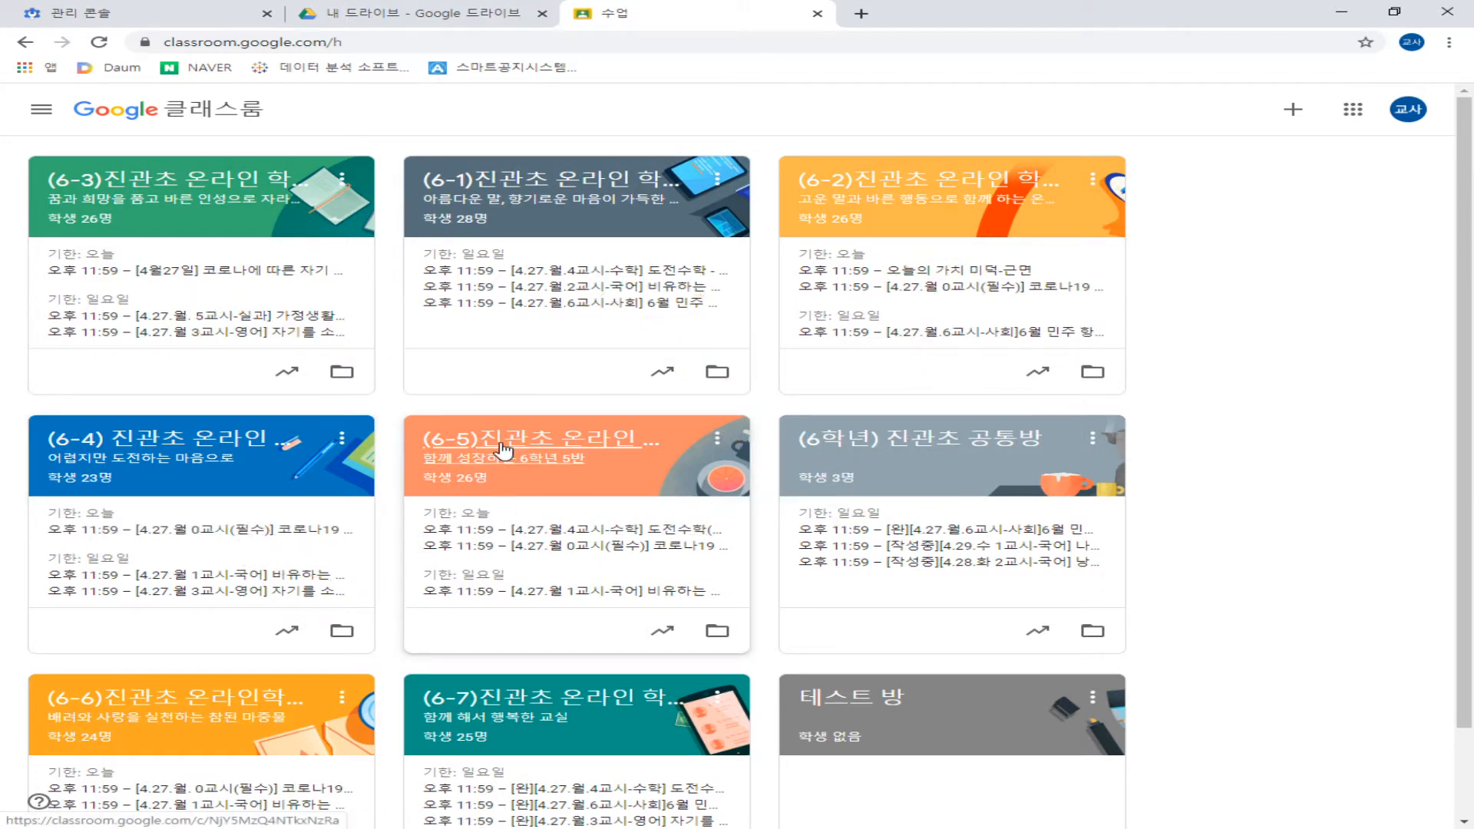
Step: Open the classwork page of the (6학년) 진관초 공통방 class and look through its topics
{"action": "left_click", "coordinate": [920, 445]}
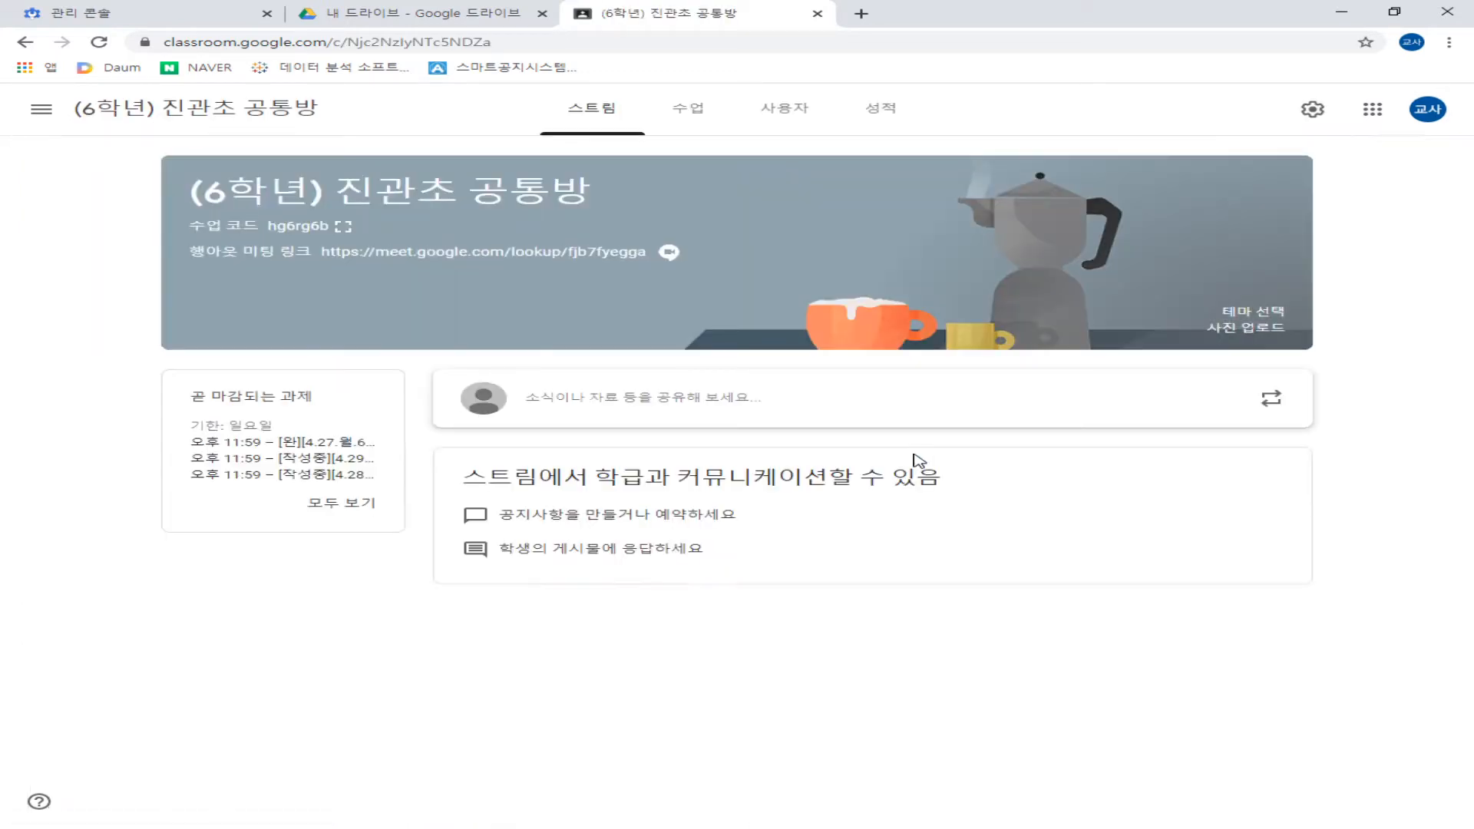
{"action": "left_click", "coordinate": [690, 110]}
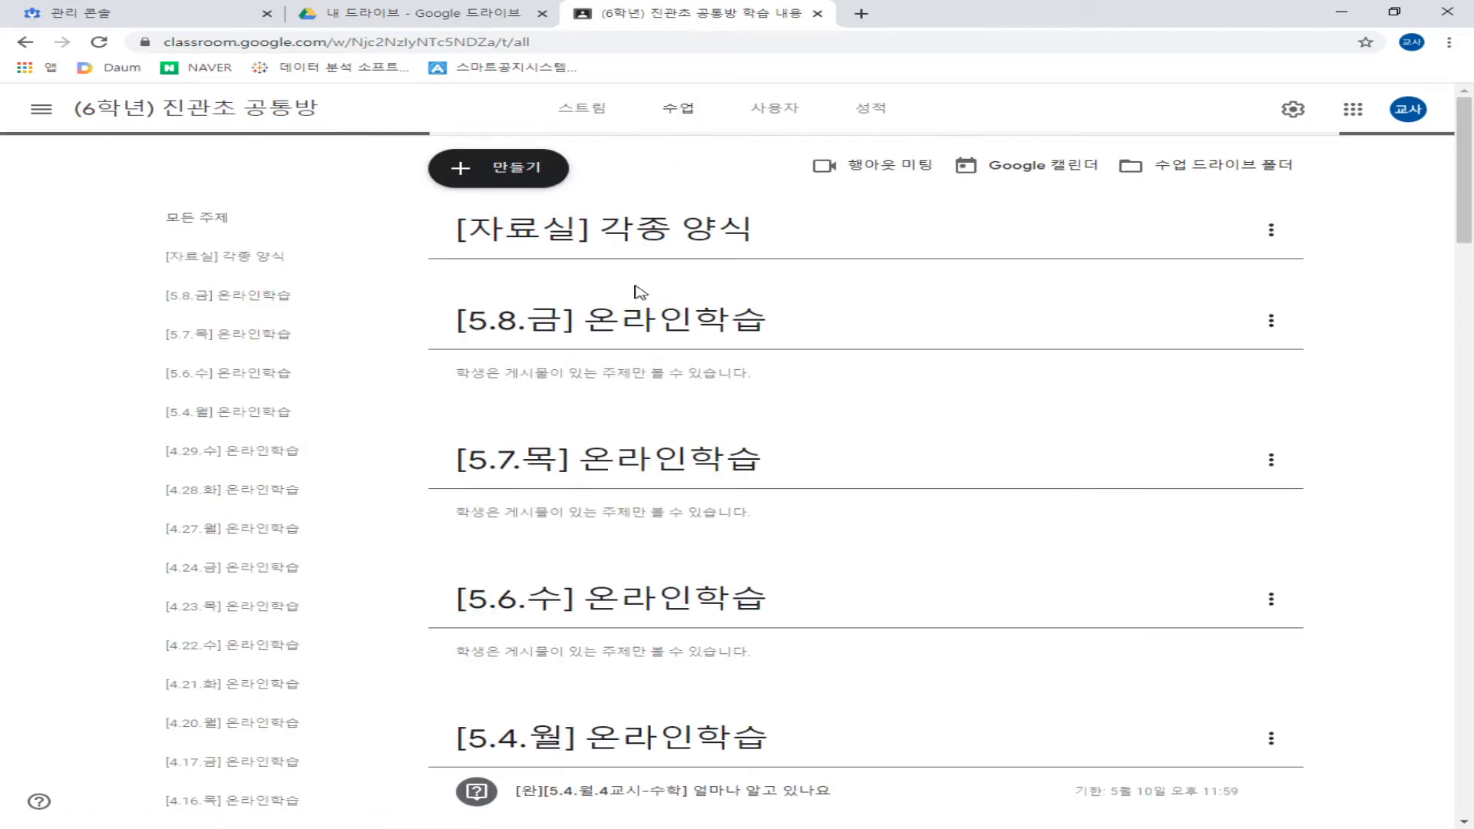
{"action": "scroll", "coordinate": [670, 378], "scroll_direction": "down", "scroll_amount": 2}
{"action": "scroll", "coordinate": [670, 379], "scroll_direction": "down", "scroll_amount": 12}
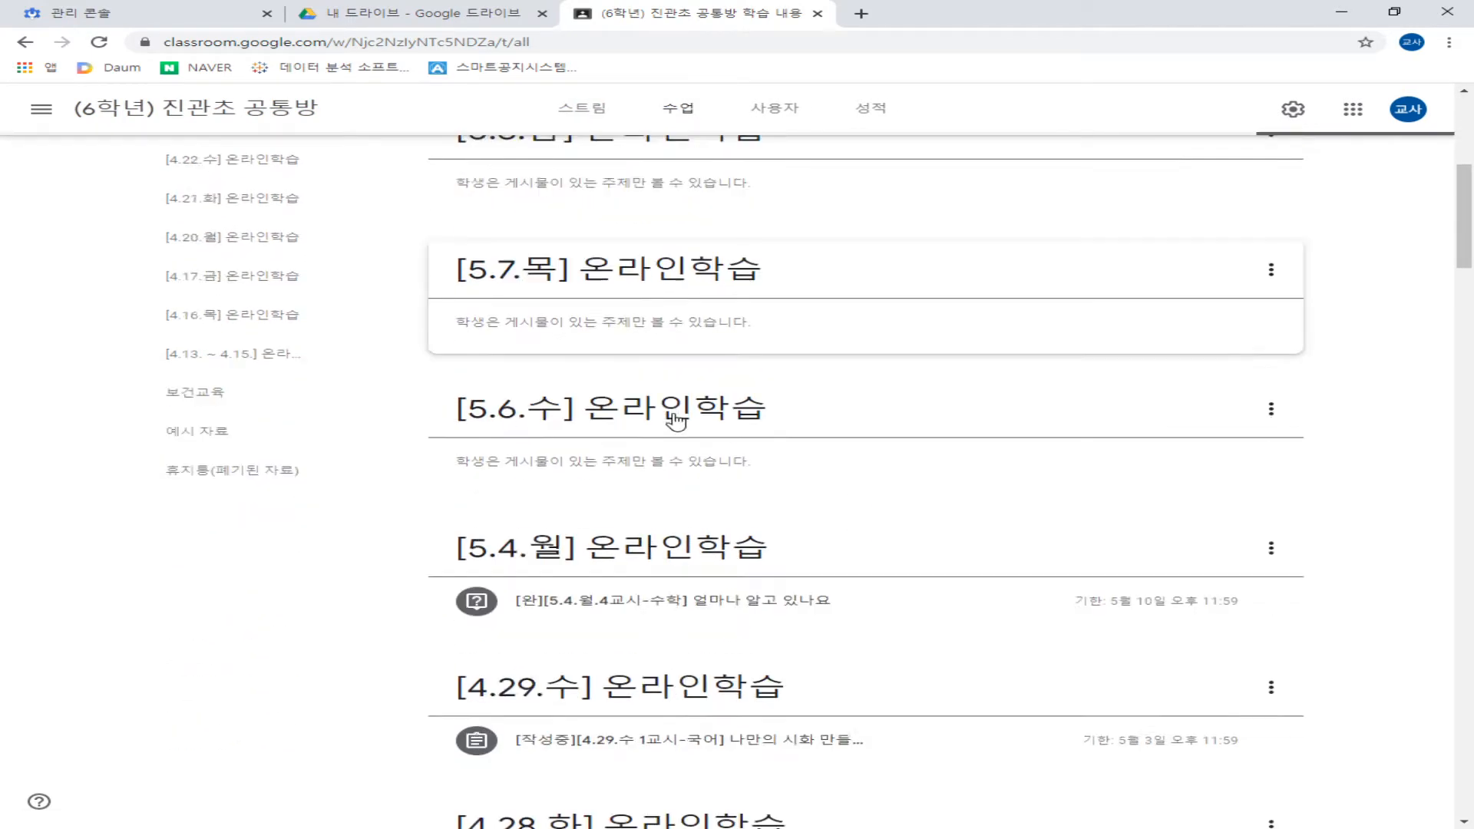
{"action": "scroll", "coordinate": [693, 495], "scroll_direction": "up", "scroll_amount": 14}
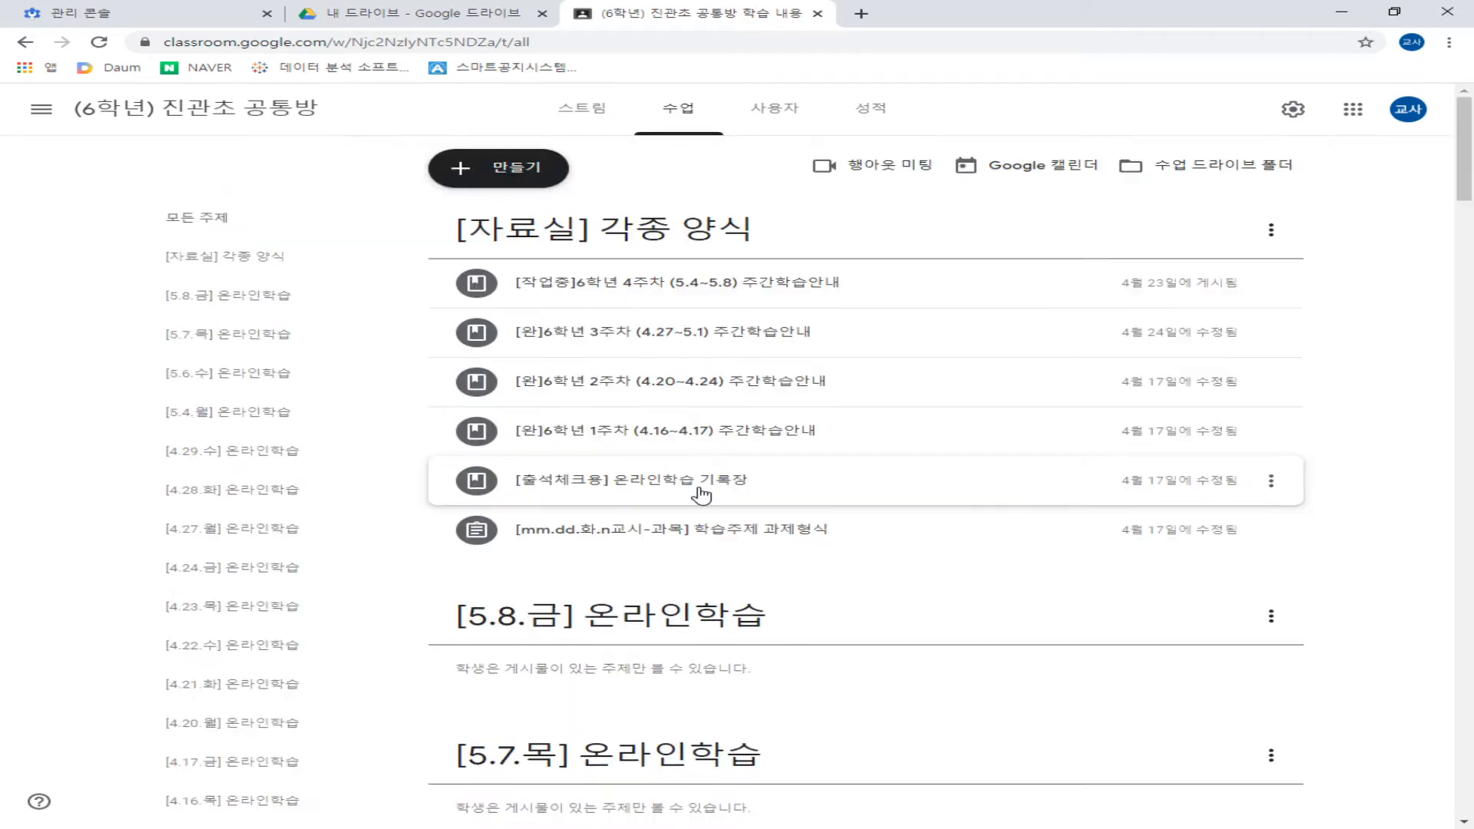
{"action": "scroll", "coordinate": [718, 461], "scroll_direction": "down", "scroll_amount": 12}
{"action": "scroll", "coordinate": [720, 459], "scroll_direction": "up", "scroll_amount": 14}
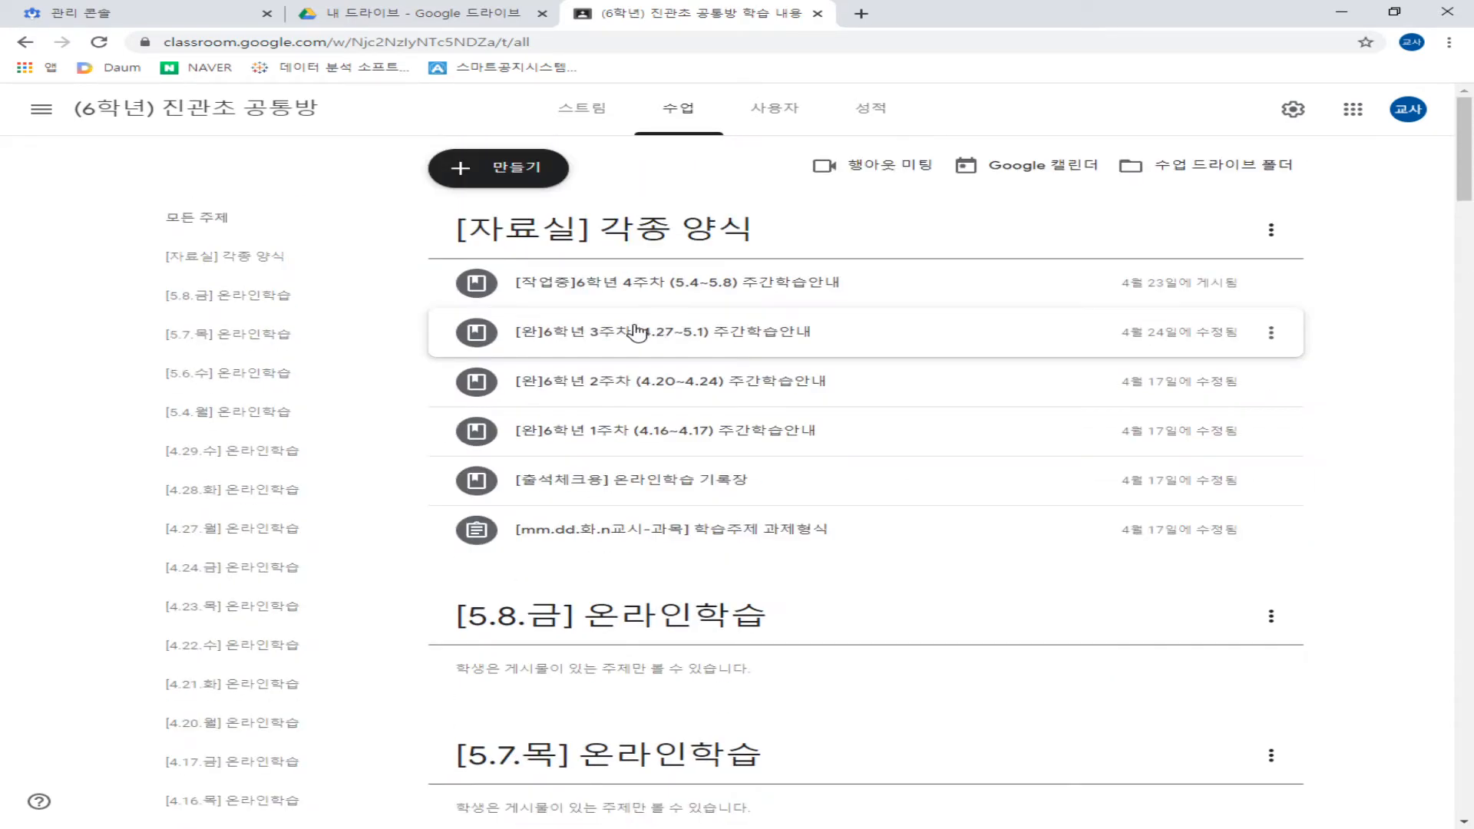
{"action": "key", "text": "ctrl+1"}
{"action": "left_click", "coordinate": [560, 313]}
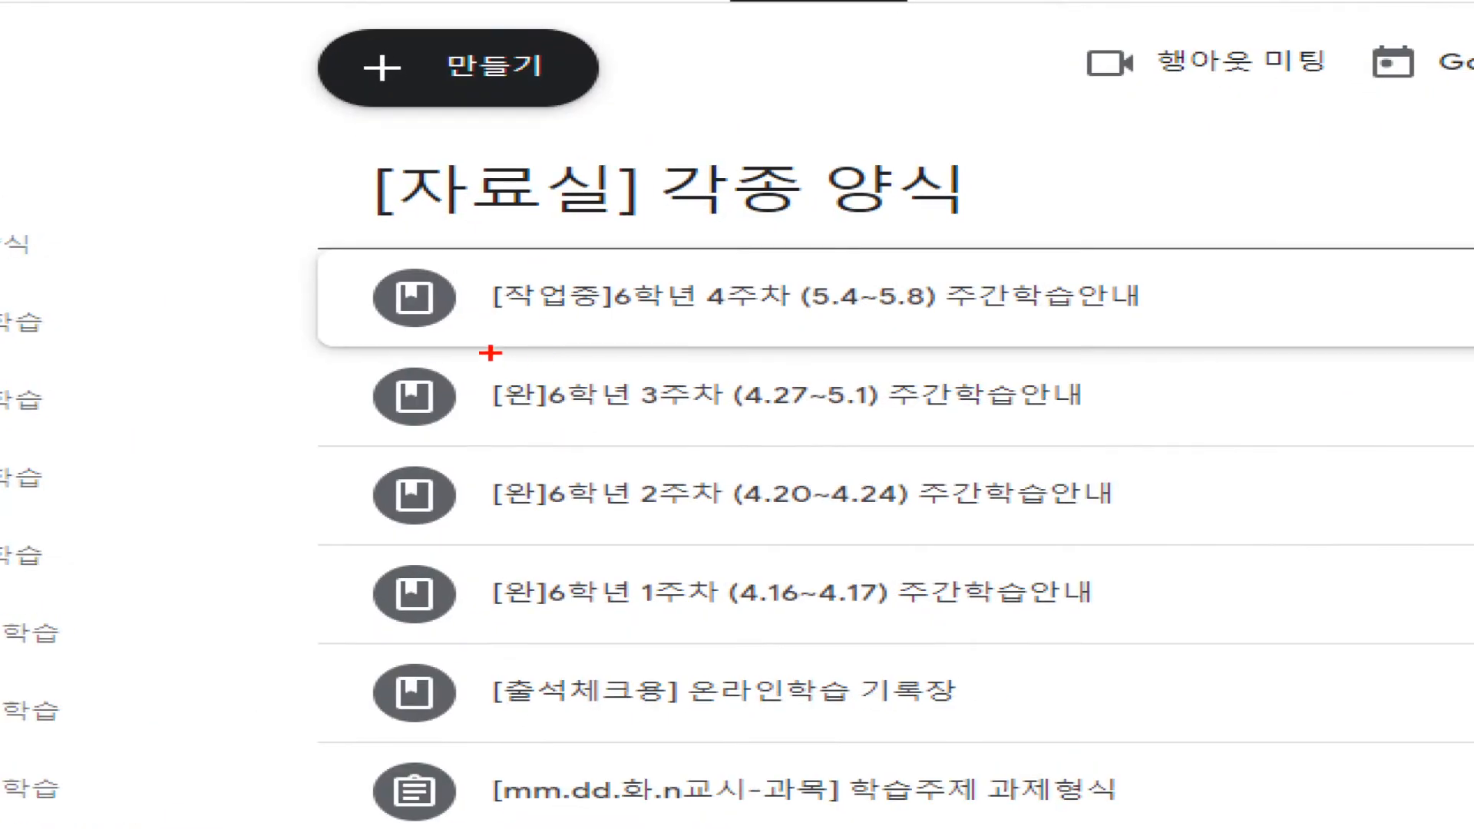
{"action": "left_click_drag", "start_coordinate": [468, 230], "coordinate": [644, 338]}
{"action": "mouse_move", "coordinate": [525, 194]}
{"action": "left_mouse_down"}
{"action": "mouse_move", "coordinate": [531, 209]}
{"action": "mouse_move", "coordinate": [642, 201]}
{"action": "mouse_move", "coordinate": [657, 162]}
{"action": "left_mouse_up"}
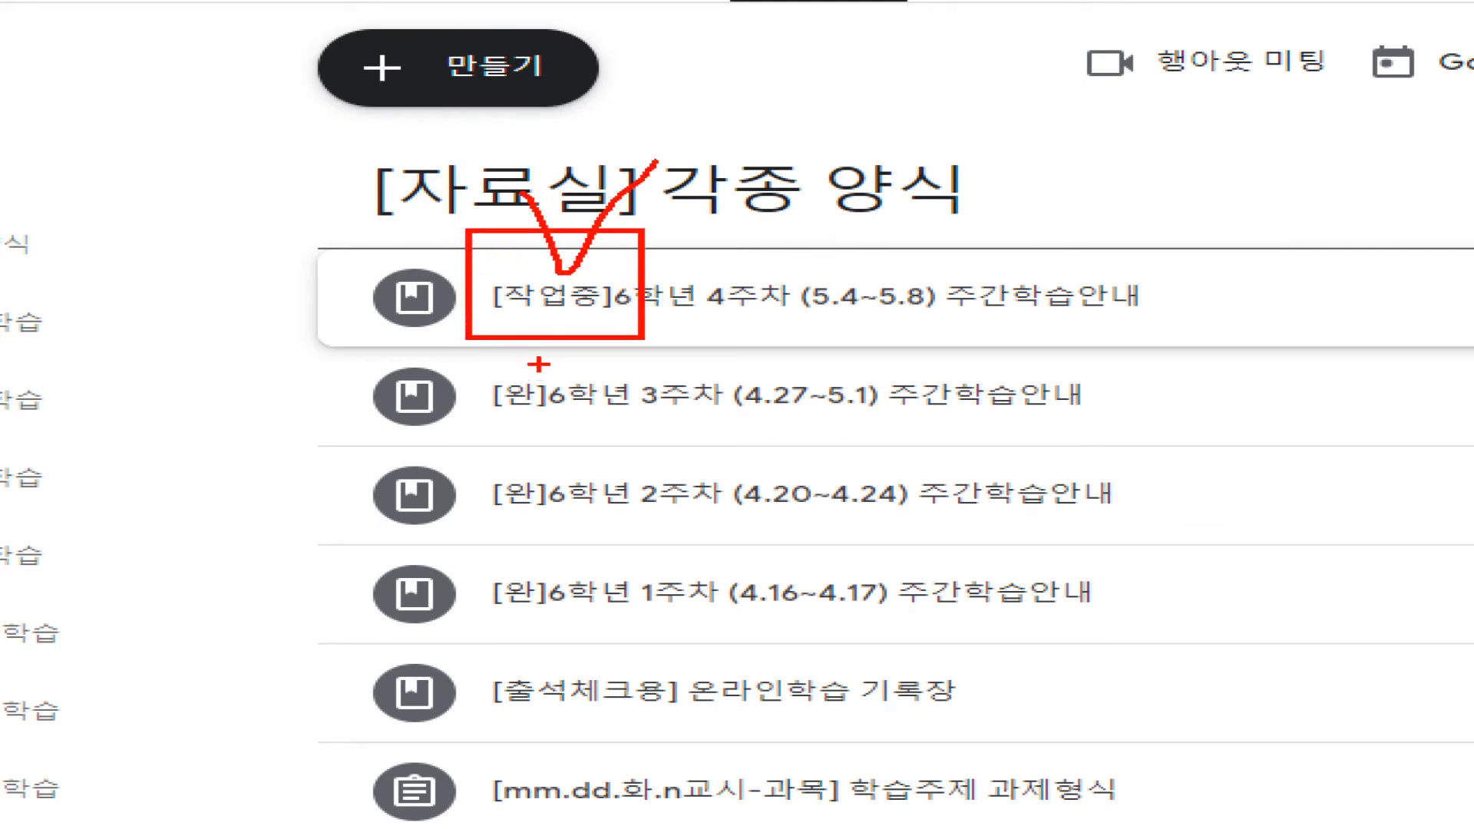
{"action": "left_click_drag", "start_coordinate": [439, 347], "coordinate": [594, 440]}
{"action": "left_click_drag", "start_coordinate": [489, 335], "coordinate": [561, 313]}
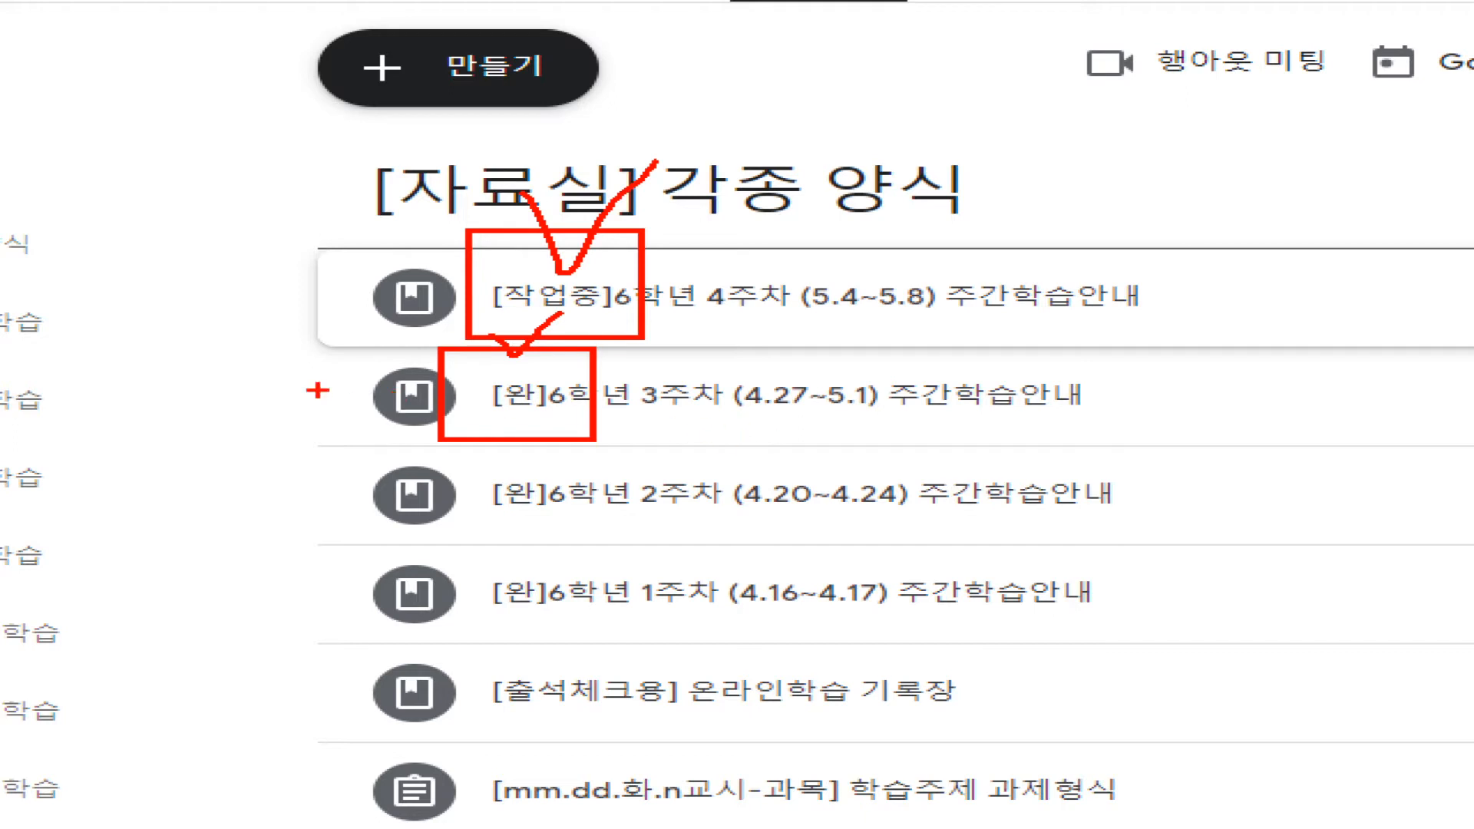
{"action": "mouse_move", "coordinate": [478, 400]}
{"action": "left_mouse_down"}
{"action": "mouse_move", "coordinate": [196, 292]}
{"action": "mouse_move", "coordinate": [252, 342]}
{"action": "left_mouse_up"}
{"action": "left_click_drag", "start_coordinate": [194, 292], "coordinate": [272, 271]}
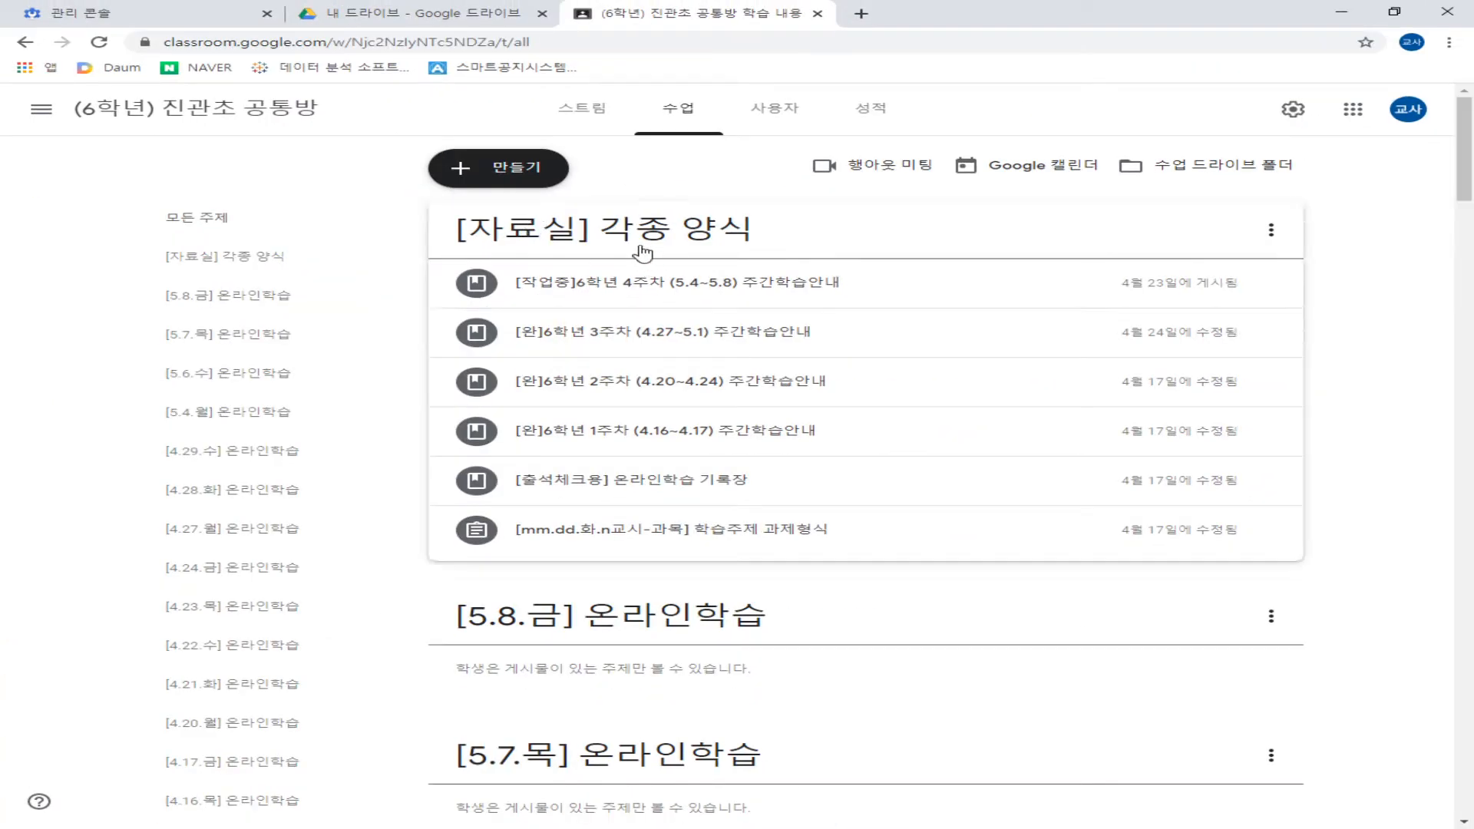
Step: Review the status prefixes of the assignments under the [4.27.월] and [4.28.화] 온라인학습 topics
{"action": "scroll", "coordinate": [882, 576], "scroll_direction": "down", "scroll_amount": 10}
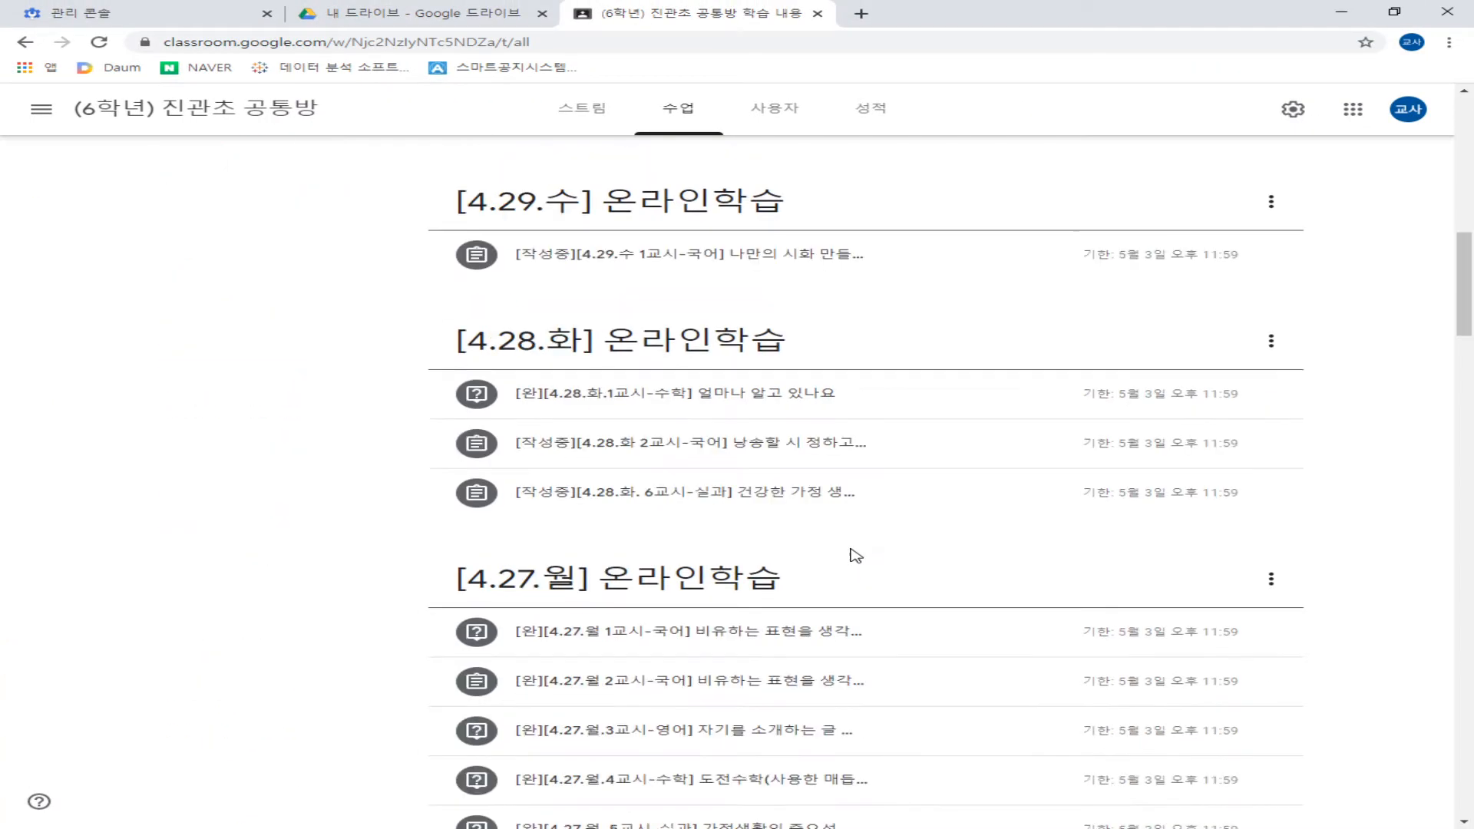
{"action": "scroll", "coordinate": [799, 534], "scroll_direction": "down", "scroll_amount": 1}
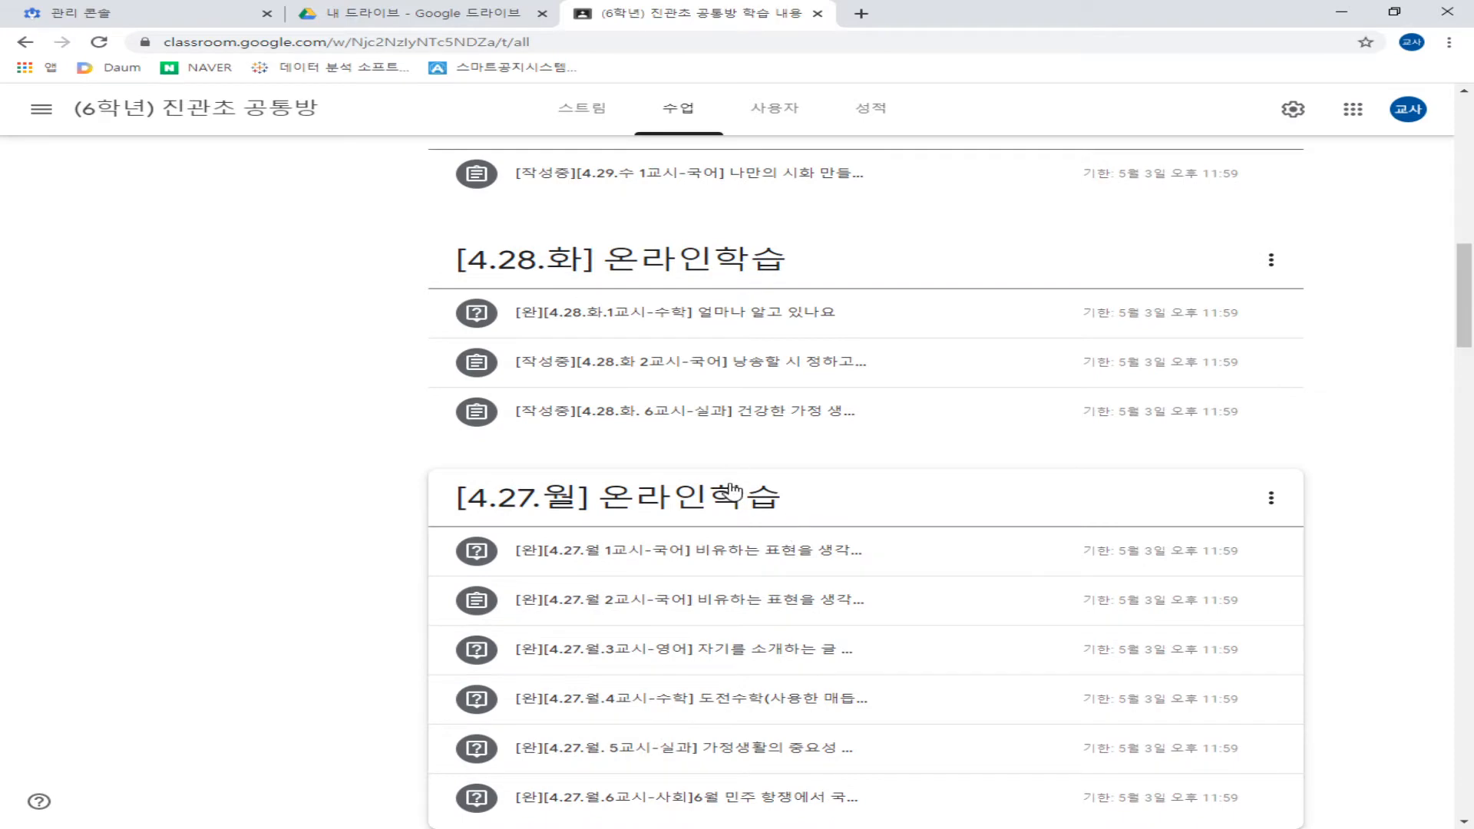
{"action": "scroll", "coordinate": [737, 492], "scroll_direction": "down", "scroll_amount": 2}
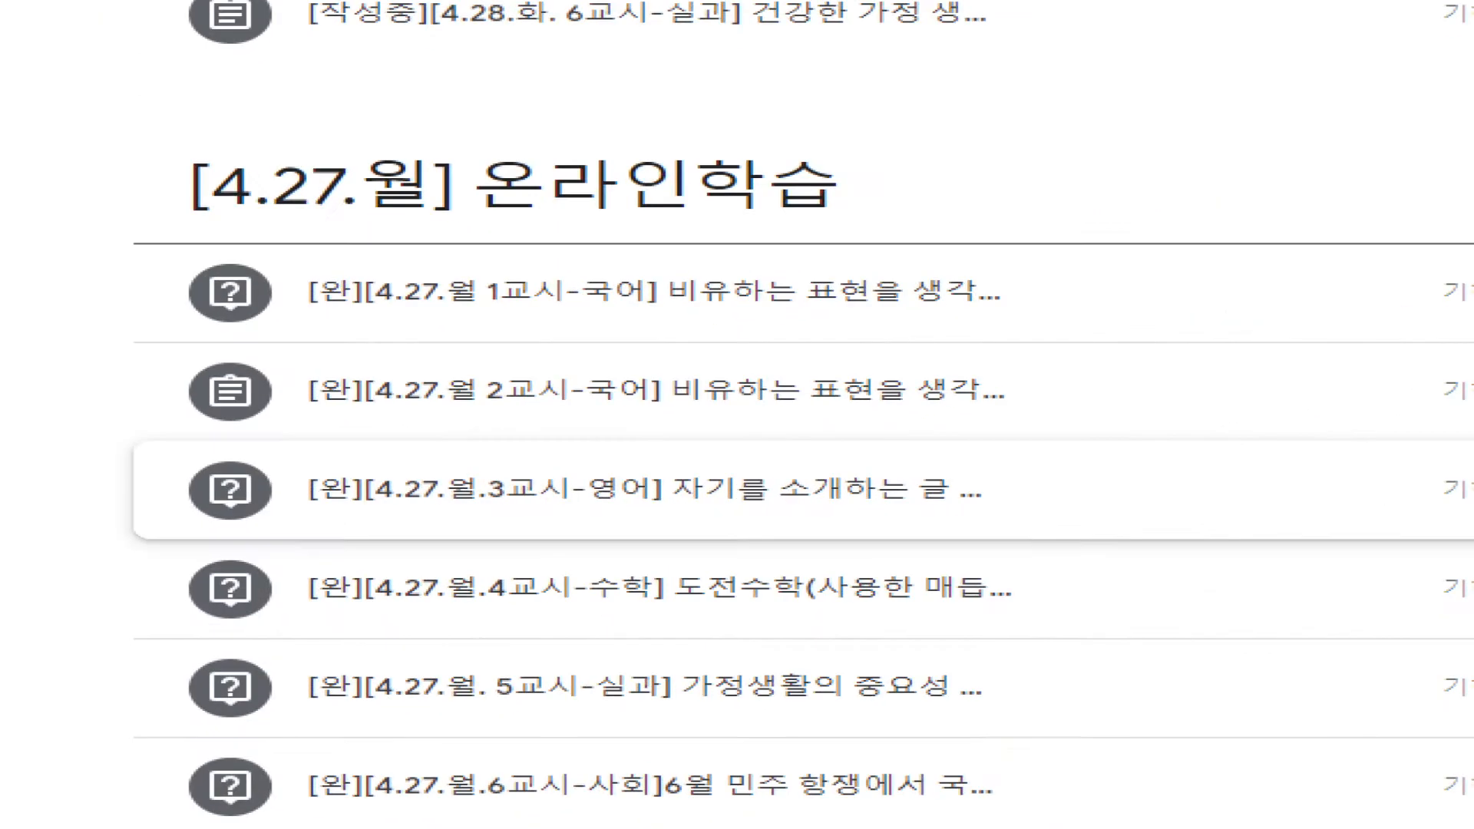
{"action": "left_click_drag", "start_coordinate": [240, 123], "coordinate": [407, 766]}
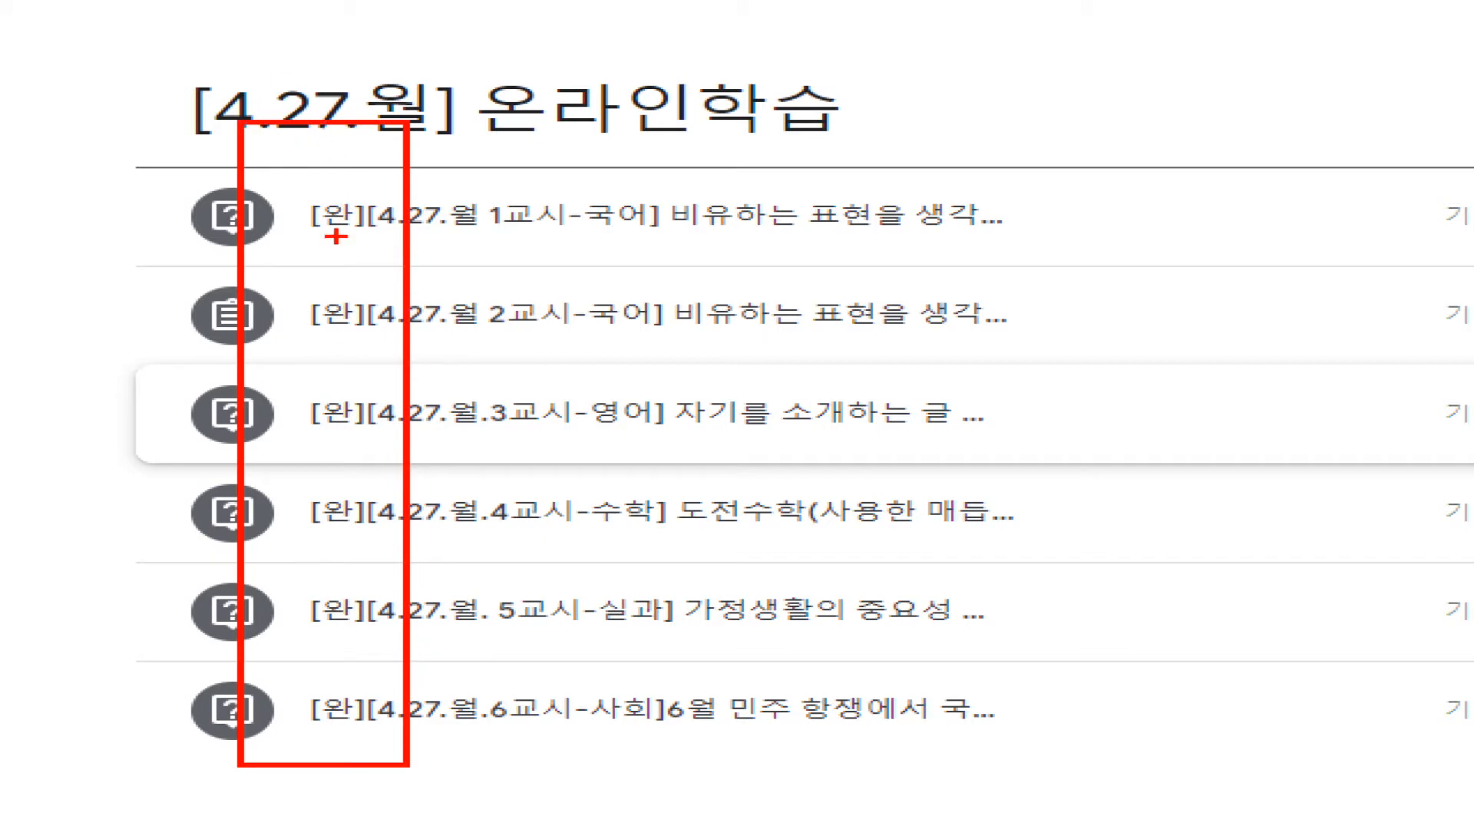
{"action": "key", "text": "Escape"}
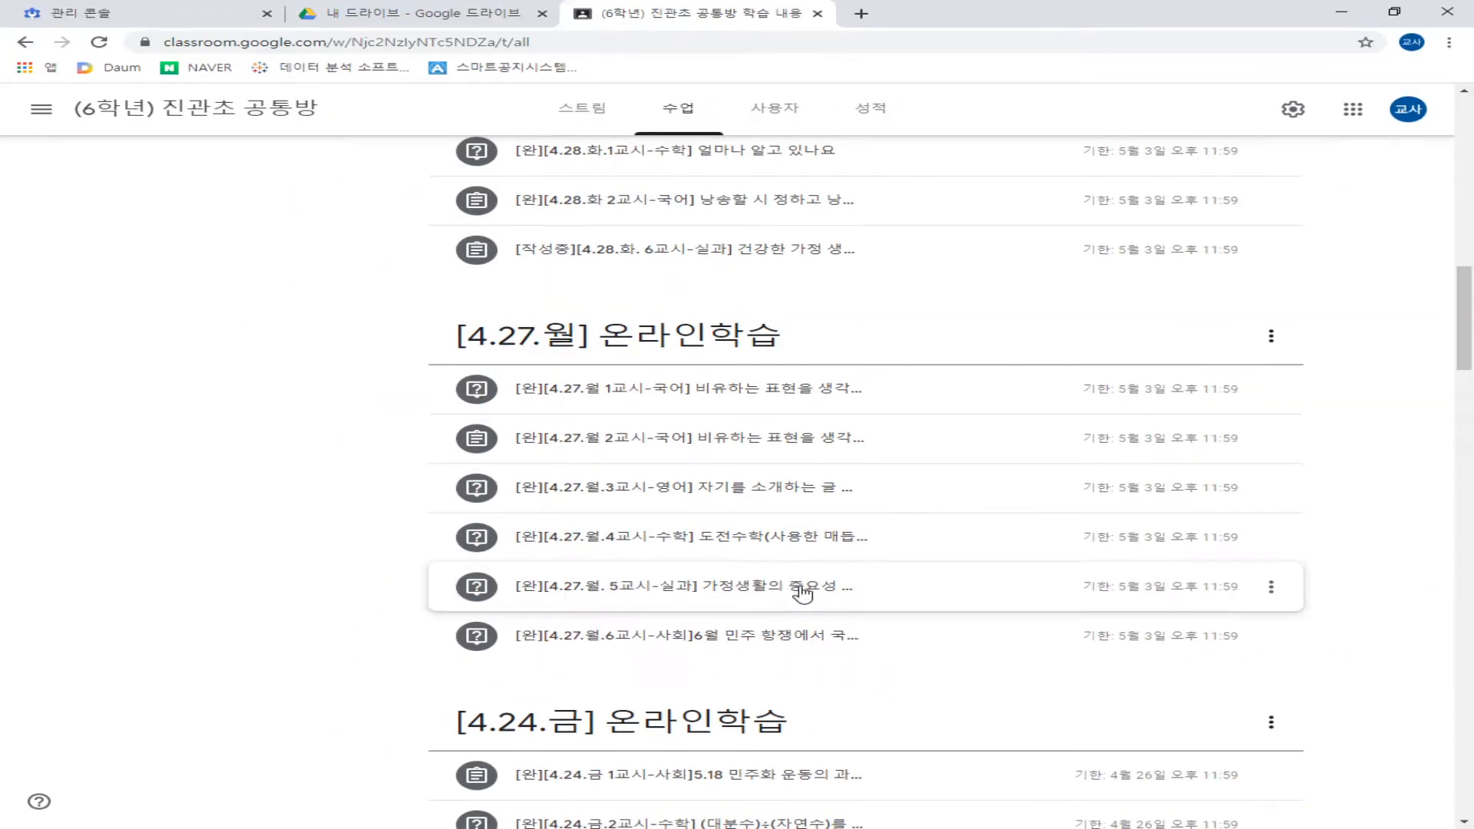
{"action": "scroll", "coordinate": [763, 520], "scroll_direction": "up", "scroll_amount": 4}
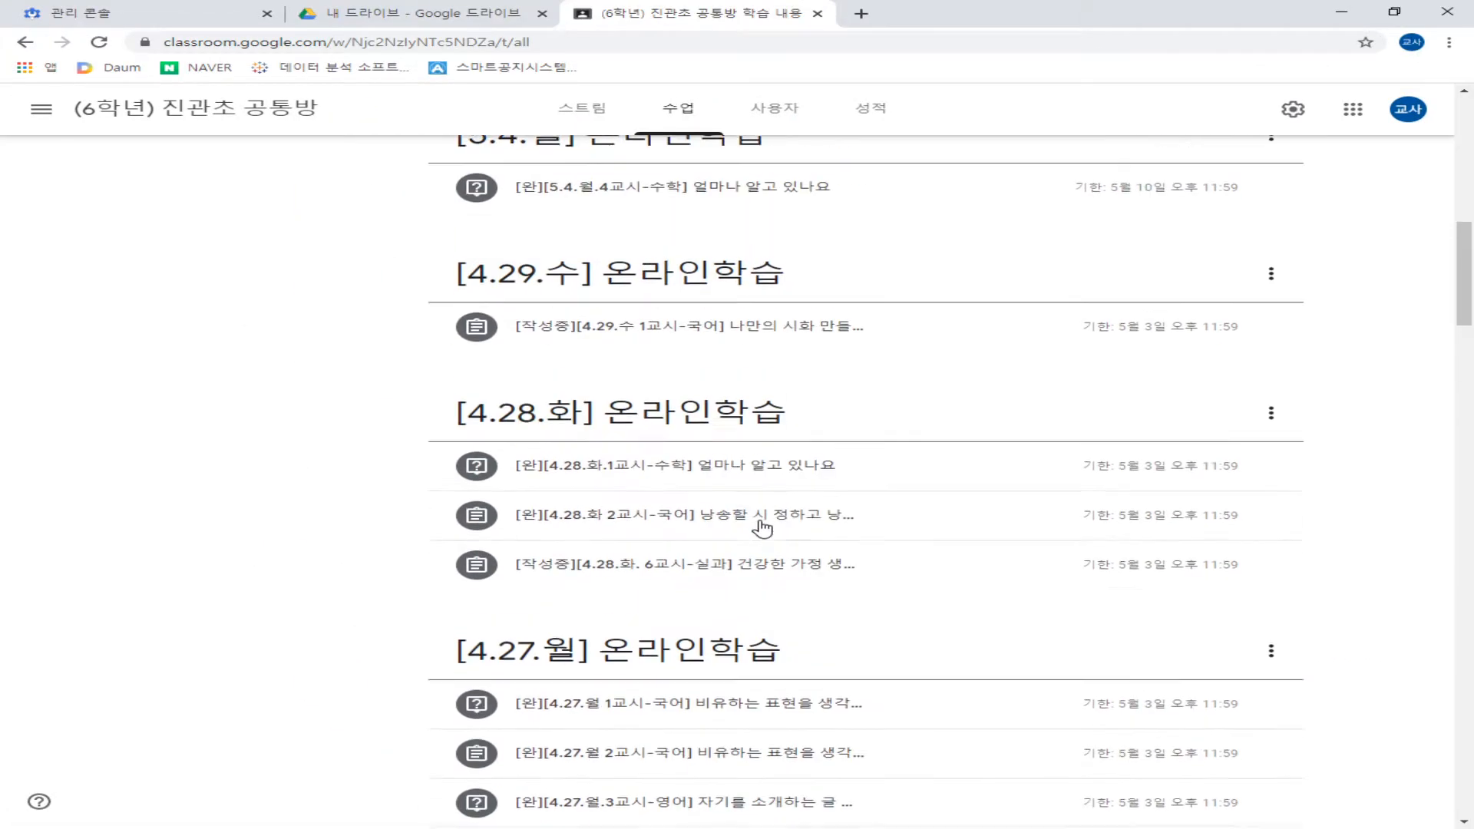
Step: Look through the common class's older 온라인학습 topics, including [4.22.수] and [4.21.화], and their assignment title prefixes
{"action": "scroll", "coordinate": [764, 520], "scroll_direction": "down", "scroll_amount": 8}
{"action": "scroll", "coordinate": [756, 518], "scroll_direction": "down", "scroll_amount": 12}
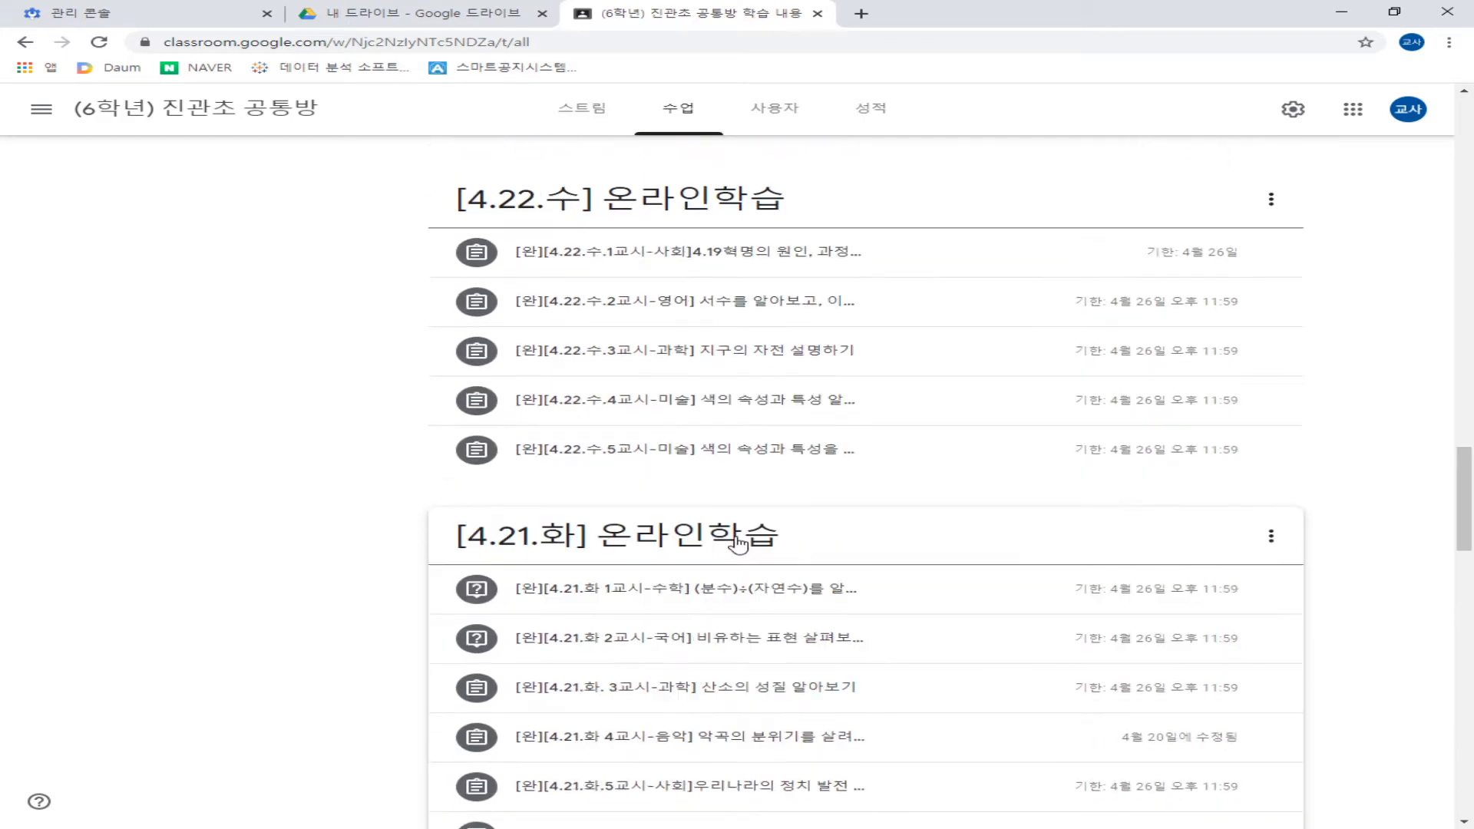
{"action": "scroll", "coordinate": [751, 507], "scroll_direction": "up", "scroll_amount": 20}
{"action": "scroll", "coordinate": [742, 478], "scroll_direction": "up", "scroll_amount": 4}
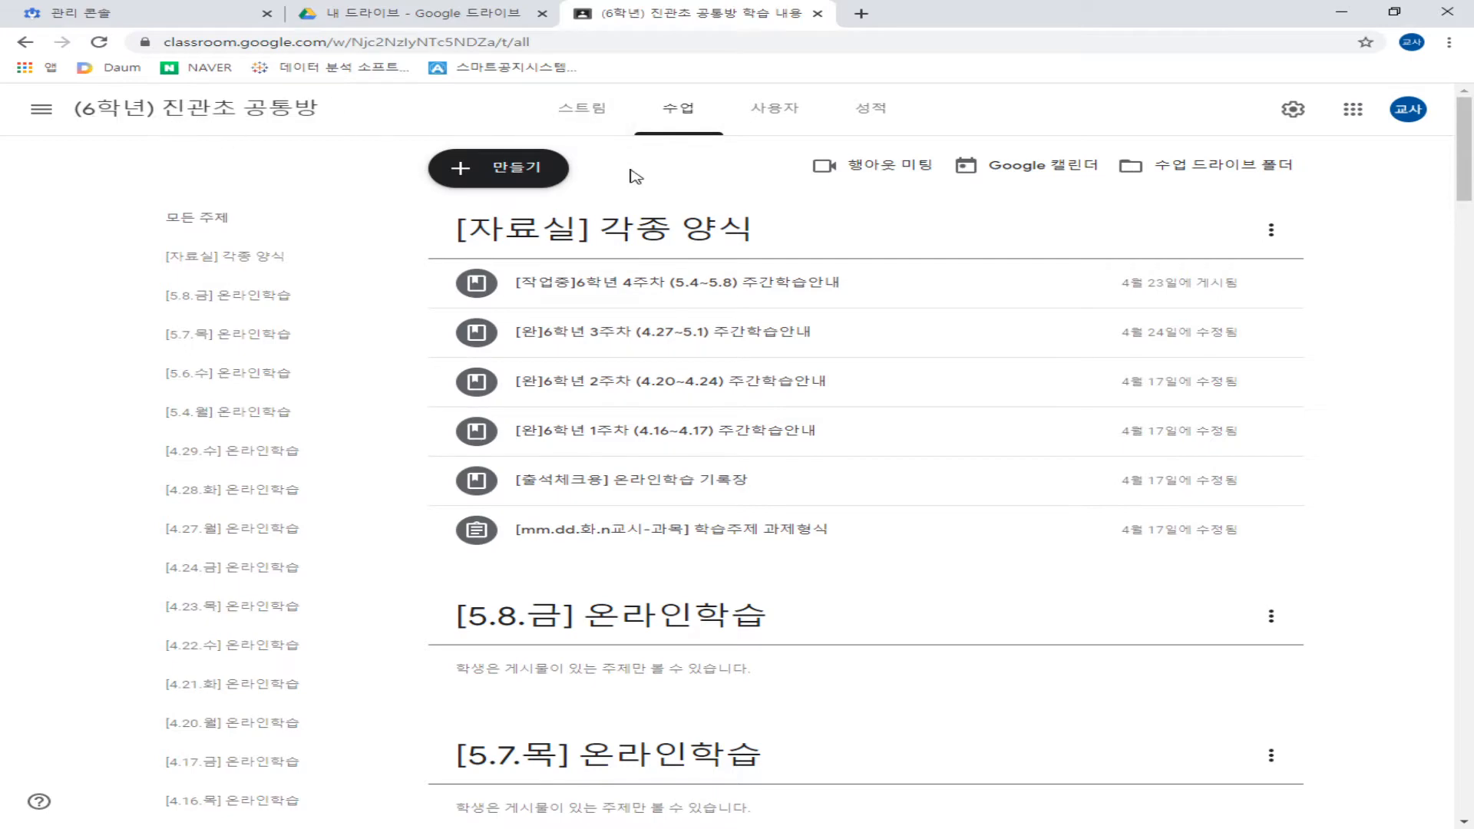
{"action": "scroll", "coordinate": [648, 364], "scroll_direction": "down", "scroll_amount": 12}
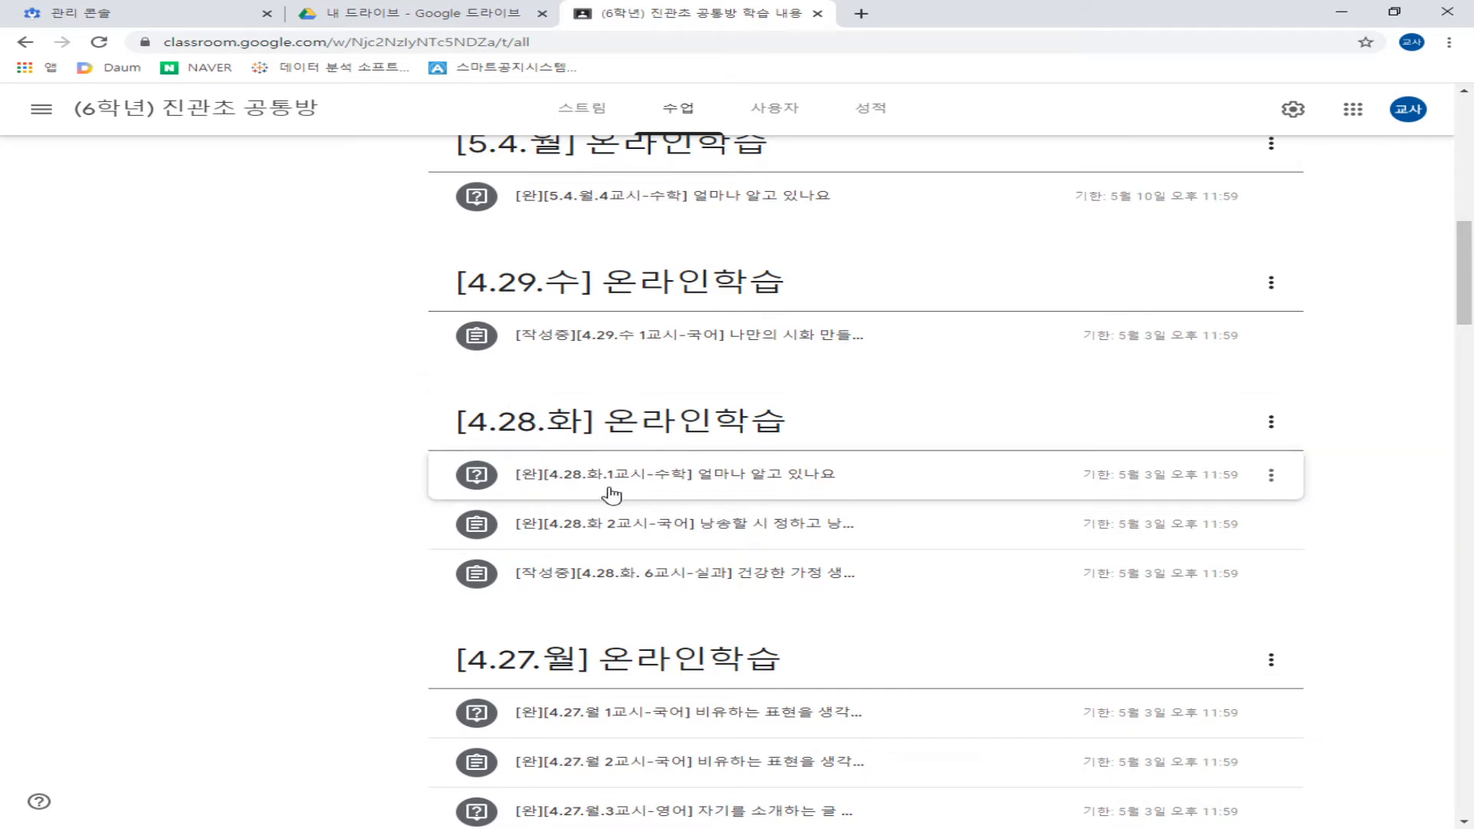
{"action": "scroll", "coordinate": [569, 499], "scroll_direction": "up", "scroll_amount": 10}
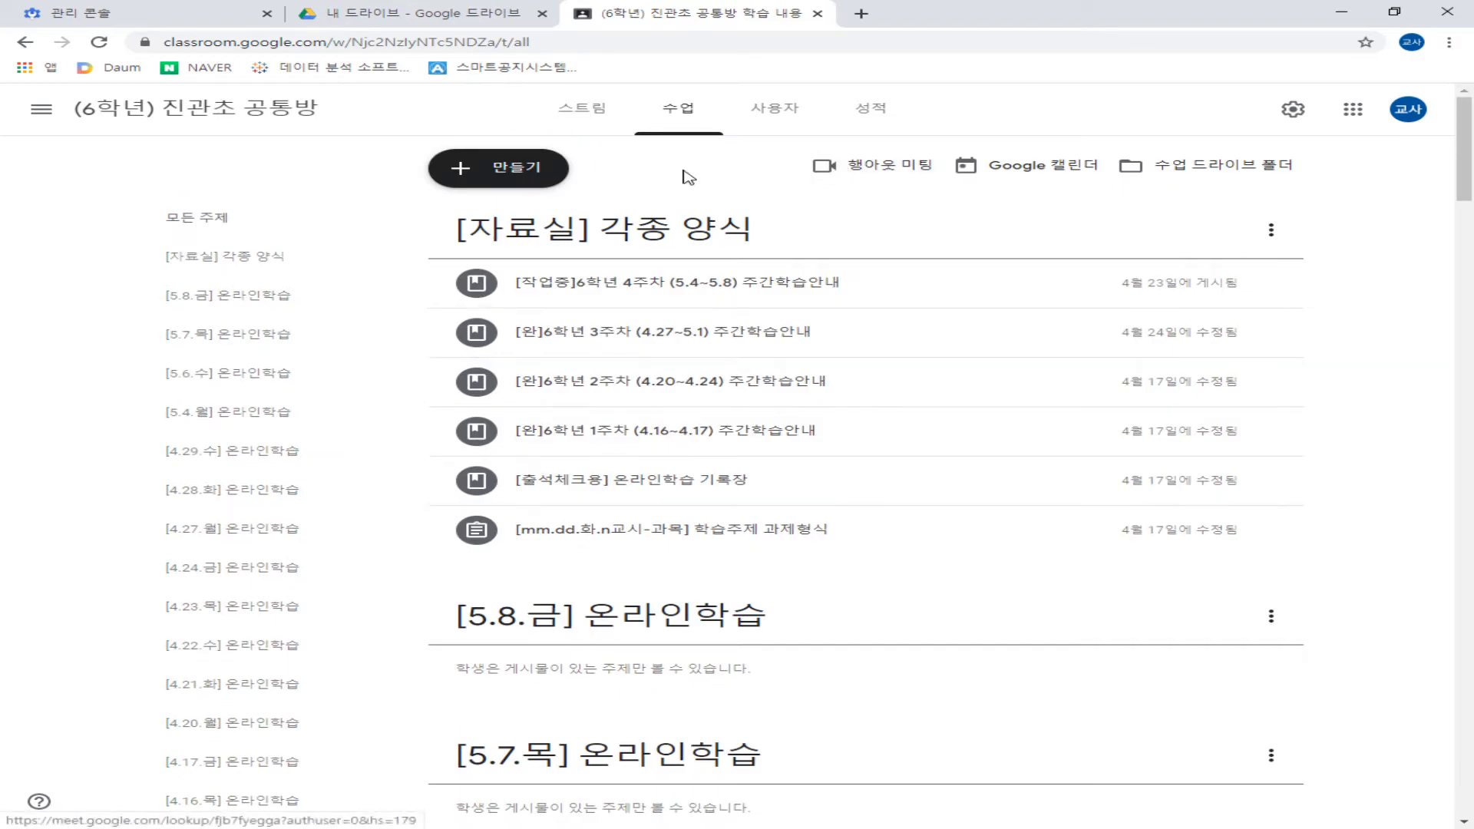
Step: Open the classwork page of the (6-3)진관초 온라인 학습터 homeroom class
{"action": "left_click", "coordinate": [43, 113]}
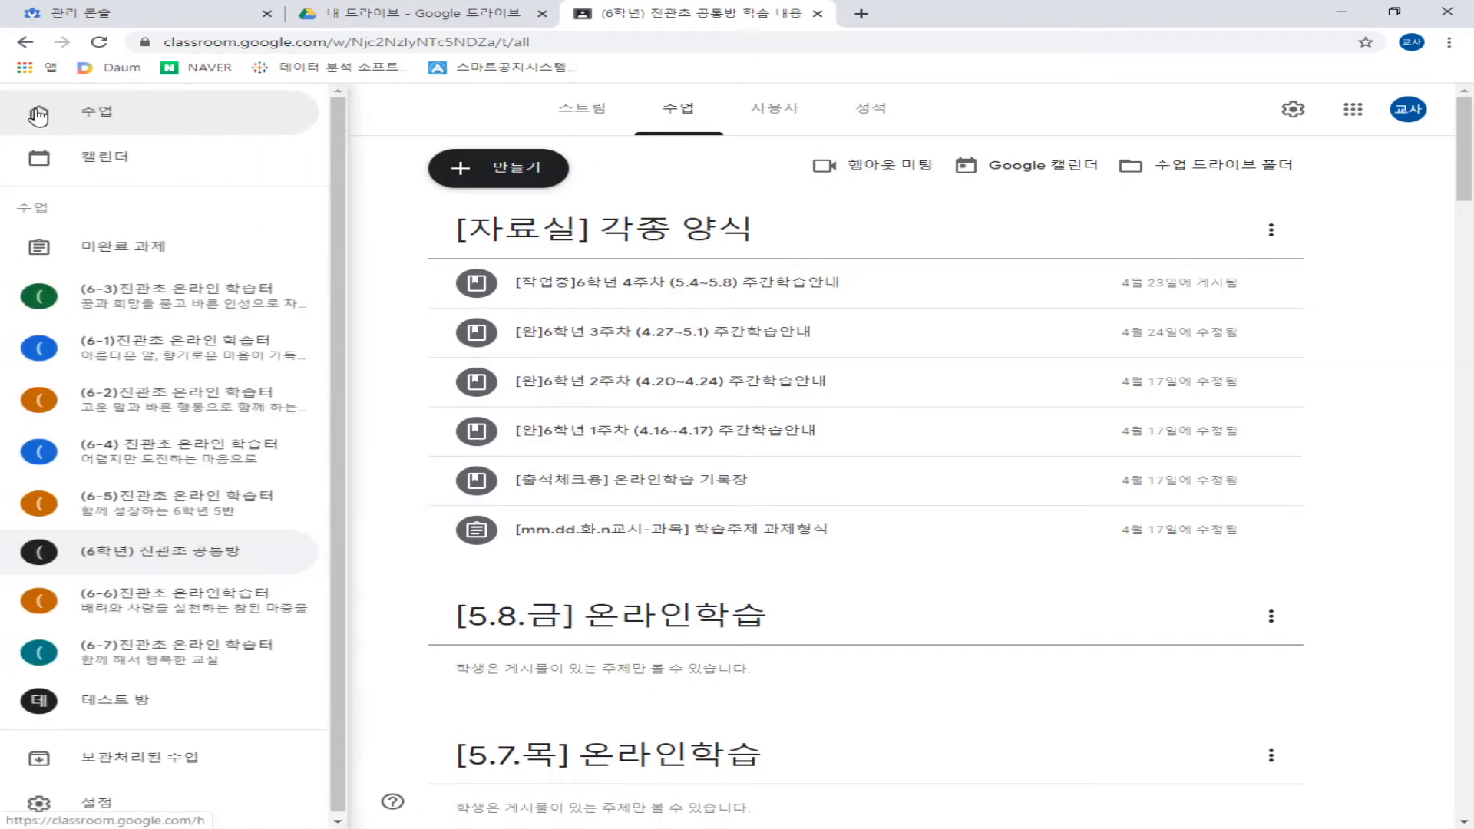
{"action": "left_click", "coordinate": [131, 298]}
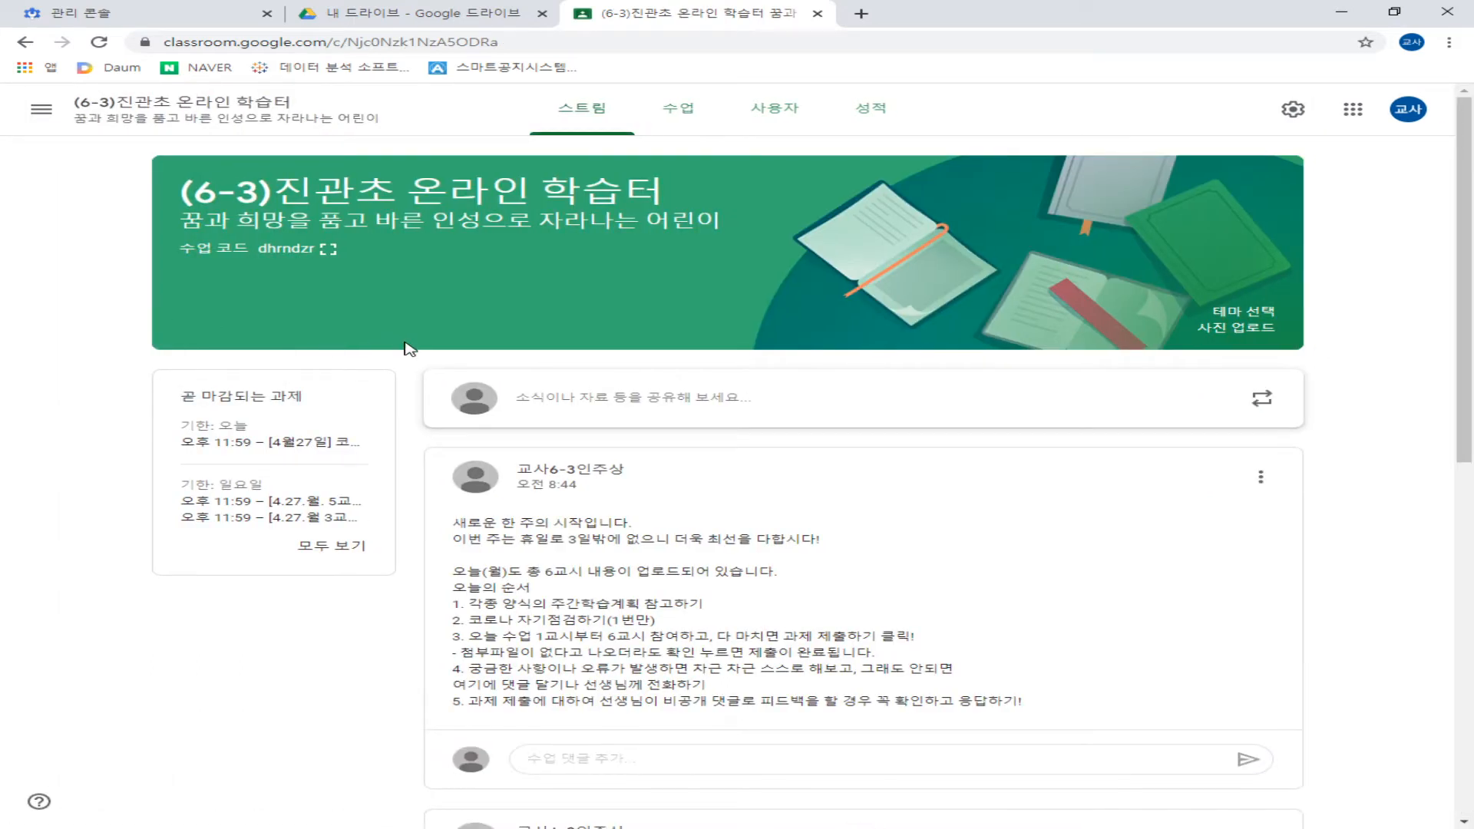
{"action": "left_click", "coordinate": [682, 111]}
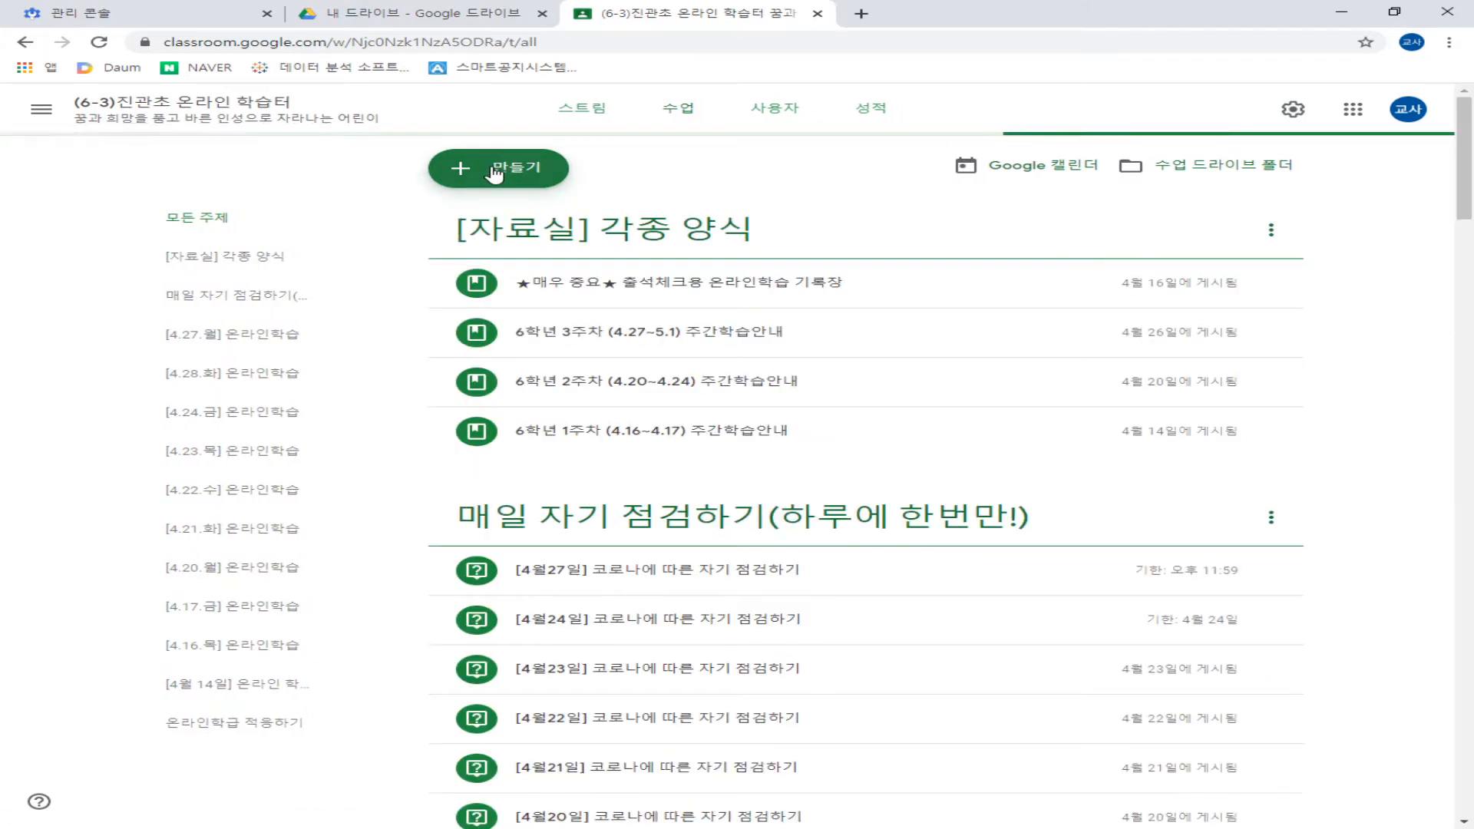
Step: Start reusing a post in the (6-3) class and choose (6학년) 진관초 공통방 as the source class
{"action": "left_click", "coordinate": [494, 174]}
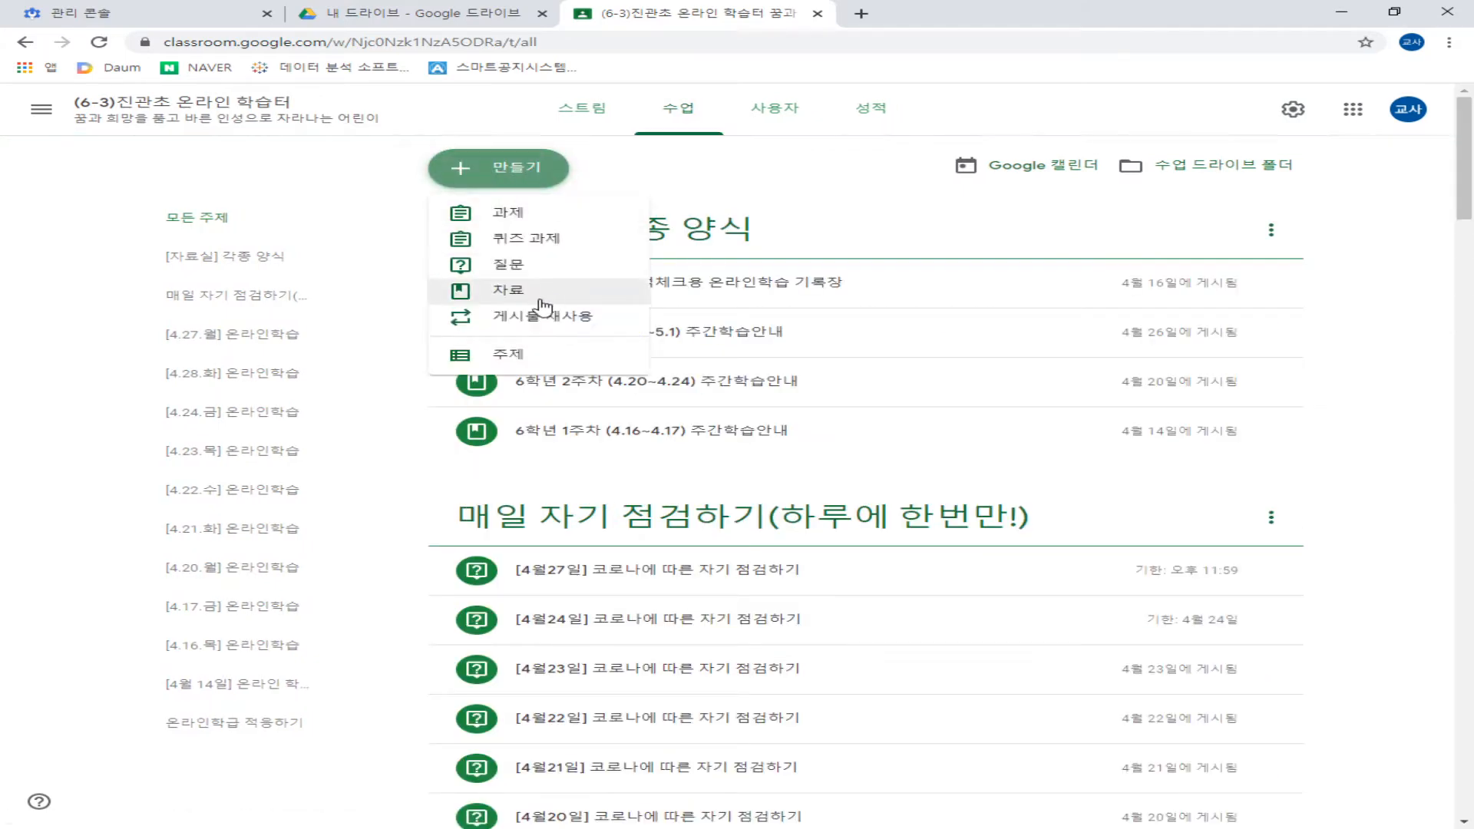
{"action": "left_click", "coordinate": [526, 319]}
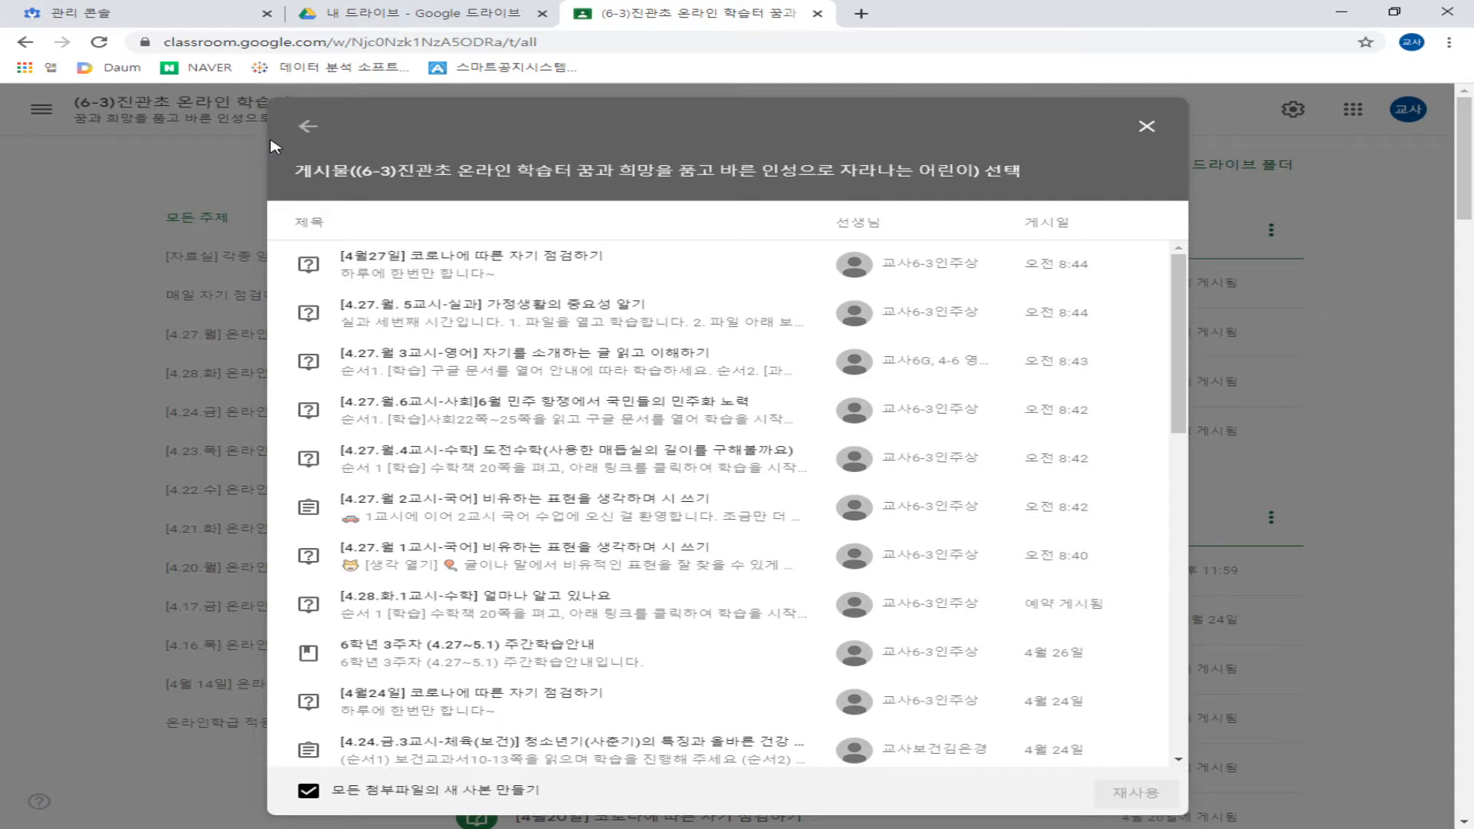
{"action": "left_click", "coordinate": [307, 129]}
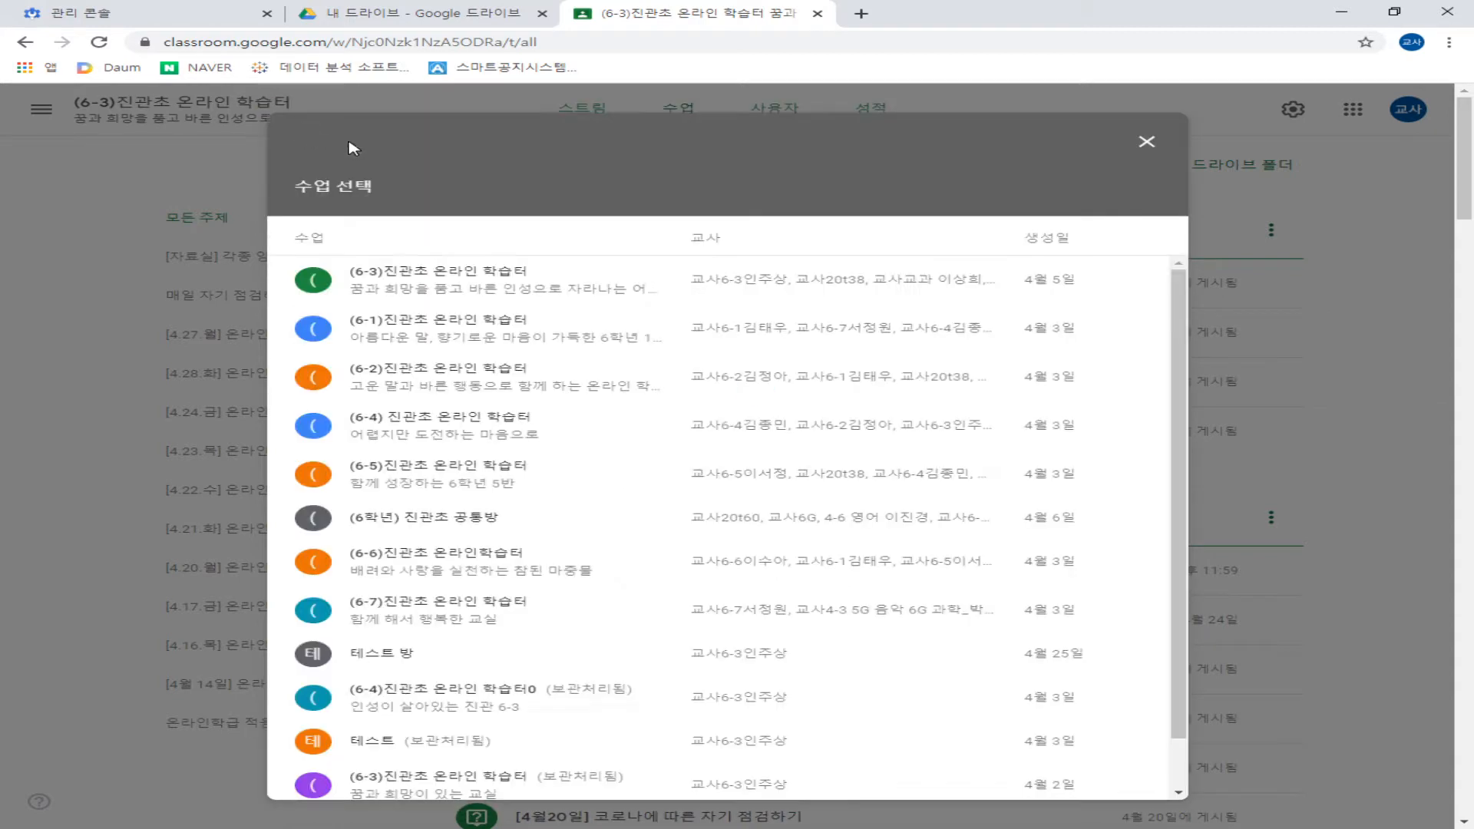
{"action": "scroll", "coordinate": [470, 353], "scroll_direction": "down", "scroll_amount": 4}
{"action": "scroll", "coordinate": [498, 453], "scroll_direction": "up", "scroll_amount": 2}
{"action": "scroll", "coordinate": [500, 457], "scroll_direction": "up", "scroll_amount": 3}
{"action": "scroll", "coordinate": [430, 470], "scroll_direction": "down", "scroll_amount": 2}
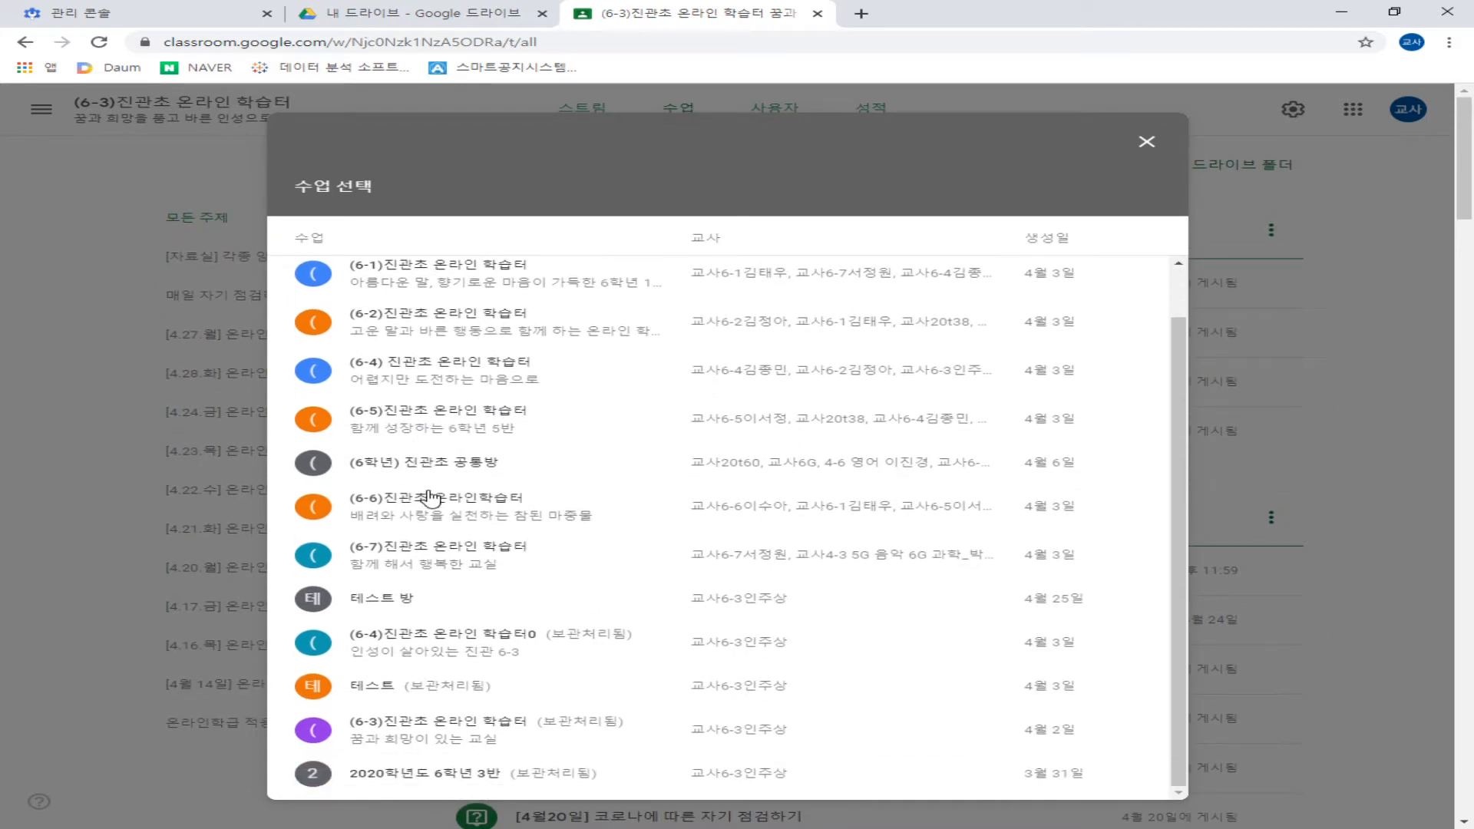
{"action": "left_click", "coordinate": [446, 471]}
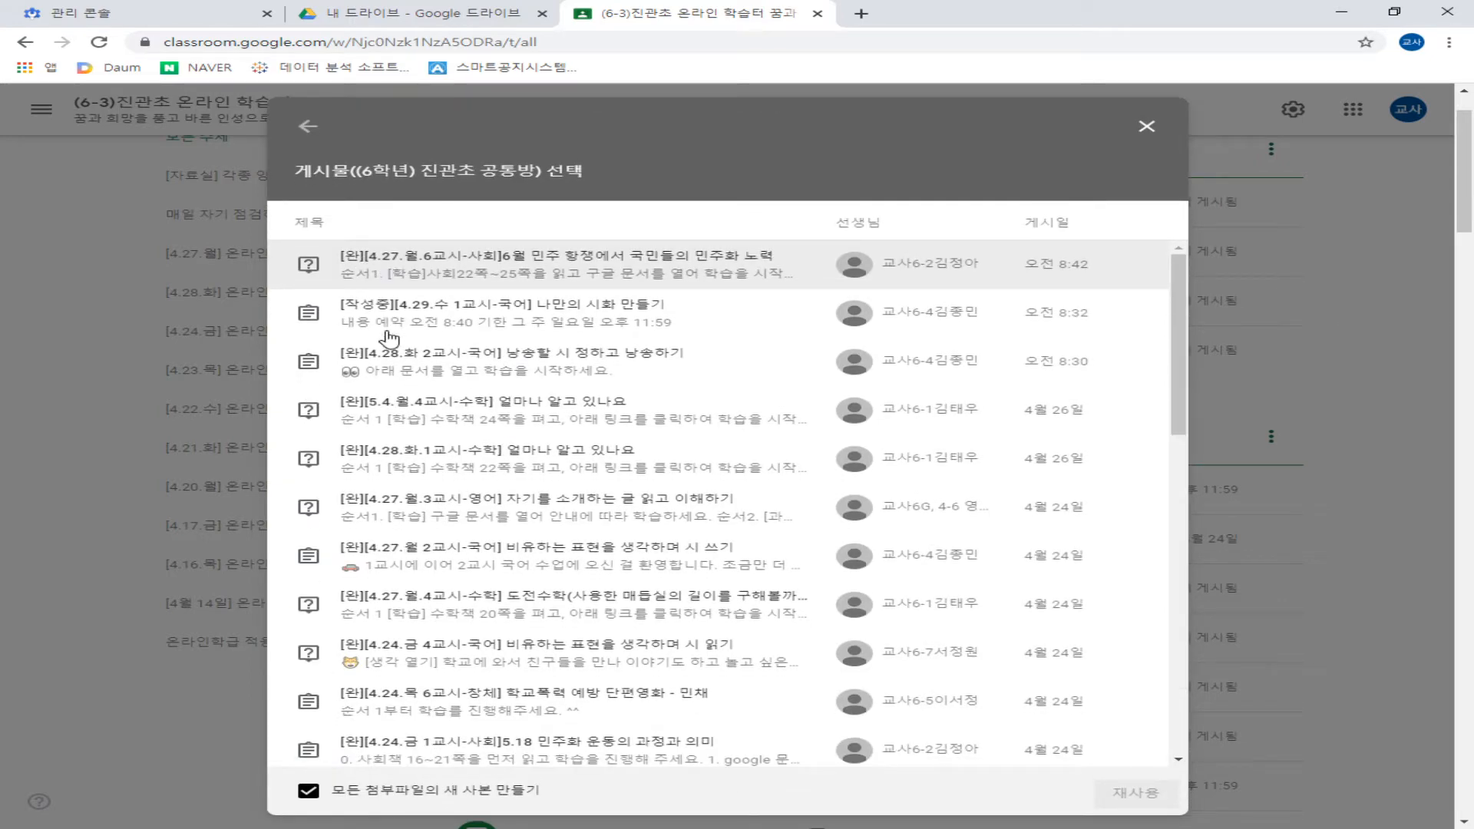
Step: Select the [완][4.27.월.6교시-사회] post from the common class and close the post selection without reusing it
{"action": "scroll", "coordinate": [395, 388], "scroll_direction": "down", "scroll_amount": 2}
{"action": "scroll", "coordinate": [395, 393], "scroll_direction": "up", "scroll_amount": 2}
{"action": "left_click", "coordinate": [481, 264]}
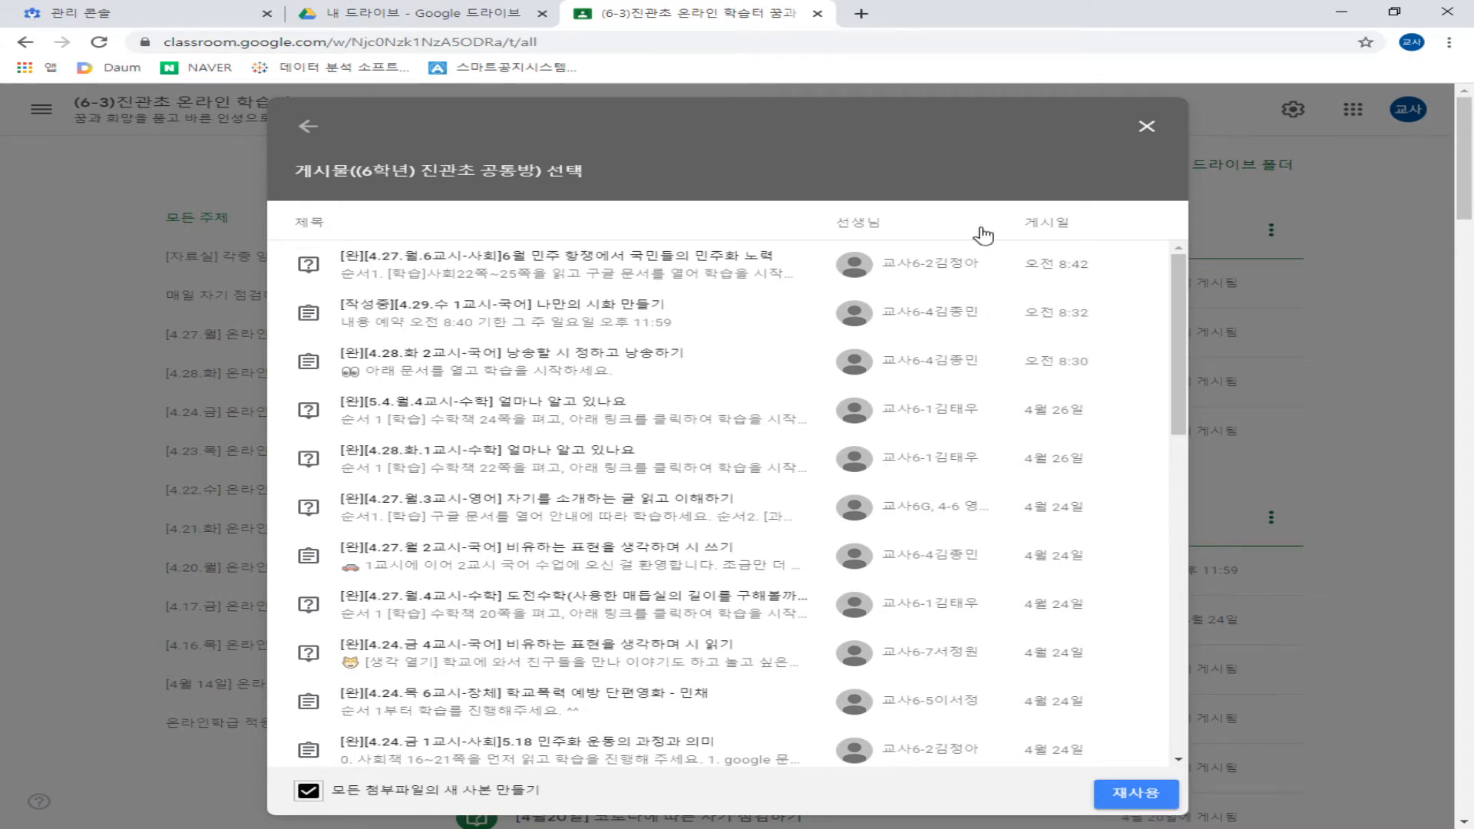
{"action": "left_click", "coordinate": [1147, 138]}
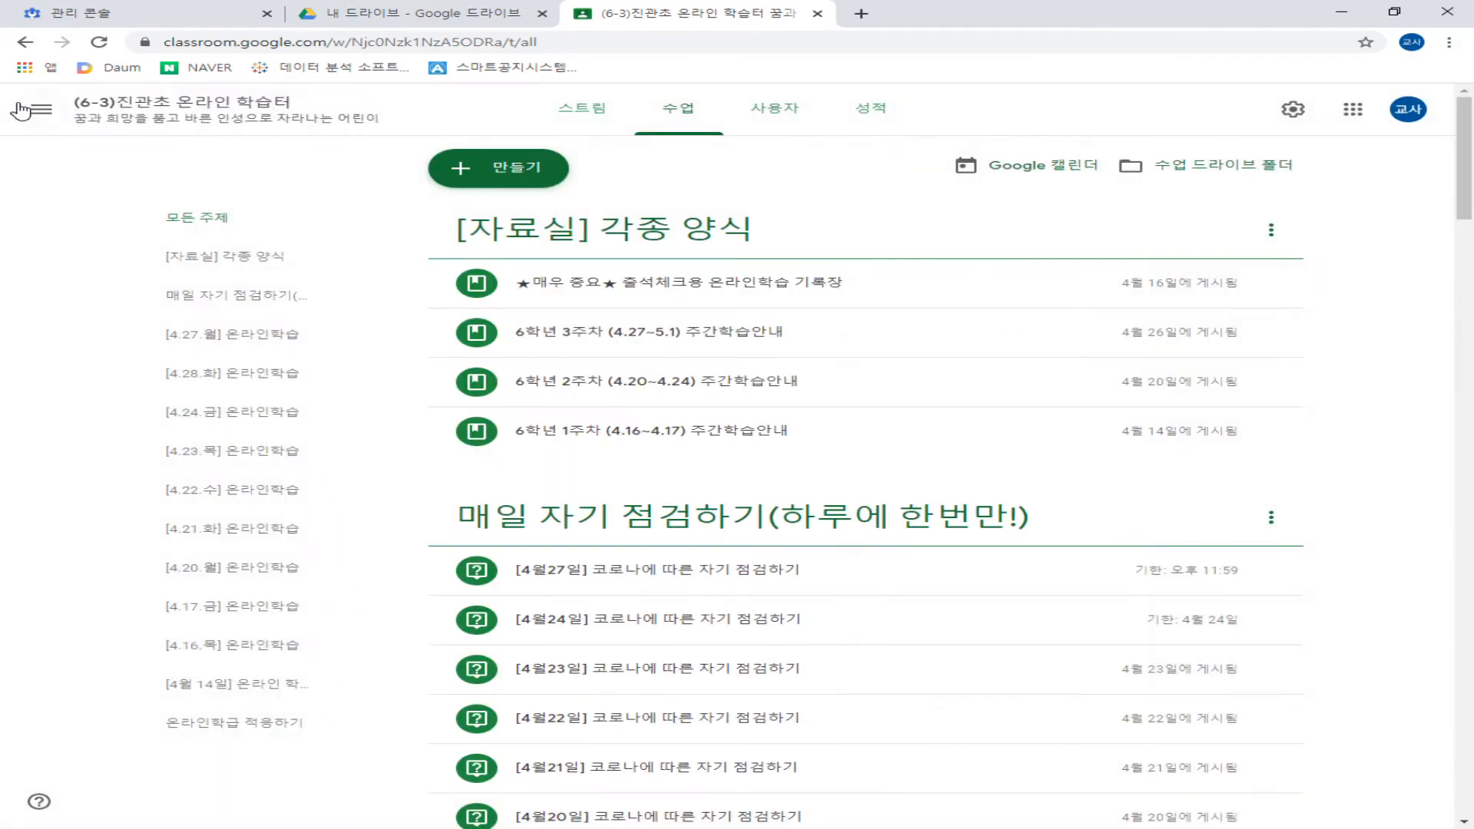
Step: Return to the (6학년) 진관초 공통방 classwork page and review the posts under the [4.27.월] to [5.4.월] 온라인학습 topics
{"action": "left_click", "coordinate": [41, 109]}
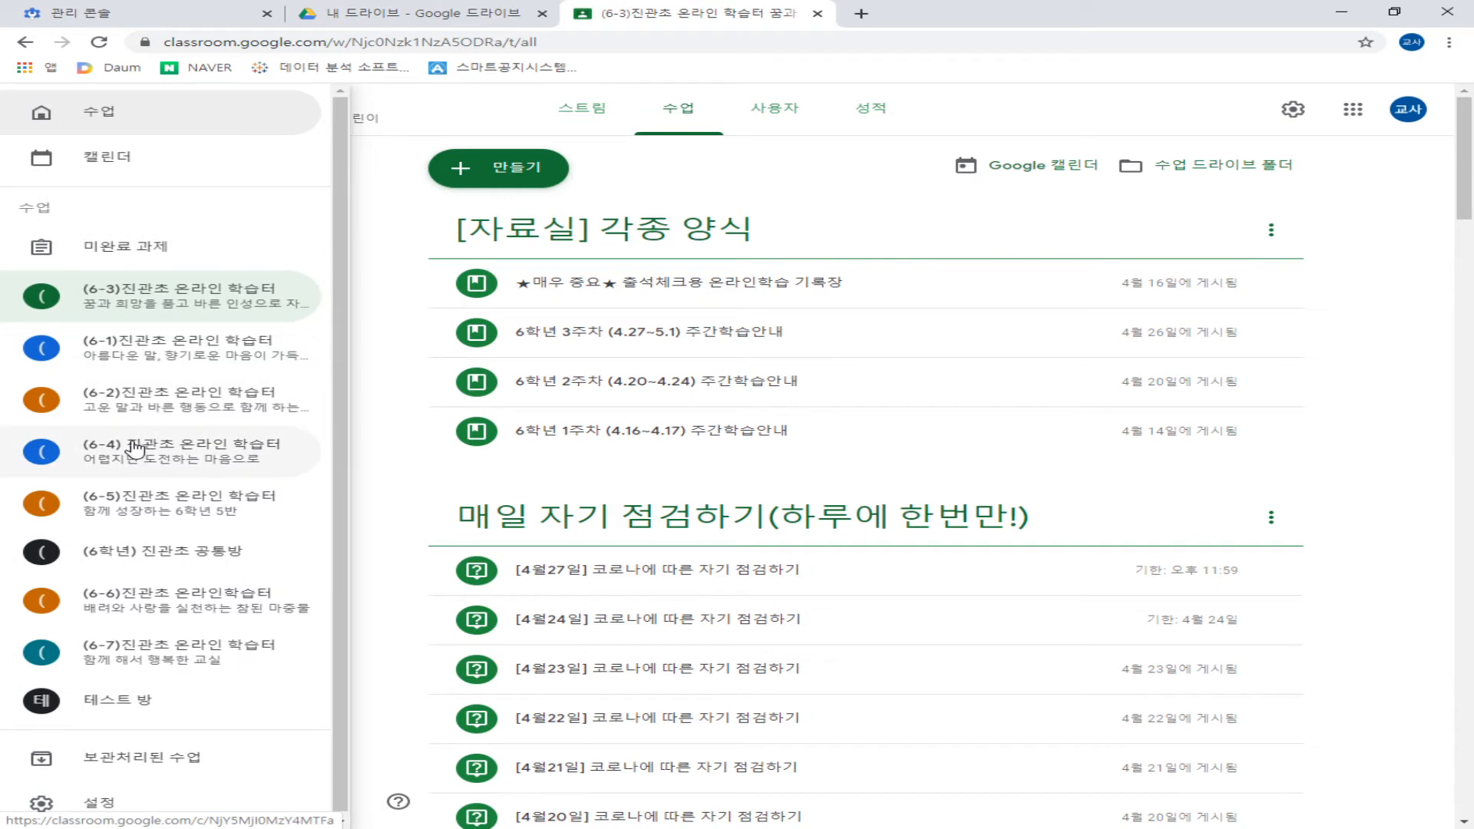
{"action": "left_click", "coordinate": [138, 565]}
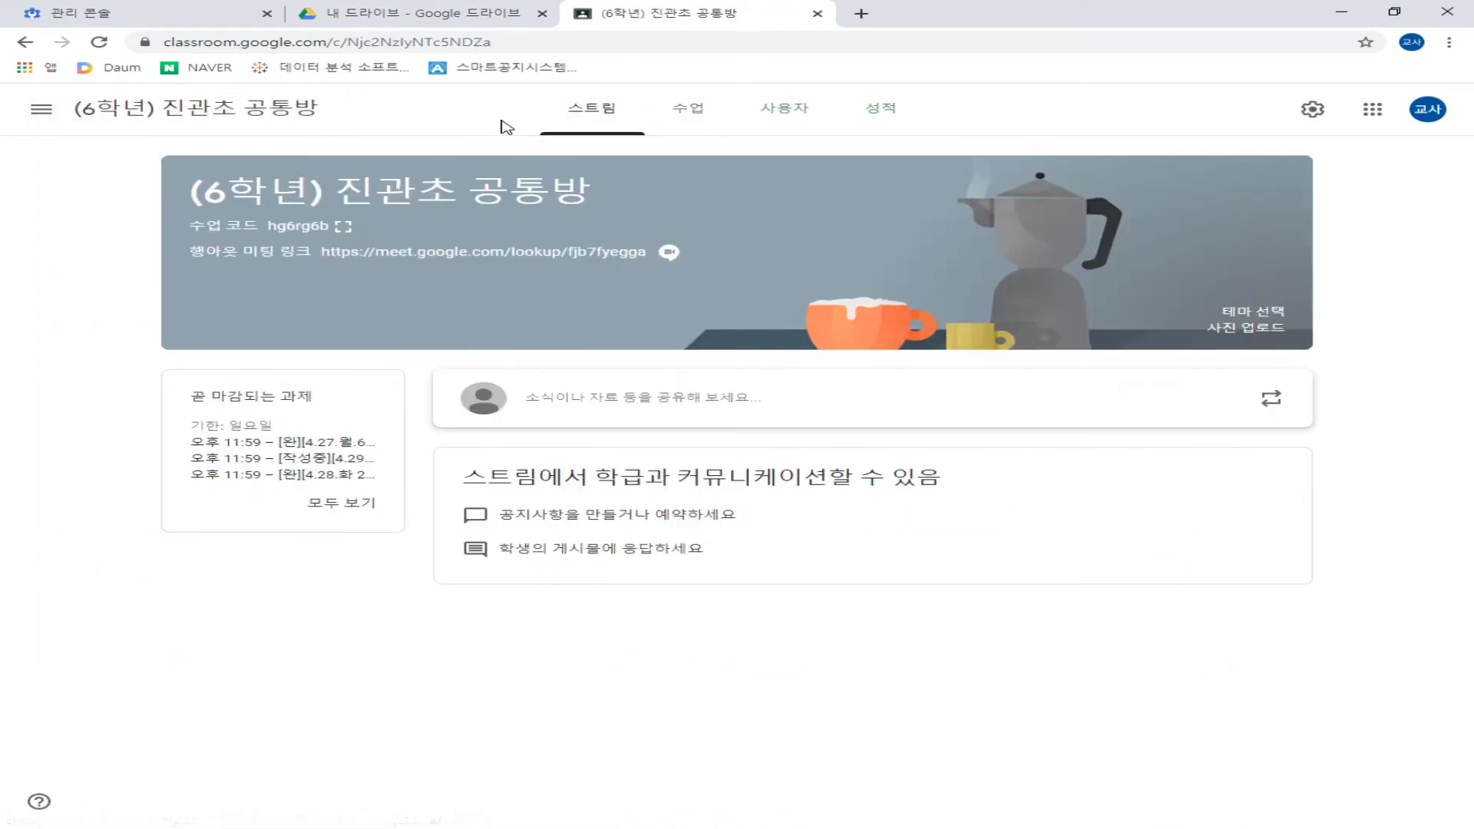
{"action": "left_click", "coordinate": [670, 112]}
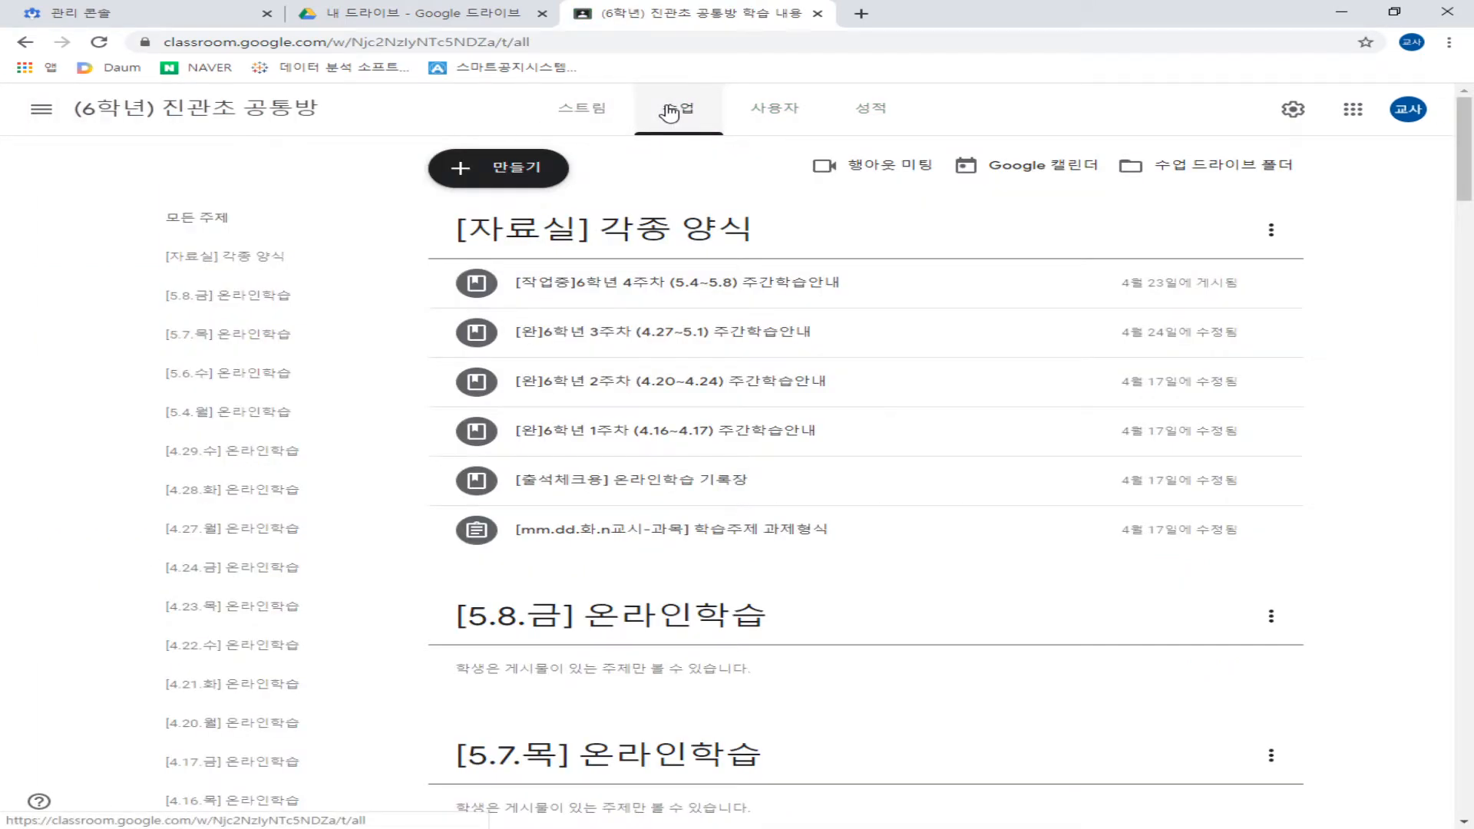
{"action": "scroll", "coordinate": [584, 353], "scroll_direction": "down", "scroll_amount": 20}
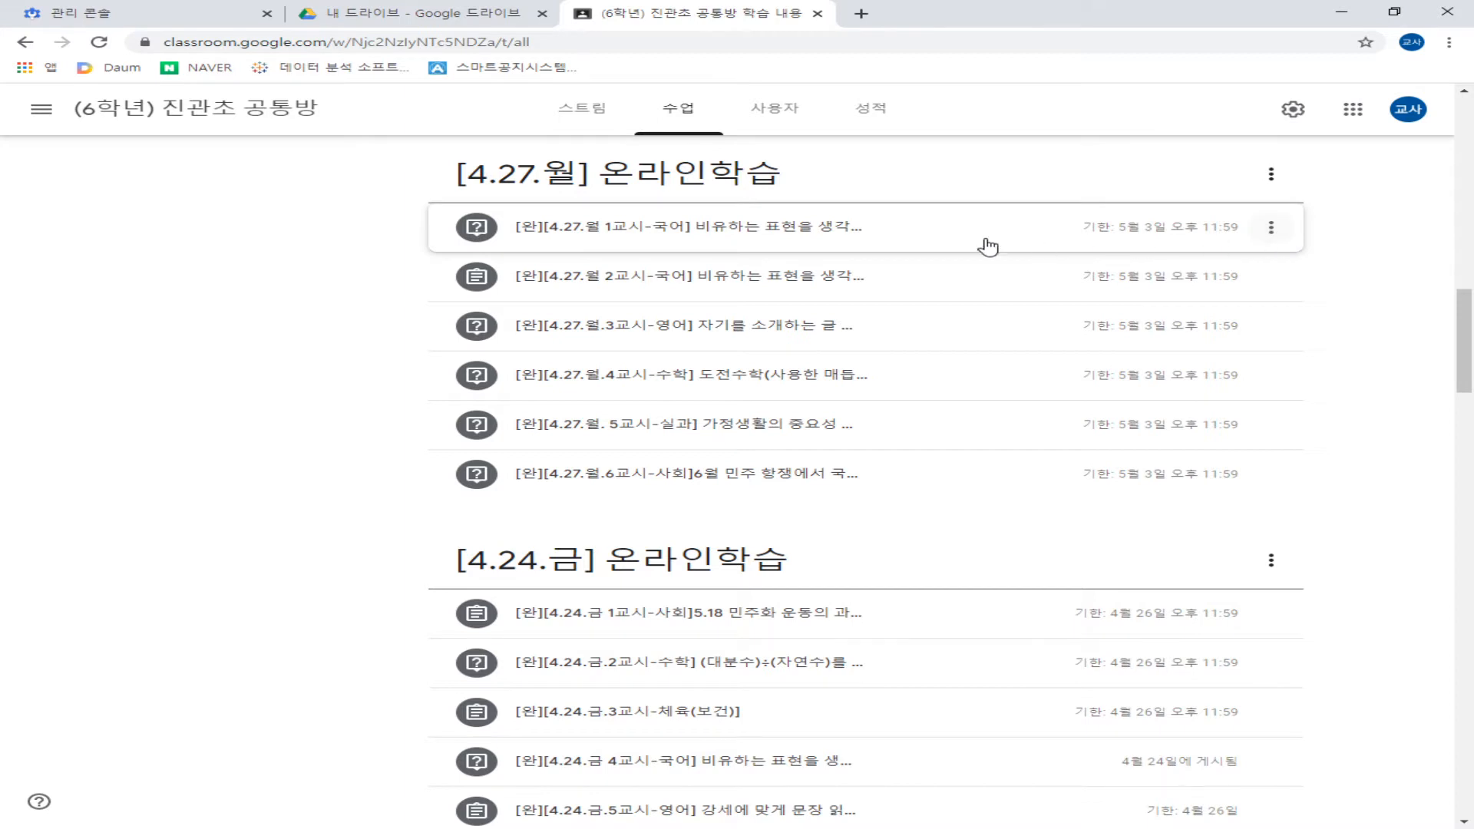
{"action": "scroll", "coordinate": [675, 276], "scroll_direction": "up", "scroll_amount": 1}
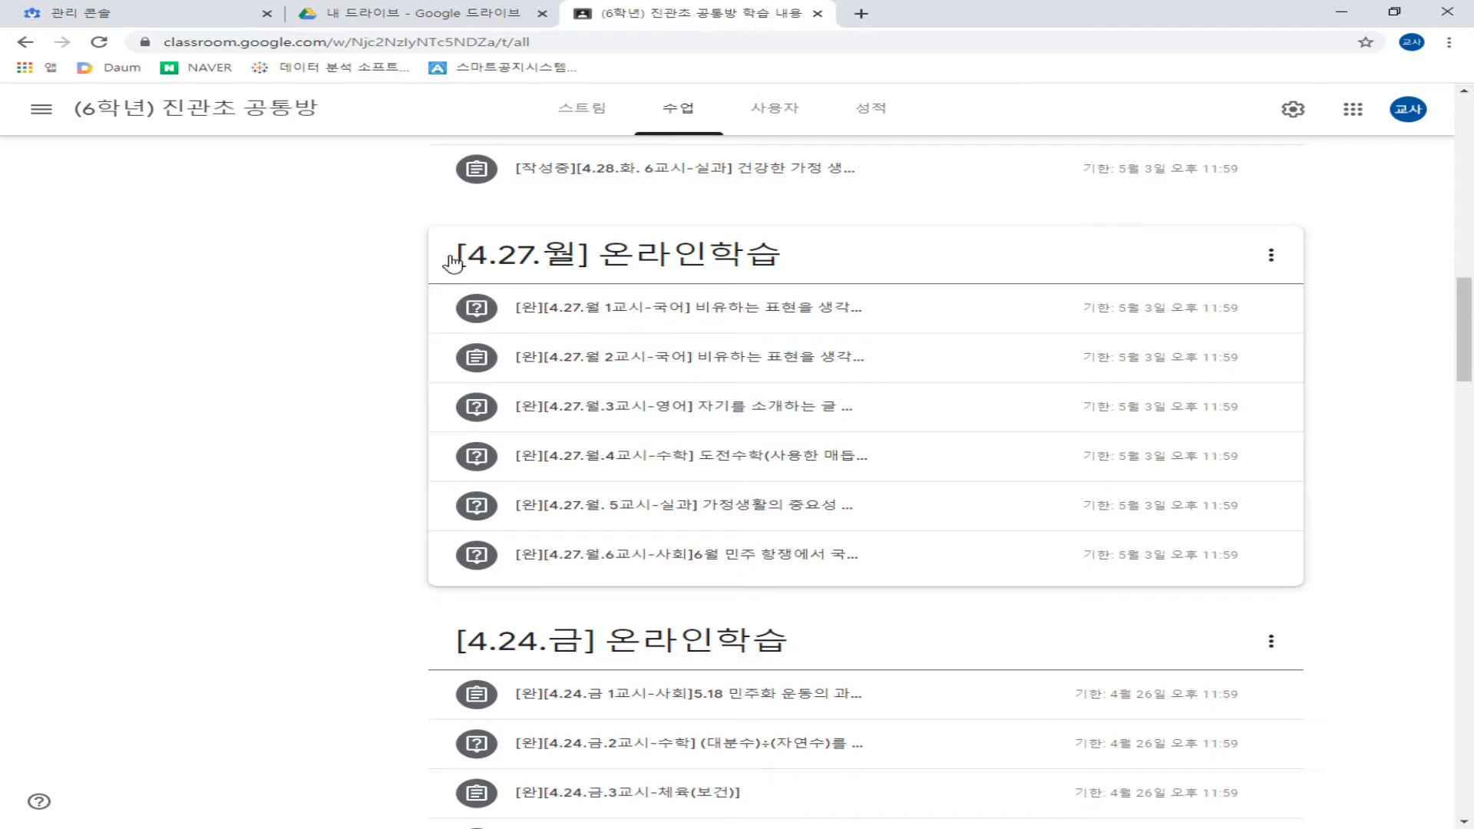
{"action": "scroll", "coordinate": [668, 361], "scroll_direction": "up", "scroll_amount": 3}
{"action": "scroll", "coordinate": [692, 397], "scroll_direction": "up", "scroll_amount": 5}
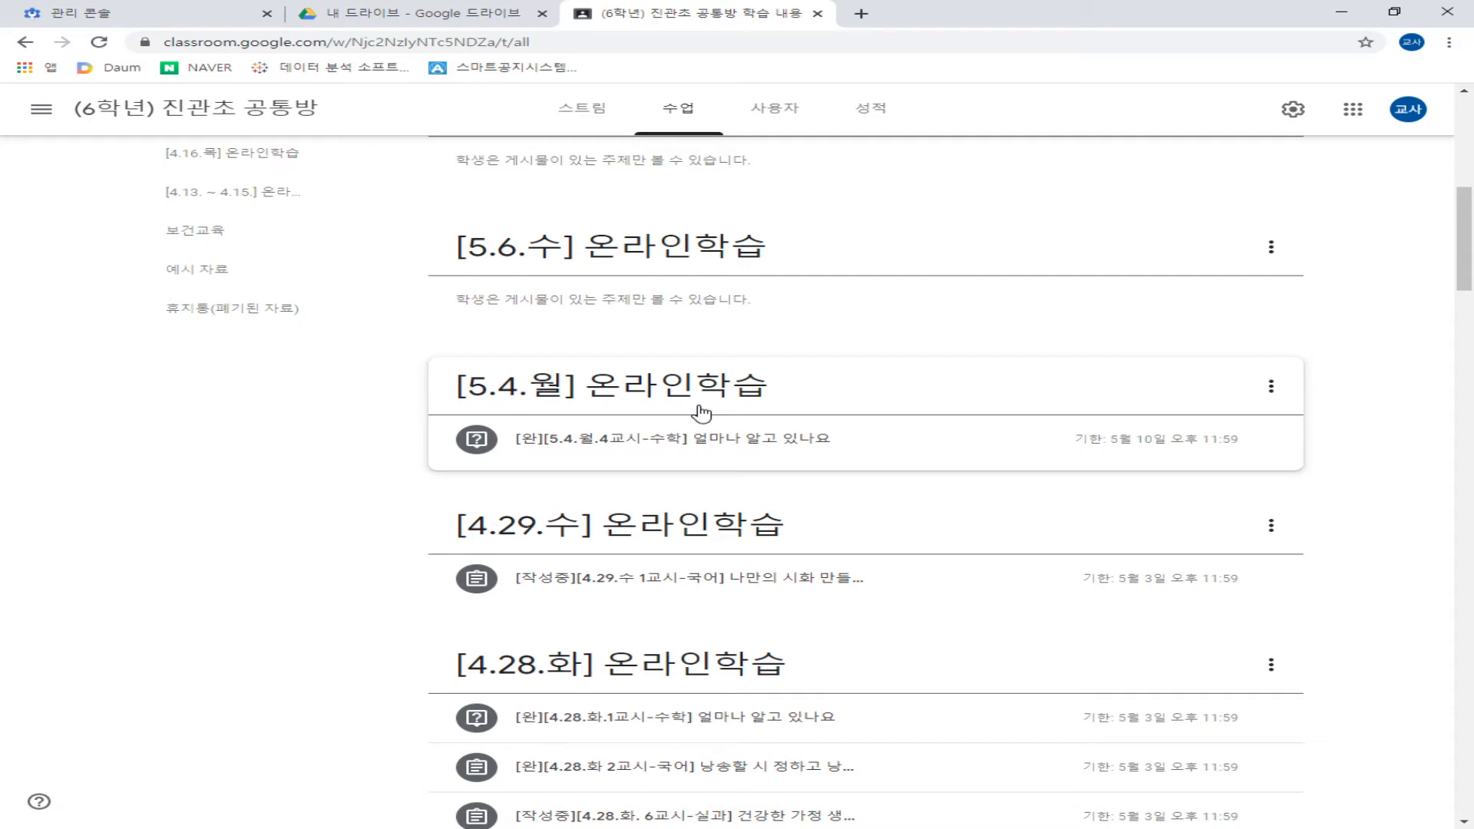
{"action": "scroll", "coordinate": [660, 460], "scroll_direction": "down", "scroll_amount": 3}
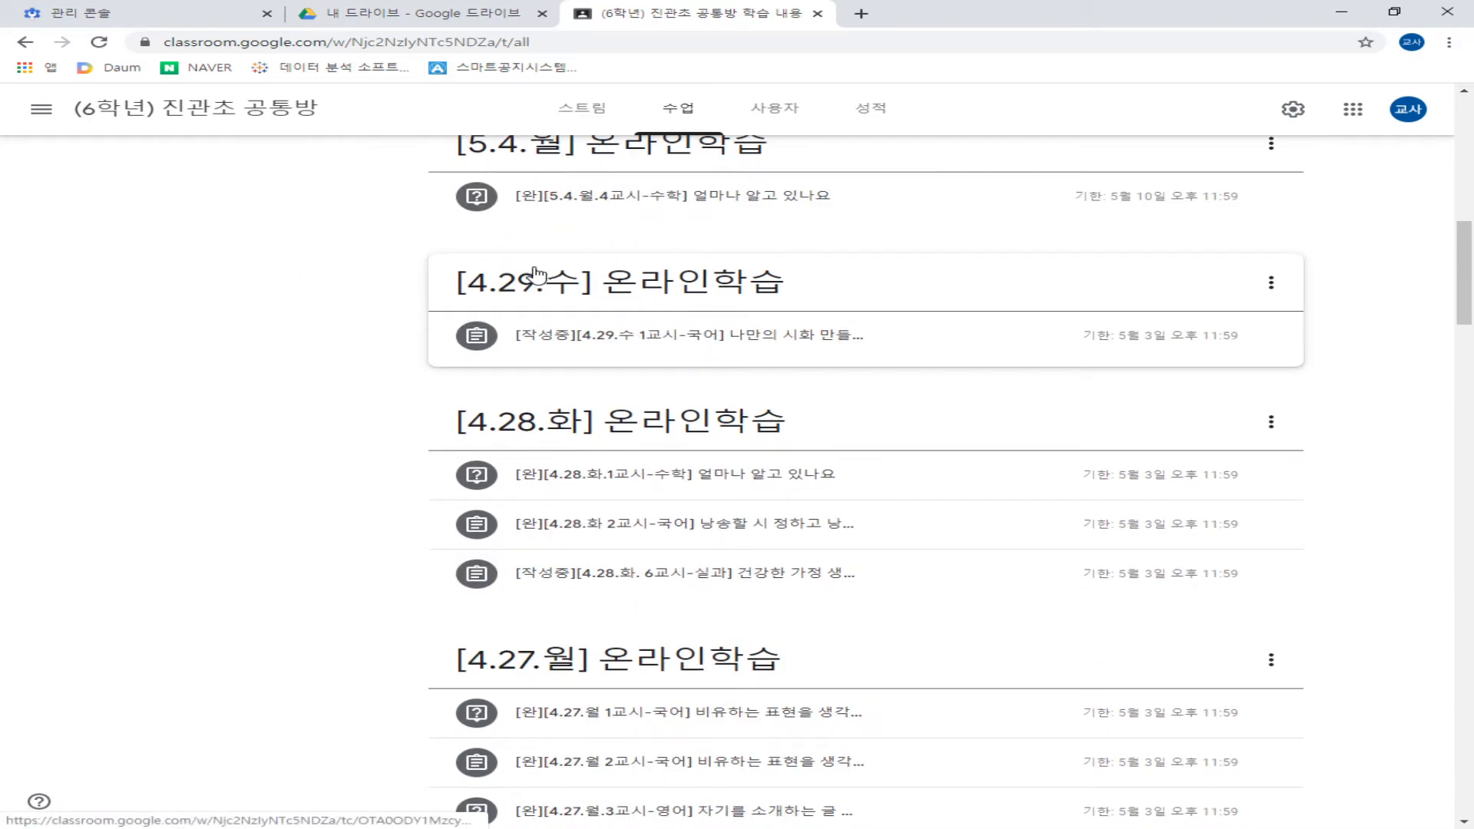
{"action": "scroll", "coordinate": [806, 411], "scroll_direction": "down", "scroll_amount": 1}
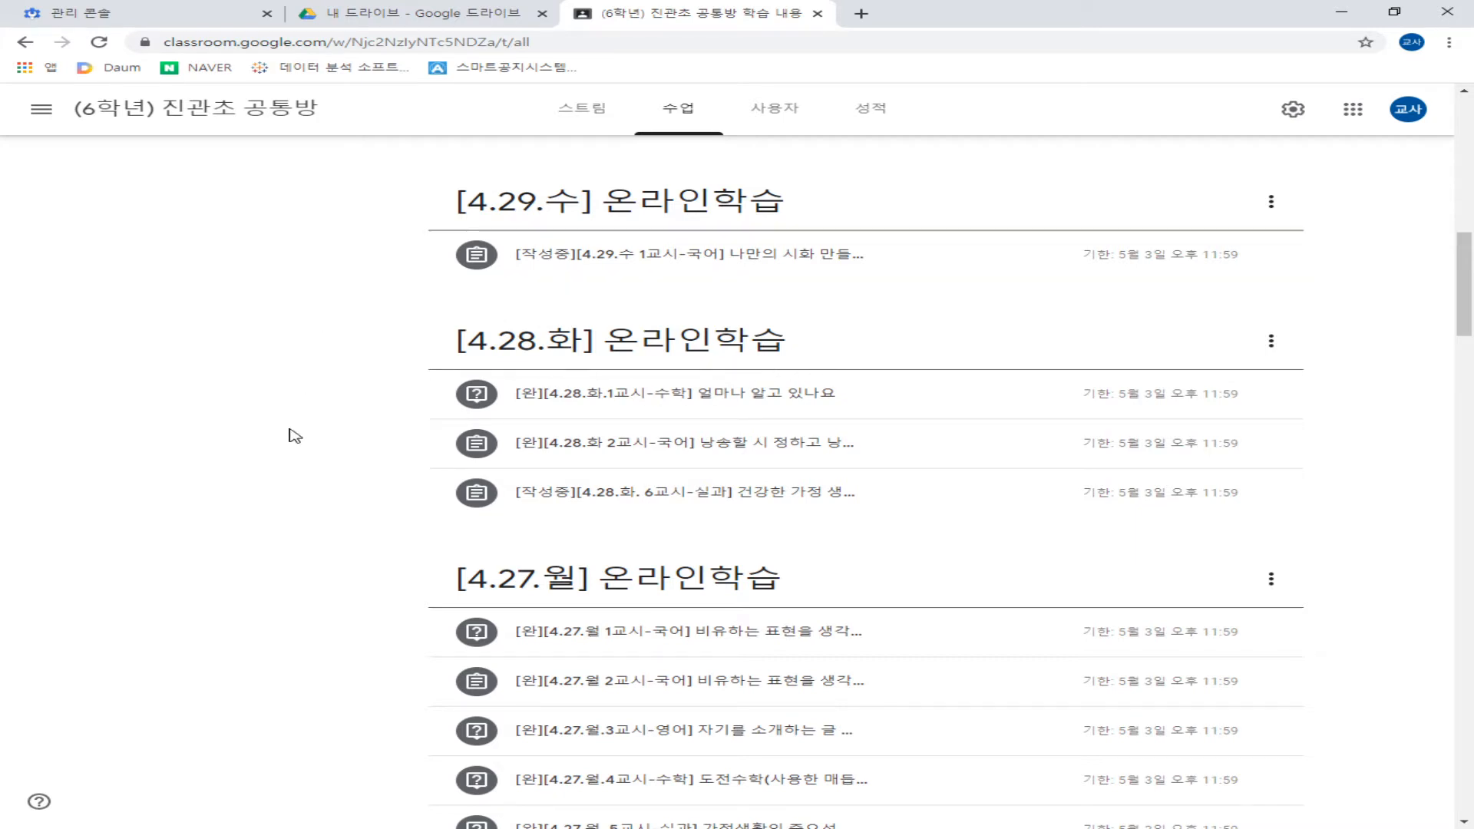
Step: Reopen the common class's classwork list and check the topics from [자료실] 각종 양식 down to [4.27.월] 온라인학습
{"action": "left_click", "coordinate": [27, 43]}
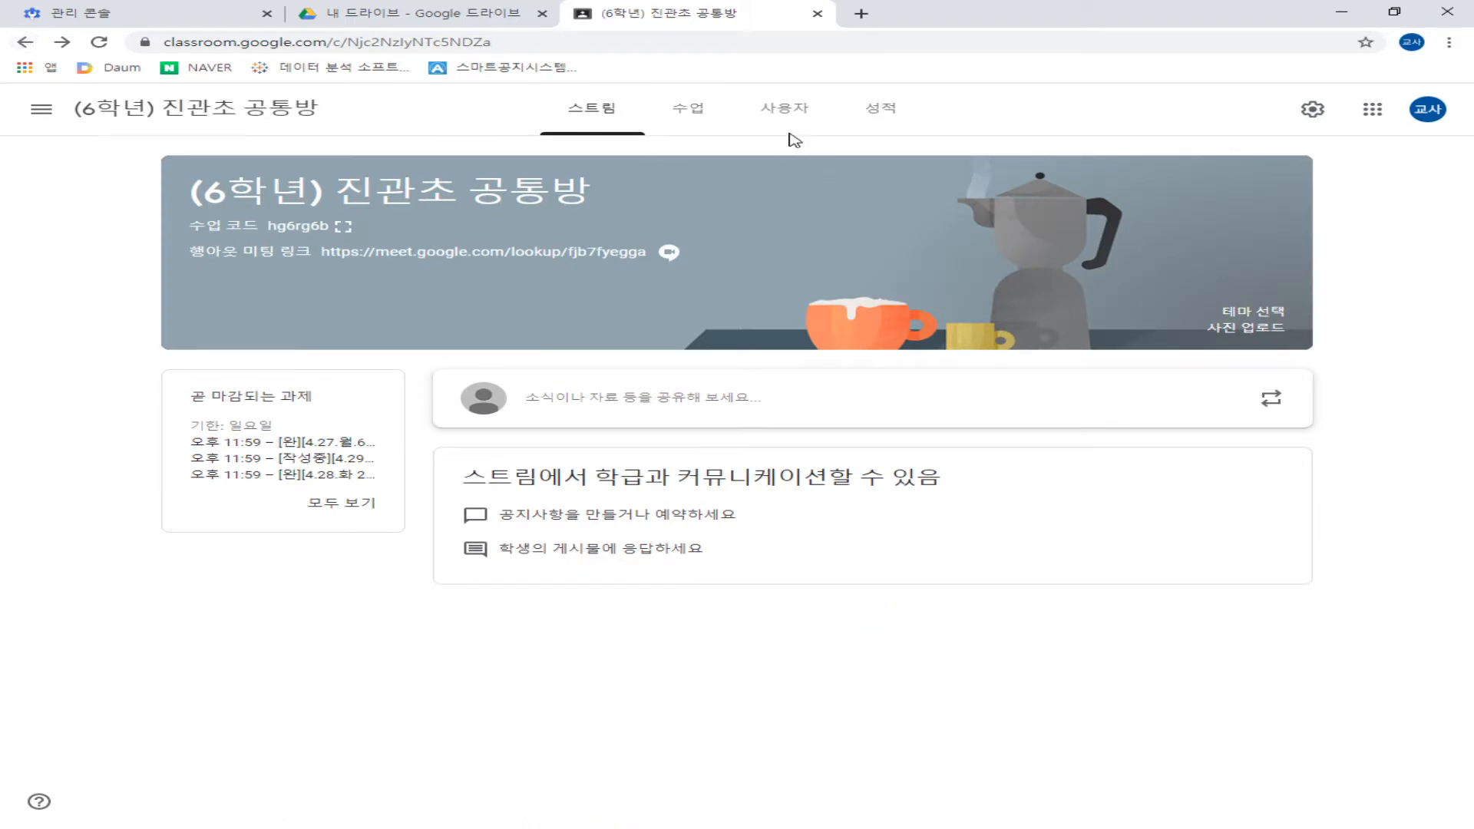
{"action": "left_click", "coordinate": [699, 112]}
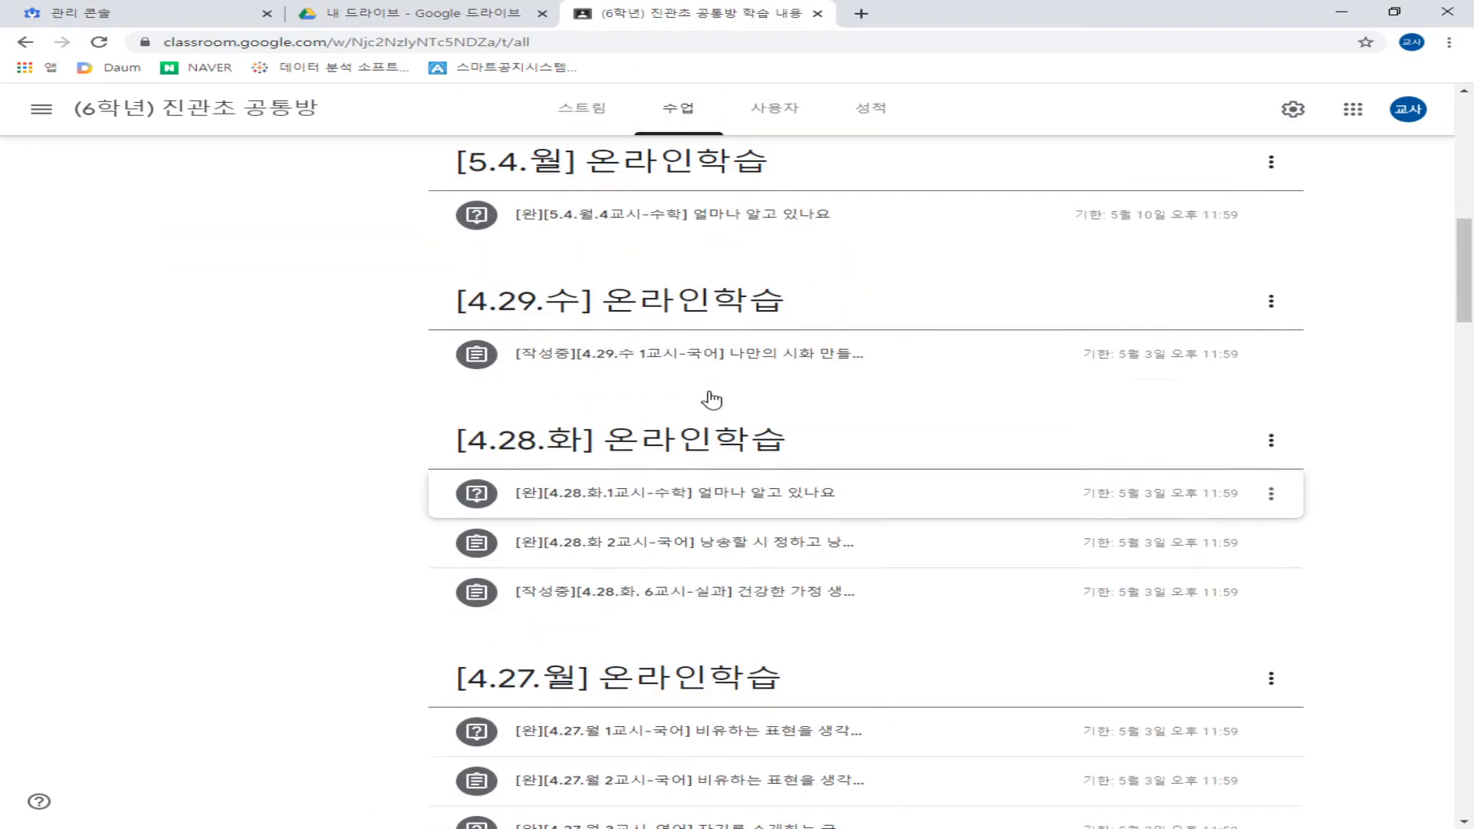
{"action": "scroll", "coordinate": [676, 388], "scroll_direction": "up", "scroll_amount": 8}
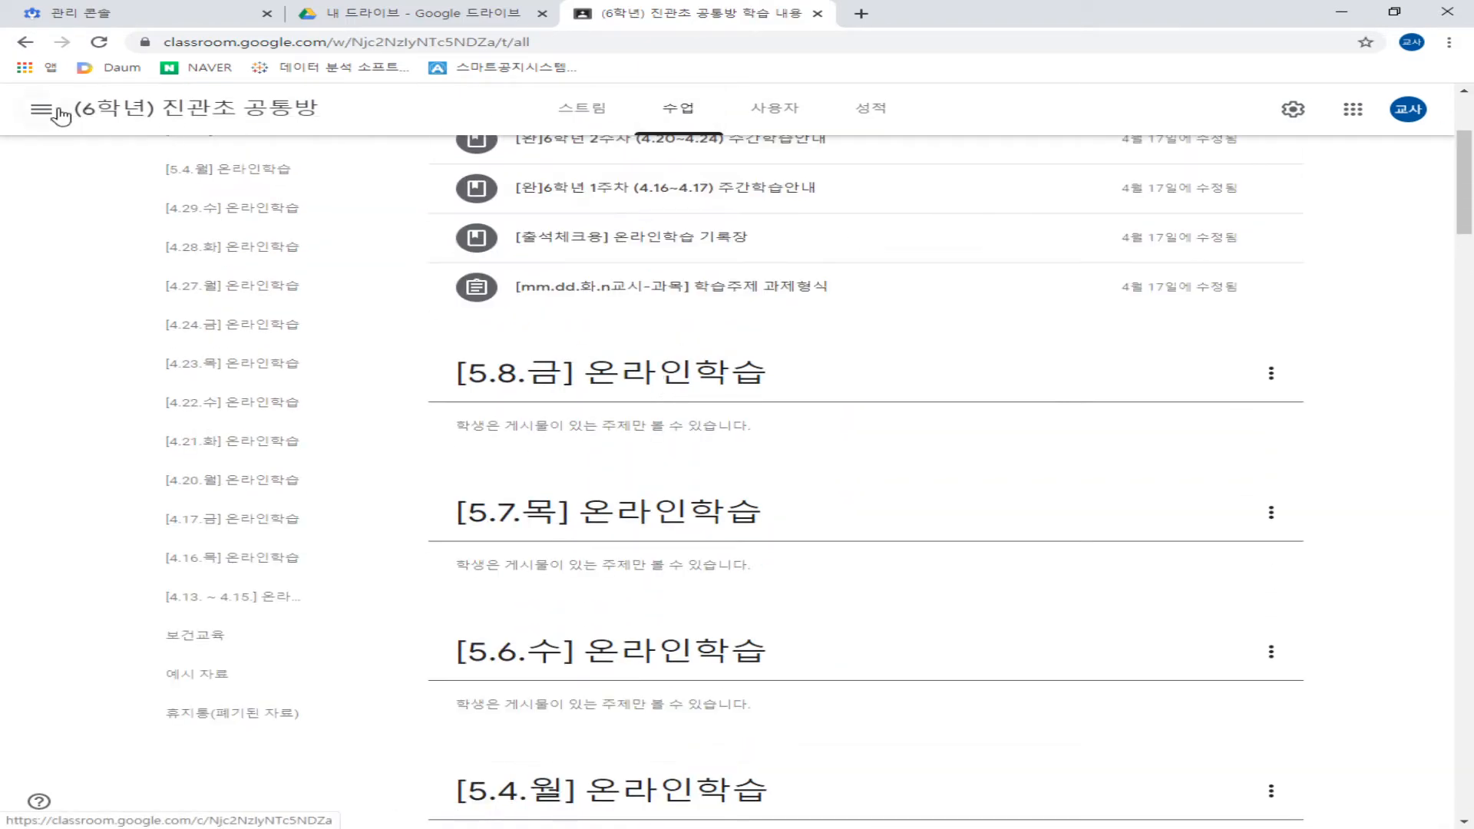
{"action": "scroll", "coordinate": [560, 330], "scroll_direction": "up", "scroll_amount": 3}
{"action": "scroll", "coordinate": [553, 461], "scroll_direction": "down", "scroll_amount": 7}
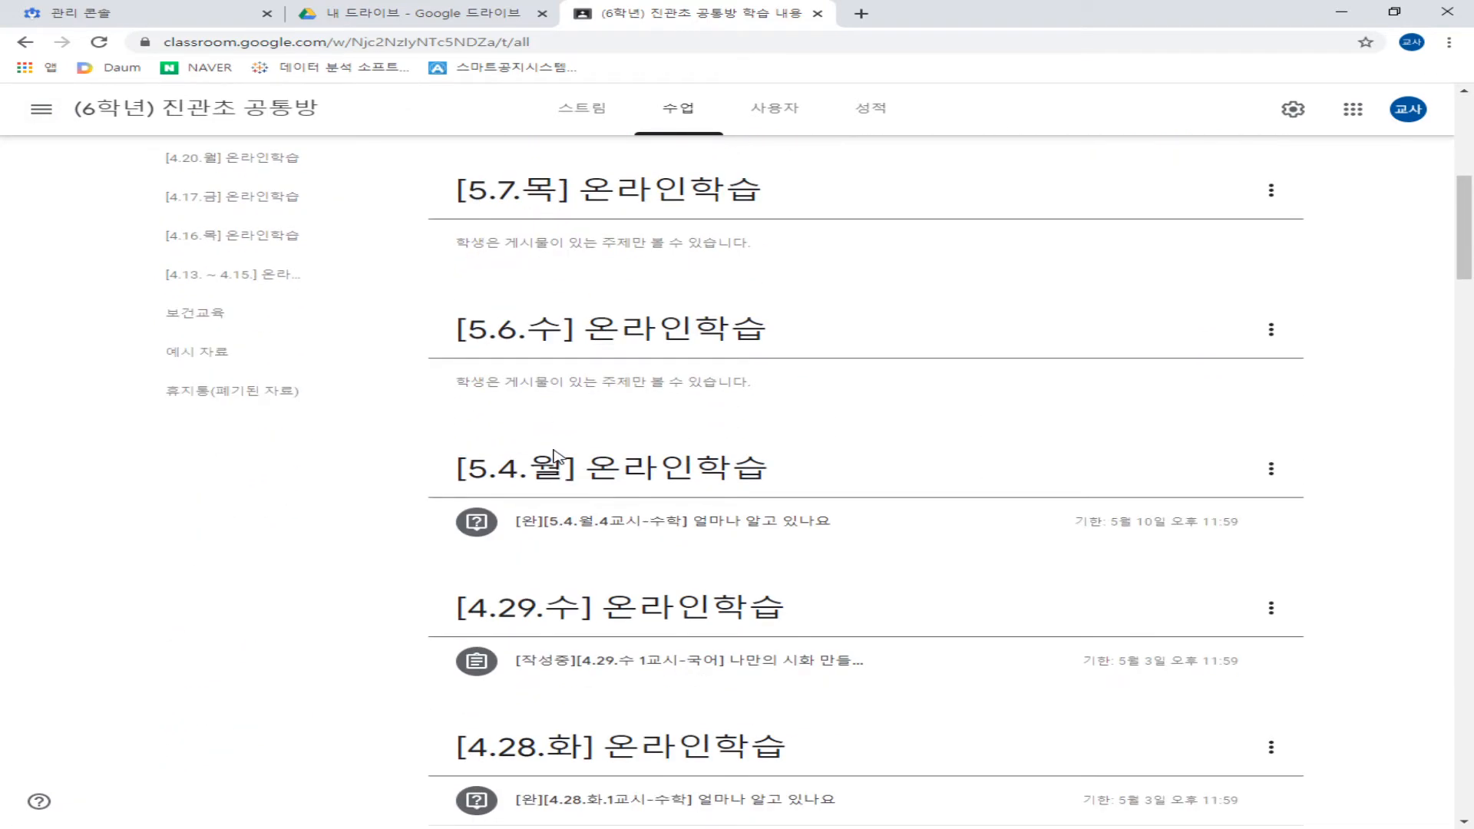
{"action": "scroll", "coordinate": [553, 457], "scroll_direction": "up", "scroll_amount": 5}
{"action": "scroll", "coordinate": [553, 453], "scroll_direction": "down", "scroll_amount": 10}
{"action": "scroll", "coordinate": [582, 373], "scroll_direction": "up", "scroll_amount": 1}
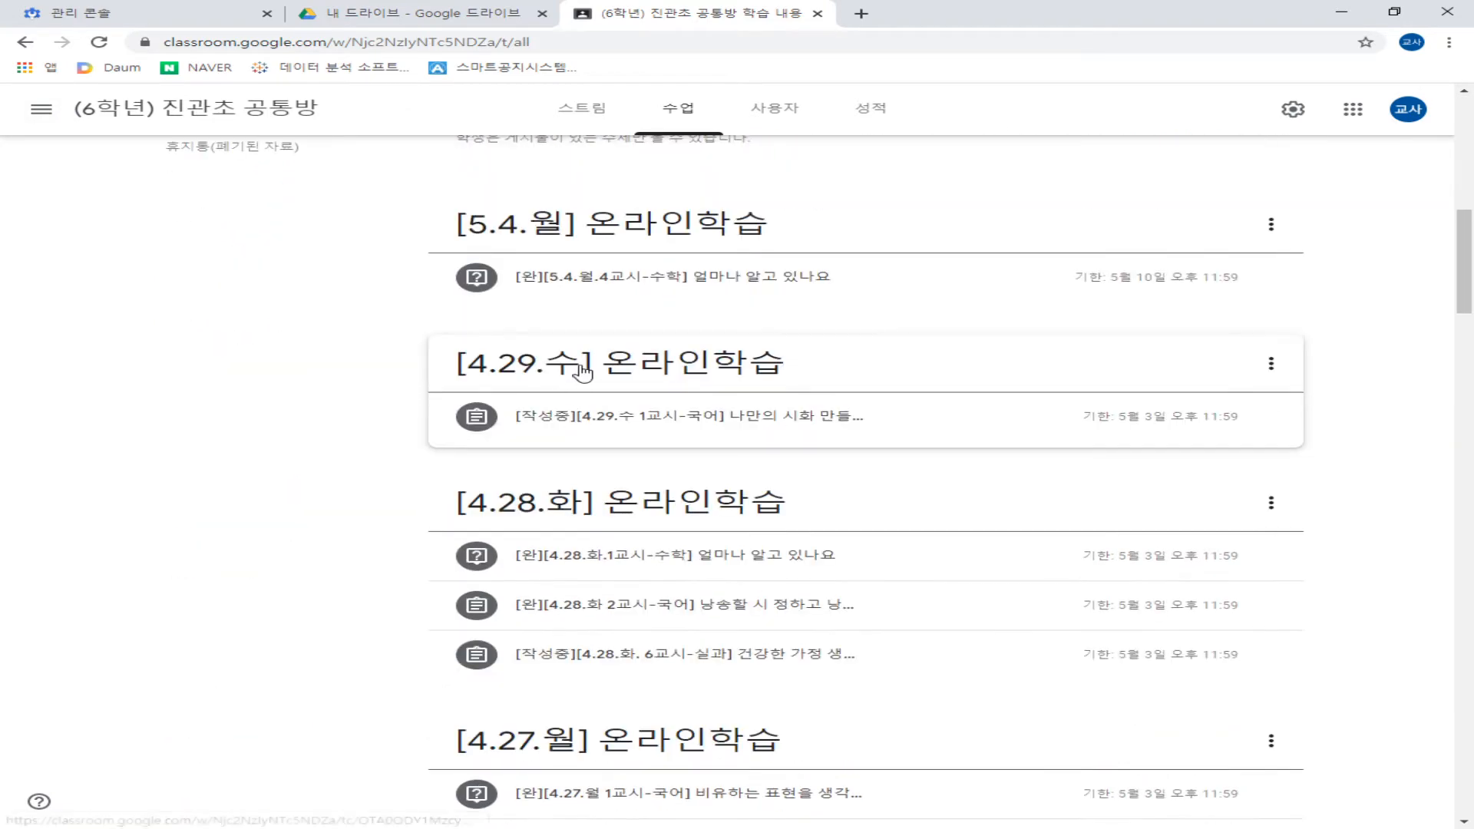
{"action": "scroll", "coordinate": [334, 256], "scroll_direction": "up", "scroll_amount": 2}
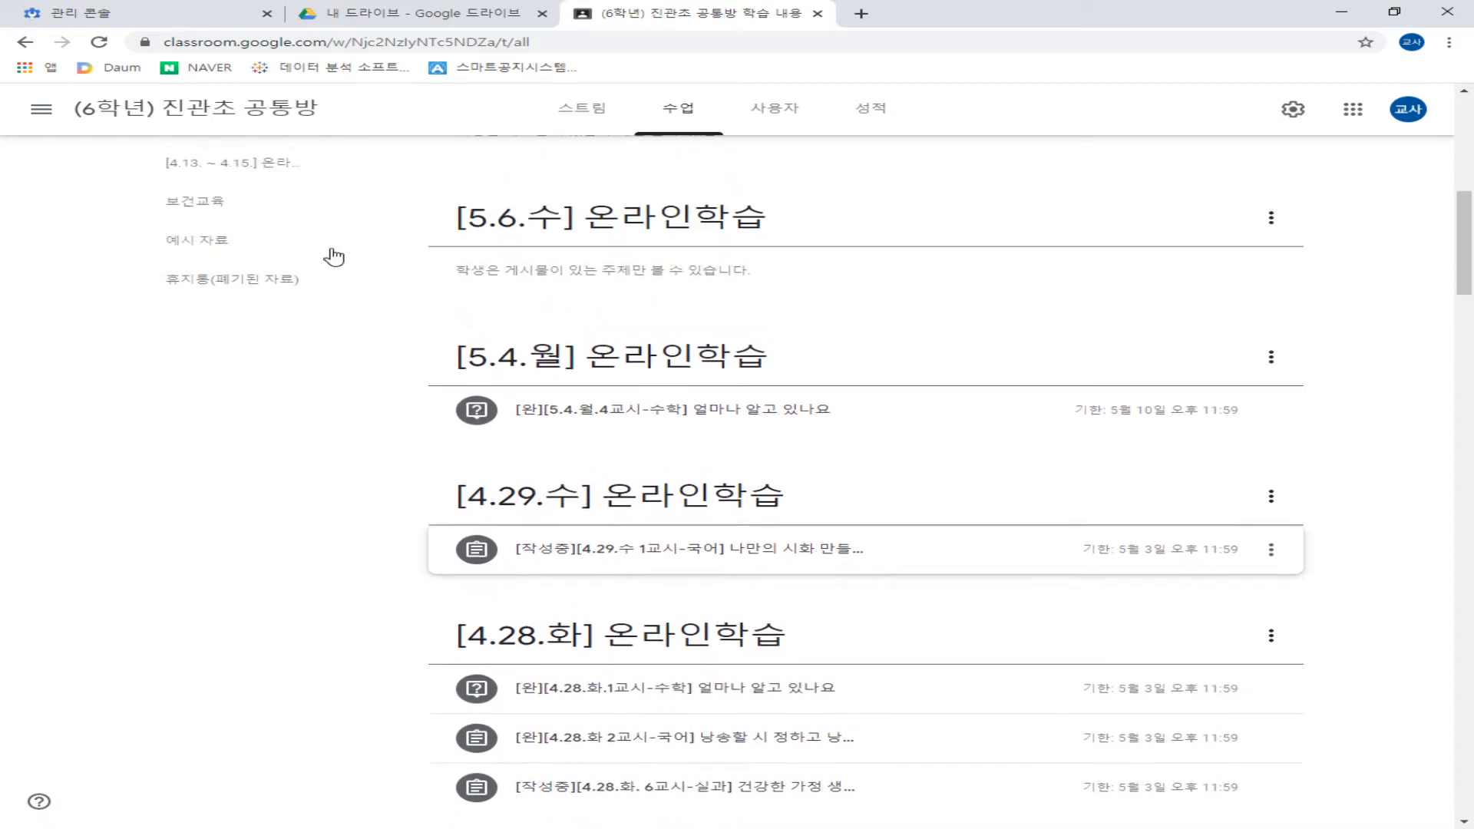
{"action": "scroll", "coordinate": [334, 257], "scroll_direction": "up", "scroll_amount": 9}
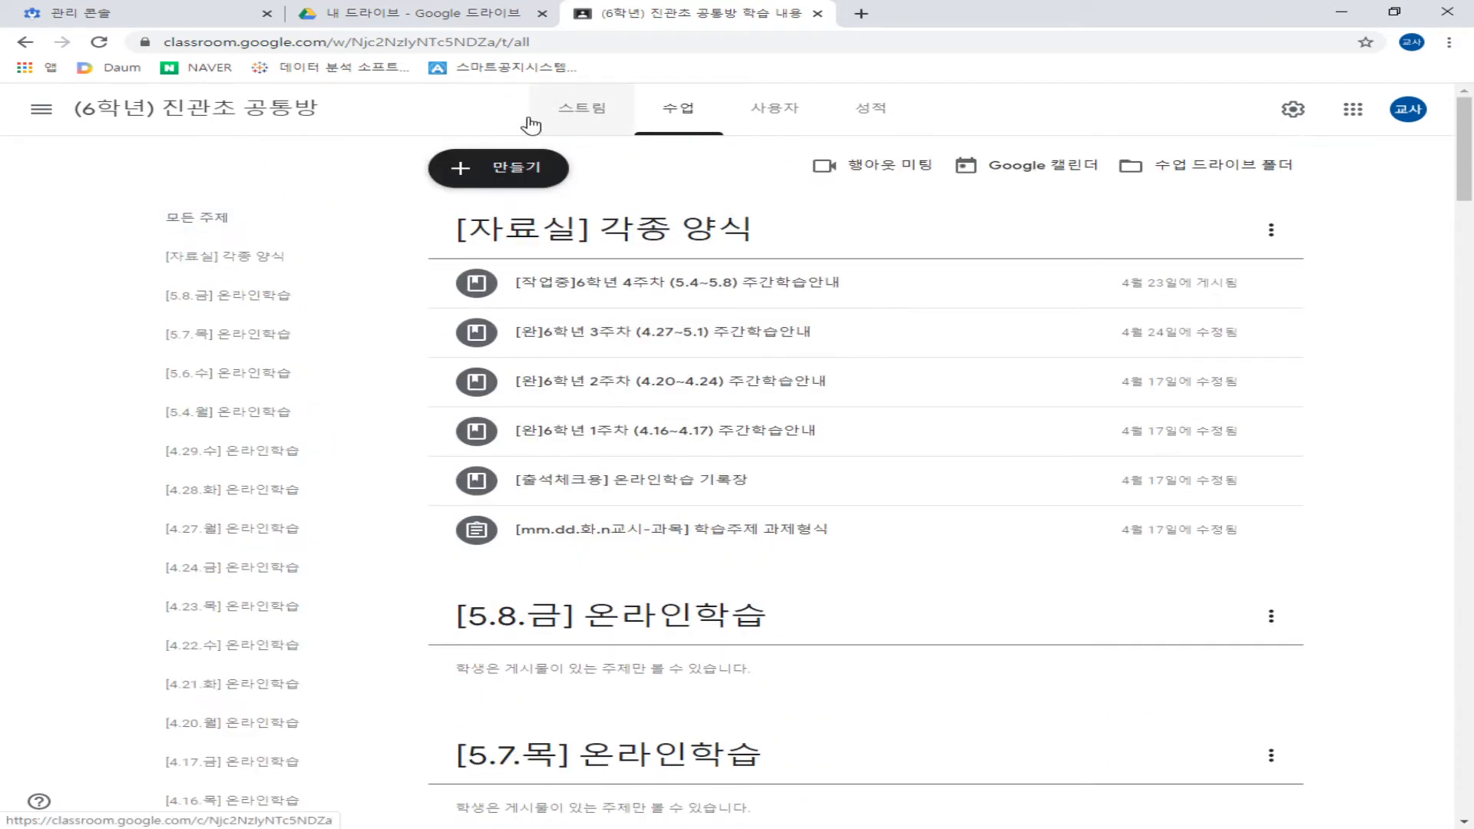
Step: Start reusing a post on the (6-3)진관초 온라인 학습터 classwork page, with (6학년) 진관초 공통방 as the source class
{"action": "left_click", "coordinate": [42, 109]}
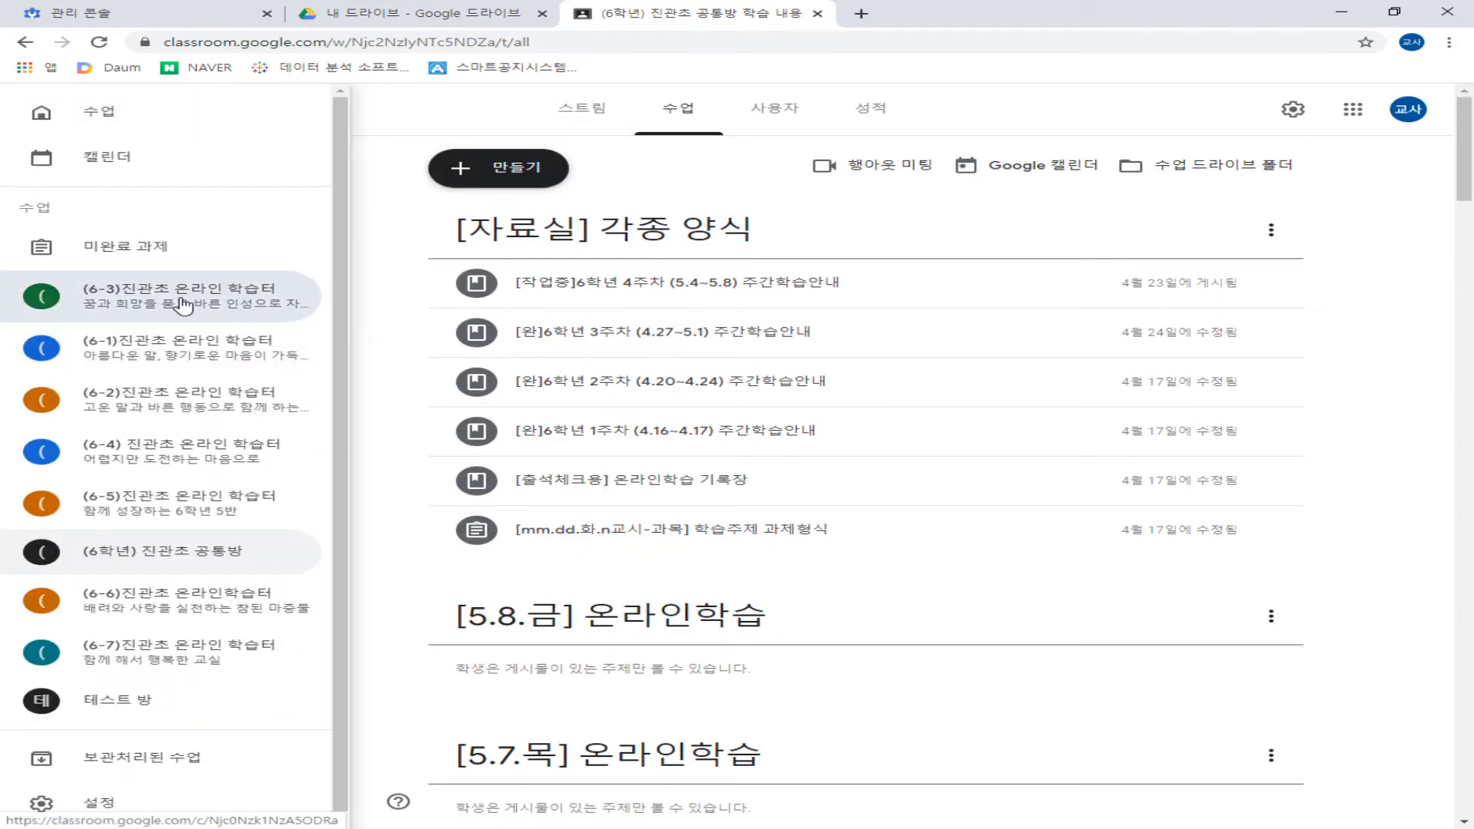
{"action": "left_click", "coordinate": [183, 305]}
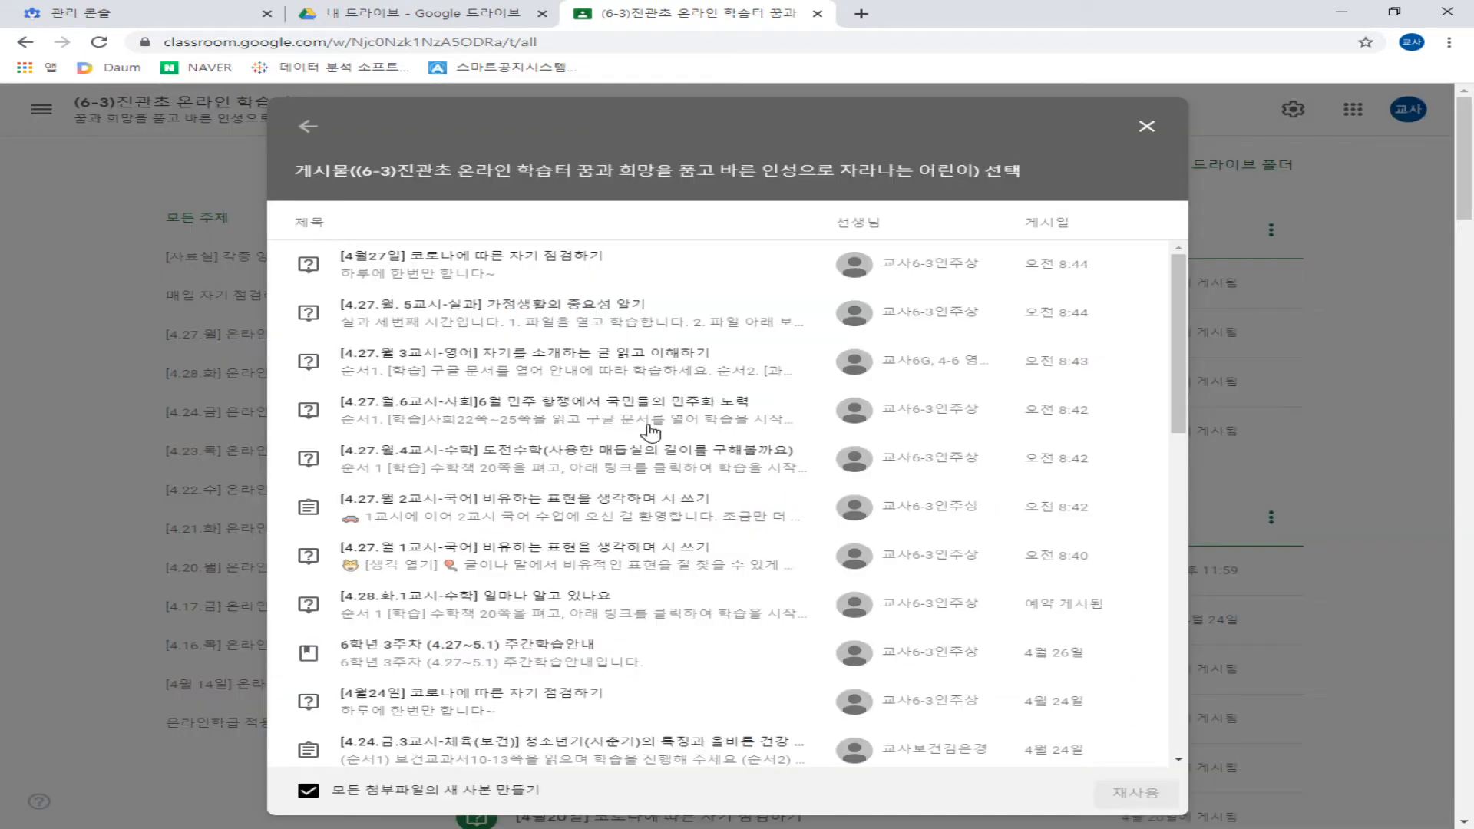
{"action": "left_click", "coordinate": [308, 126]}
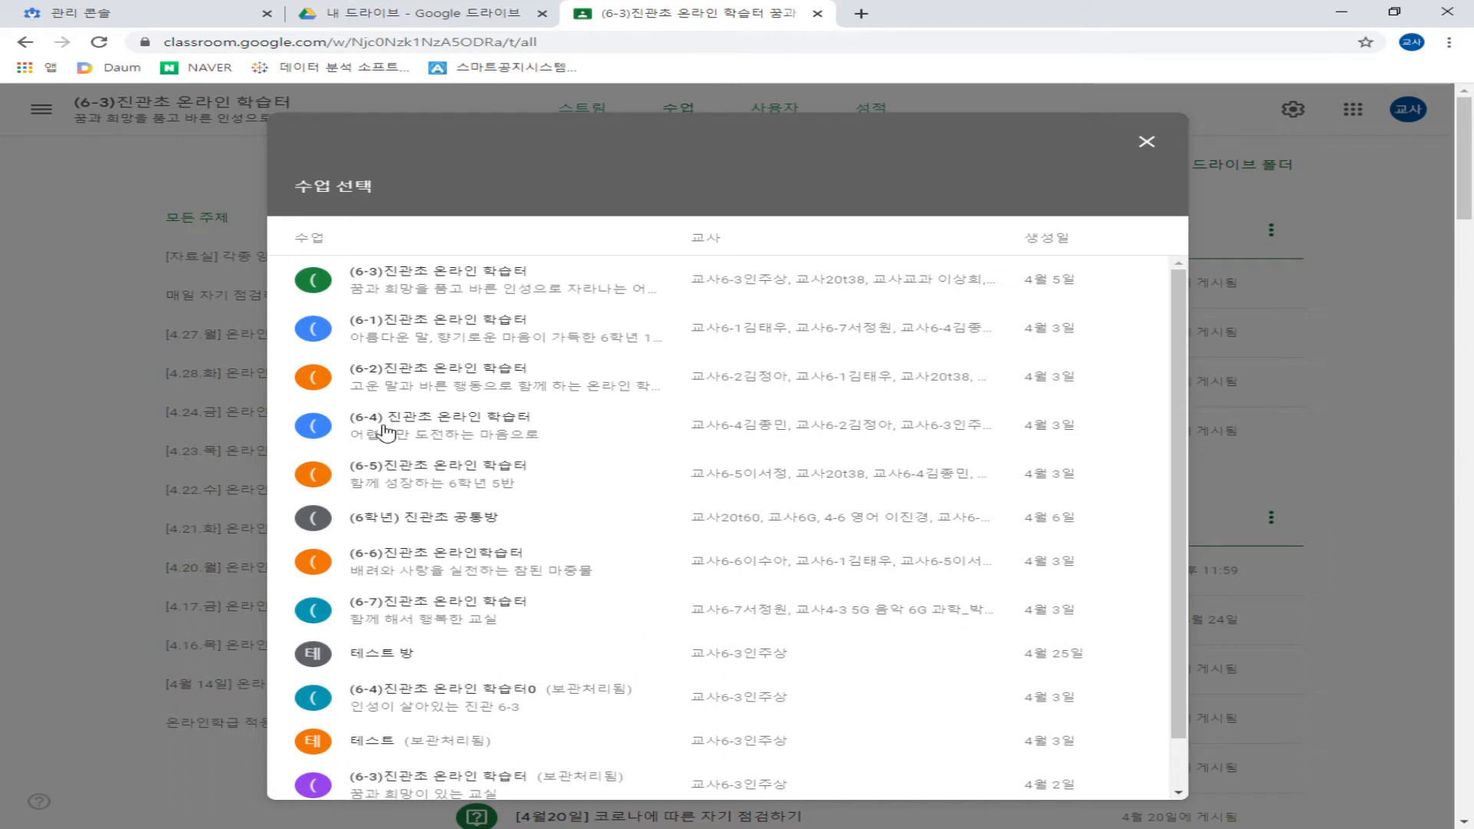
{"action": "left_click", "coordinate": [419, 531]}
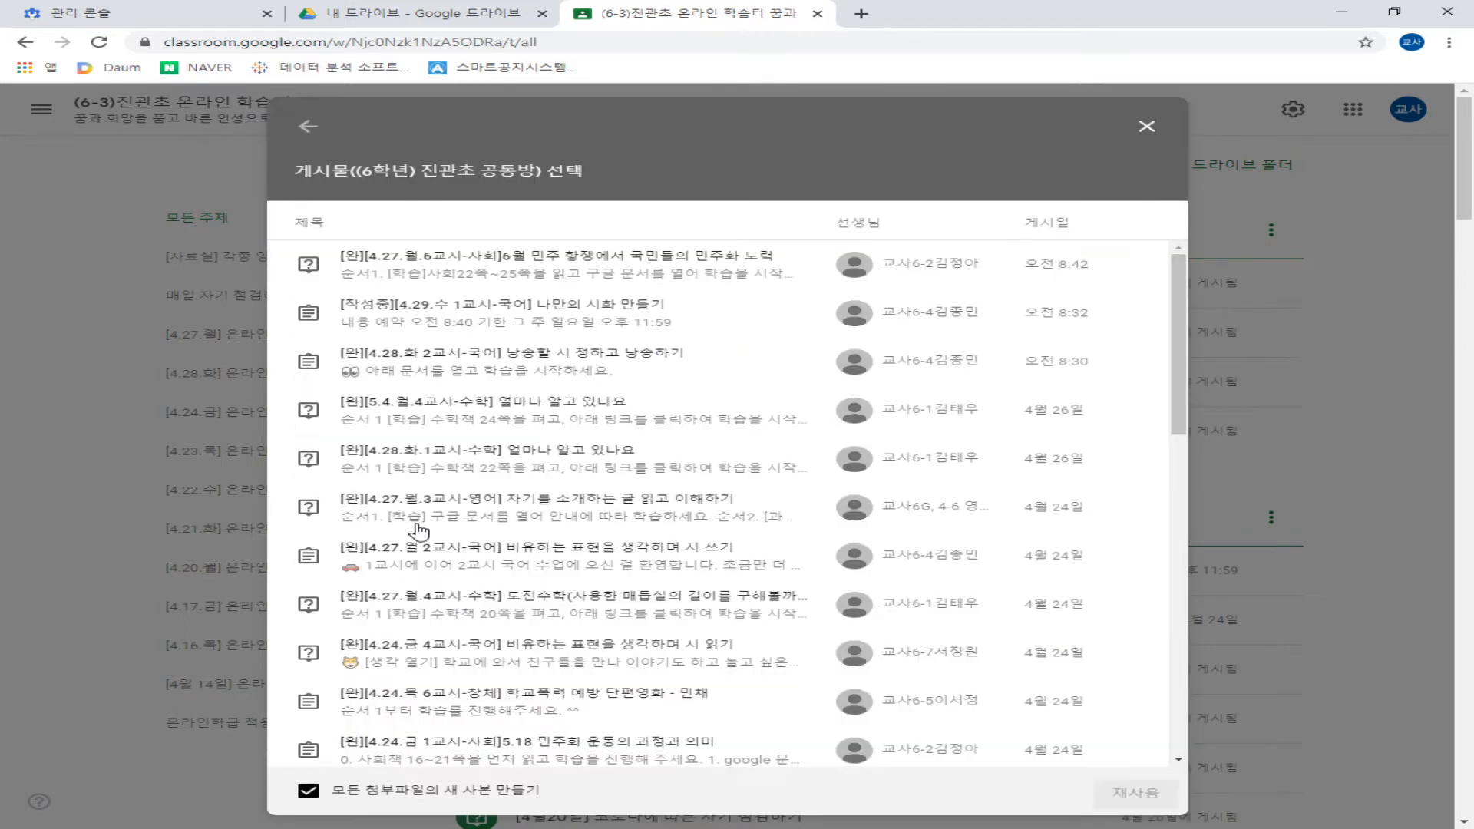
Step: Reuse the post [작성중][4.29.수 1교시-국어] 나만의 시화 만들기, keeping new copies of all attachments enabled
{"action": "left_click", "coordinate": [460, 317]}
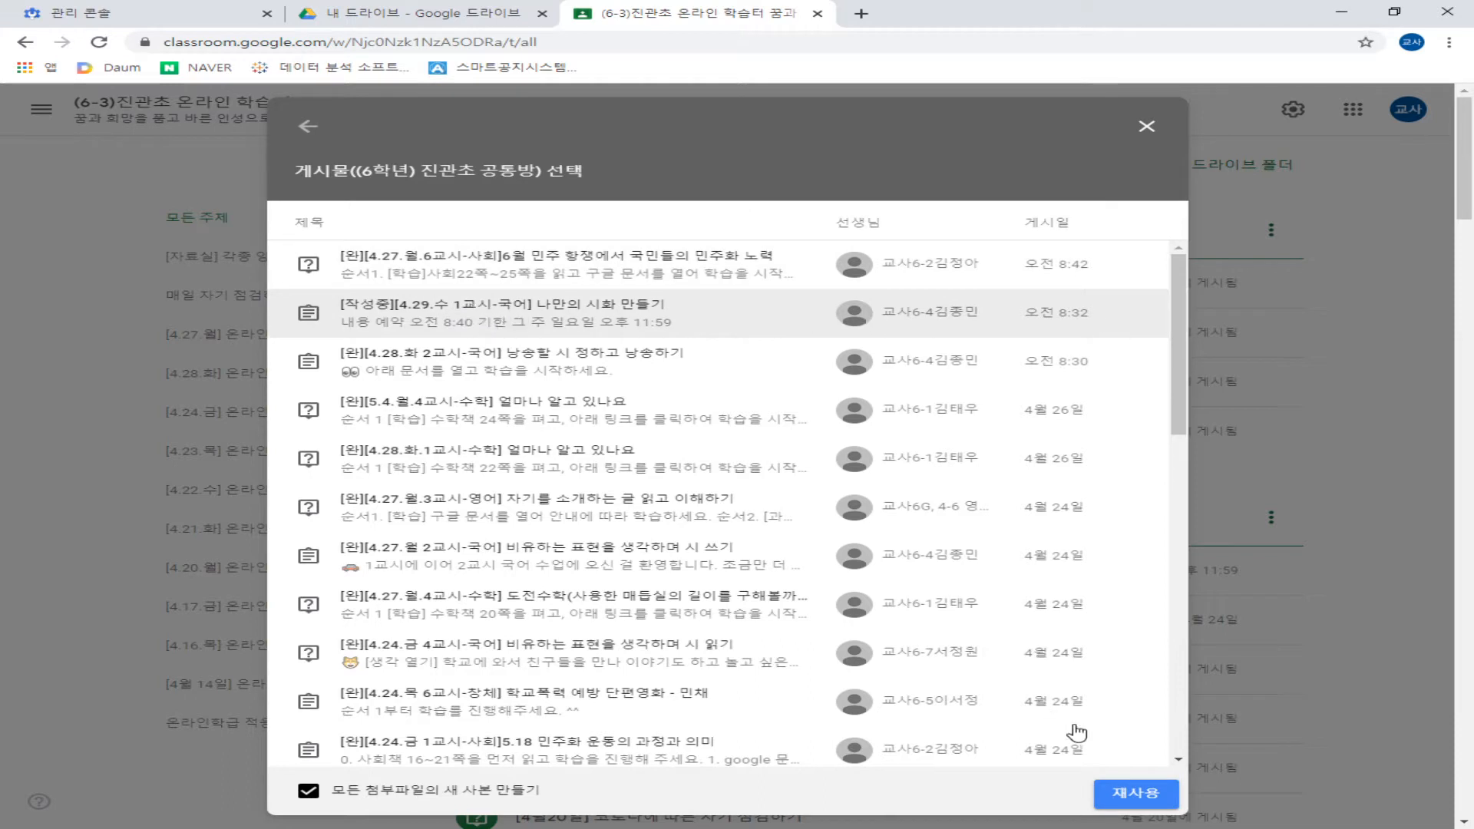
{"action": "left_click", "coordinate": [1129, 802]}
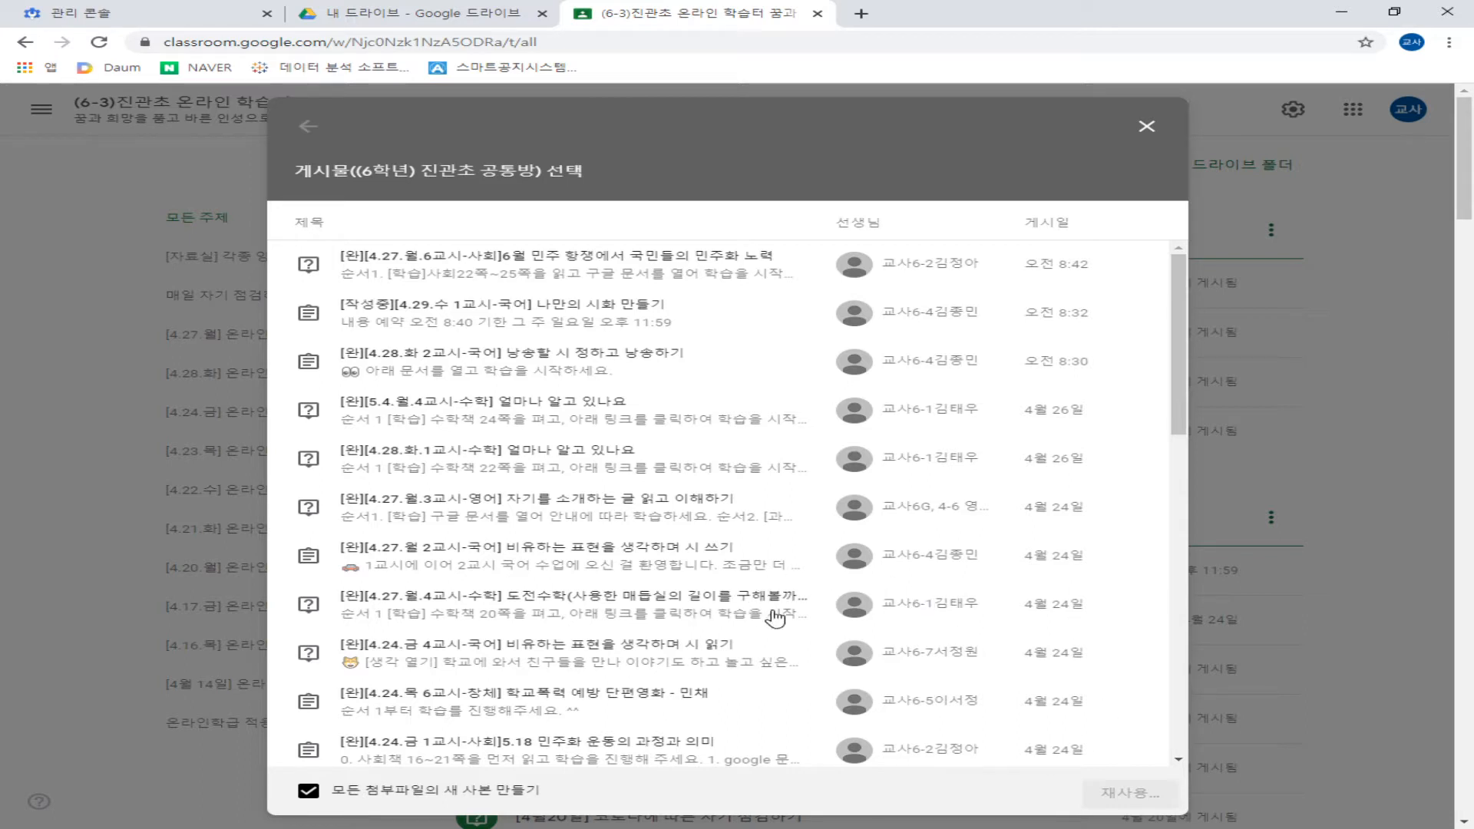
Step: Load the reused post into the assignment editor, check its scheduling options, and dismiss them without scheduling
{"action": "left_click", "coordinate": [1133, 796]}
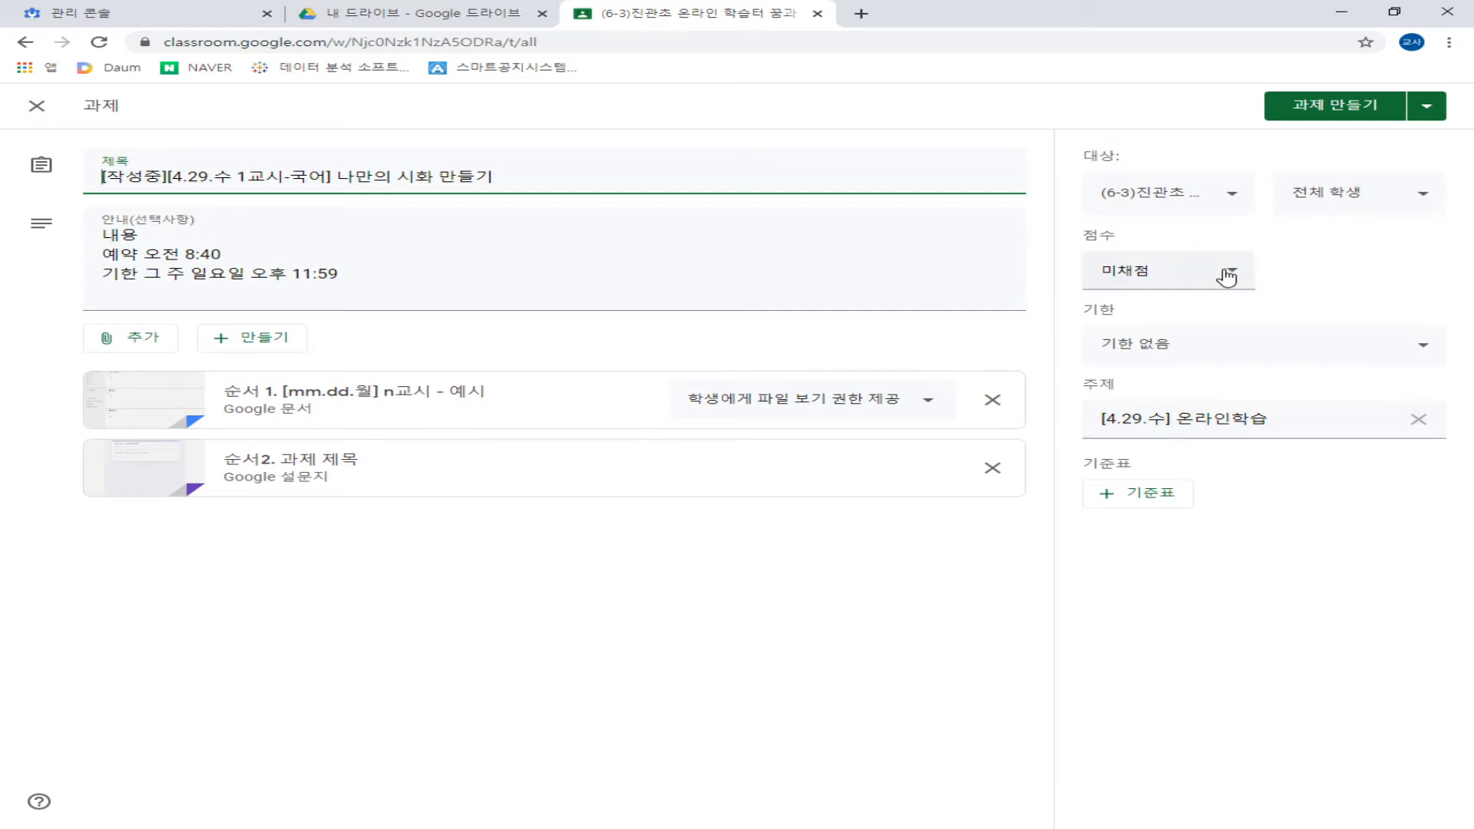
{"action": "left_click", "coordinate": [1429, 107]}
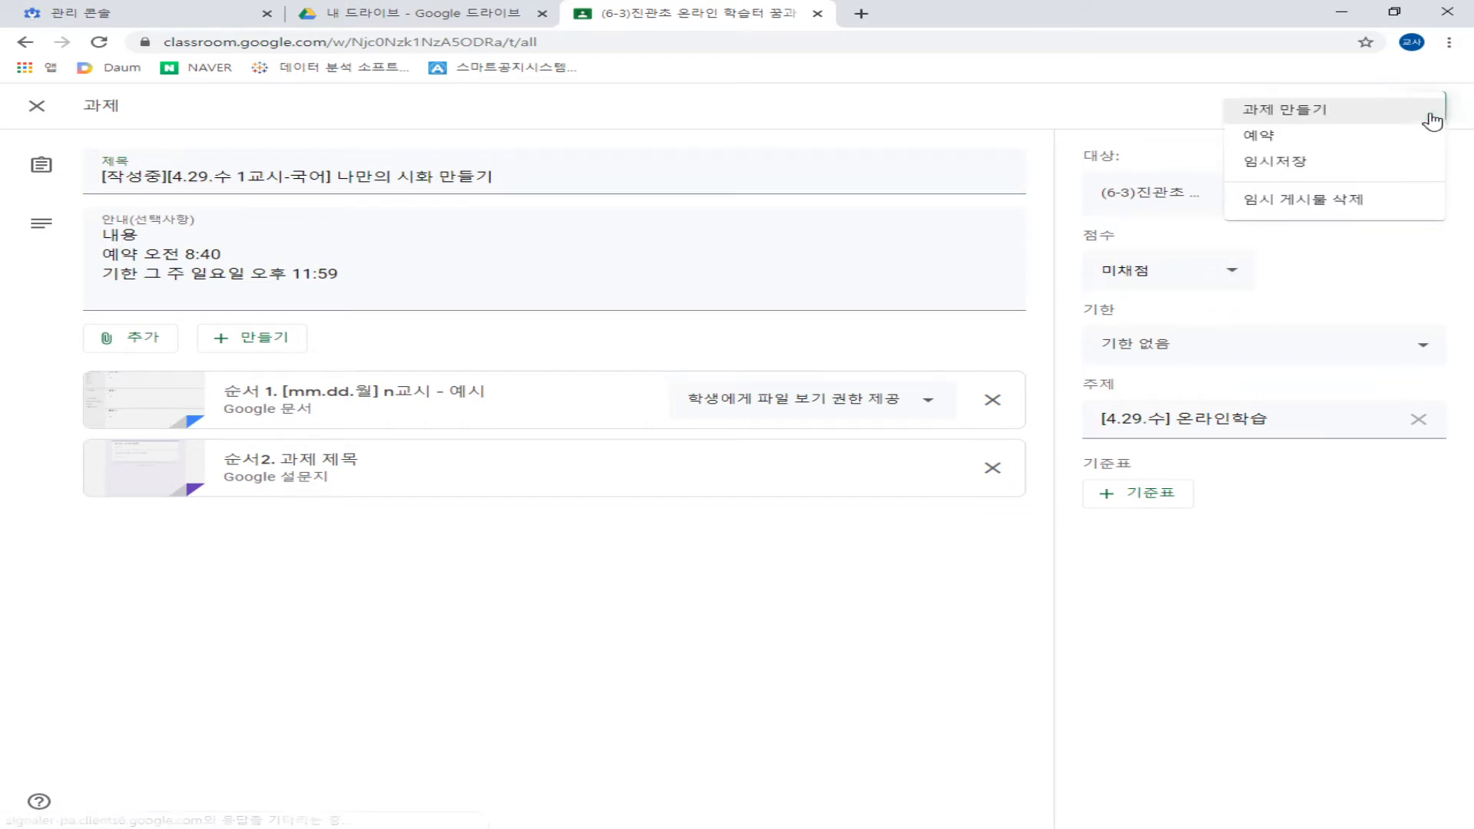
{"action": "left_click", "coordinate": [1387, 140]}
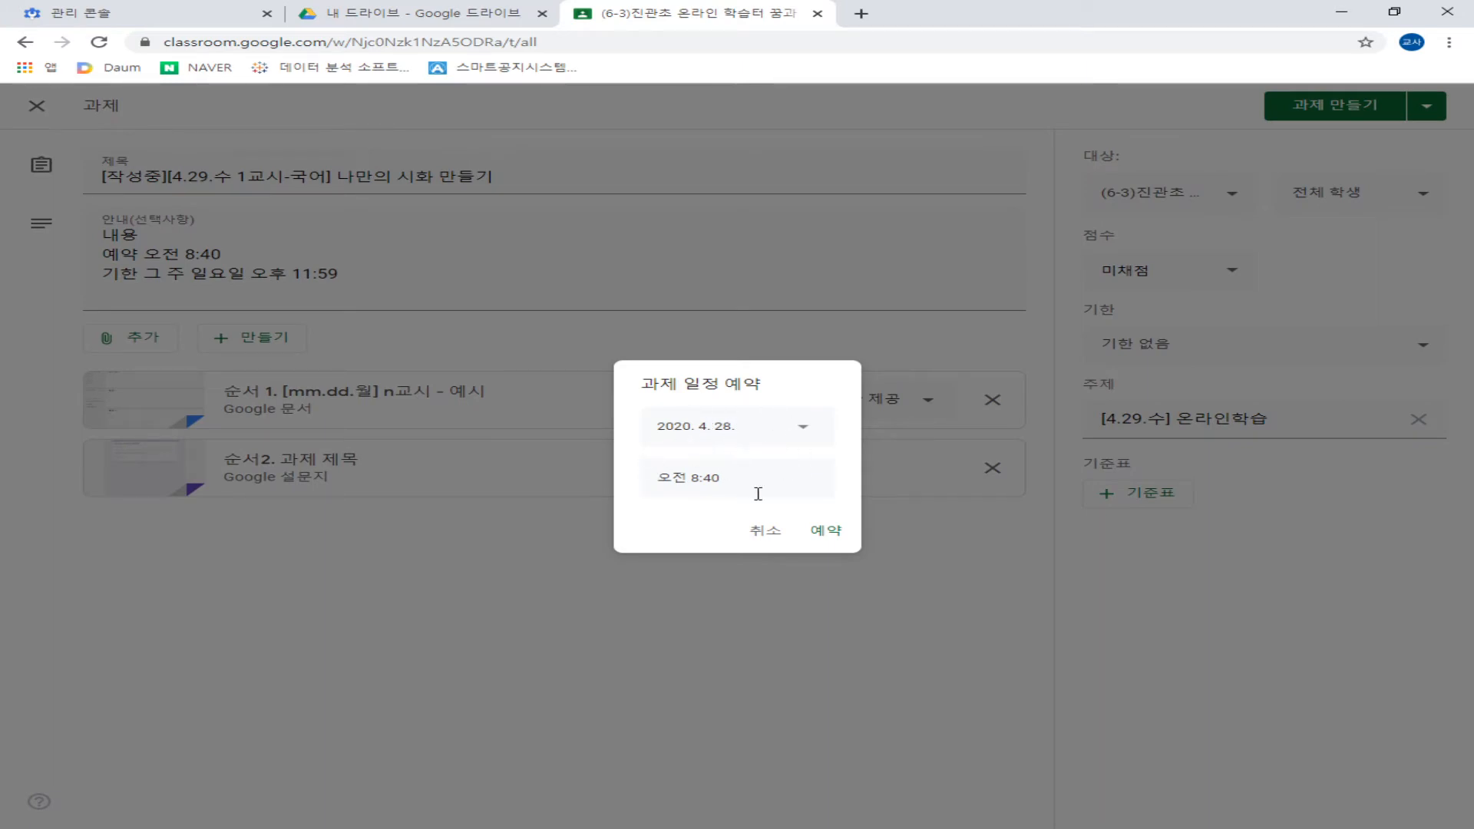
{"action": "left_click", "coordinate": [749, 534]}
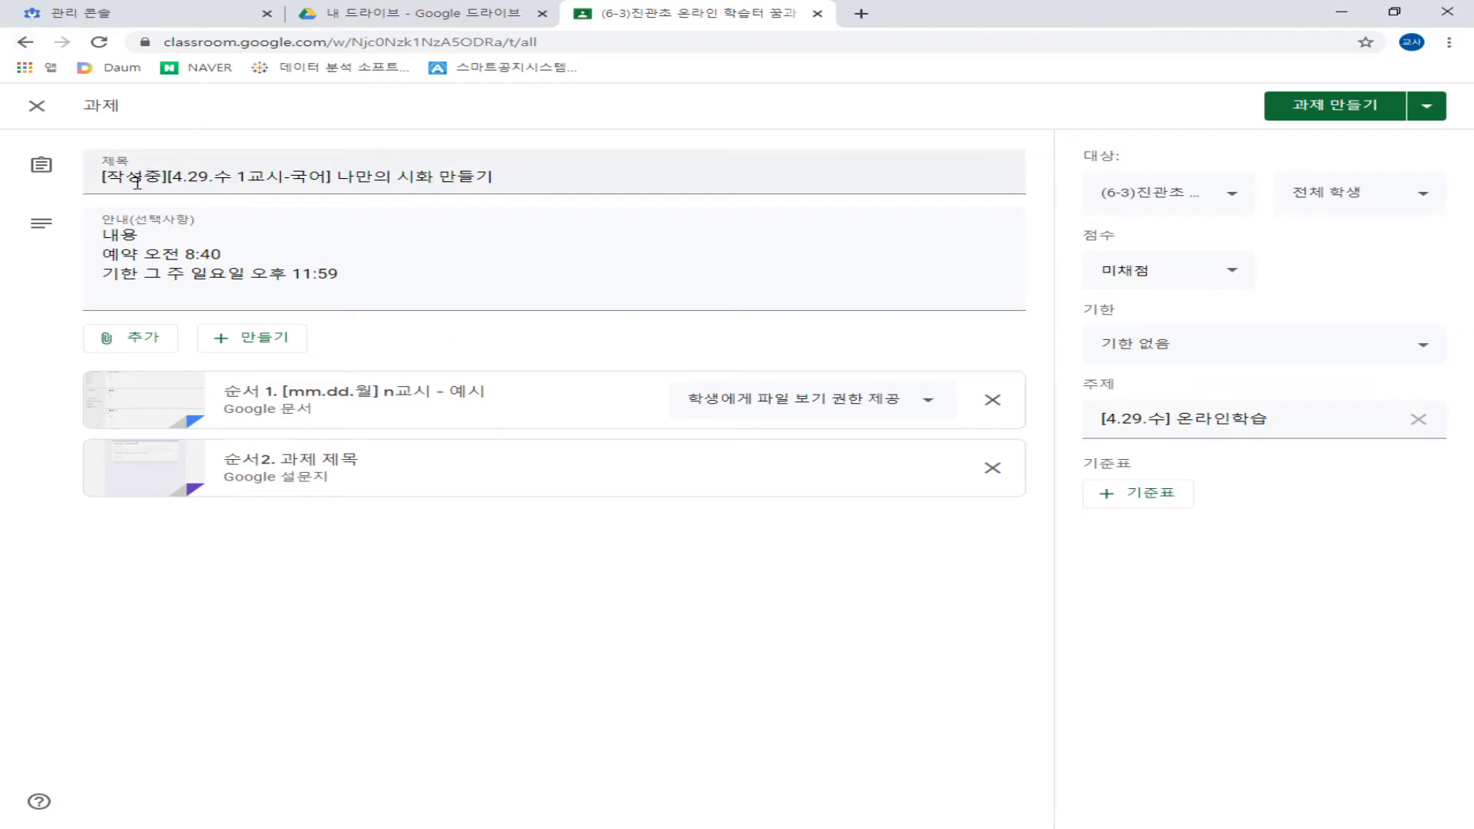
Step: Leave the assignment editor and delete the draft [작성중][4.29.수 1교시-국어] 나만의 시화 만들기 from the (6-3) classwork list
{"action": "left_click", "coordinate": [27, 42]}
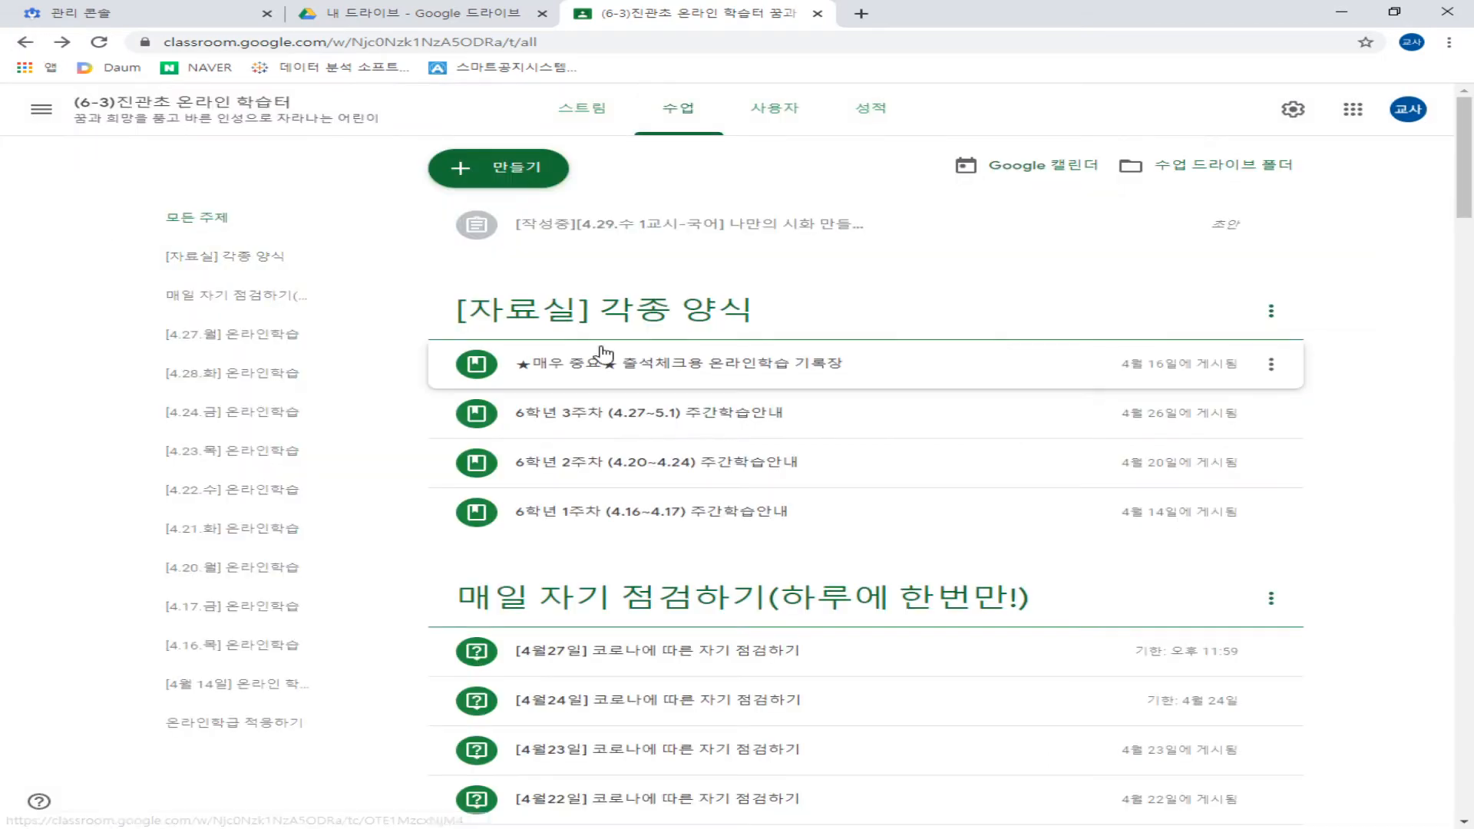
{"action": "left_click", "coordinate": [1272, 227]}
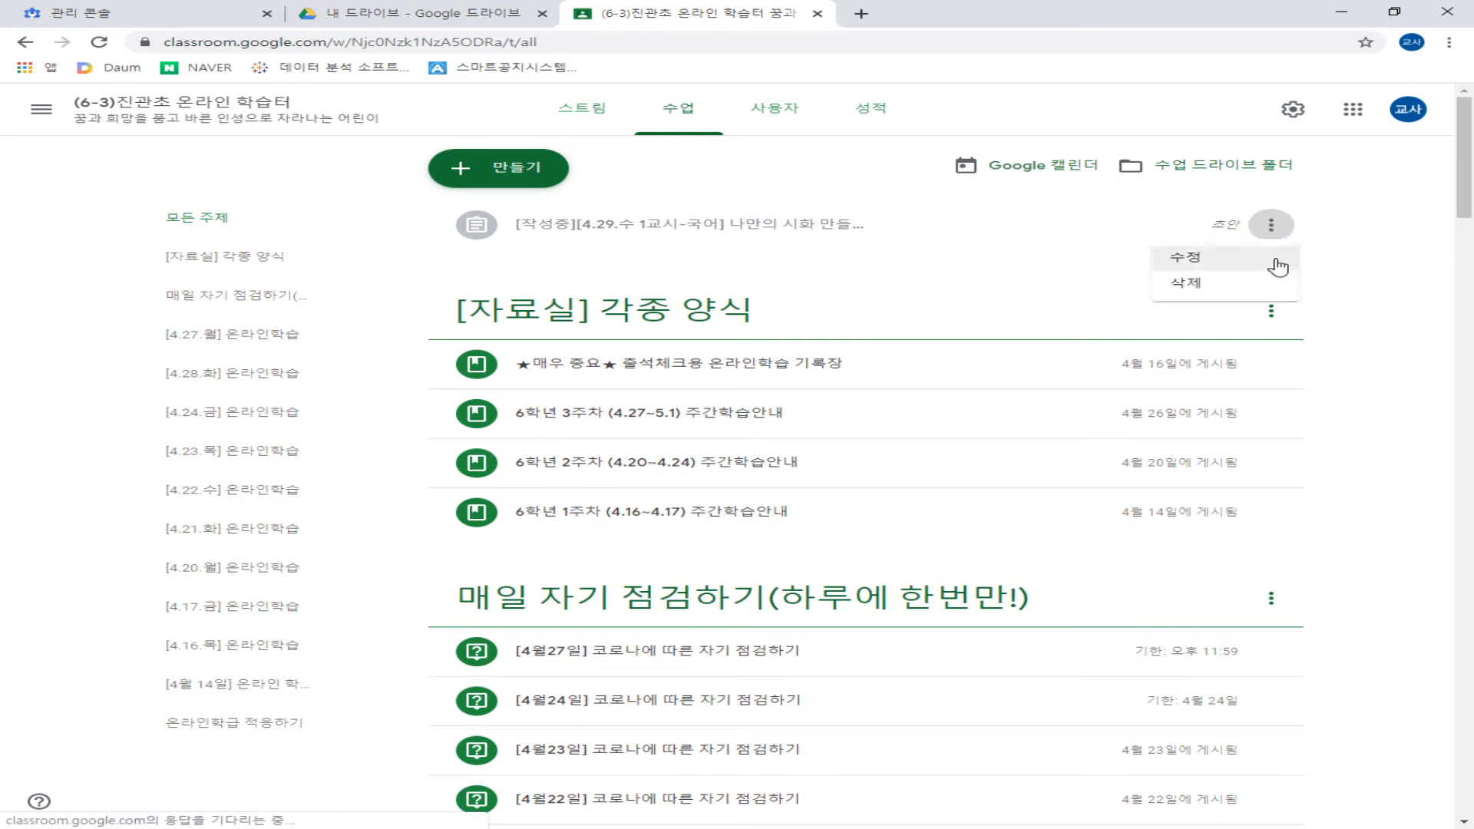
{"action": "left_click", "coordinate": [1226, 290]}
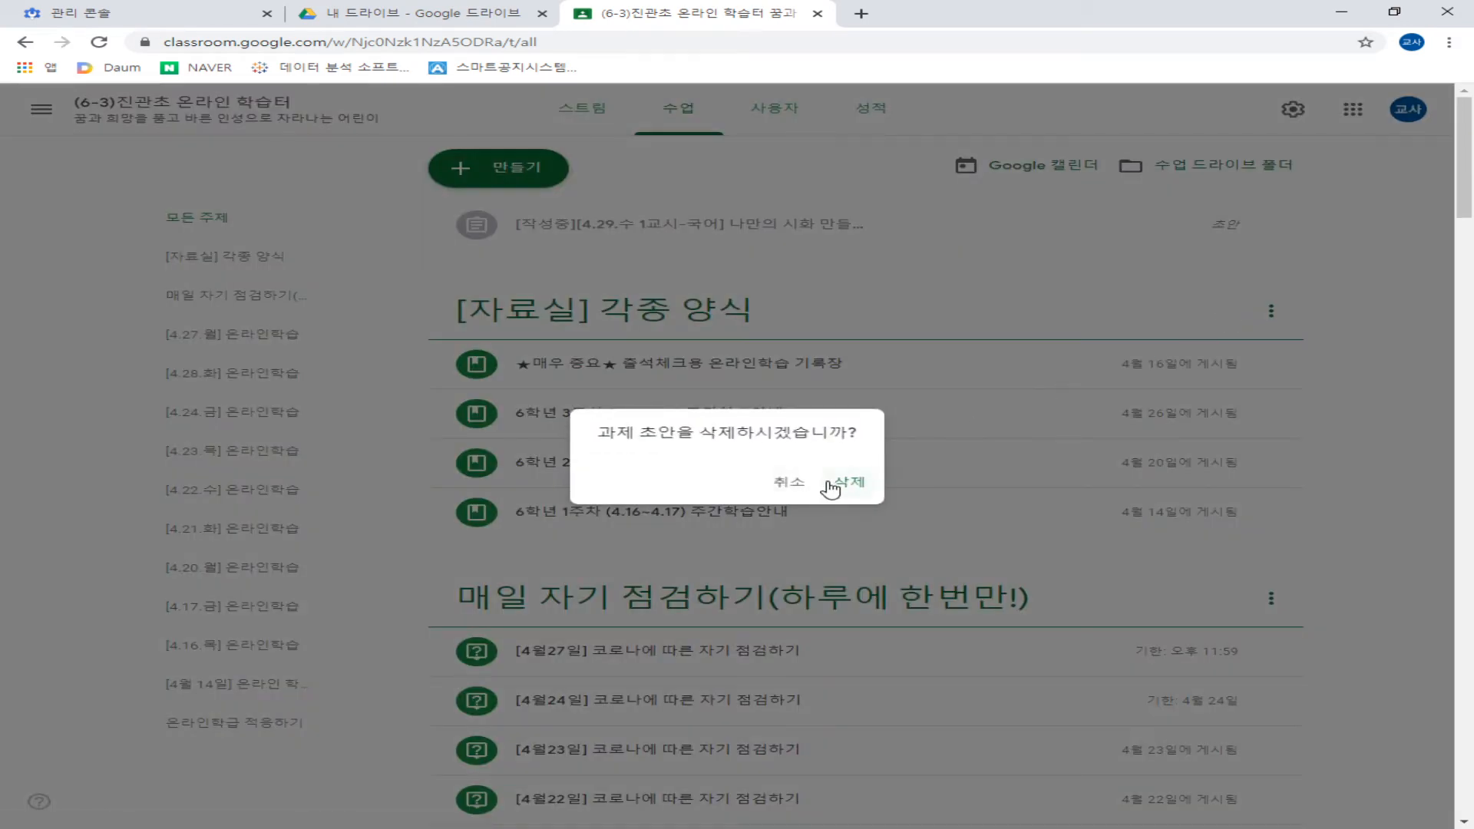
{"action": "left_click", "coordinate": [847, 485]}
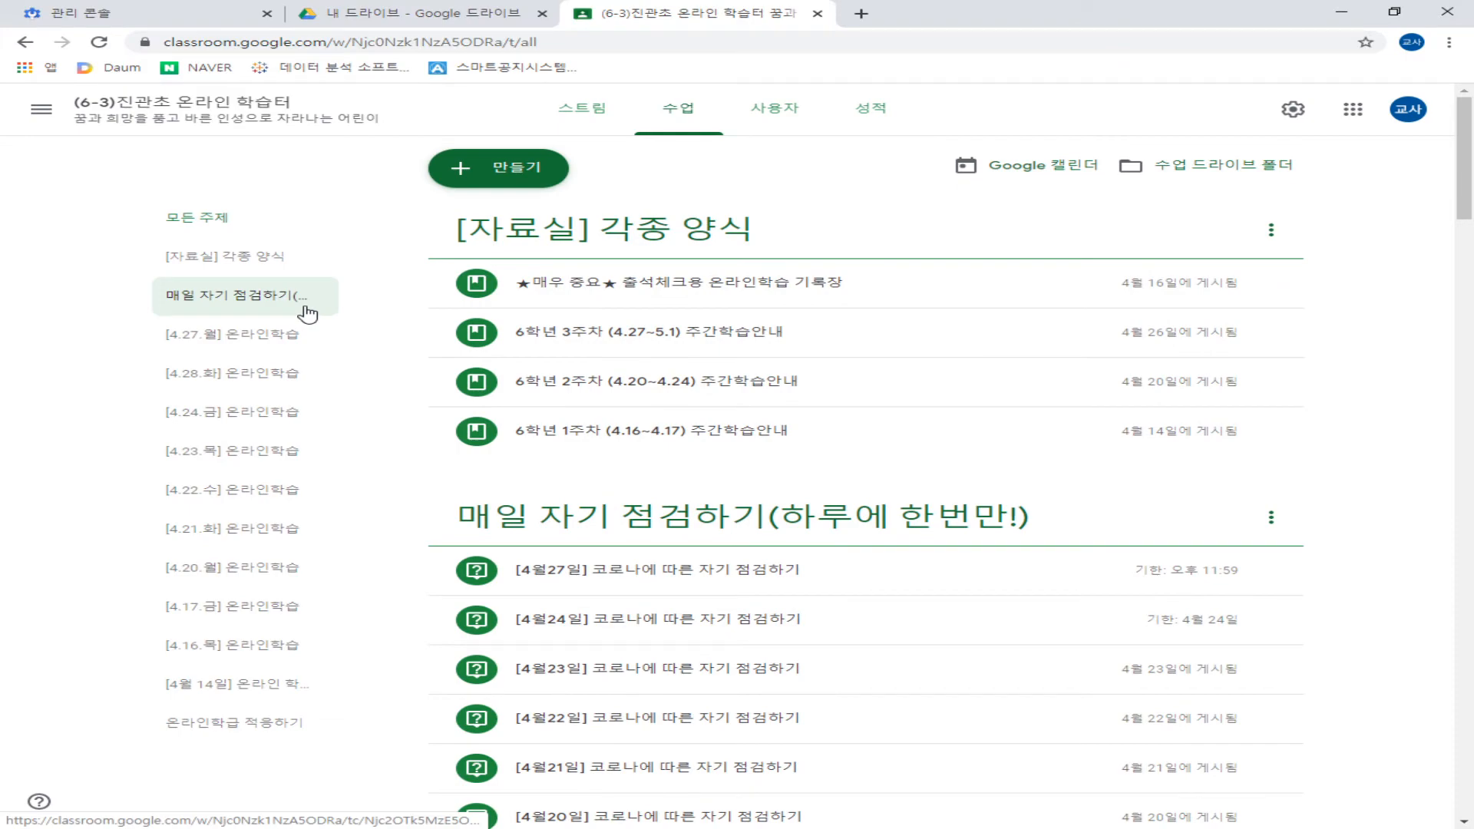
Step: Open the question [4.27.월 1교시-국어] under [4.27.월] 온라인학습 and look through the students' submission statuses
{"action": "scroll", "coordinate": [714, 515], "scroll_direction": "down", "scroll_amount": 9}
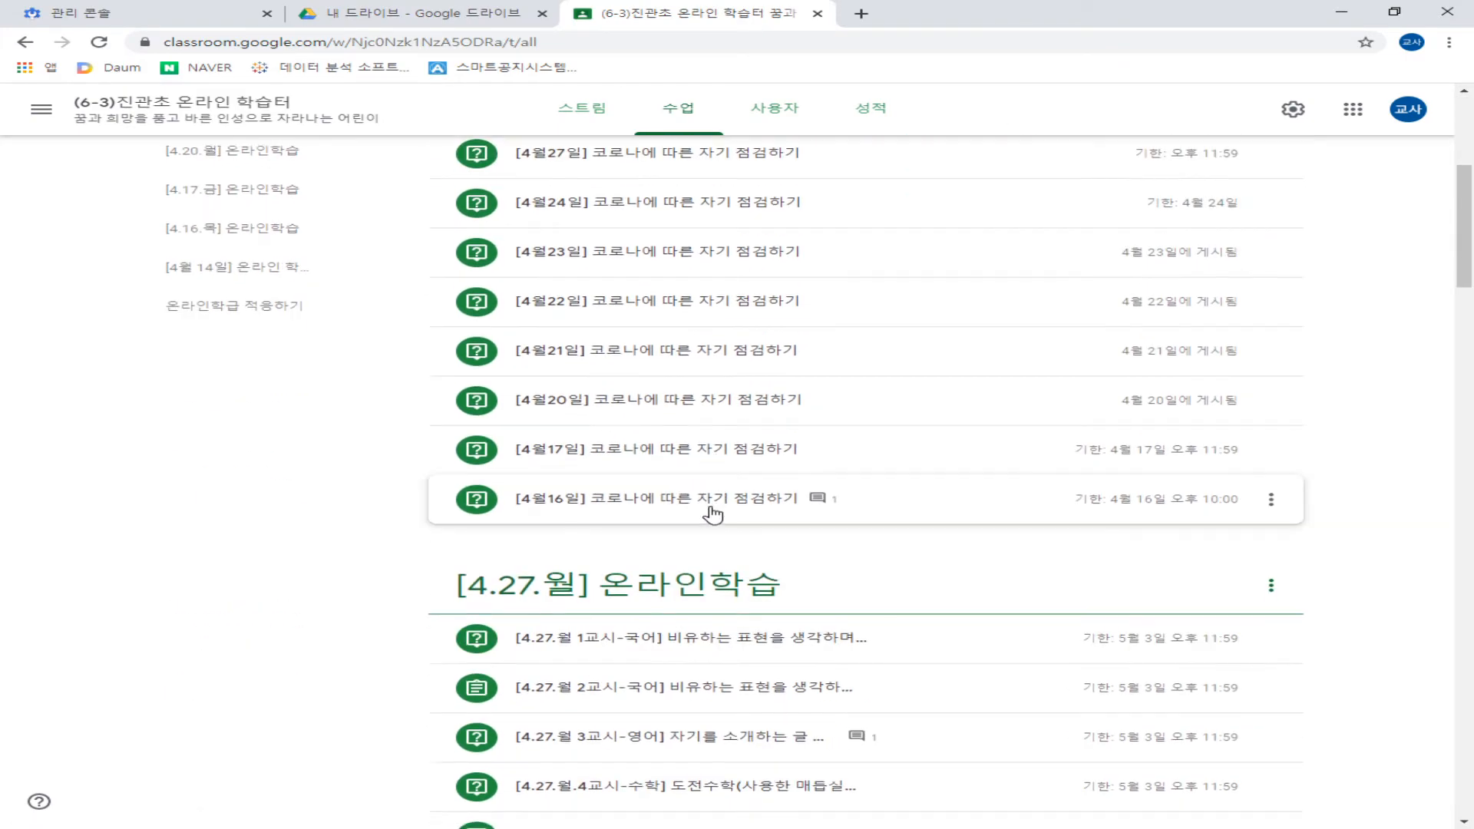
{"action": "scroll", "coordinate": [714, 514], "scroll_direction": "up", "scroll_amount": 5}
{"action": "scroll", "coordinate": [710, 515], "scroll_direction": "down", "scroll_amount": 8}
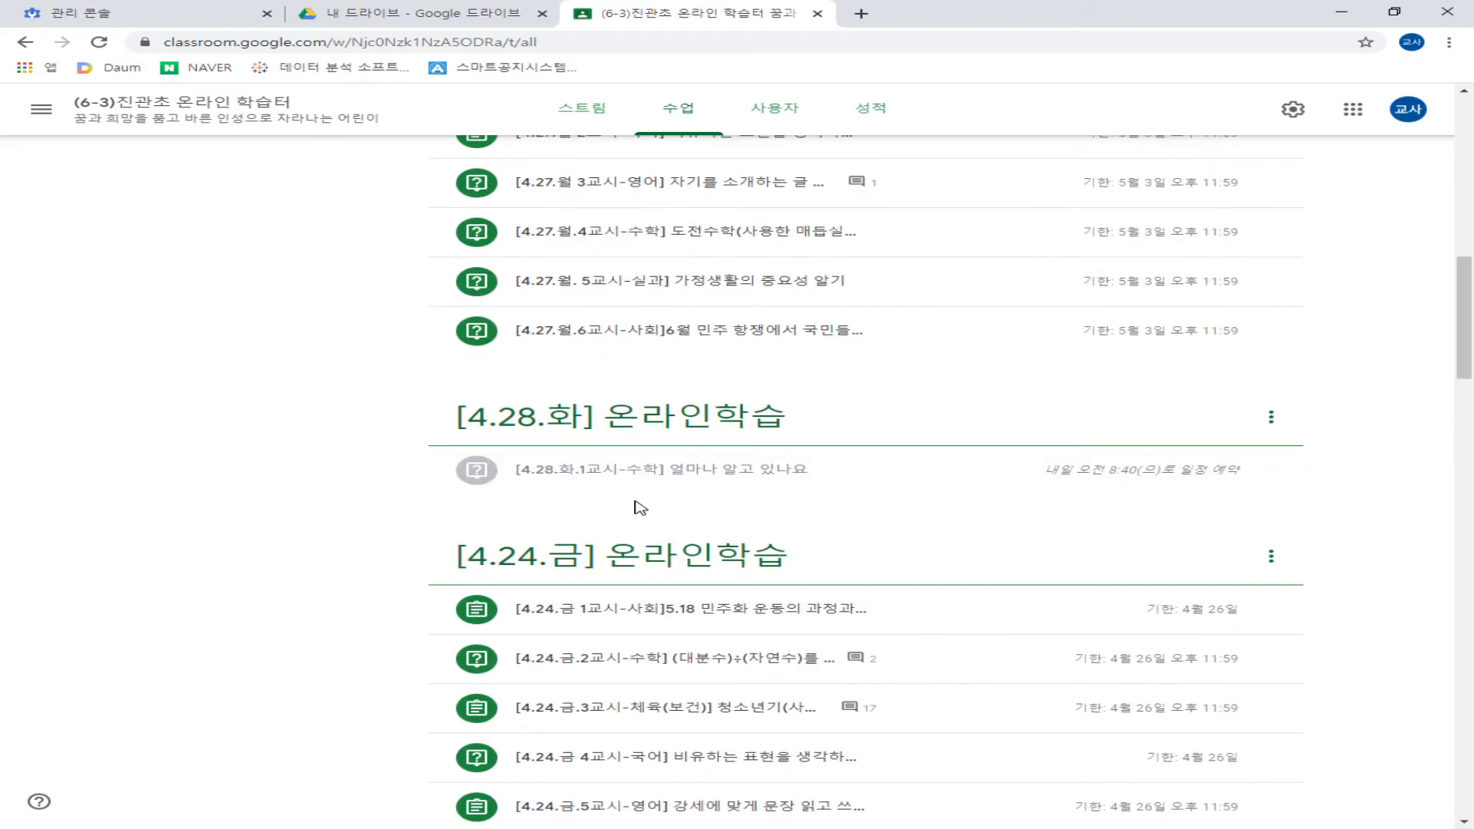
{"action": "scroll", "coordinate": [640, 507], "scroll_direction": "up", "scroll_amount": 3}
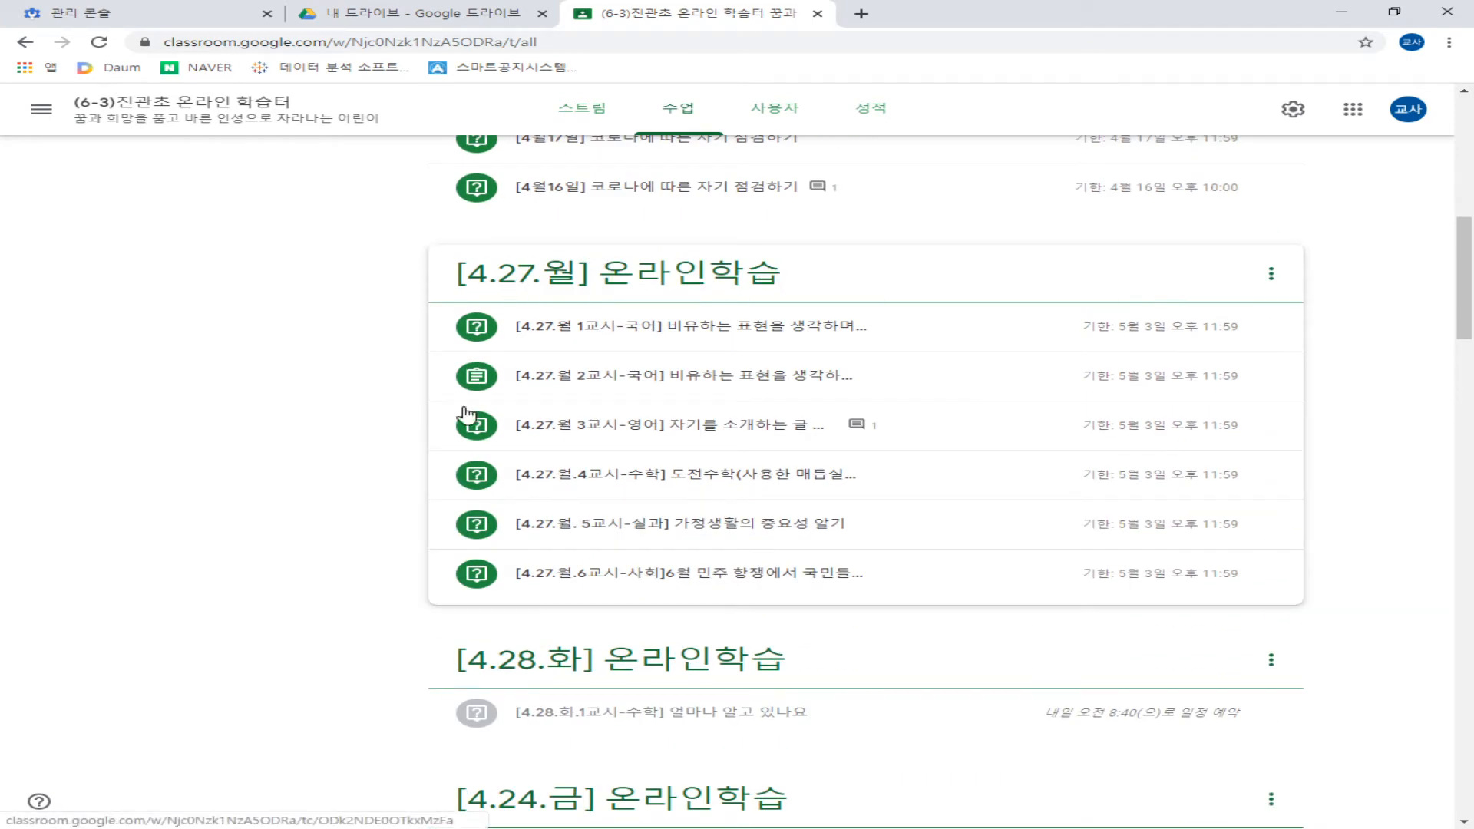
{"action": "left_click", "coordinate": [628, 336]}
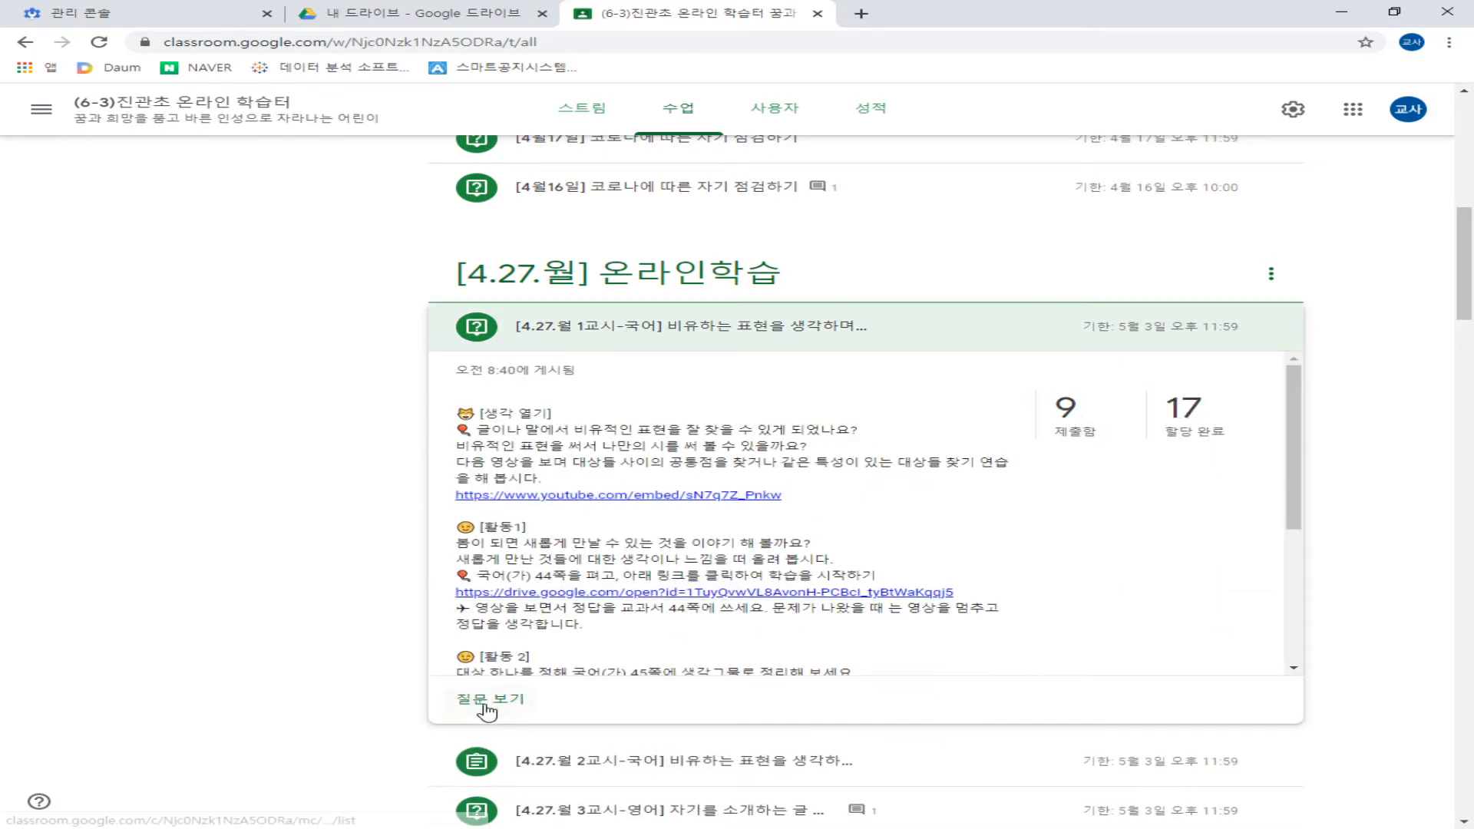
{"action": "left_click", "coordinate": [489, 702]}
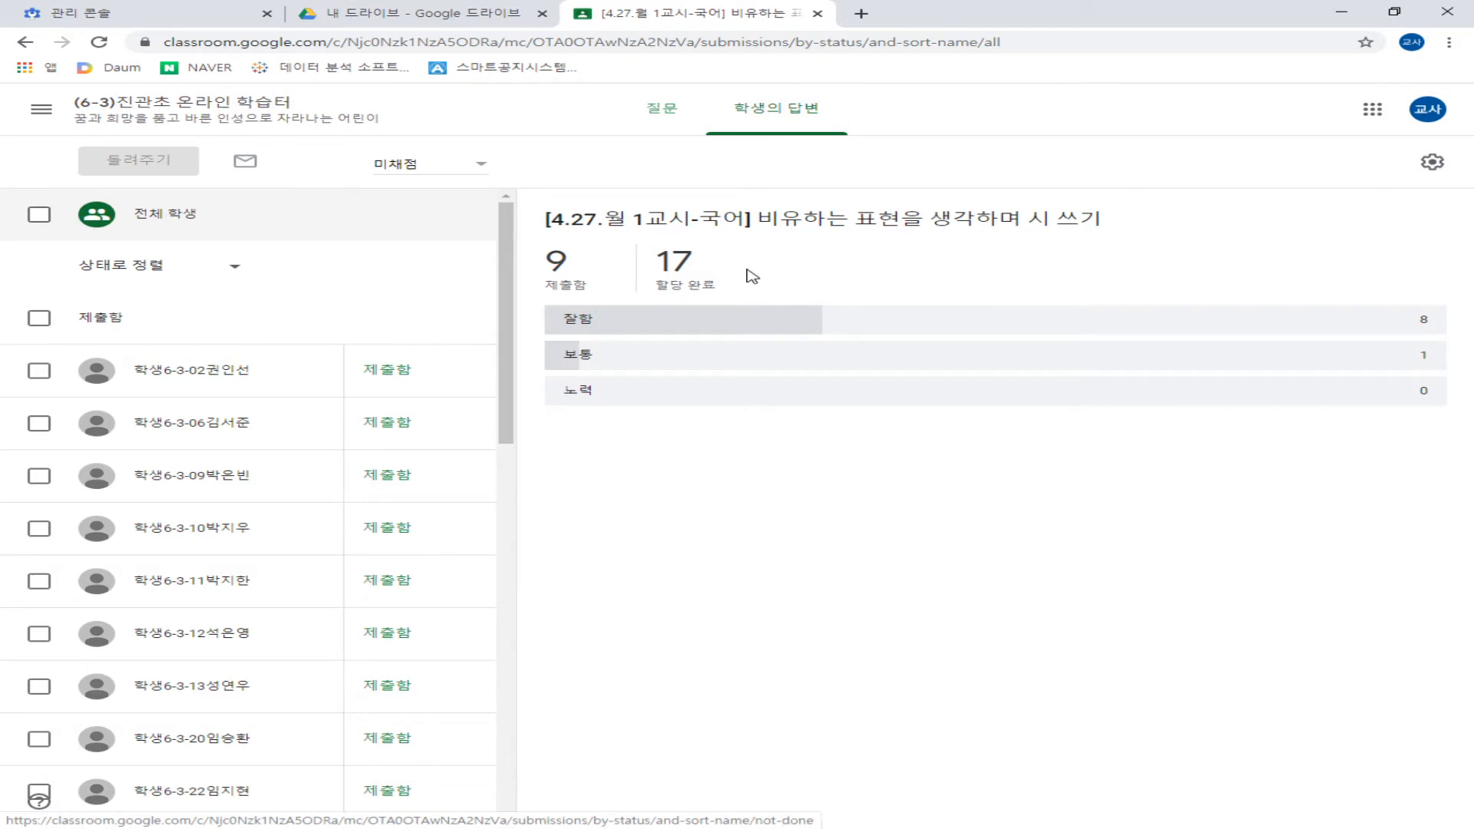
{"action": "left_click_drag", "start_coordinate": [503, 329], "coordinate": [511, 737]}
{"action": "scroll", "coordinate": [427, 596], "scroll_direction": "up", "scroll_amount": 10}
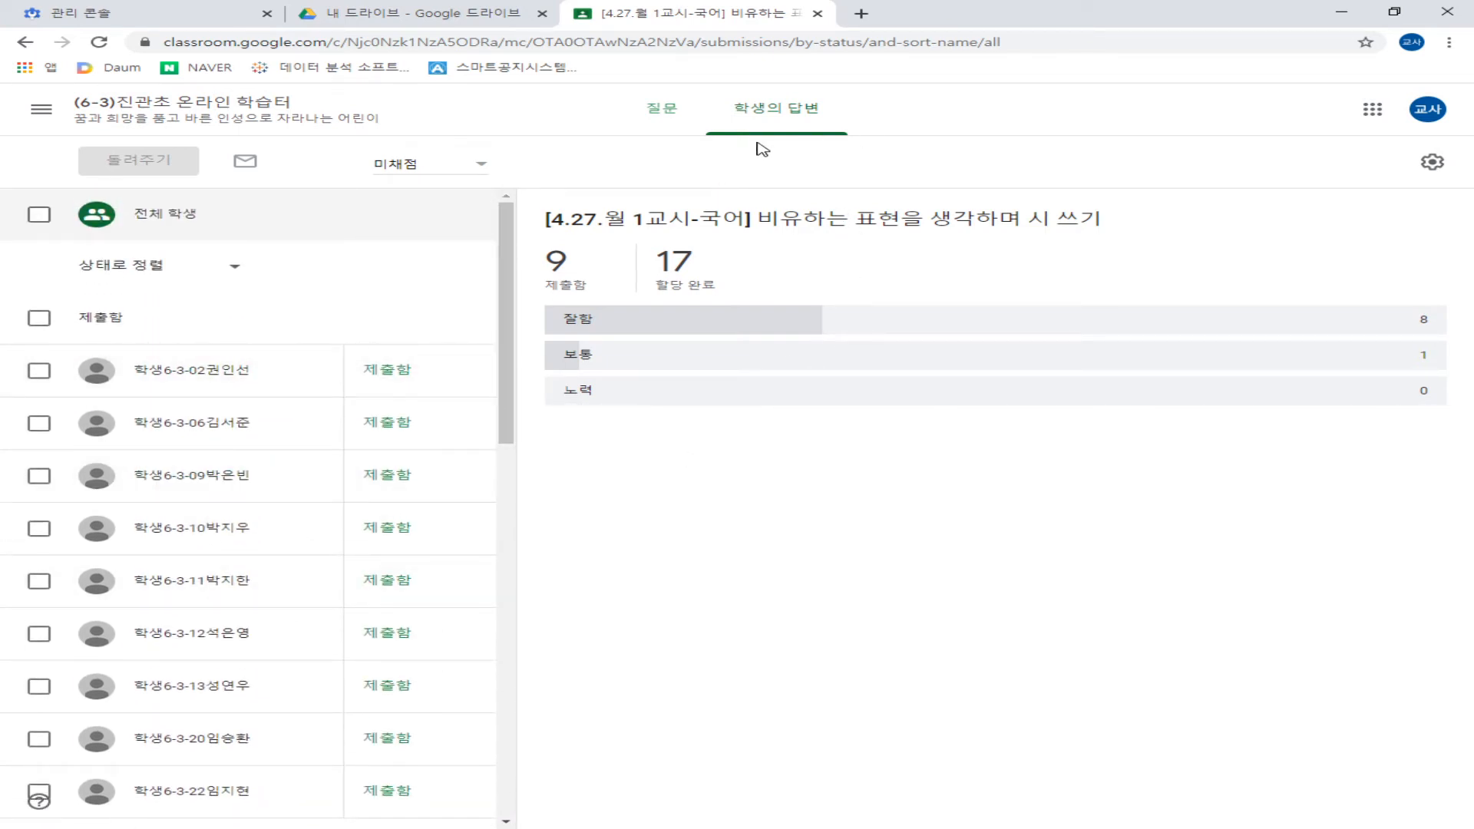
Step: Check the question's instructions, self-evaluation choices and class comment field, and return to the student answers
{"action": "left_click", "coordinate": [659, 111]}
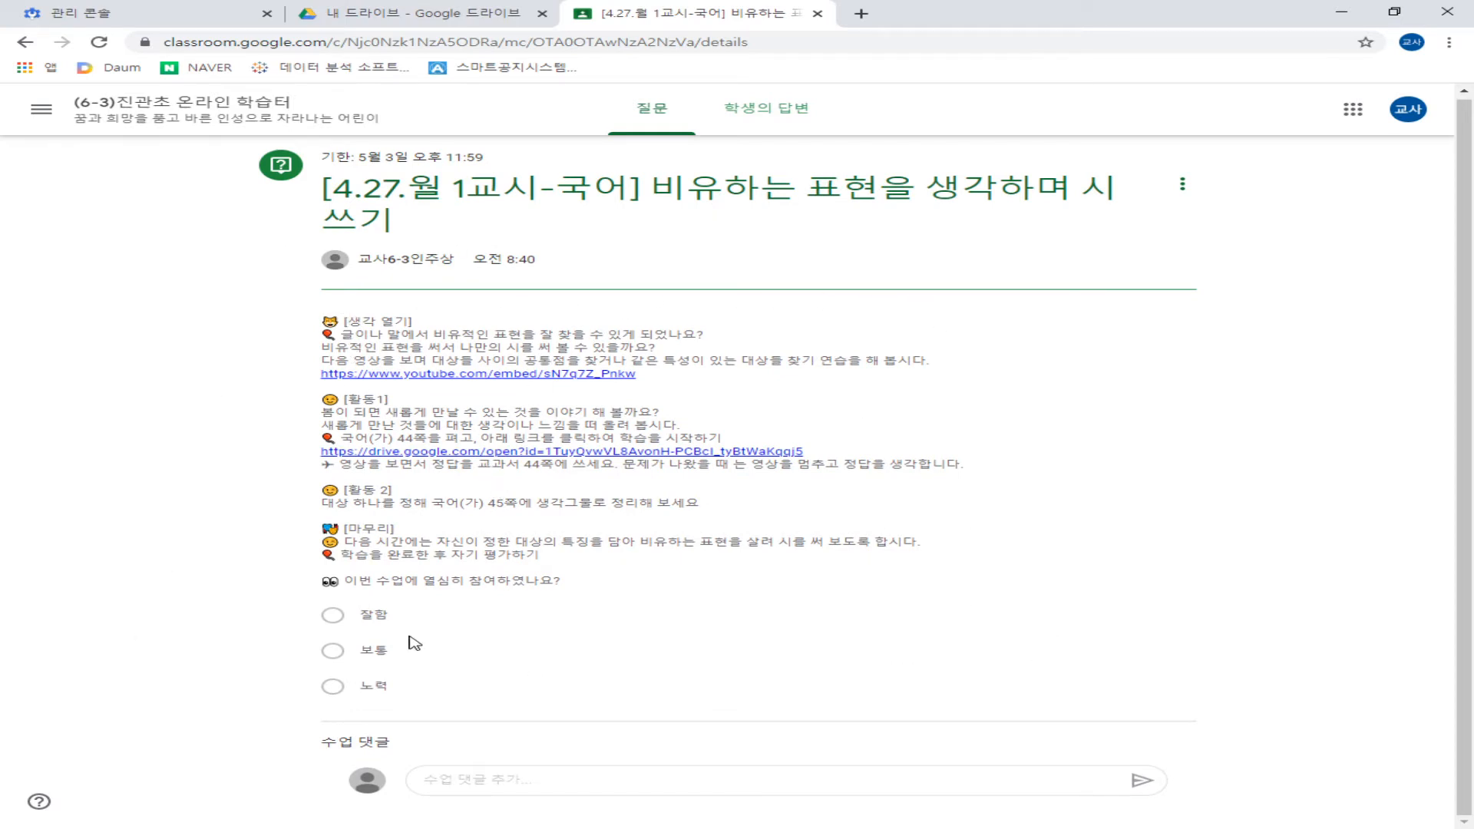
{"action": "left_click", "coordinate": [492, 776]}
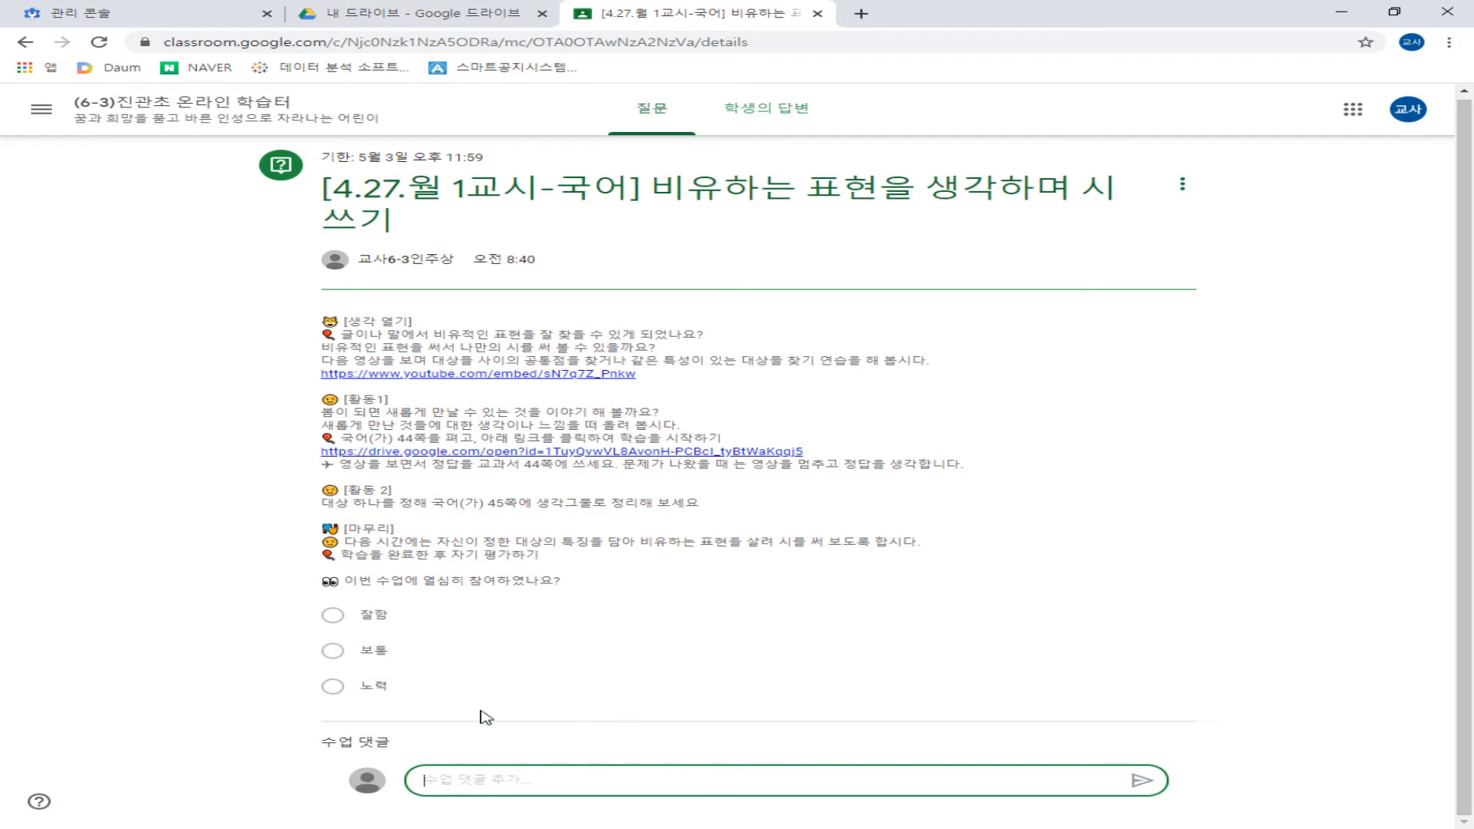
{"action": "left_click", "coordinate": [773, 131]}
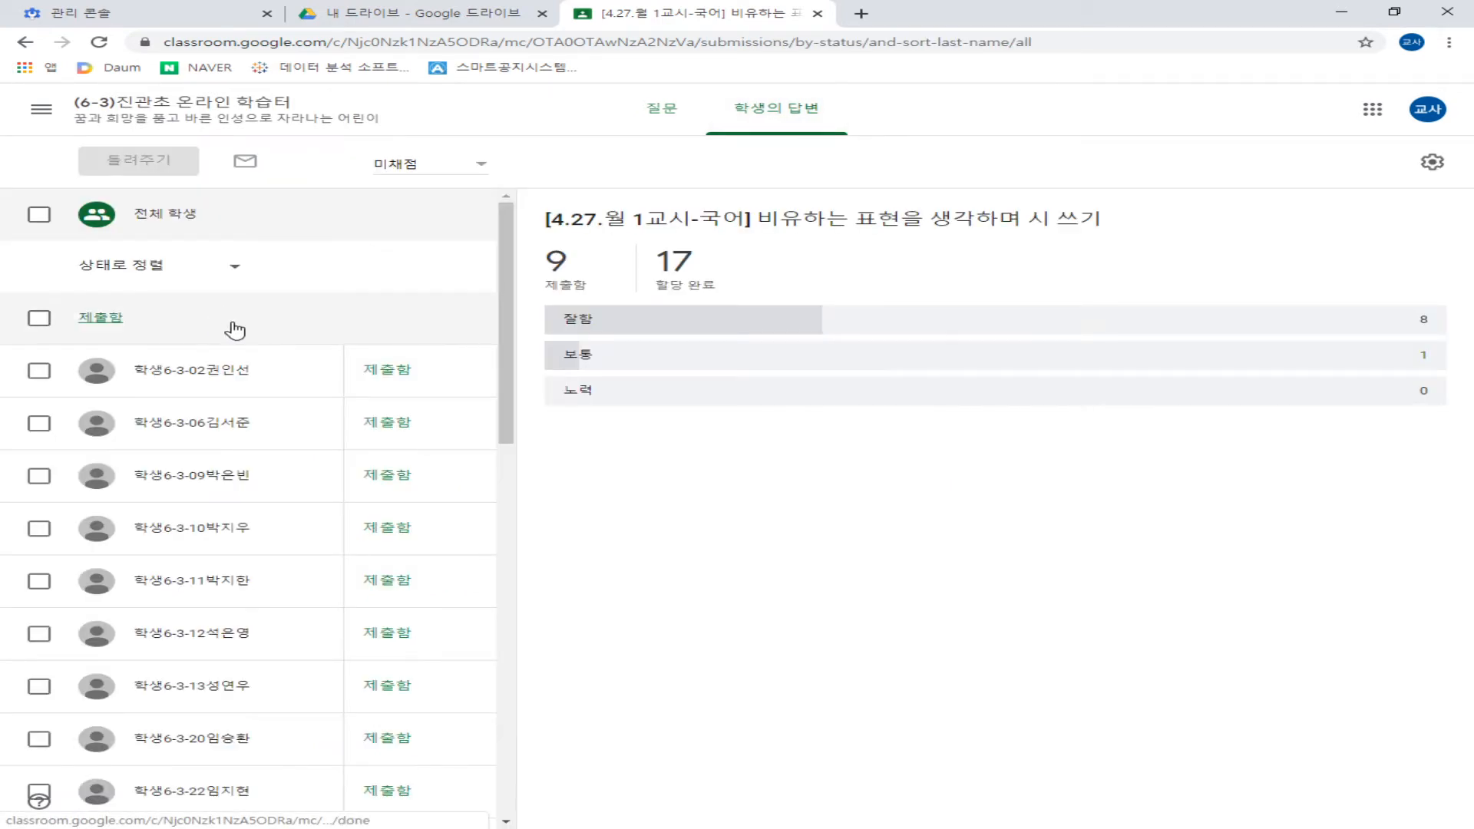
Step: View the lesson video 비유하는 표현을 살려 시 쓰기.mp4 linked in the question's instructions, and close it
{"action": "left_click", "coordinate": [666, 123]}
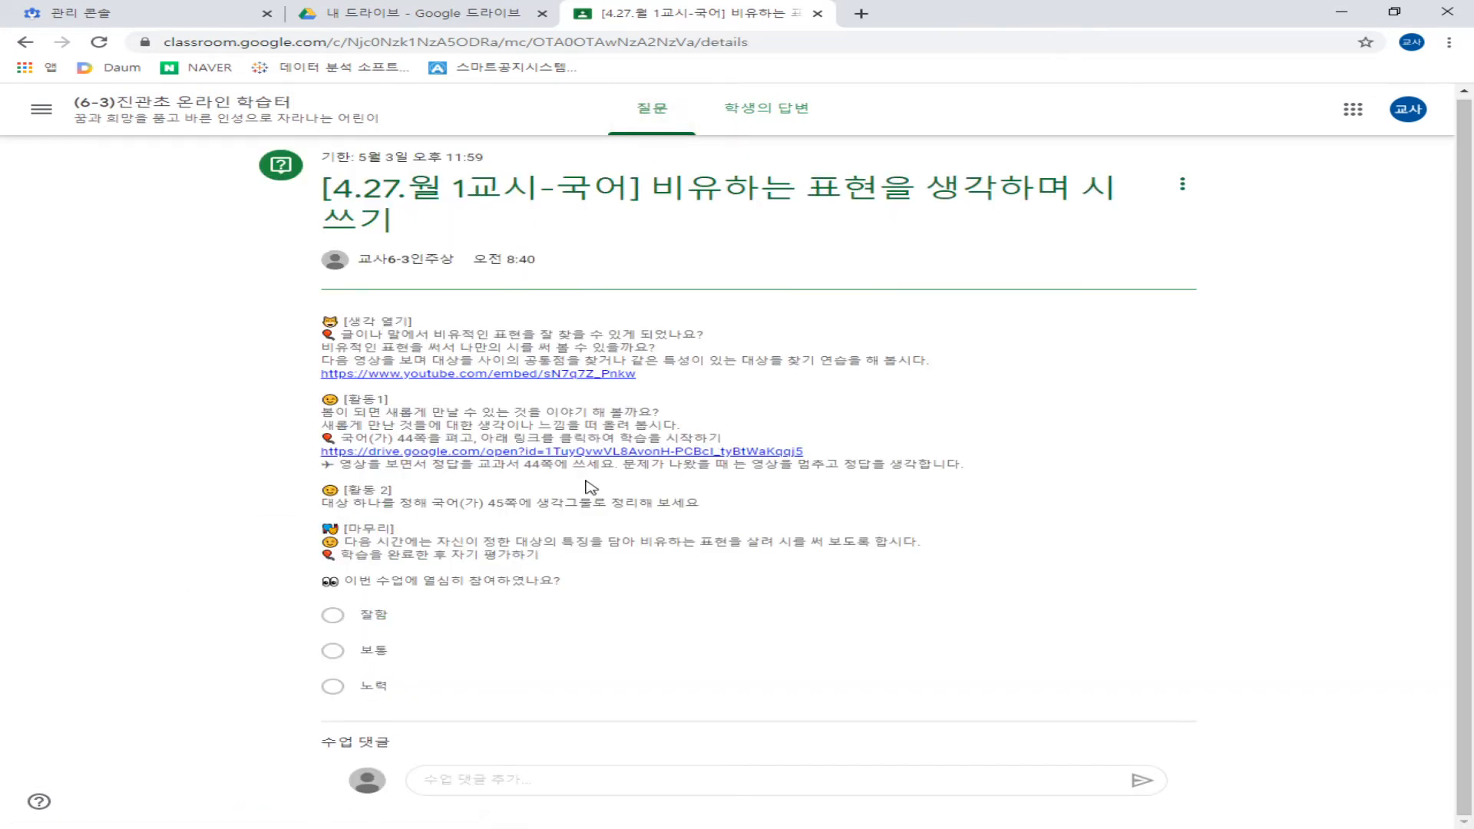
{"action": "left_click", "coordinate": [605, 453]}
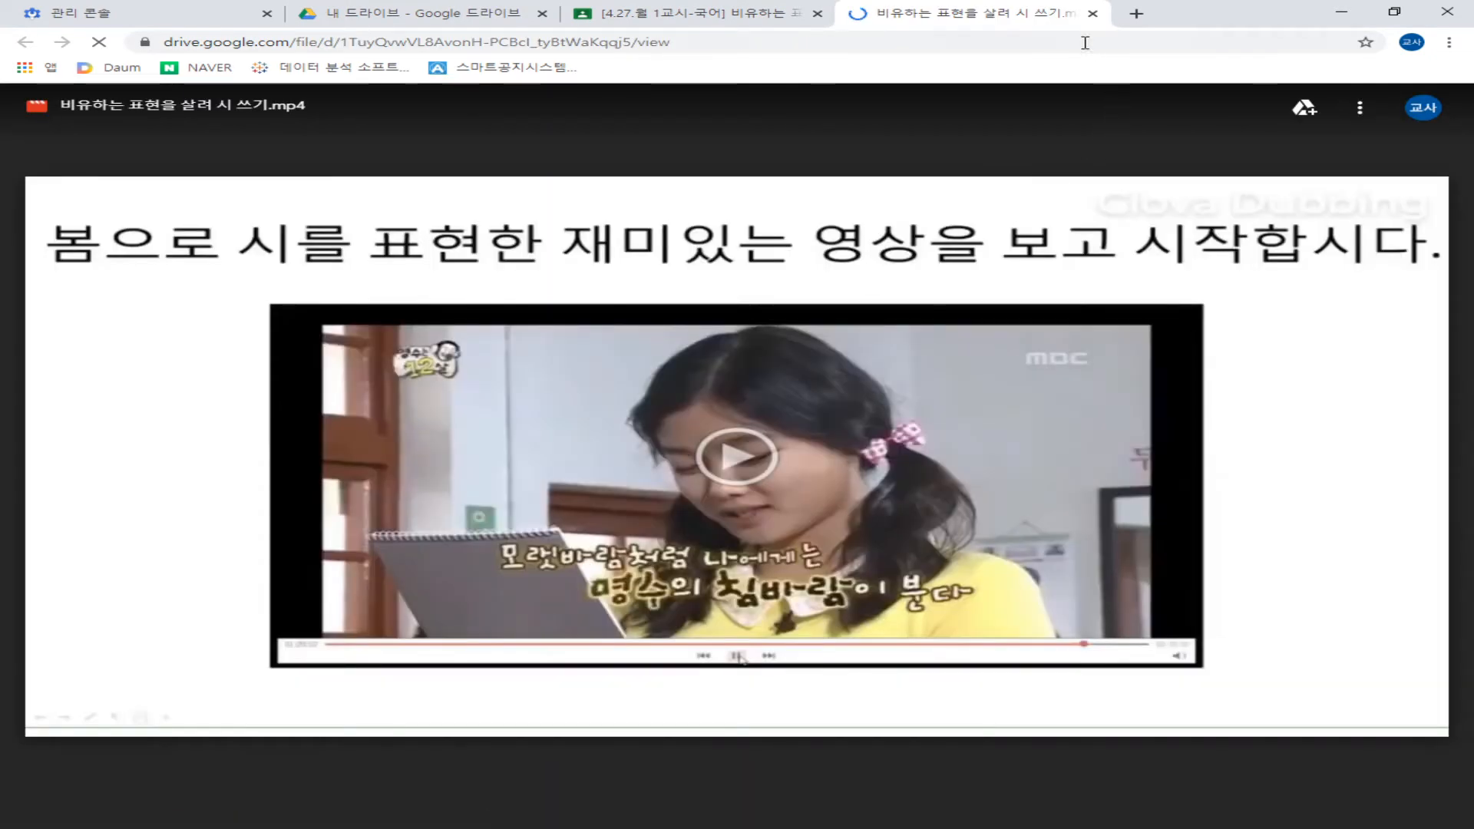
{"action": "left_click", "coordinate": [1093, 13]}
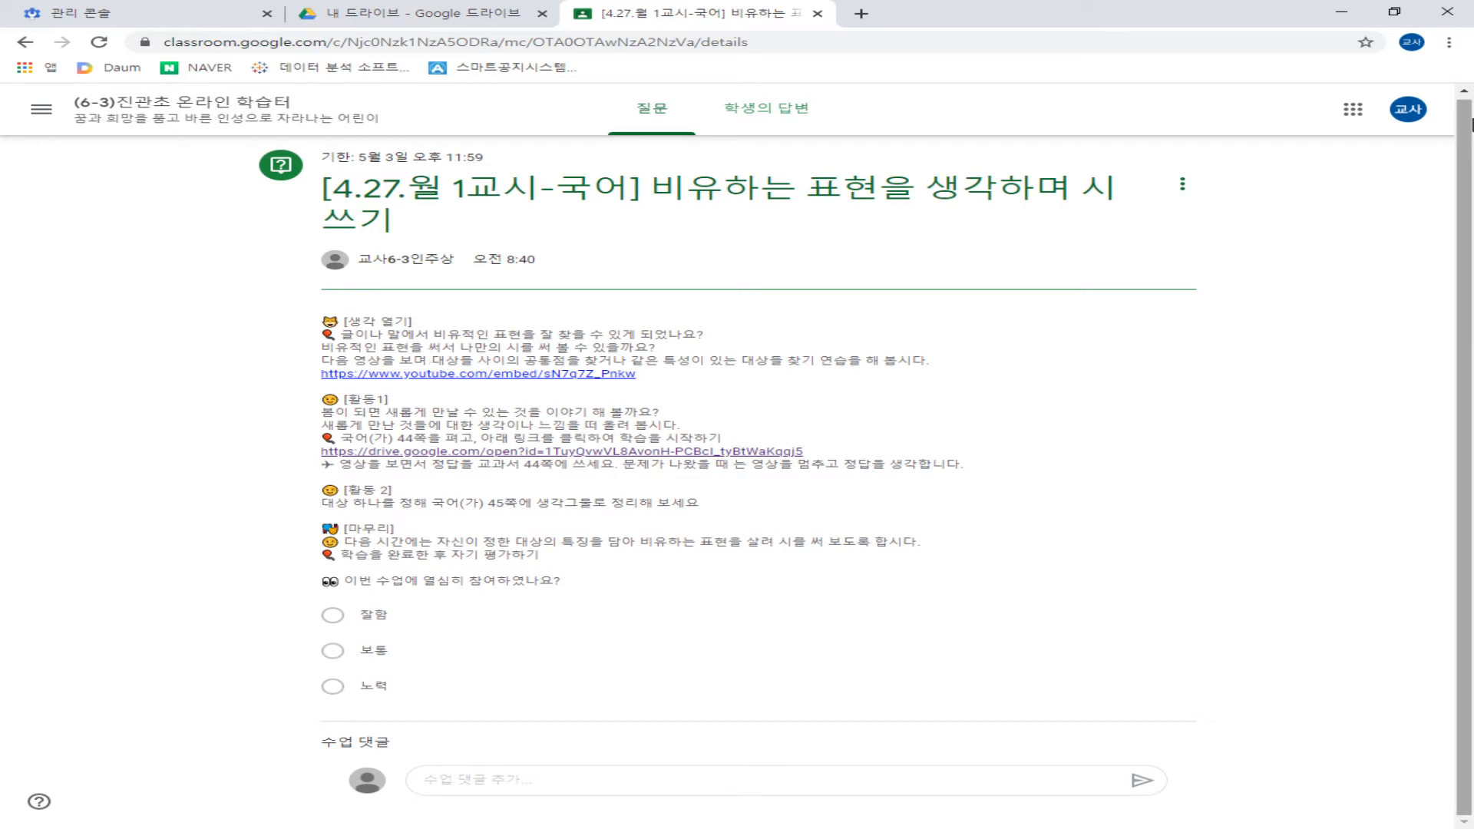
Step: Return to the (6-3)진관초 온라인 학습터 stream and look through the daily announcements and their class comments
{"action": "left_click", "coordinate": [25, 39]}
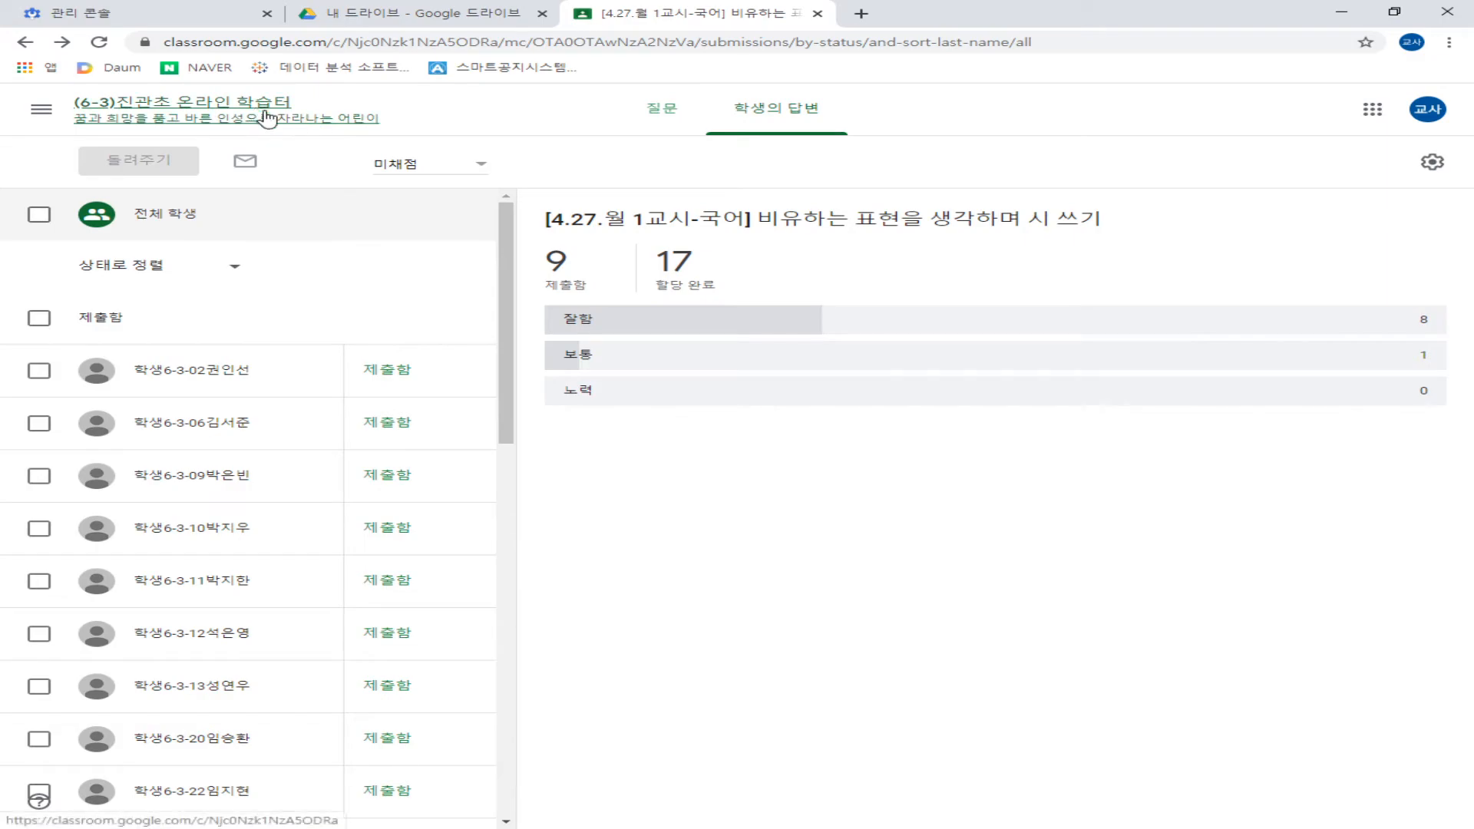
{"action": "left_click", "coordinate": [346, 119]}
{"action": "scroll", "coordinate": [666, 466], "scroll_direction": "down", "scroll_amount": 10}
{"action": "scroll", "coordinate": [667, 467], "scroll_direction": "down", "scroll_amount": 20}
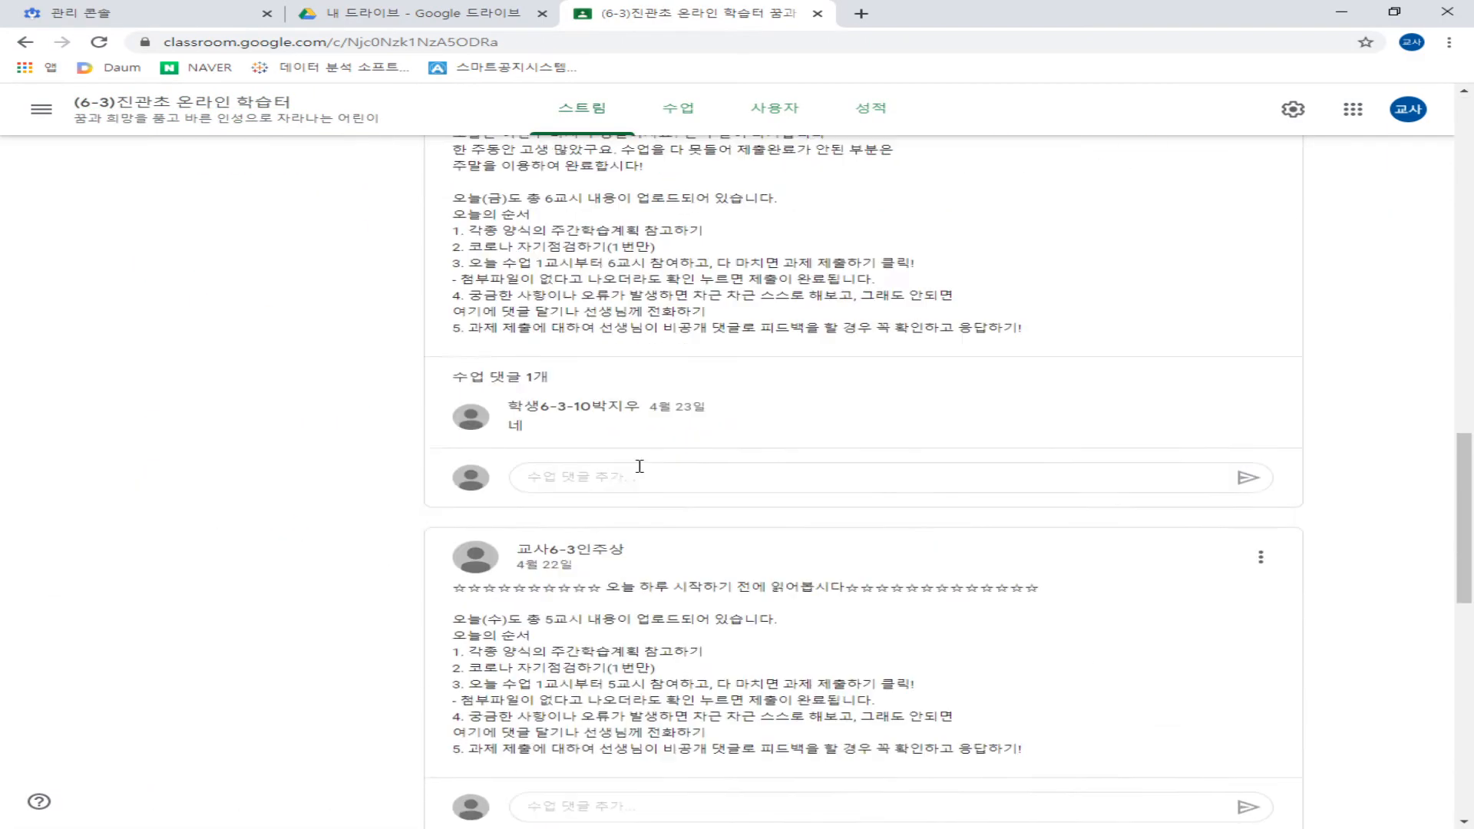
{"action": "scroll", "coordinate": [682, 530], "scroll_direction": "down", "scroll_amount": 5}
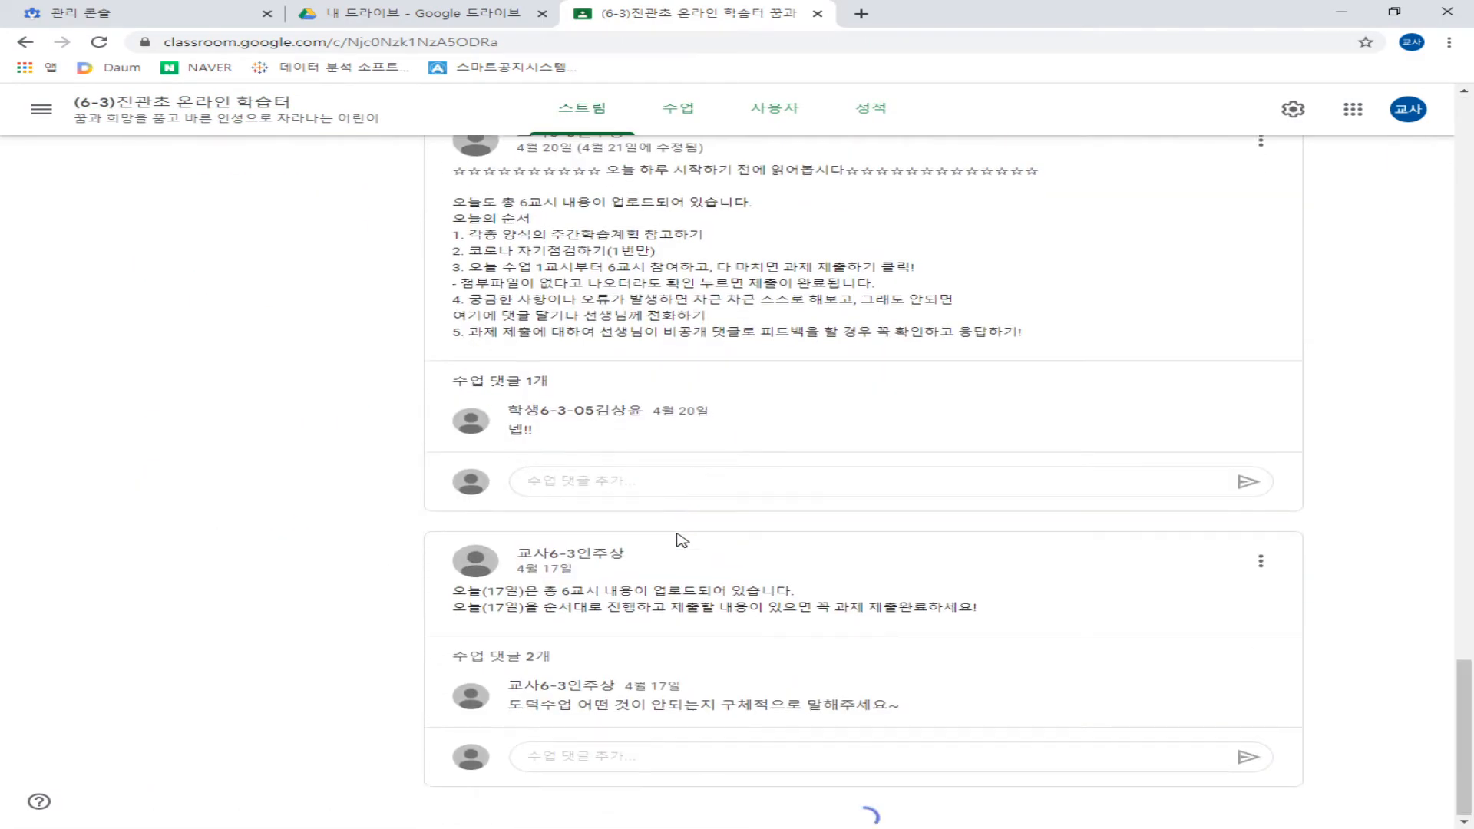
{"action": "scroll", "coordinate": [763, 540], "scroll_direction": "up", "scroll_amount": 5}
Step: Find the question [4.27.월. 5교시-실과] 가정생활의 중요성 알기 in the classwork list and open its student answers
{"action": "left_click", "coordinate": [703, 113]}
{"action": "scroll", "coordinate": [688, 349], "scroll_direction": "down", "scroll_amount": 5}
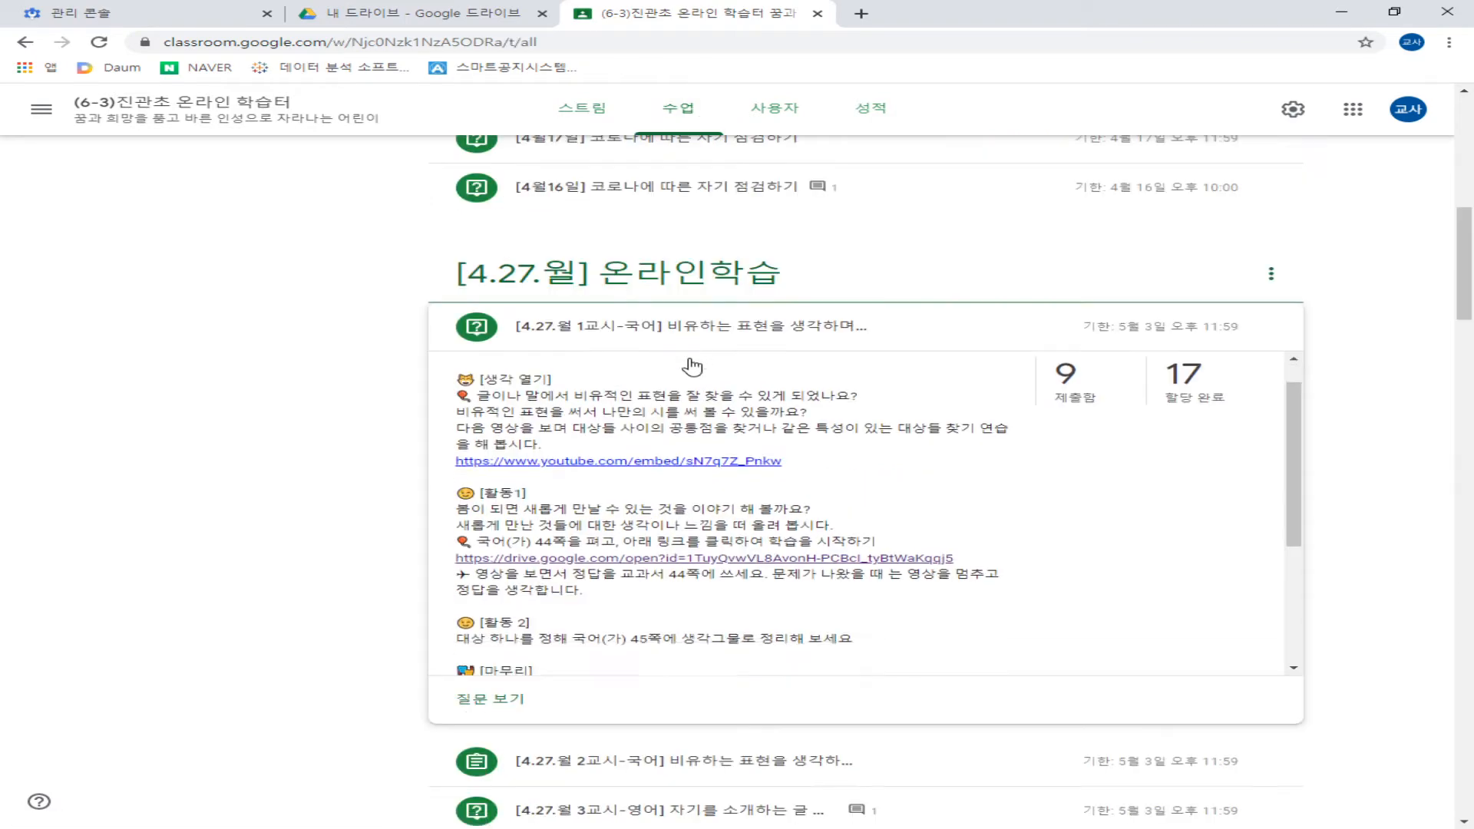
{"action": "scroll", "coordinate": [521, 369], "scroll_direction": "down", "scroll_amount": 2}
{"action": "scroll", "coordinate": [538, 373], "scroll_direction": "down", "scroll_amount": 5}
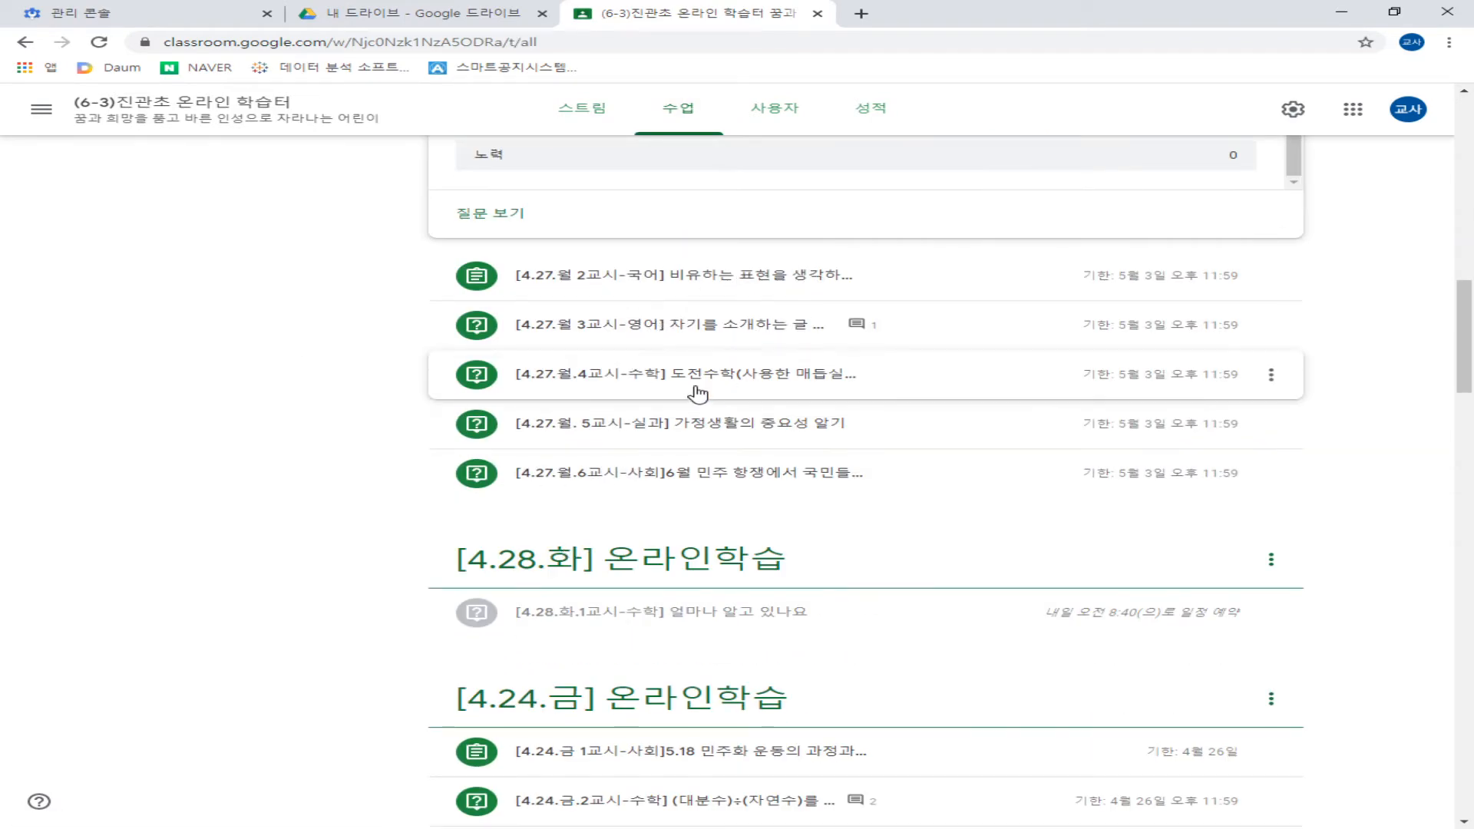
{"action": "left_click", "coordinate": [698, 424]}
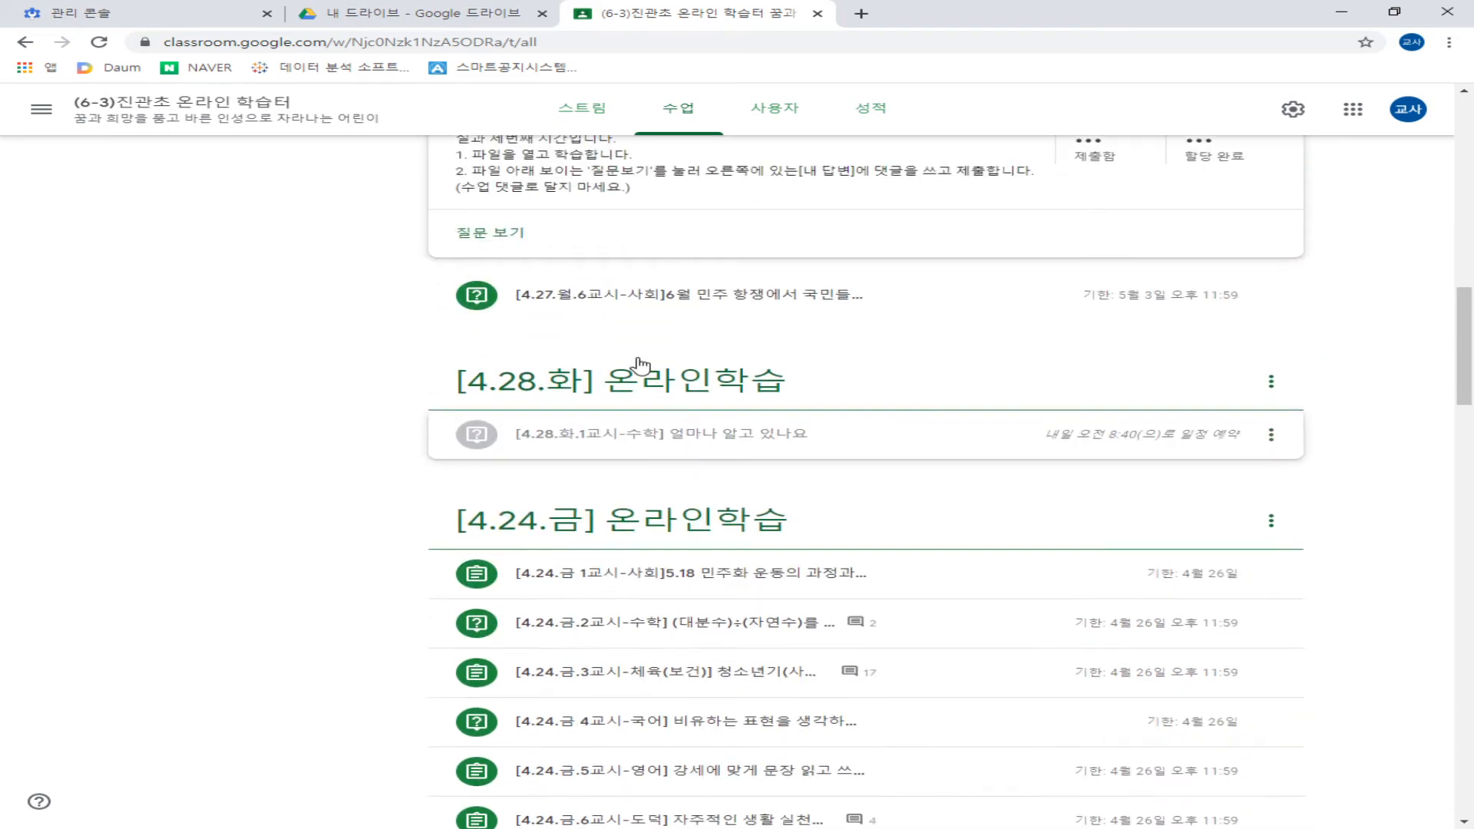
{"action": "scroll", "coordinate": [652, 330], "scroll_direction": "up", "scroll_amount": 3}
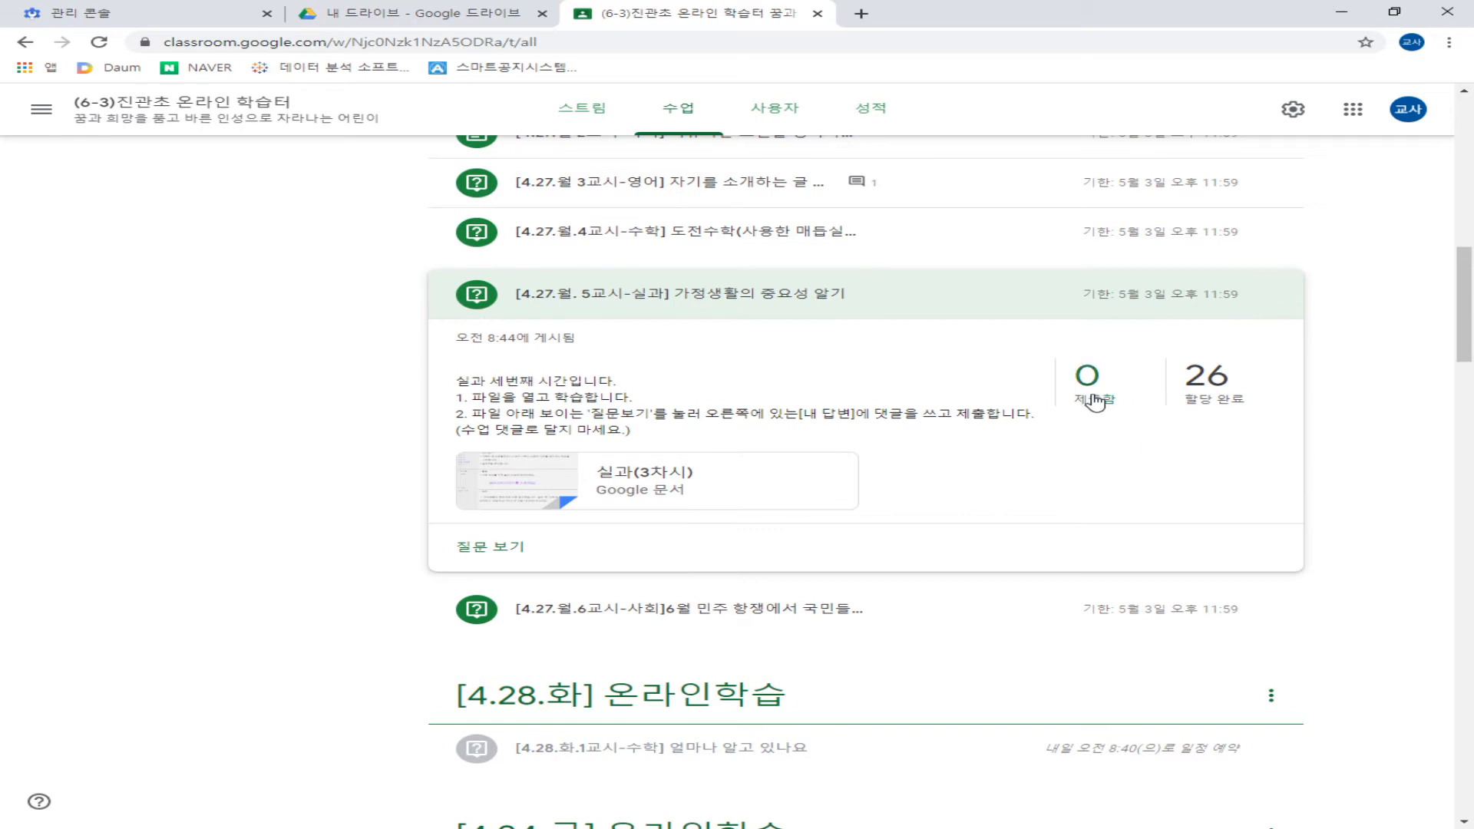
{"action": "left_click", "coordinate": [492, 550]}
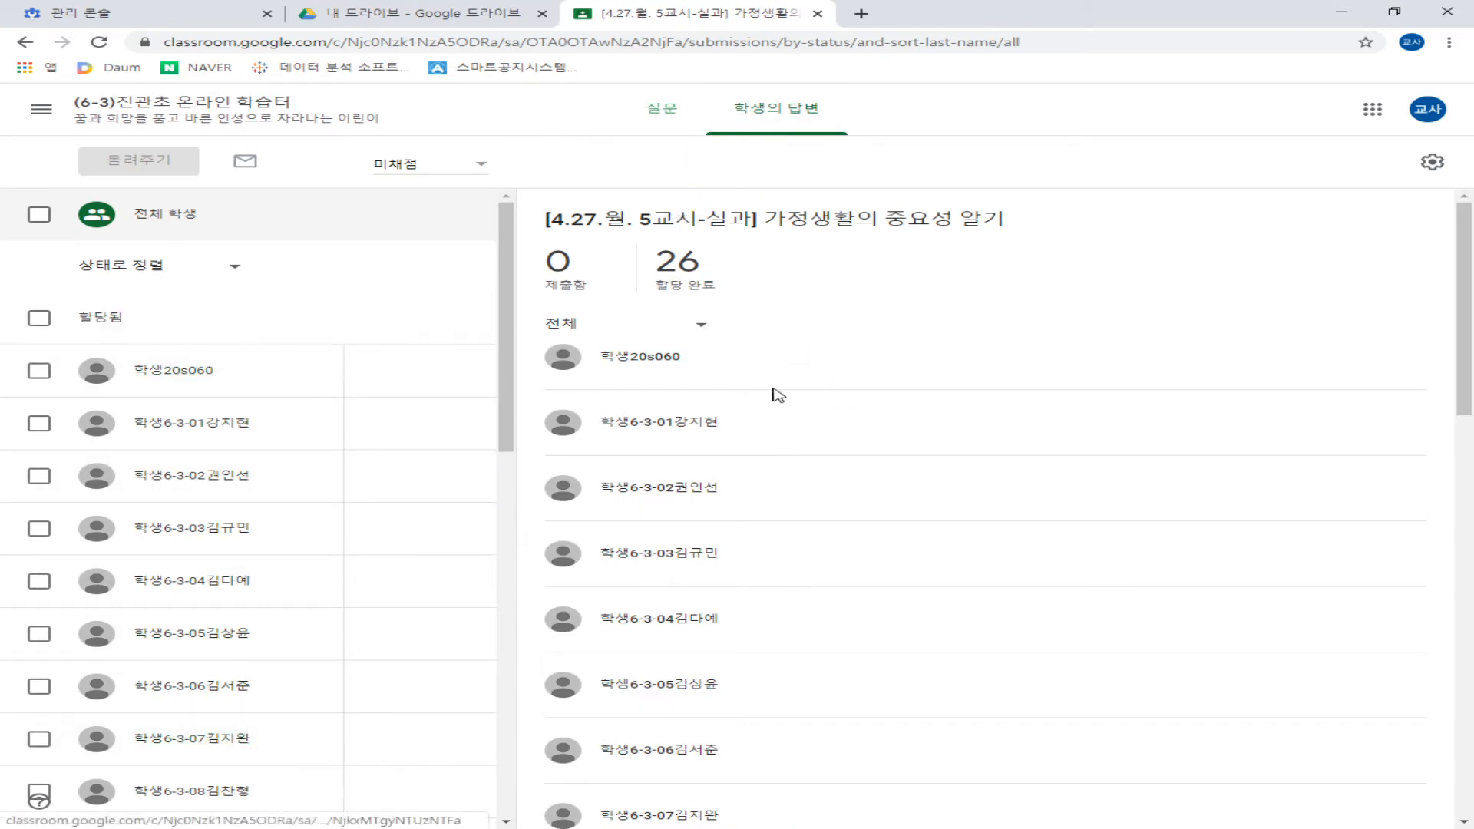
Step: Open the attached document 실과(3차시) from the question's instructions and read through the lesson guide and copyright notice
{"action": "left_click", "coordinate": [665, 125]}
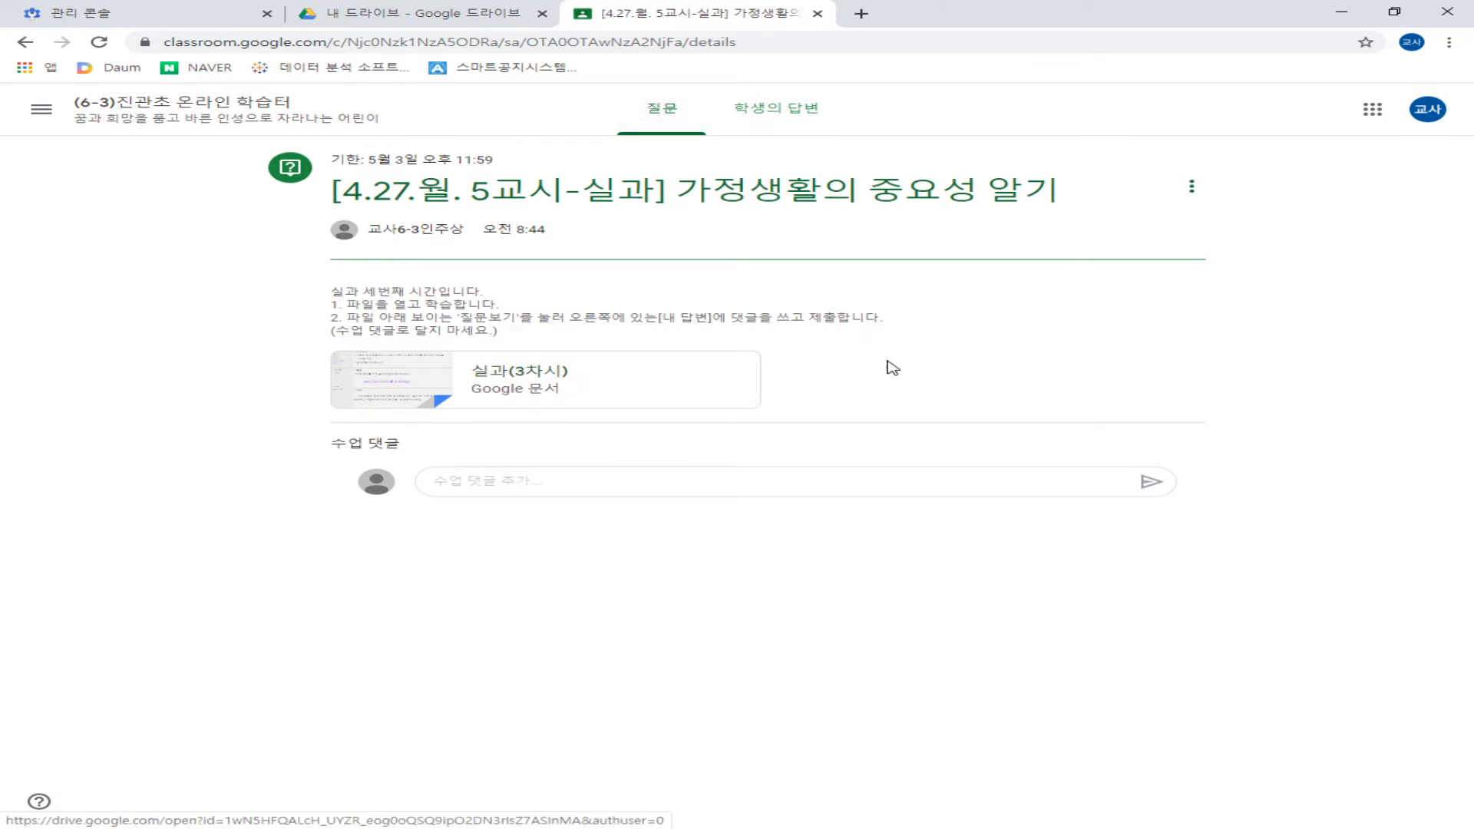
{"action": "left_click", "coordinate": [439, 390]}
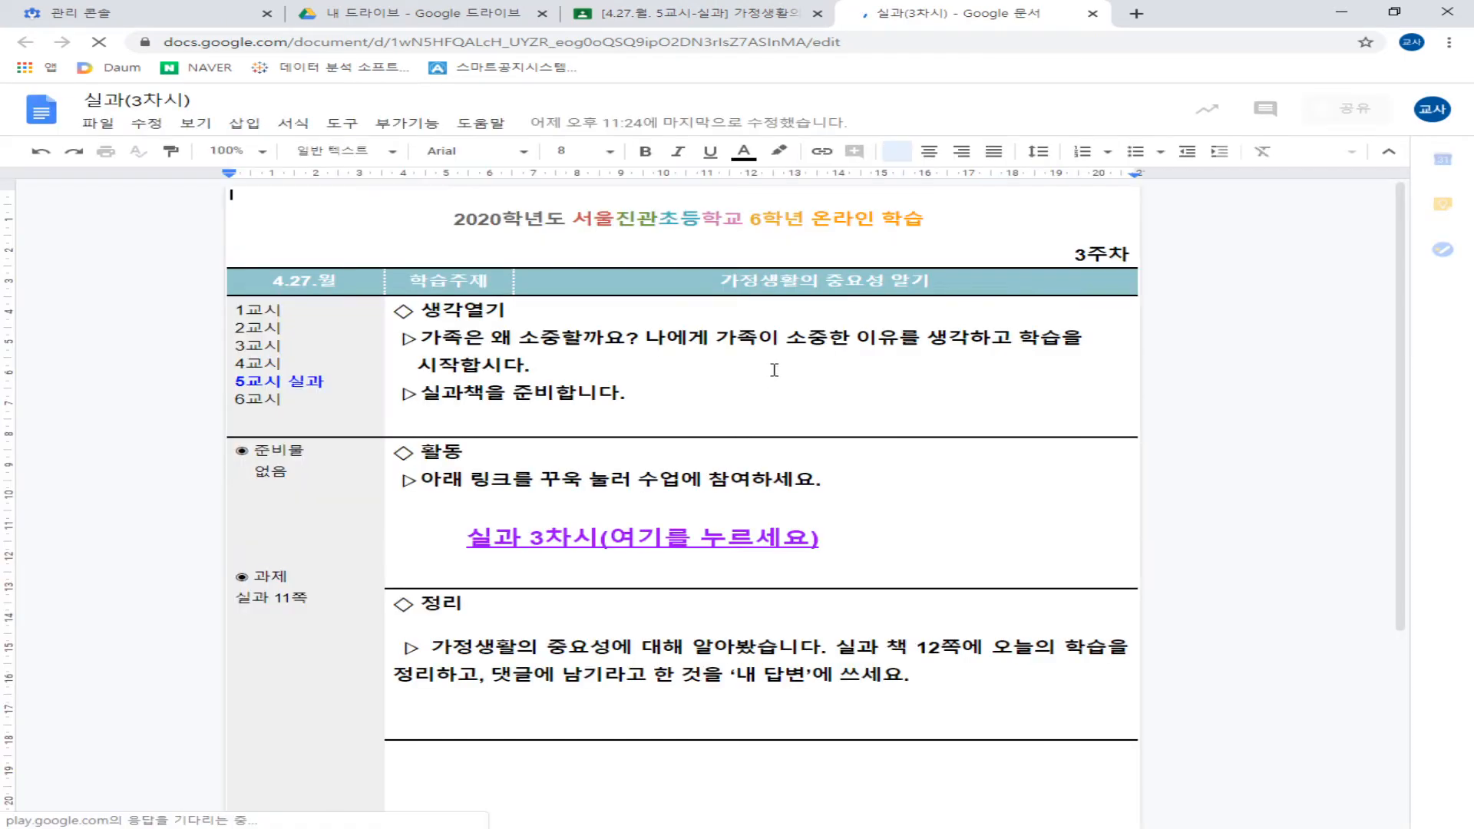
{"action": "scroll", "coordinate": [743, 369], "scroll_direction": "down", "scroll_amount": 3}
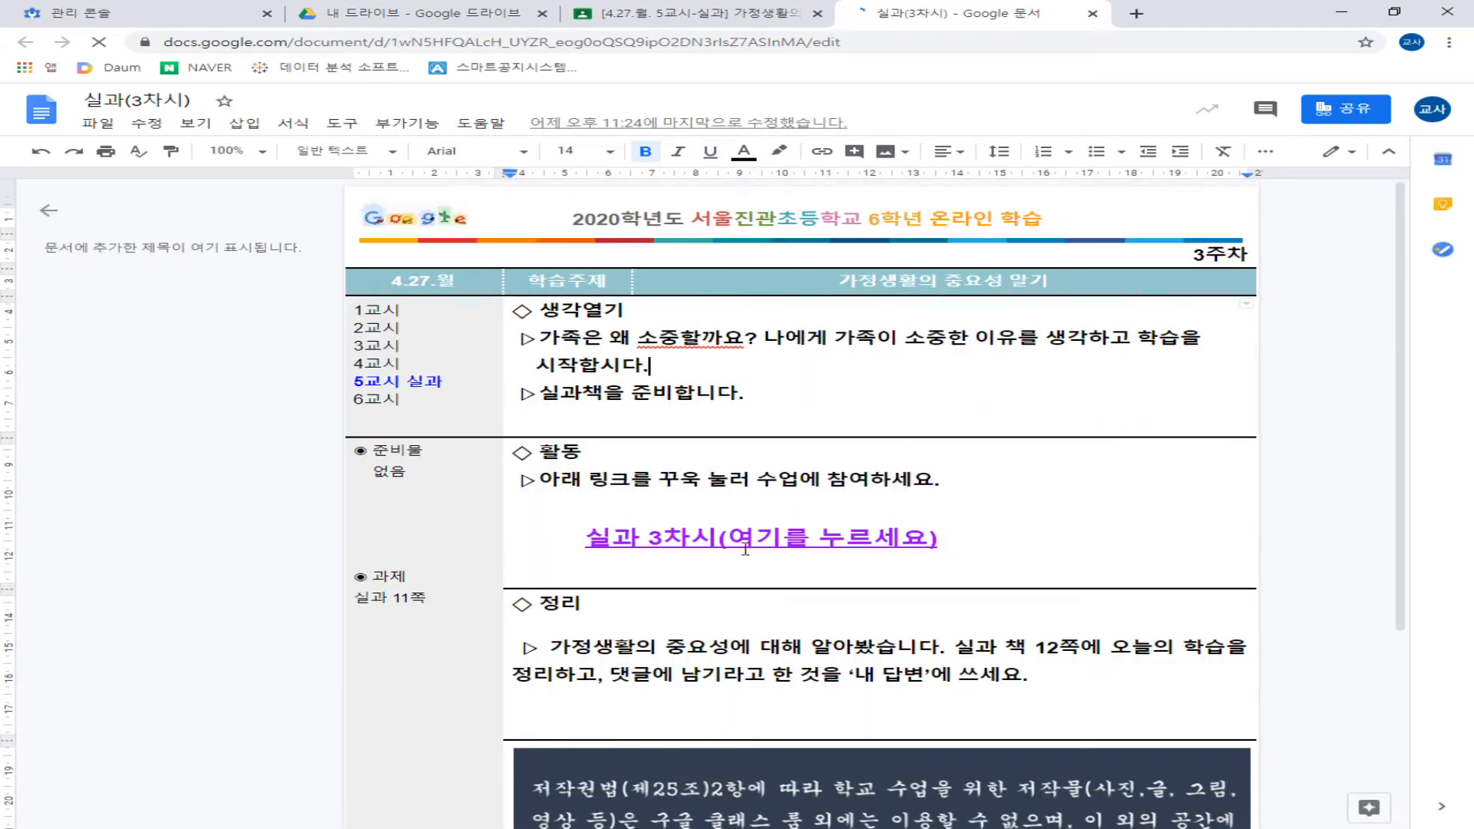
{"action": "scroll", "coordinate": [768, 548], "scroll_direction": "down", "scroll_amount": 4}
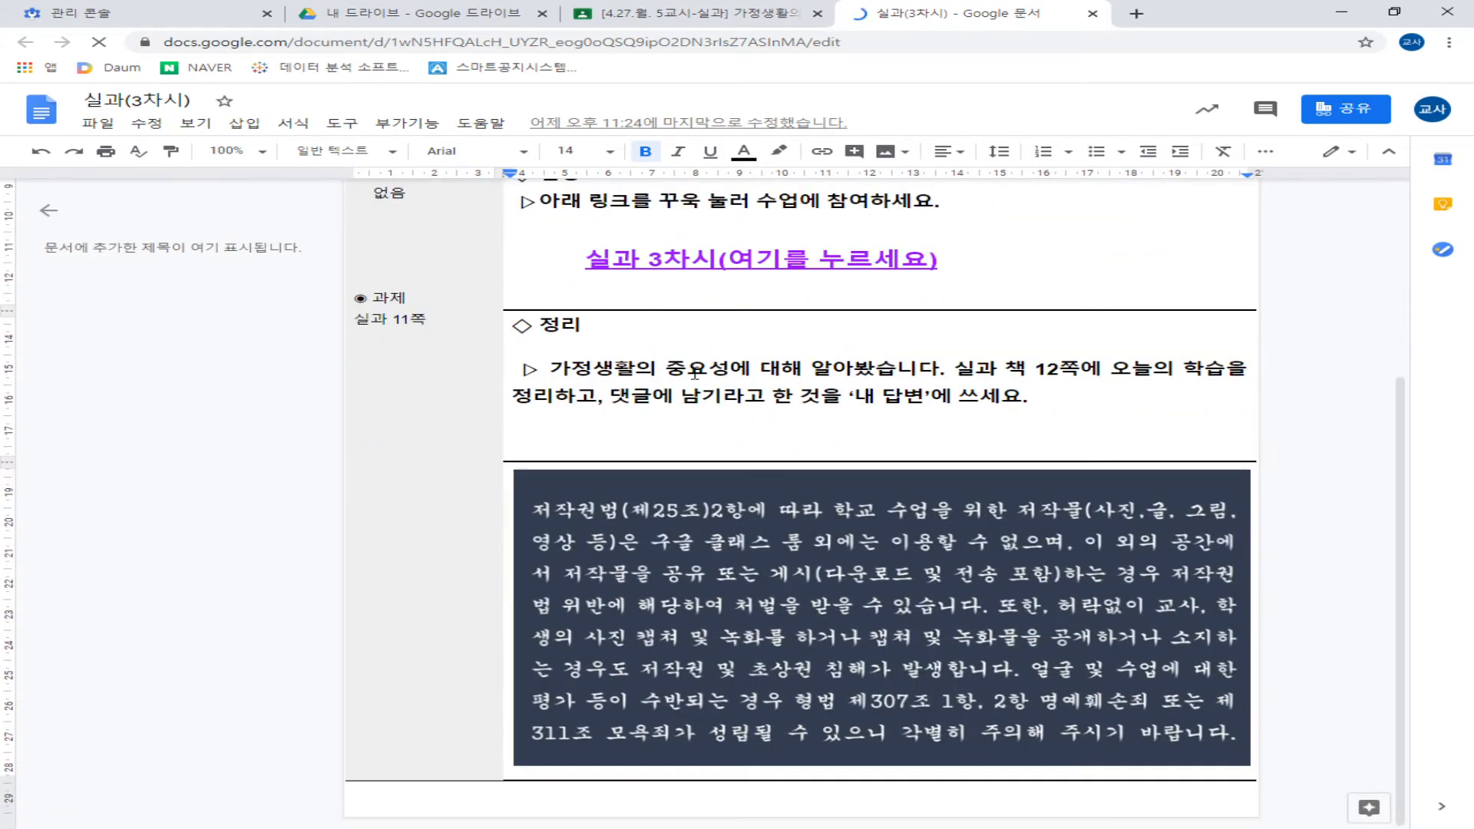
{"action": "scroll", "coordinate": [695, 374], "scroll_direction": "up", "scroll_amount": 1}
{"action": "scroll", "coordinate": [1083, 507], "scroll_direction": "down", "scroll_amount": 1}
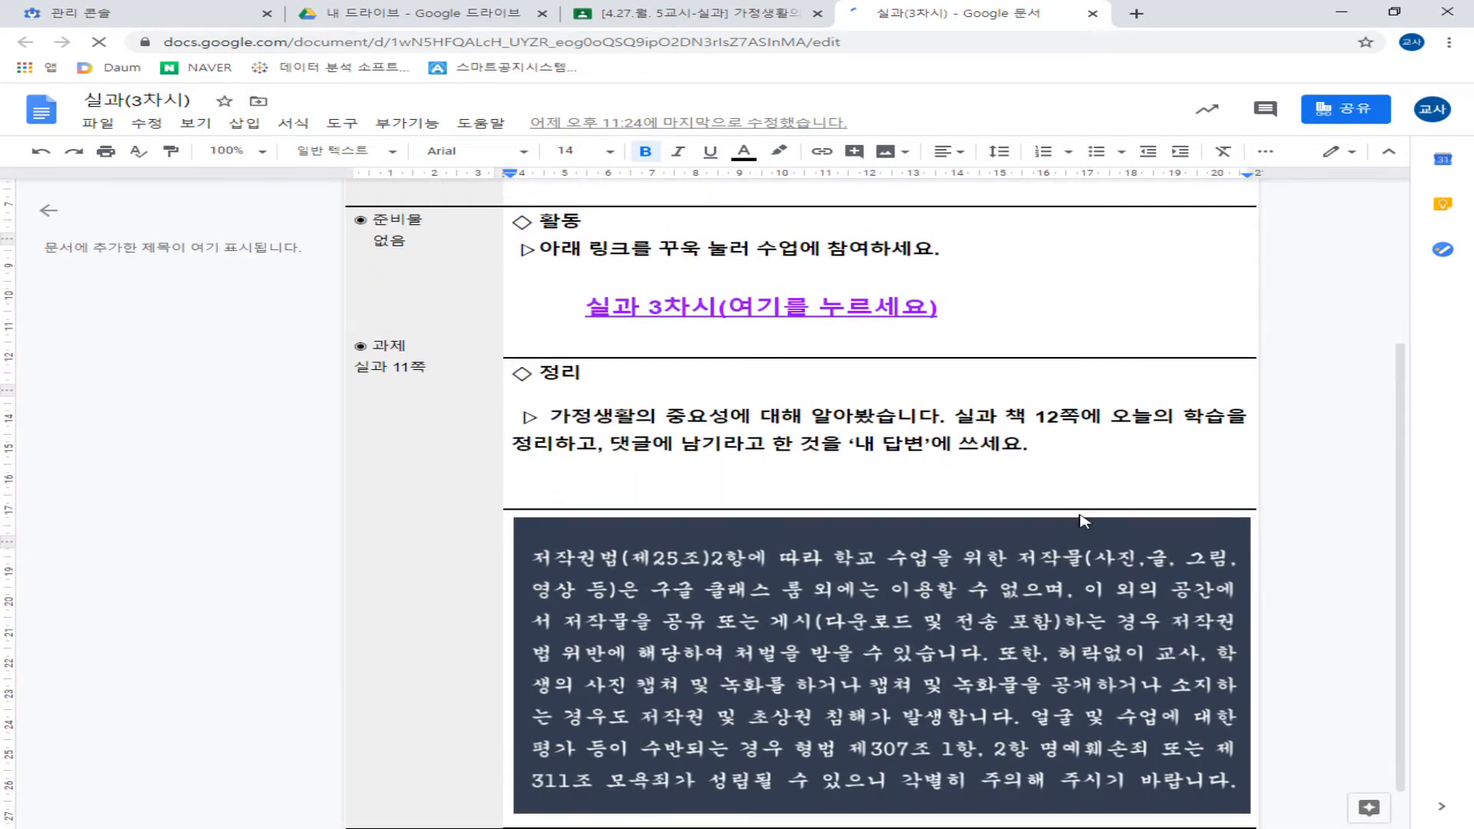
{"action": "scroll", "coordinate": [1083, 511], "scroll_direction": "up", "scroll_amount": 4}
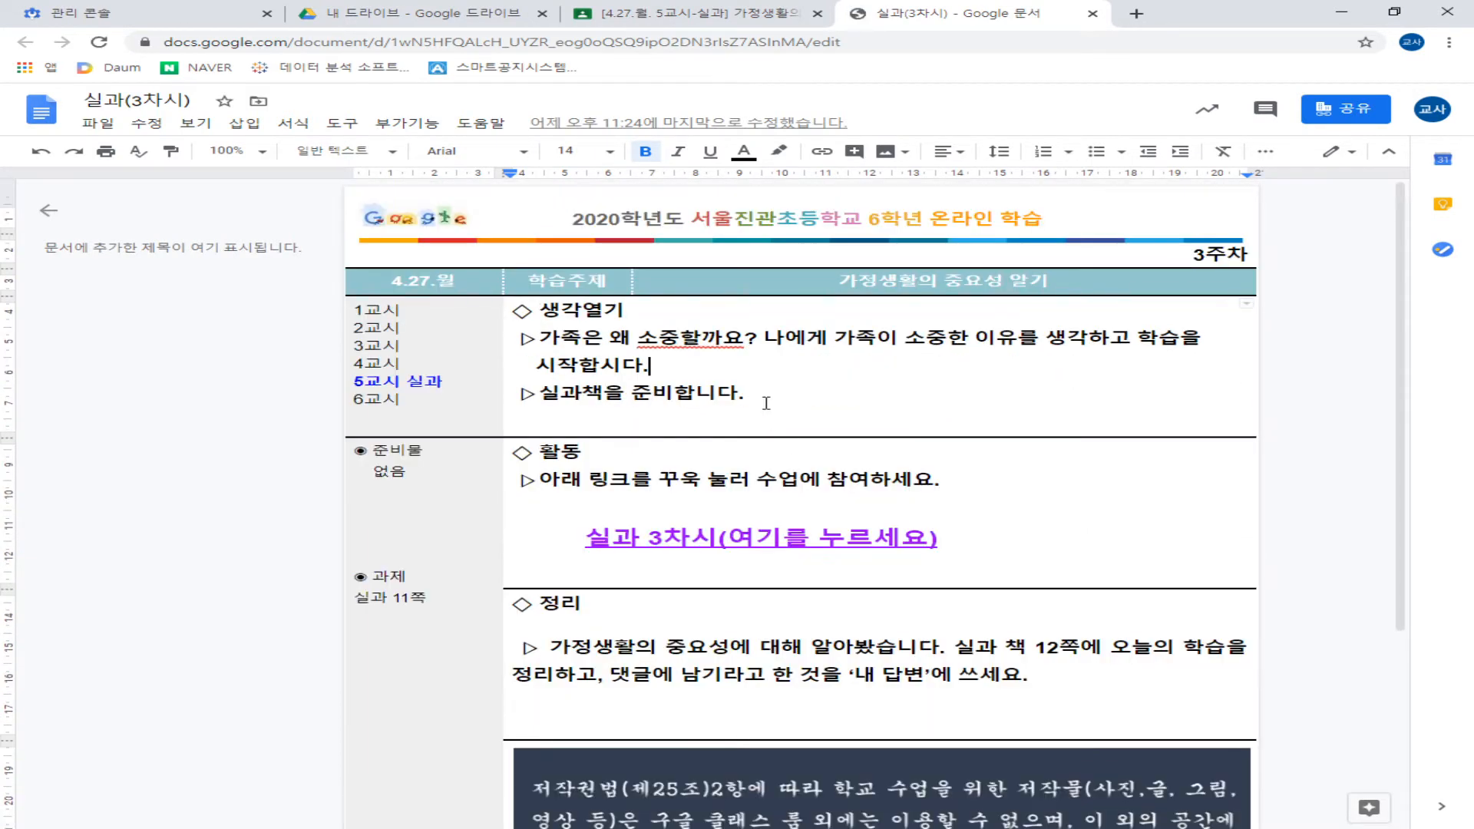
{"action": "left_click", "coordinate": [1014, 378]}
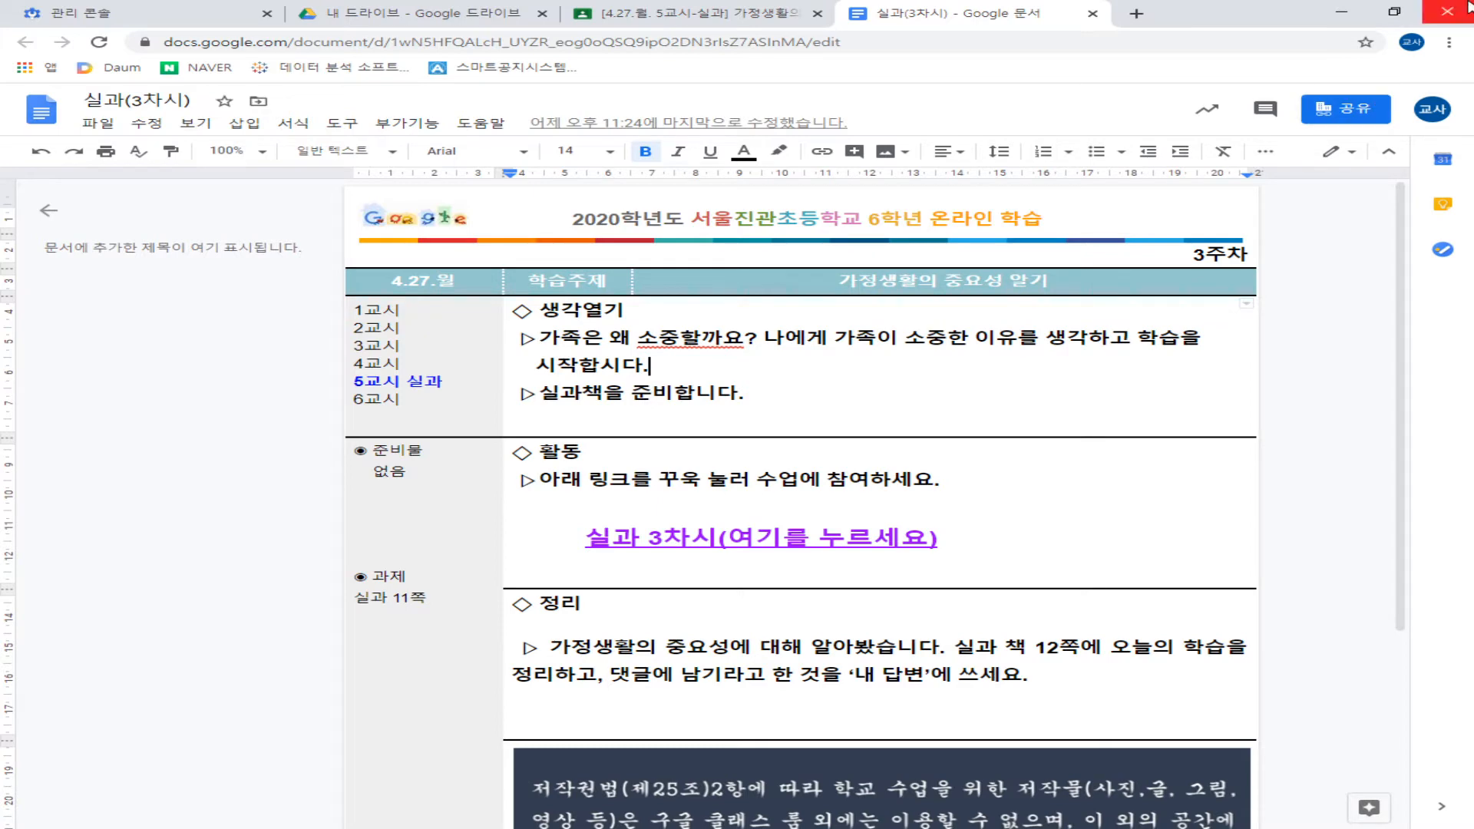
Step: Close the 실과(3차시) document, return to the (6-3)진관초 온라인 학습터 stream and look through its oldest announcements
{"action": "left_click", "coordinate": [1092, 14]}
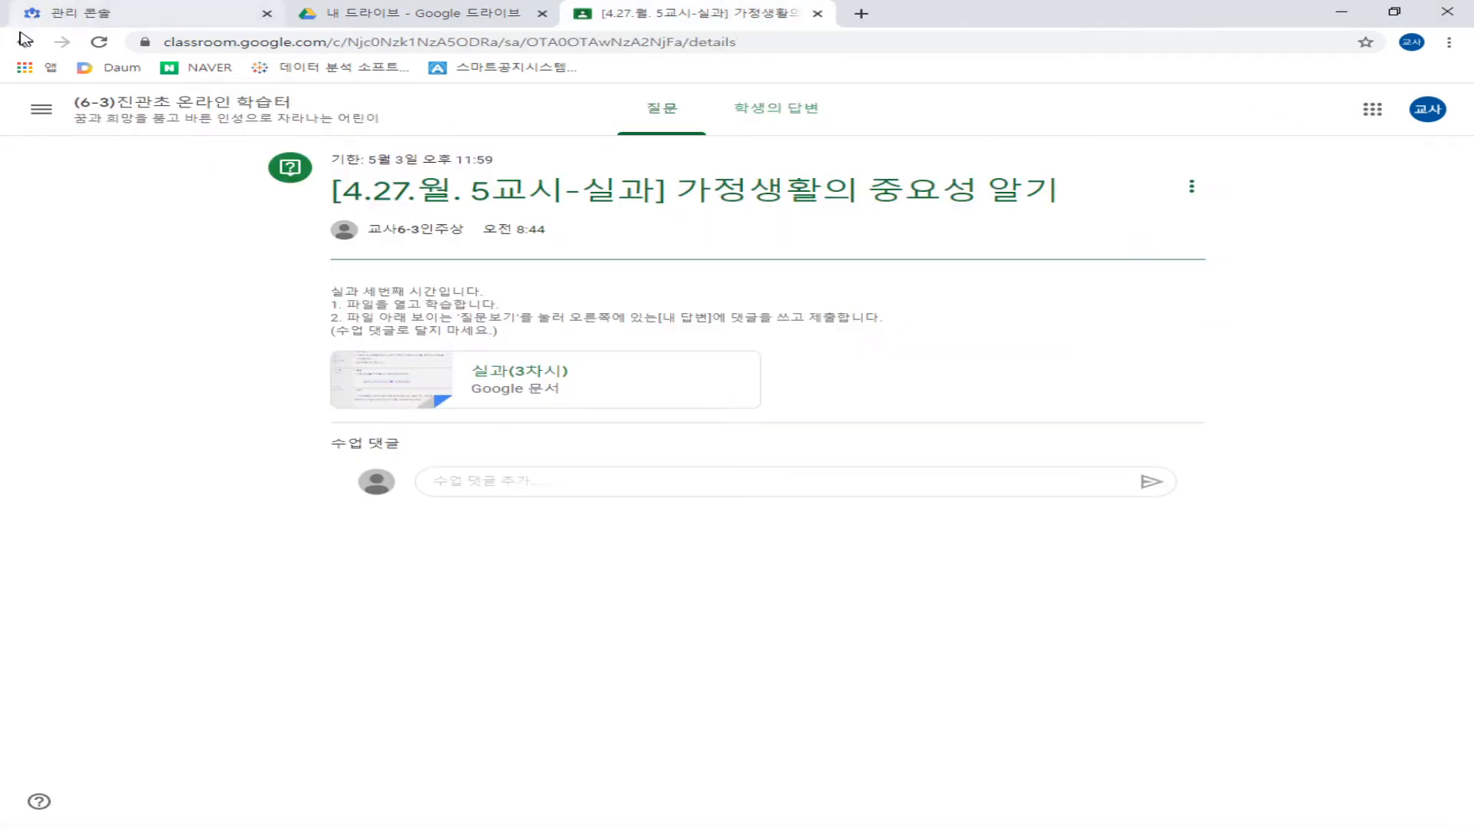
{"action": "left_click", "coordinate": [210, 117]}
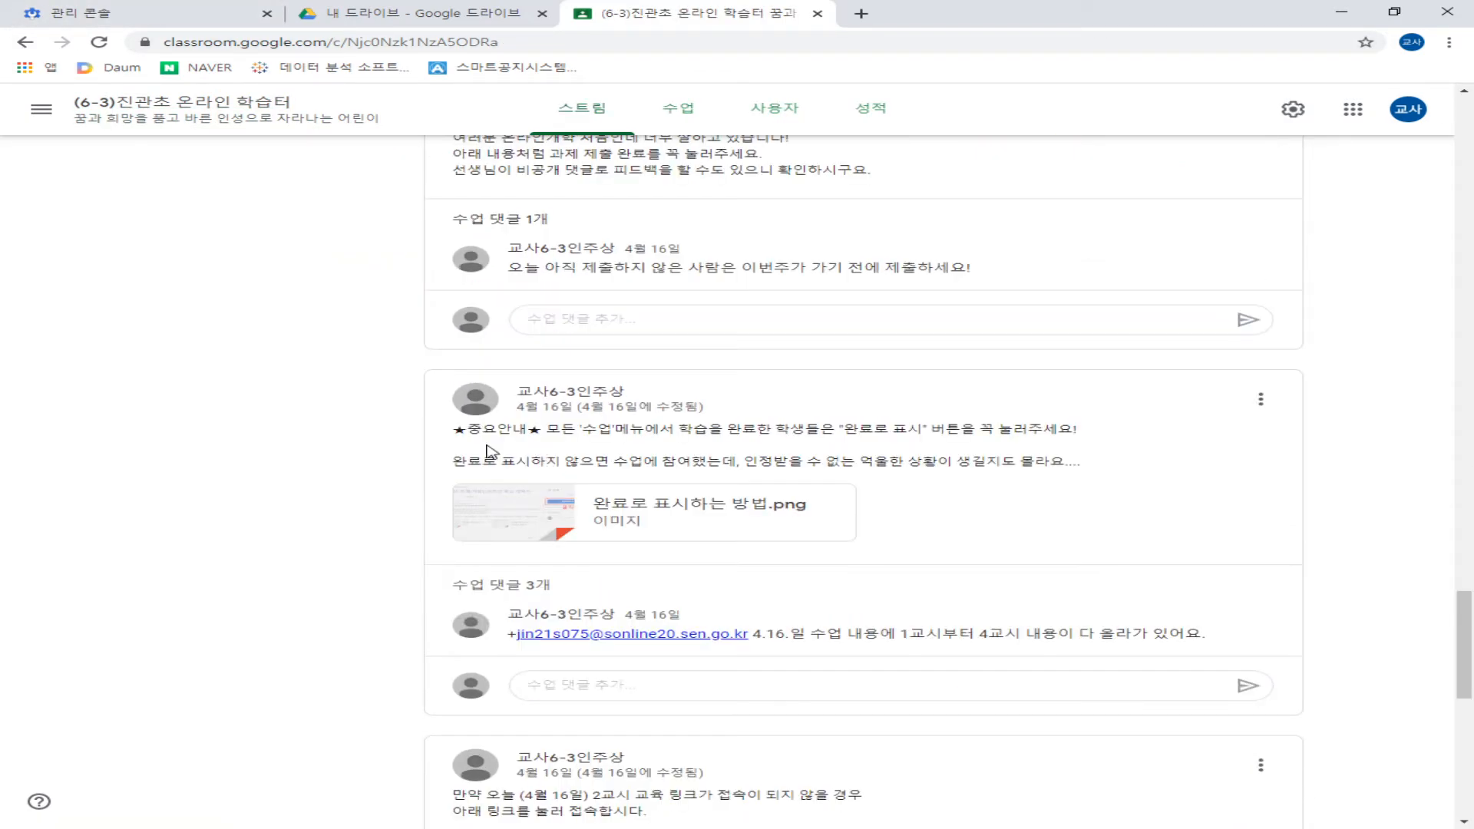
{"action": "scroll", "coordinate": [488, 452], "scroll_direction": "down", "scroll_amount": 4}
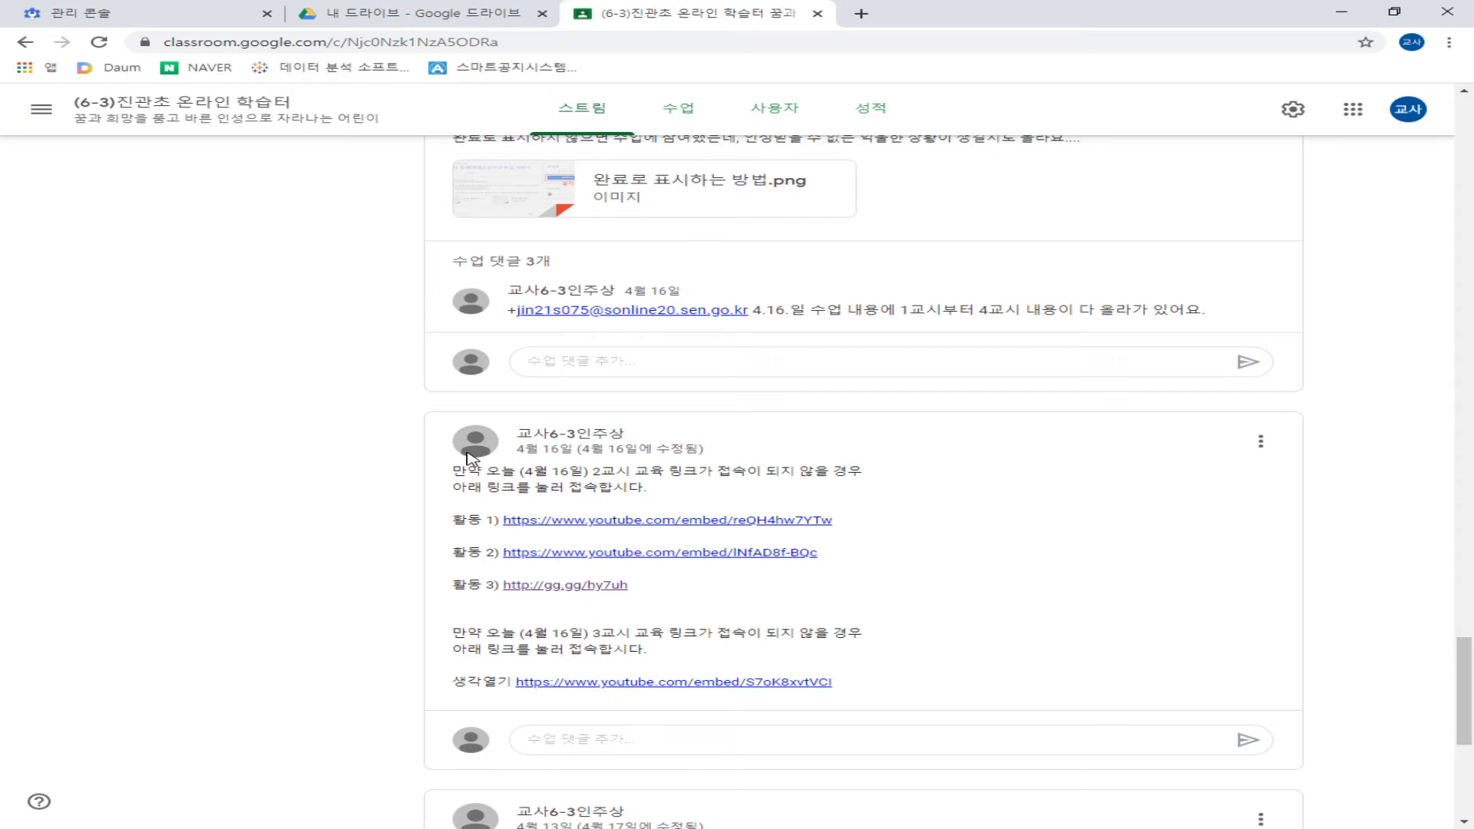
{"action": "scroll", "coordinate": [470, 458], "scroll_direction": "down", "scroll_amount": 6}
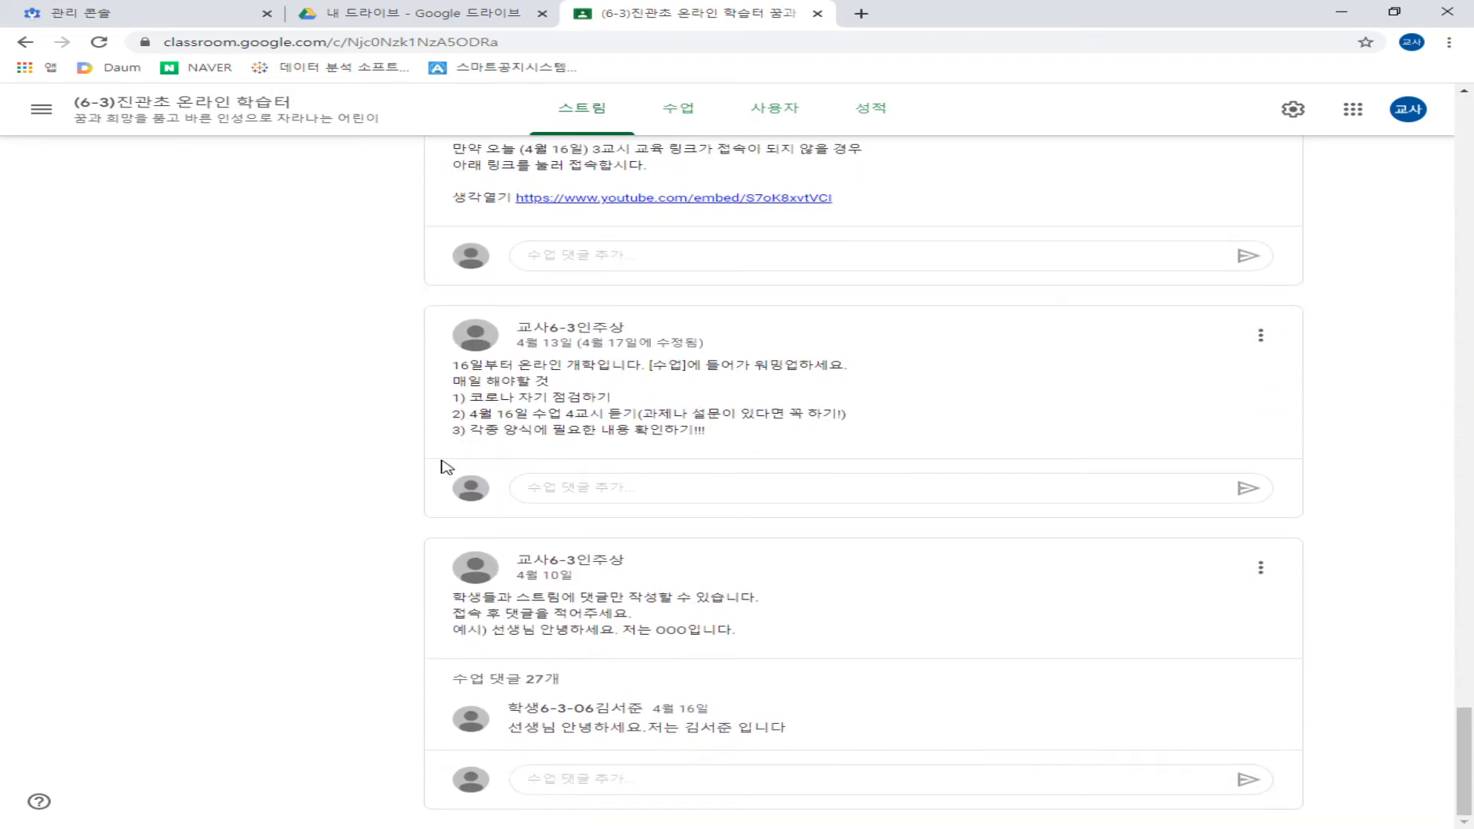
Step: Find the assignment [4.23. 목 2교시-체육] under [4.23.목] 온라인학습 in the classwork list and open its student work
{"action": "left_click", "coordinate": [678, 108]}
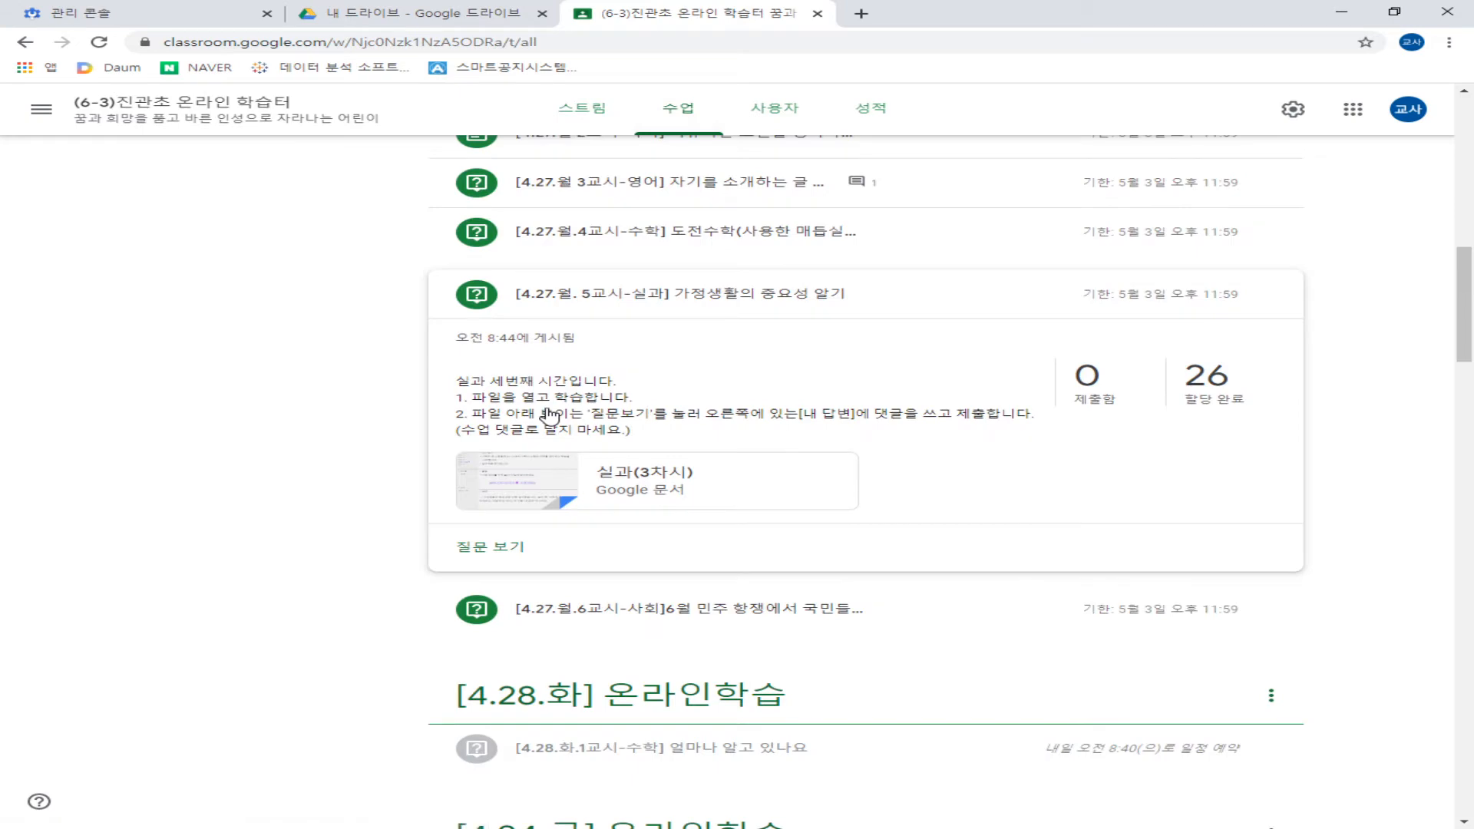
{"action": "scroll", "coordinate": [601, 468], "scroll_direction": "down", "scroll_amount": 5}
{"action": "scroll", "coordinate": [601, 468], "scroll_direction": "down", "scroll_amount": 2}
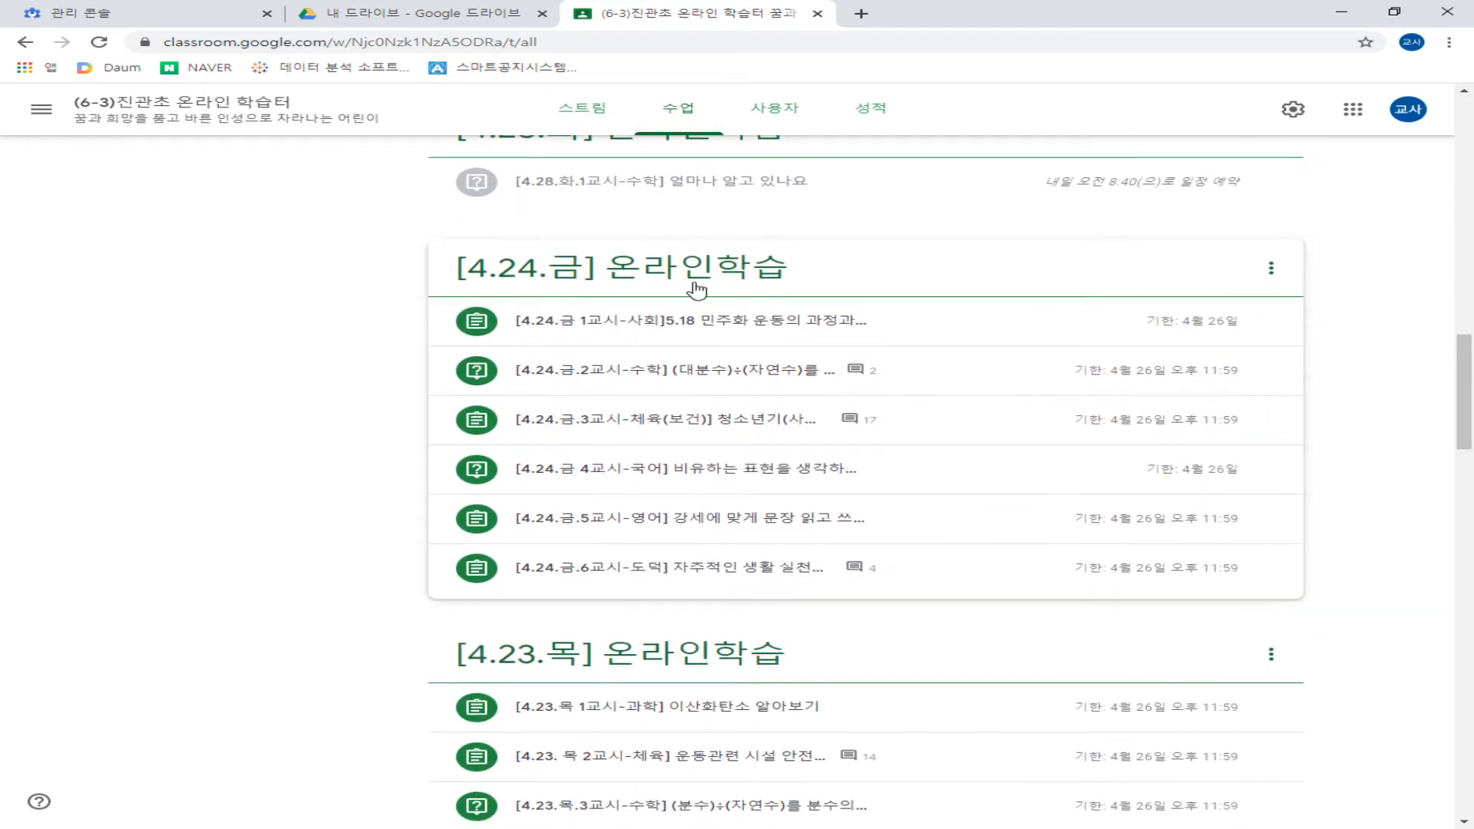
{"action": "scroll", "coordinate": [695, 299], "scroll_direction": "down", "scroll_amount": 1}
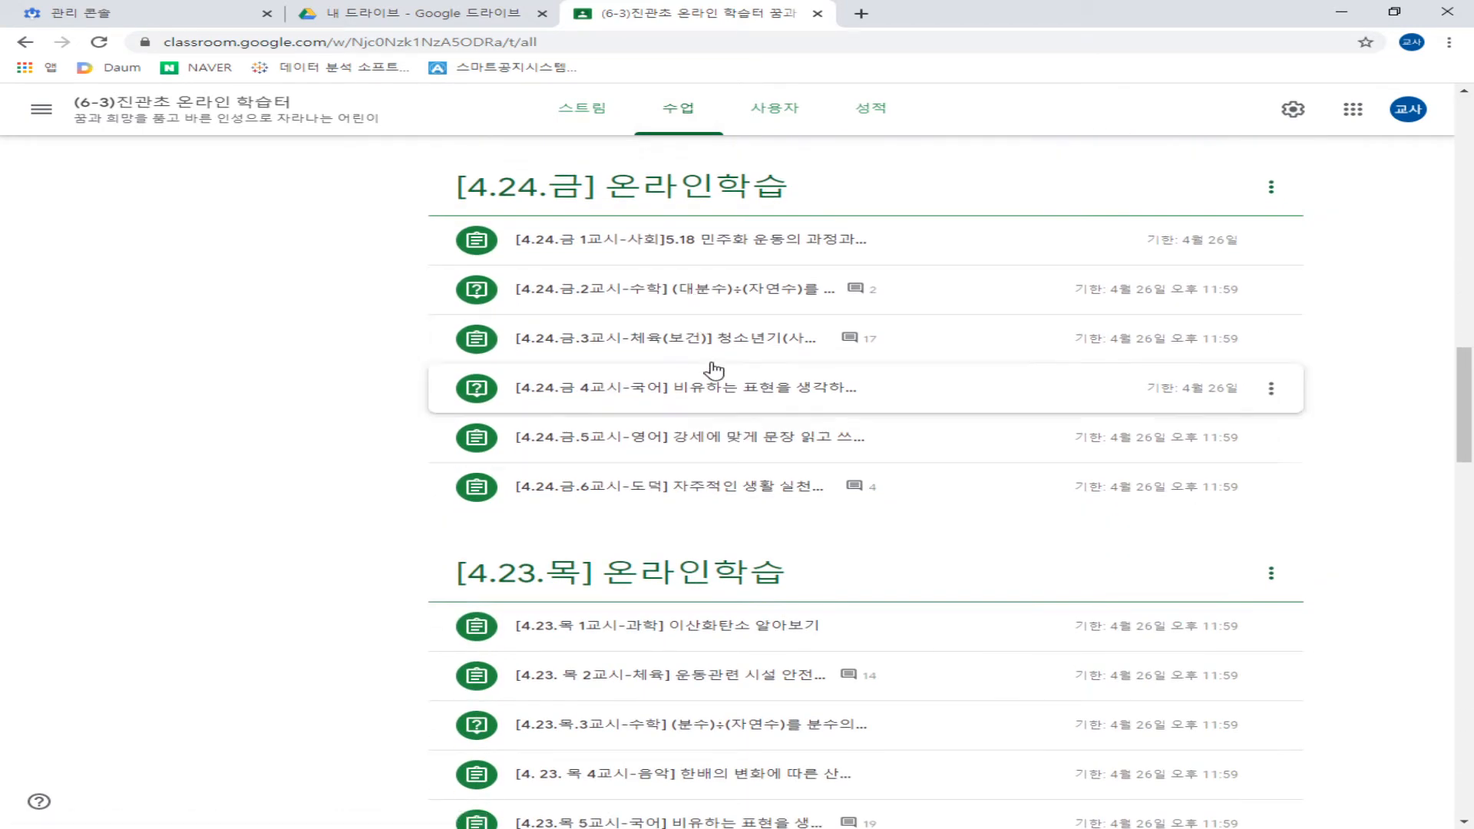
{"action": "scroll", "coordinate": [699, 431], "scroll_direction": "down", "scroll_amount": 4}
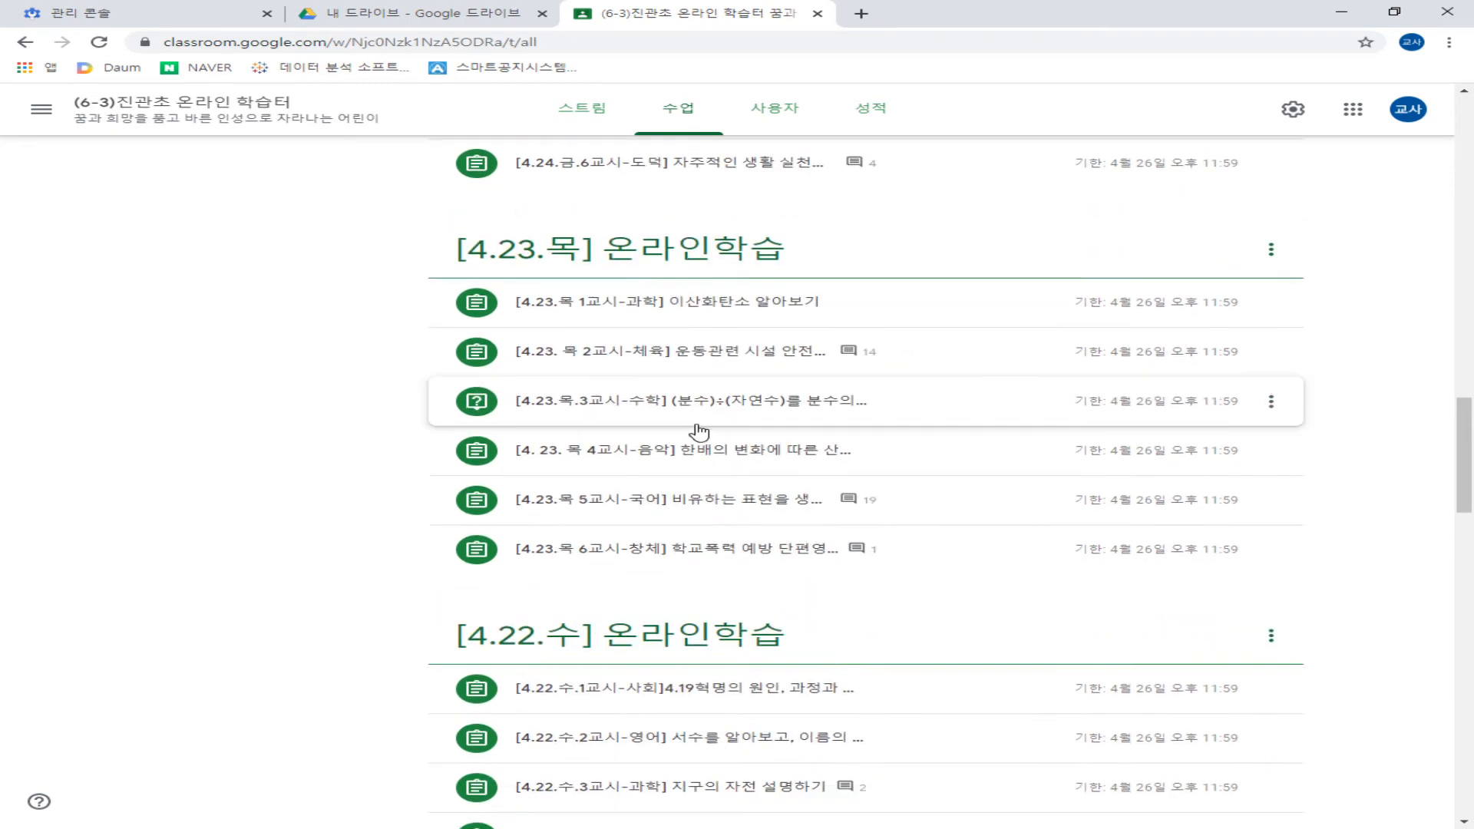
{"action": "left_click", "coordinate": [674, 354]}
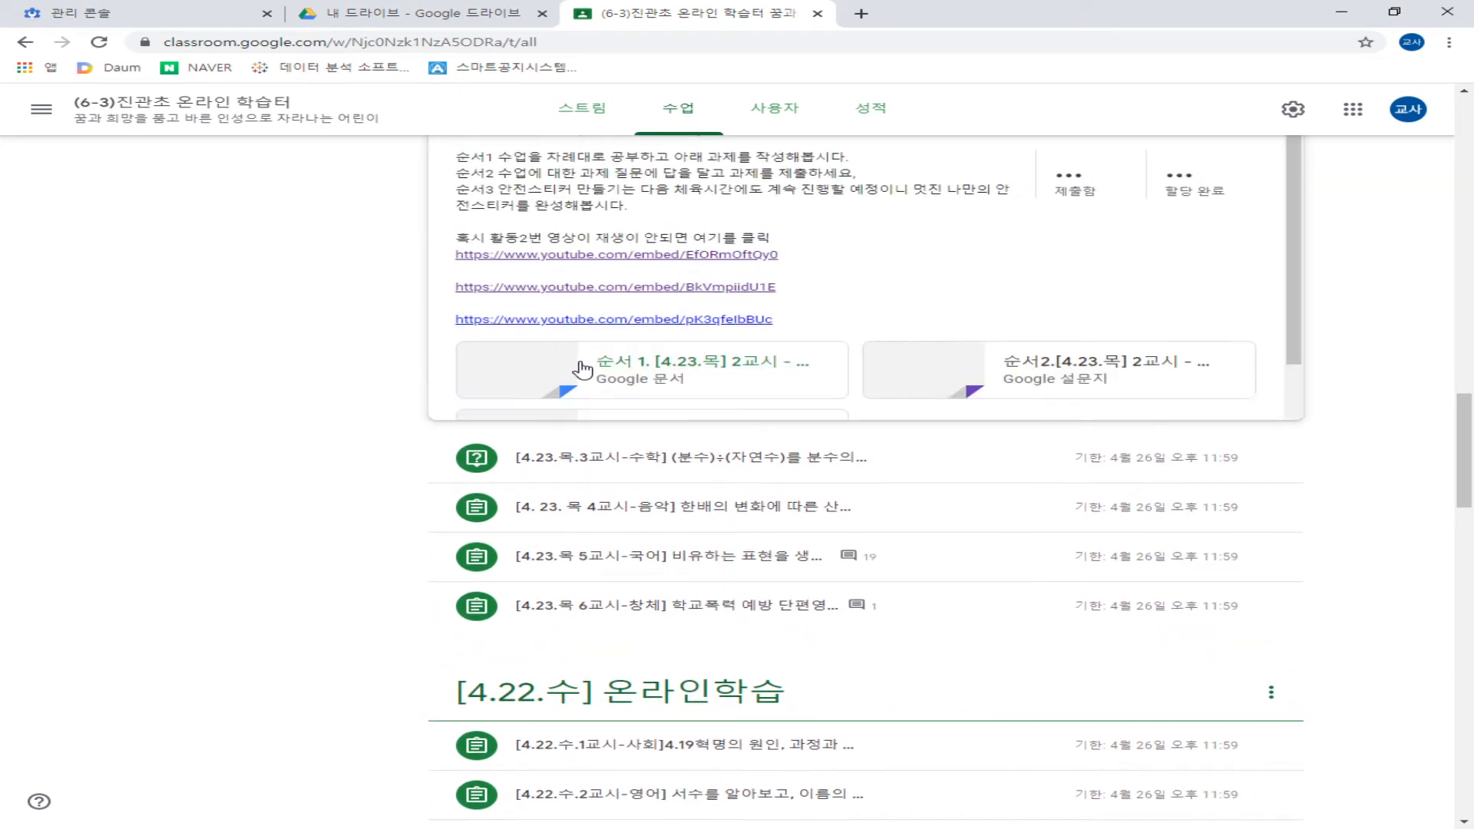
{"action": "left_click", "coordinate": [494, 626]}
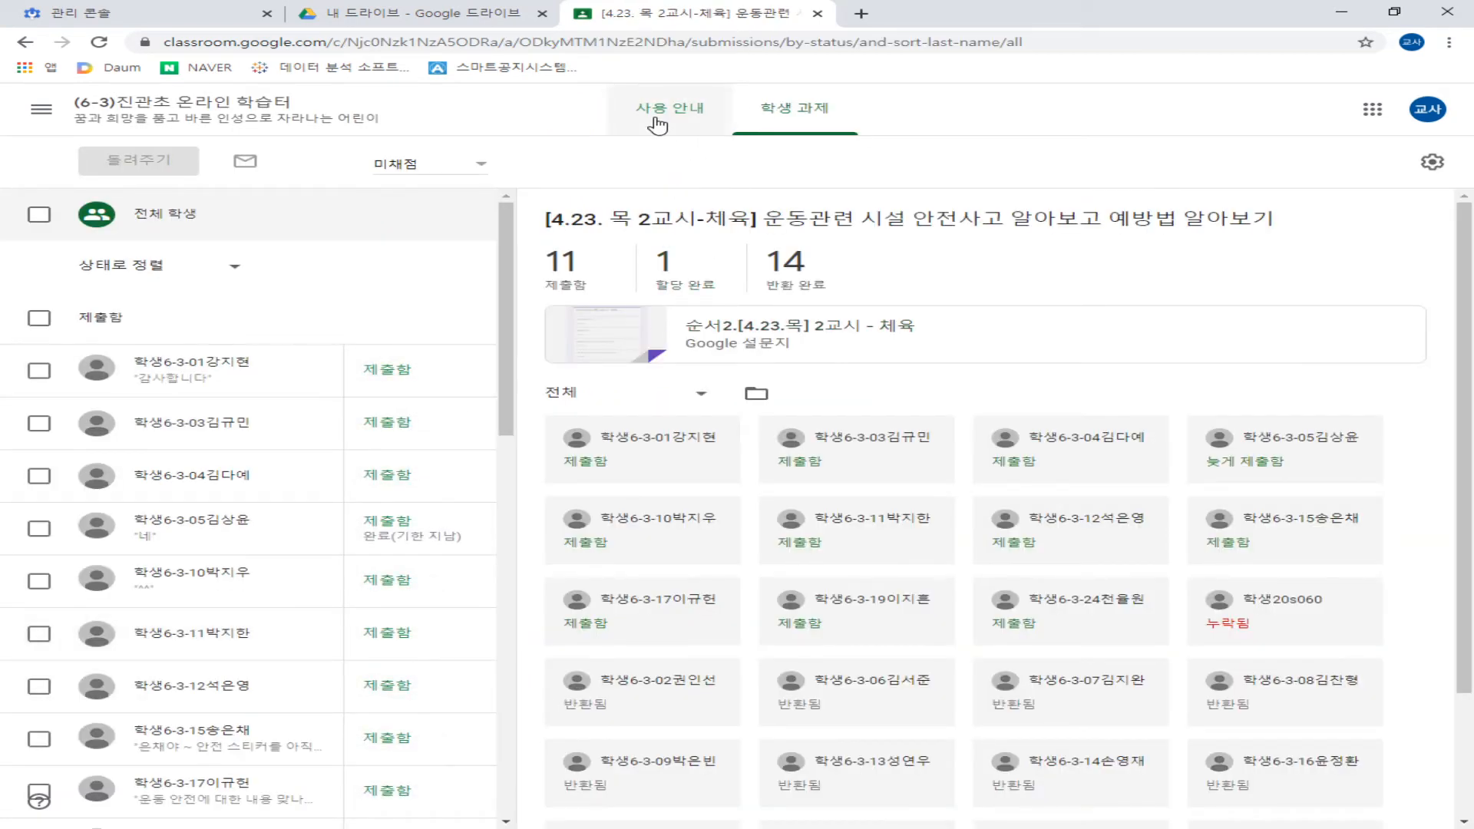
Step: Open the assignment's instructions and read through the class comments exchanged between the students and the teacher
{"action": "left_click", "coordinate": [657, 124]}
{"action": "scroll", "coordinate": [561, 276], "scroll_direction": "down", "scroll_amount": 1}
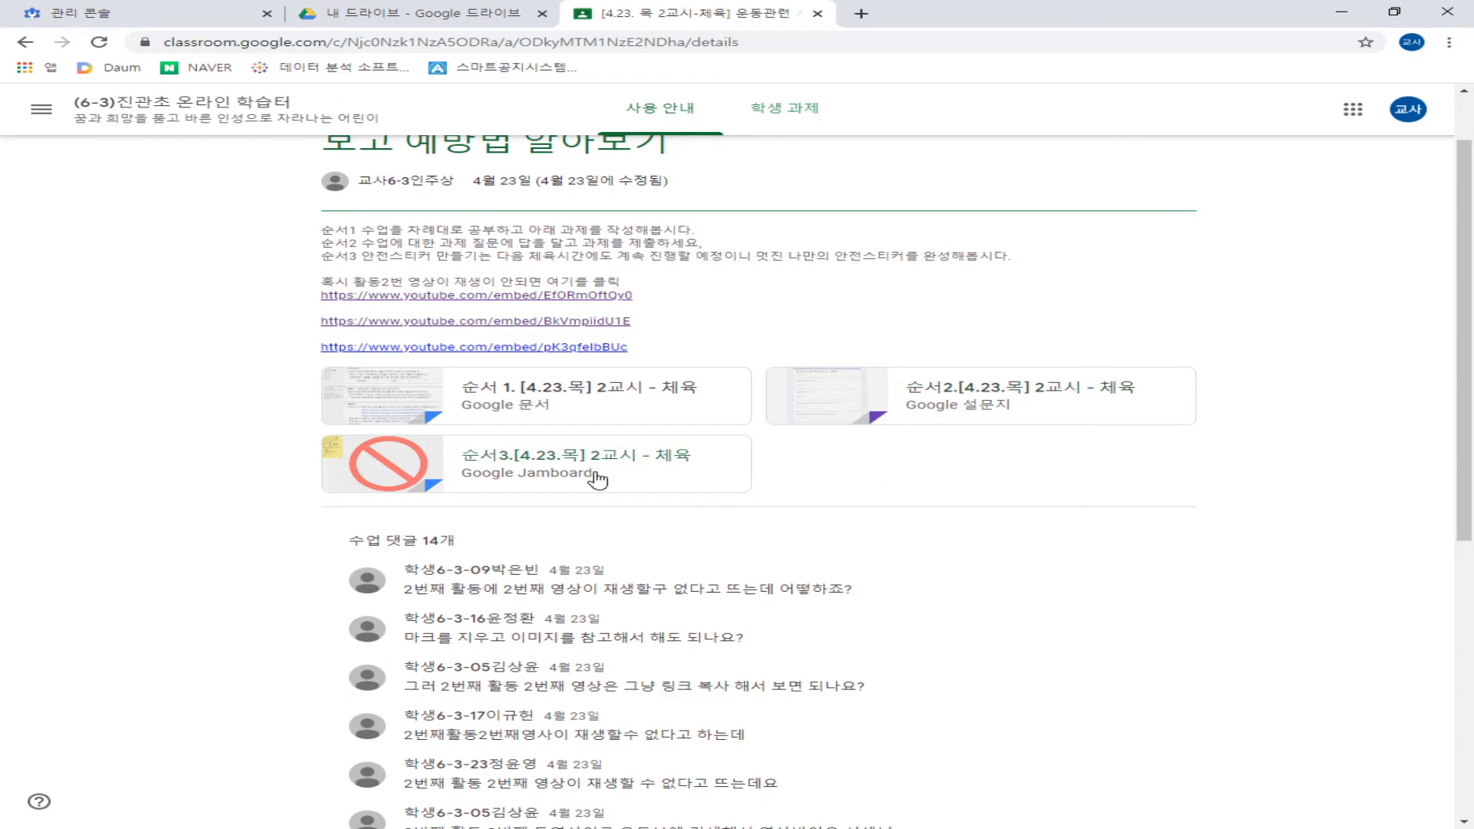
{"action": "scroll", "coordinate": [603, 483], "scroll_direction": "down", "scroll_amount": 2}
{"action": "scroll", "coordinate": [614, 538], "scroll_direction": "up", "scroll_amount": 3}
{"action": "scroll", "coordinate": [622, 461], "scroll_direction": "down", "scroll_amount": 5}
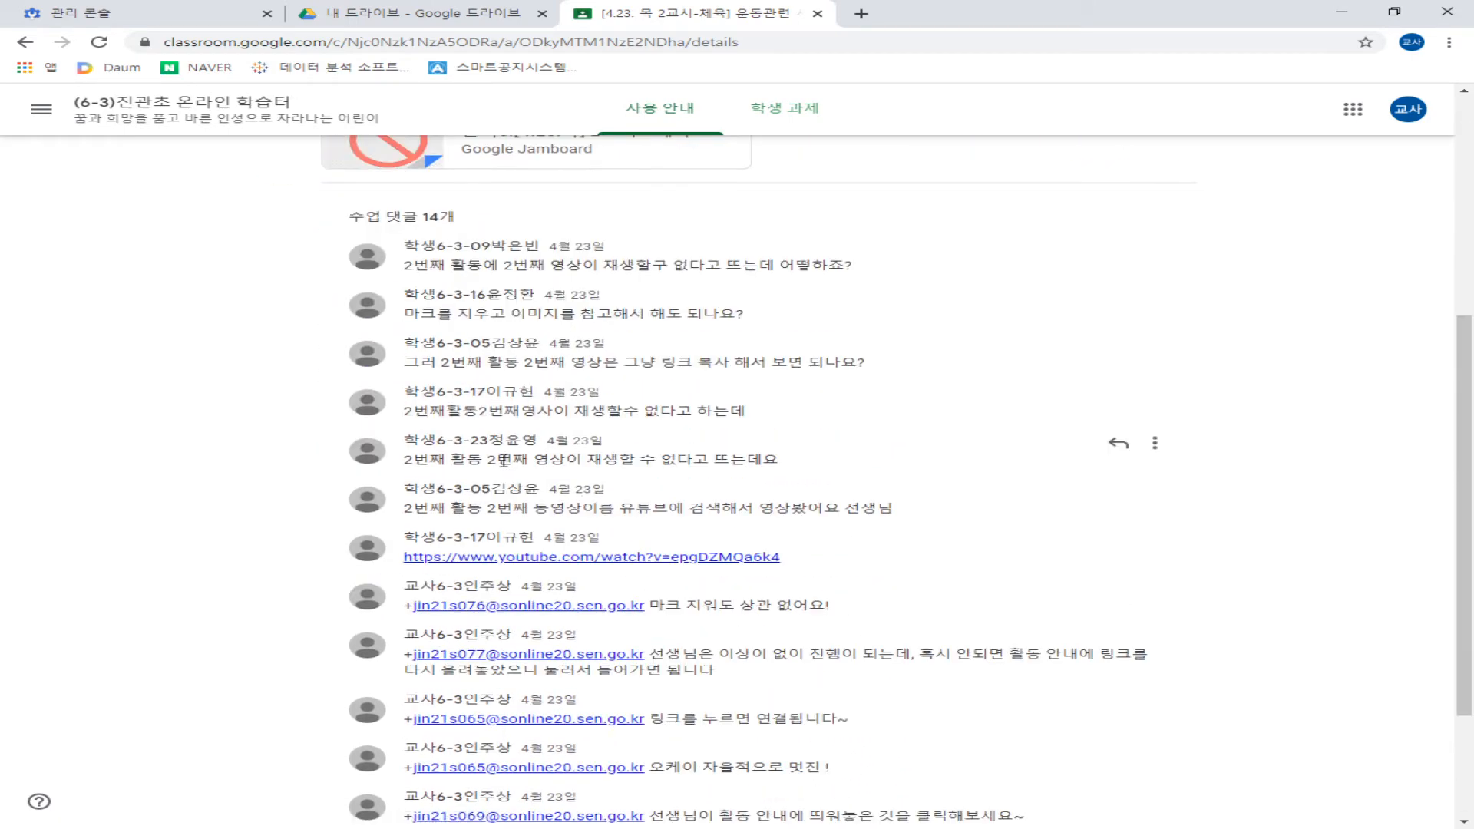
{"action": "scroll", "coordinate": [643, 313], "scroll_direction": "down", "scroll_amount": 2}
{"action": "scroll", "coordinate": [538, 346], "scroll_direction": "up", "scroll_amount": 4}
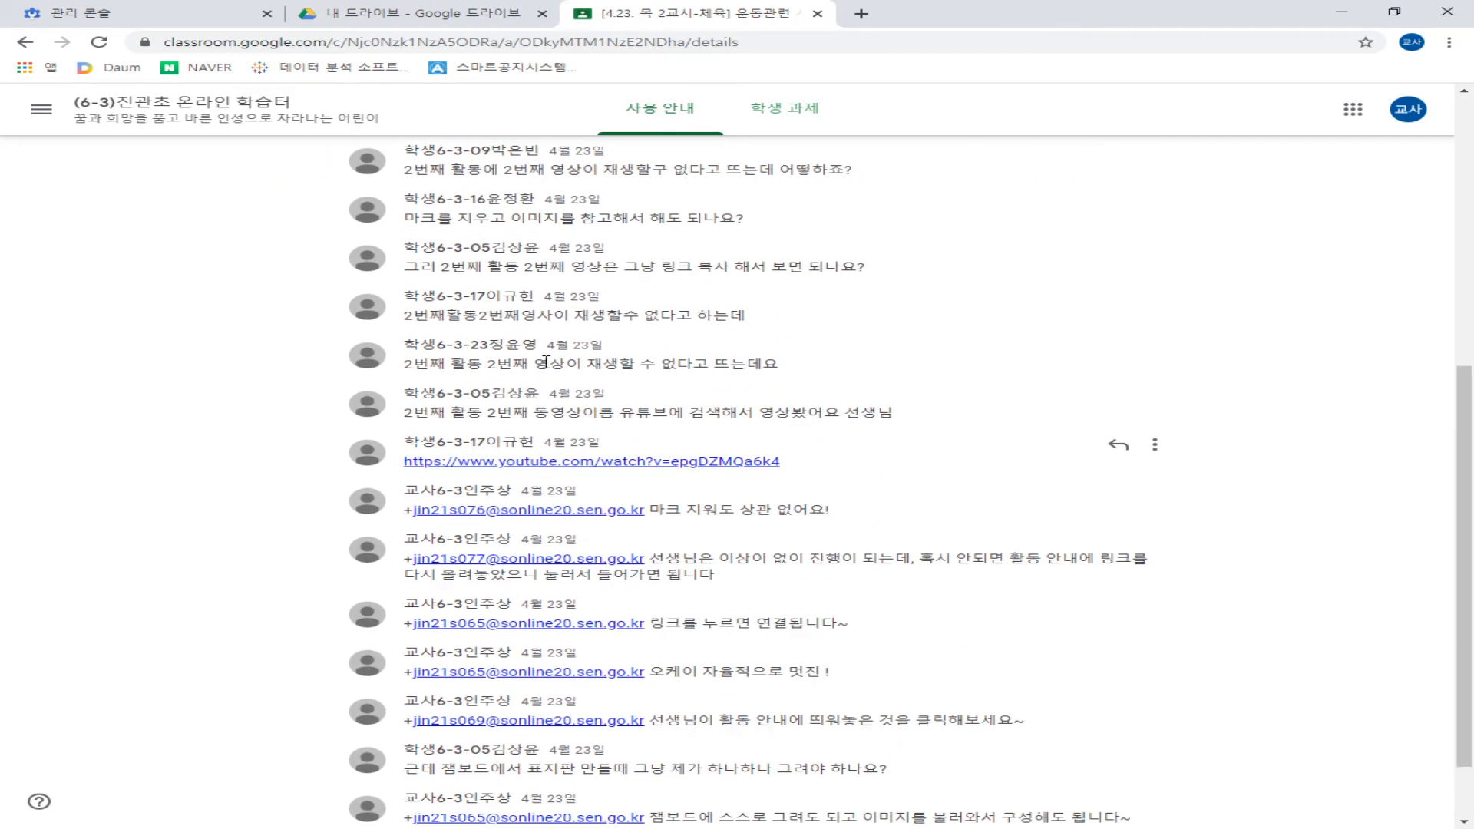
{"action": "scroll", "coordinate": [718, 584], "scroll_direction": "down", "scroll_amount": 4}
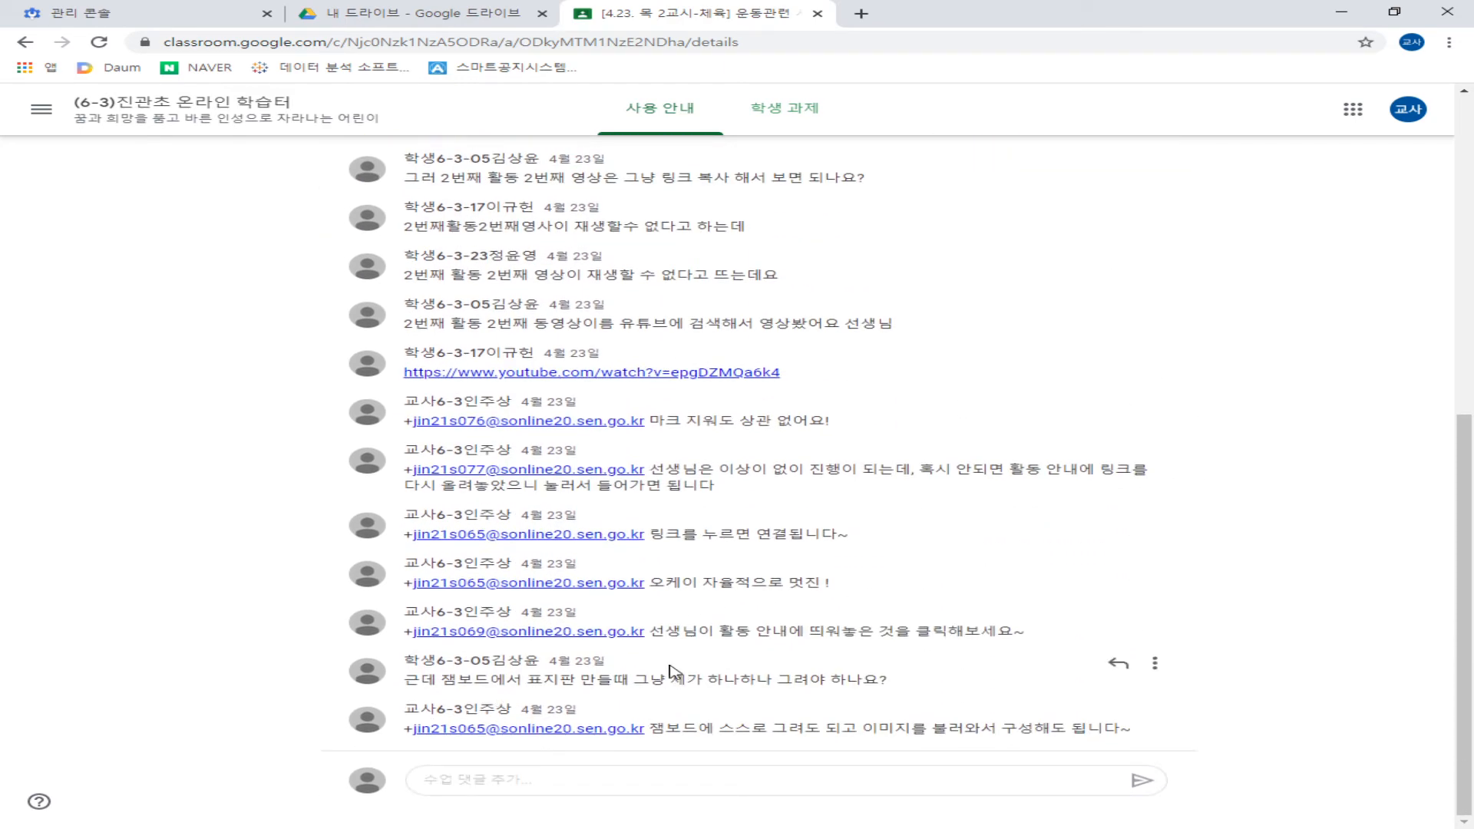
{"action": "scroll", "coordinate": [668, 668], "scroll_direction": "up", "scroll_amount": 8}
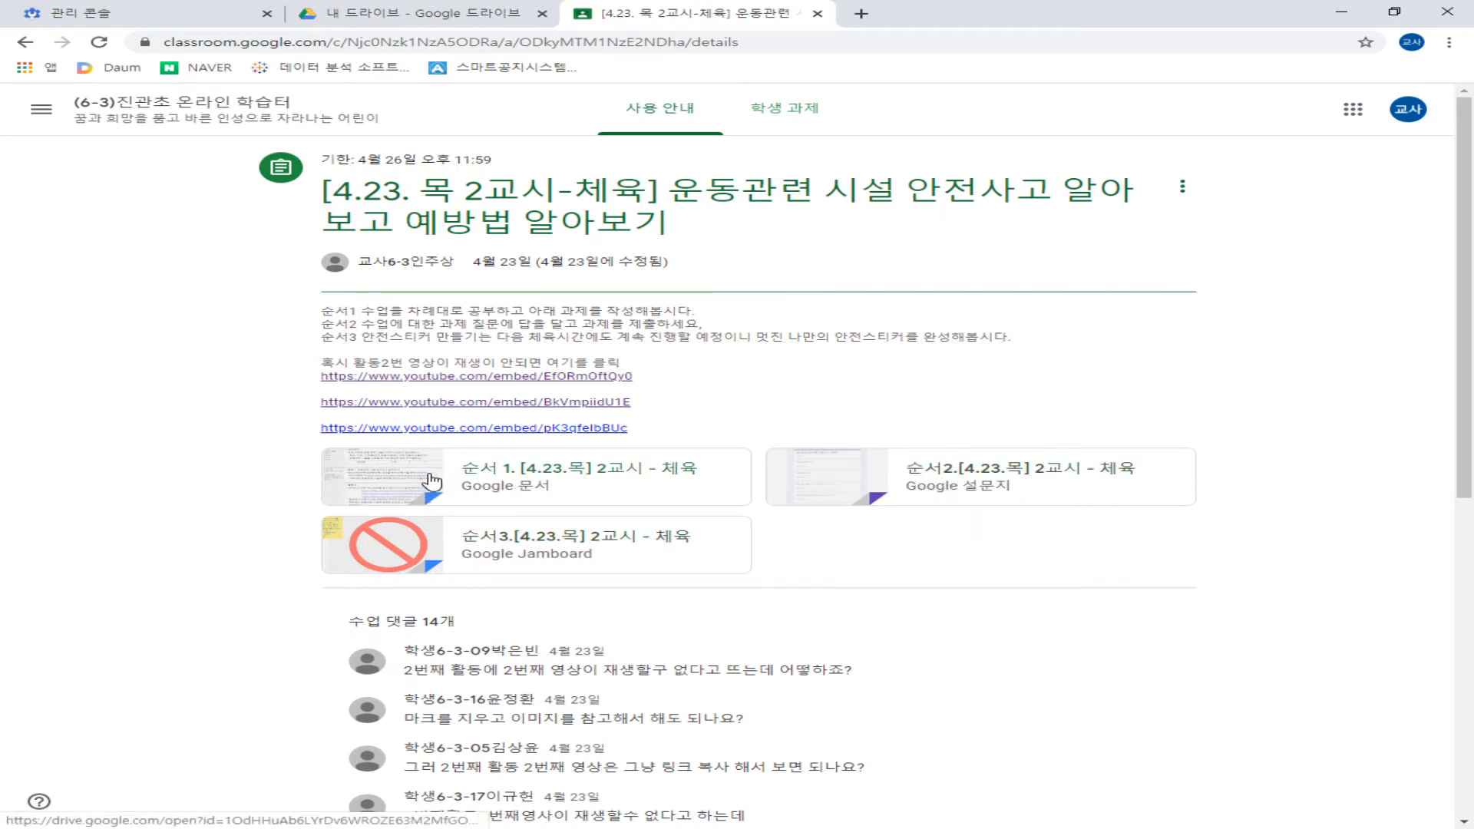
Step: Open the attached document 순서 1. [4.23.목] 2교시 - 체육, read through its lesson activities, and close it
{"action": "left_click", "coordinate": [482, 483]}
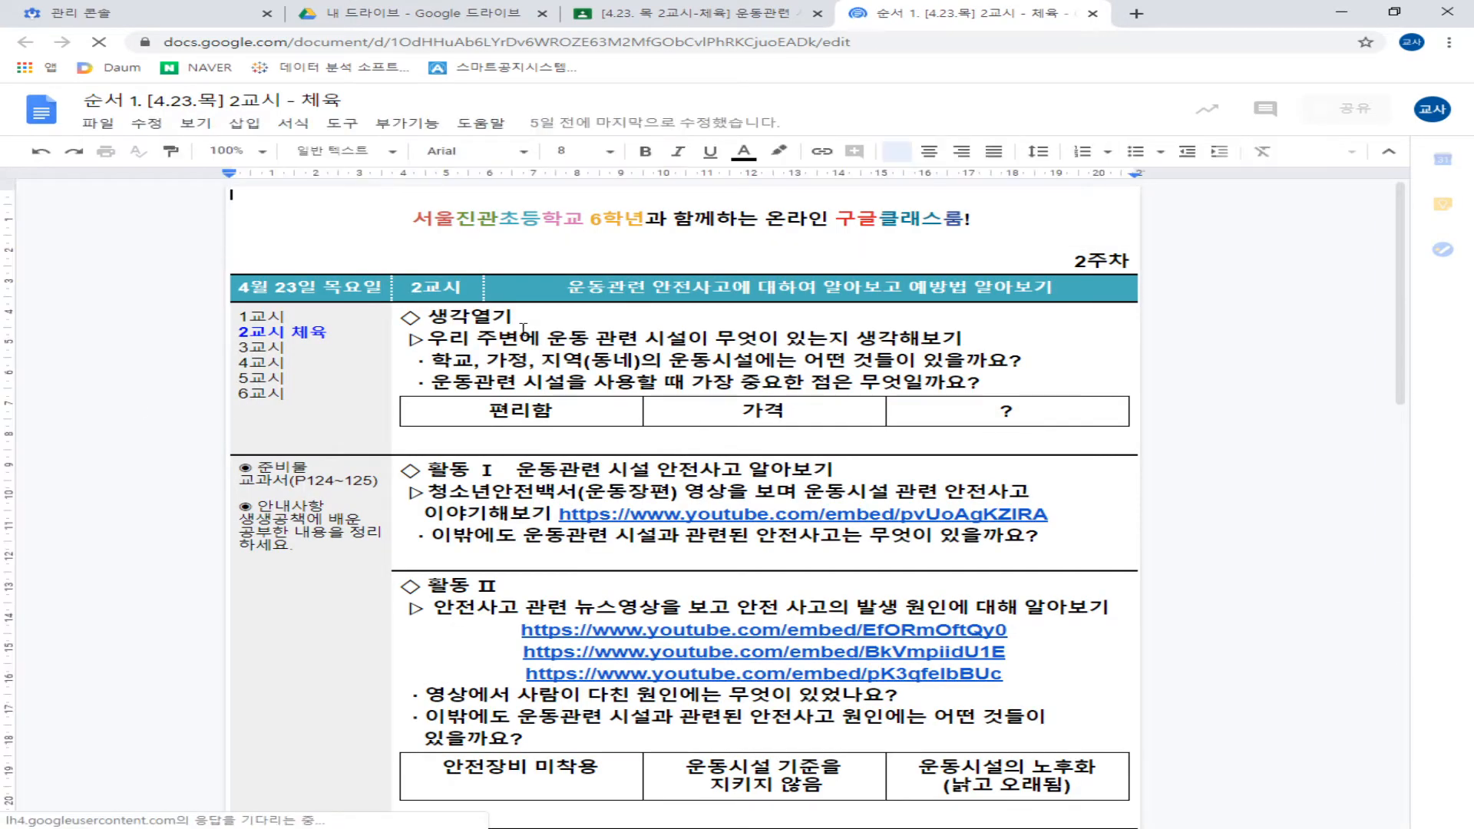
{"action": "scroll", "coordinate": [686, 418], "scroll_direction": "down", "scroll_amount": 4}
{"action": "scroll", "coordinate": [683, 436], "scroll_direction": "down", "scroll_amount": 6}
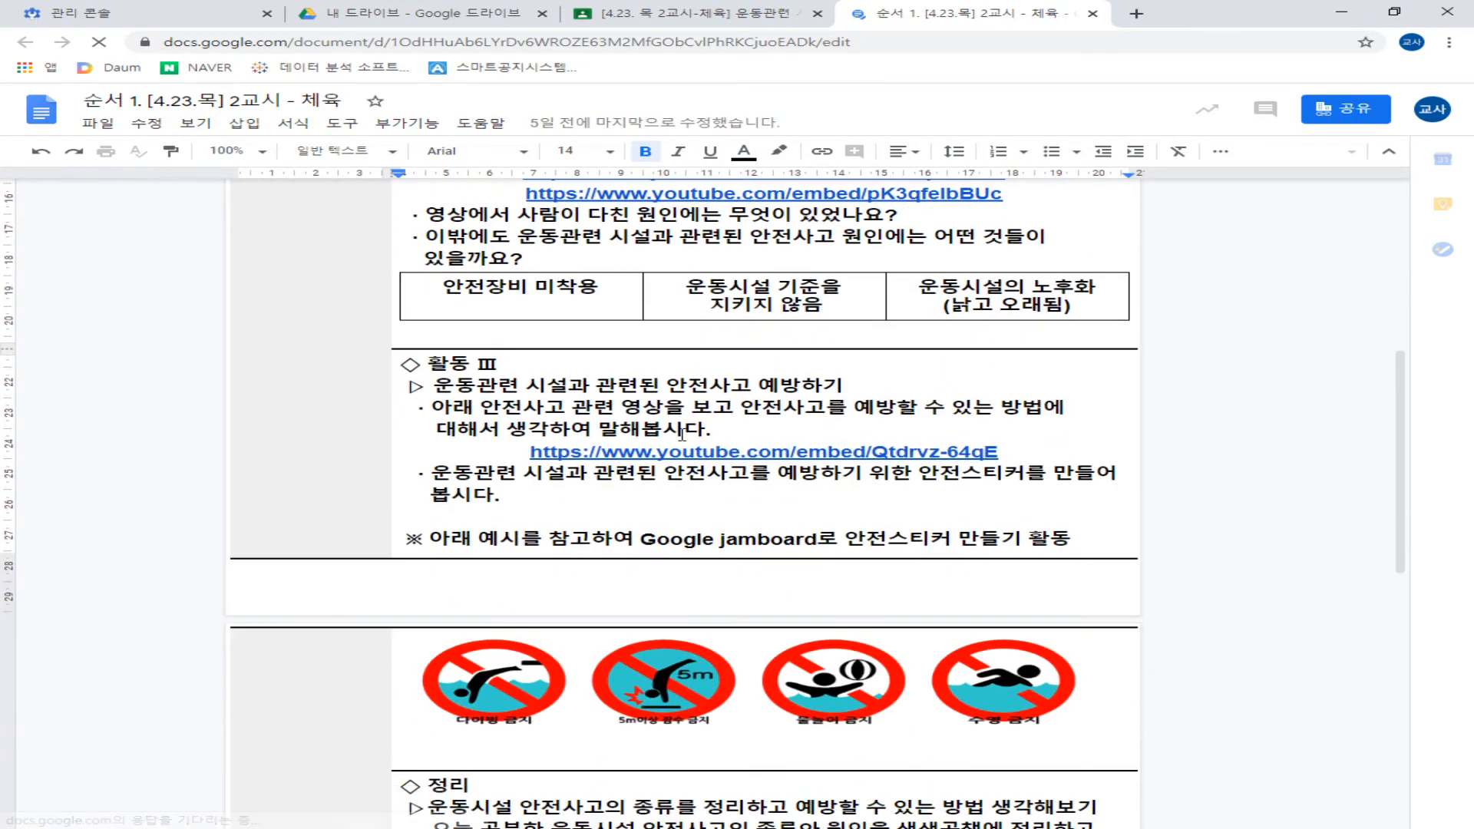
{"action": "scroll", "coordinate": [690, 468], "scroll_direction": "up", "scroll_amount": 7}
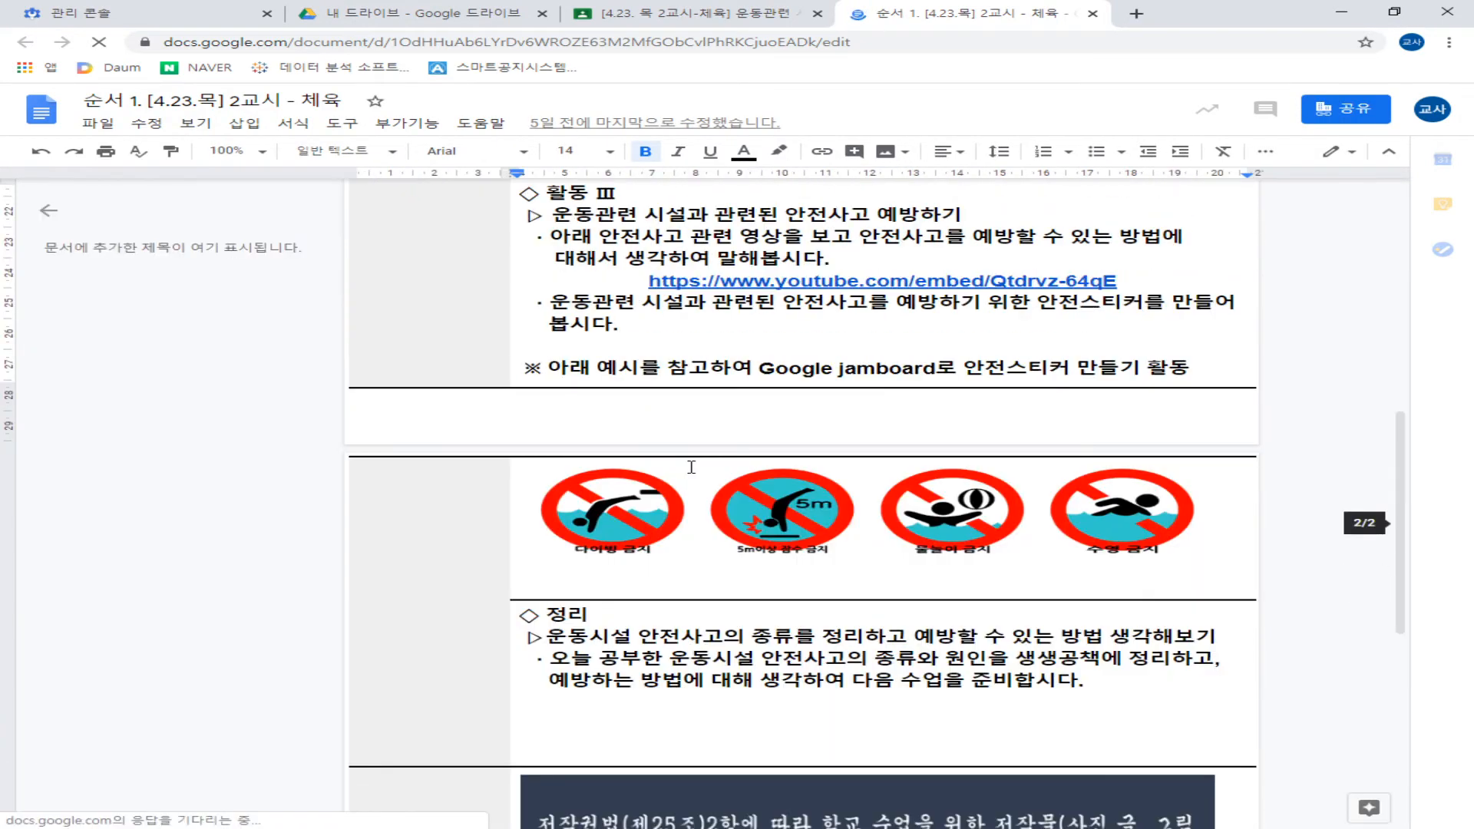
{"action": "left_click", "coordinate": [1091, 14]}
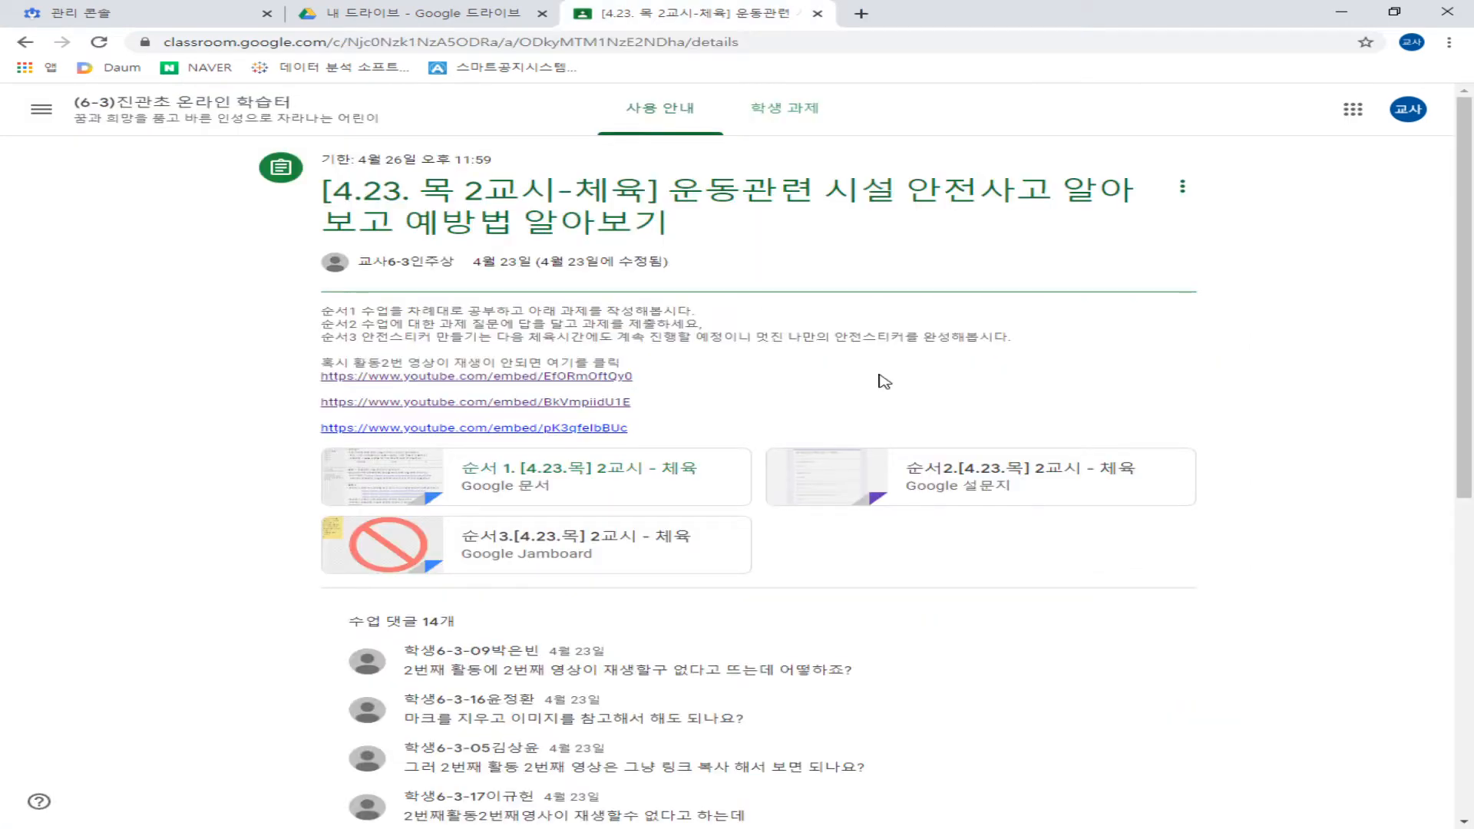
Step: View the questions in the attached form 순서2.[4.23.목] 2교시 - 체육, and close it
{"action": "left_click", "coordinate": [1050, 494]}
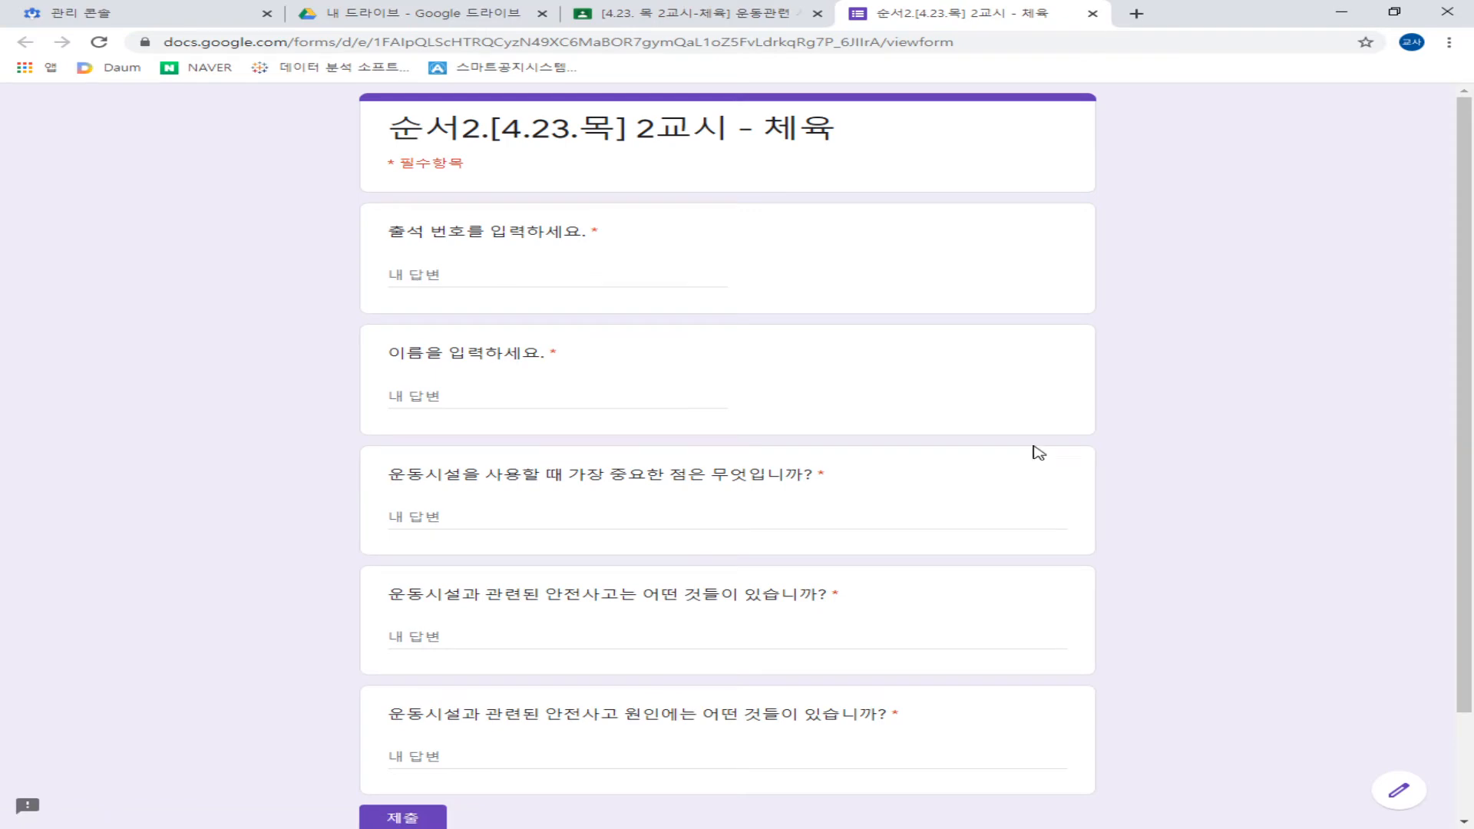
{"action": "scroll", "coordinate": [866, 460], "scroll_direction": "down", "scroll_amount": 1}
{"action": "scroll", "coordinate": [549, 441], "scroll_direction": "down", "scroll_amount": 1}
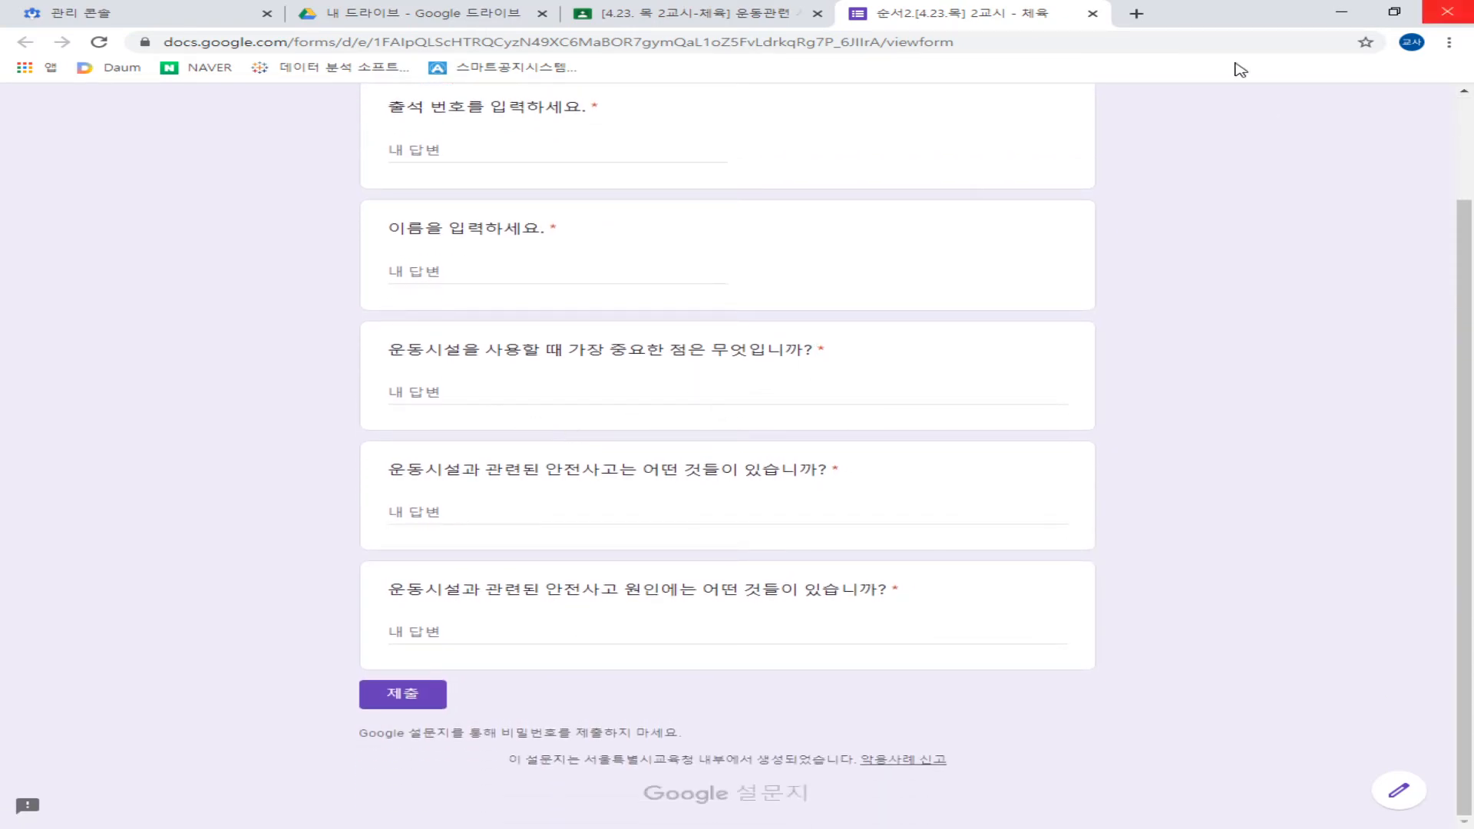
{"action": "scroll", "coordinate": [929, 307], "scroll_direction": "up", "scroll_amount": 2}
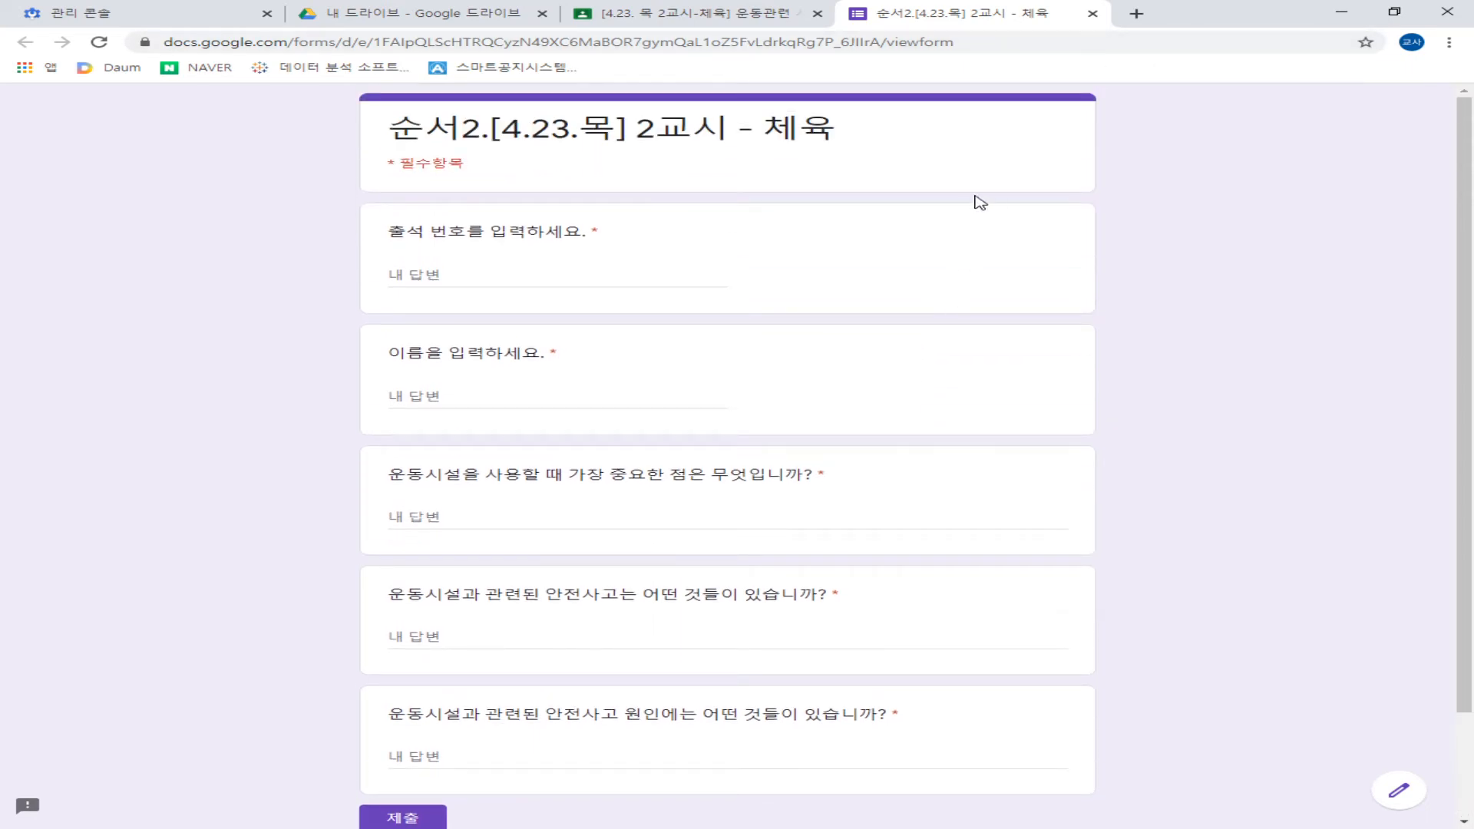
{"action": "left_click", "coordinate": [1093, 15]}
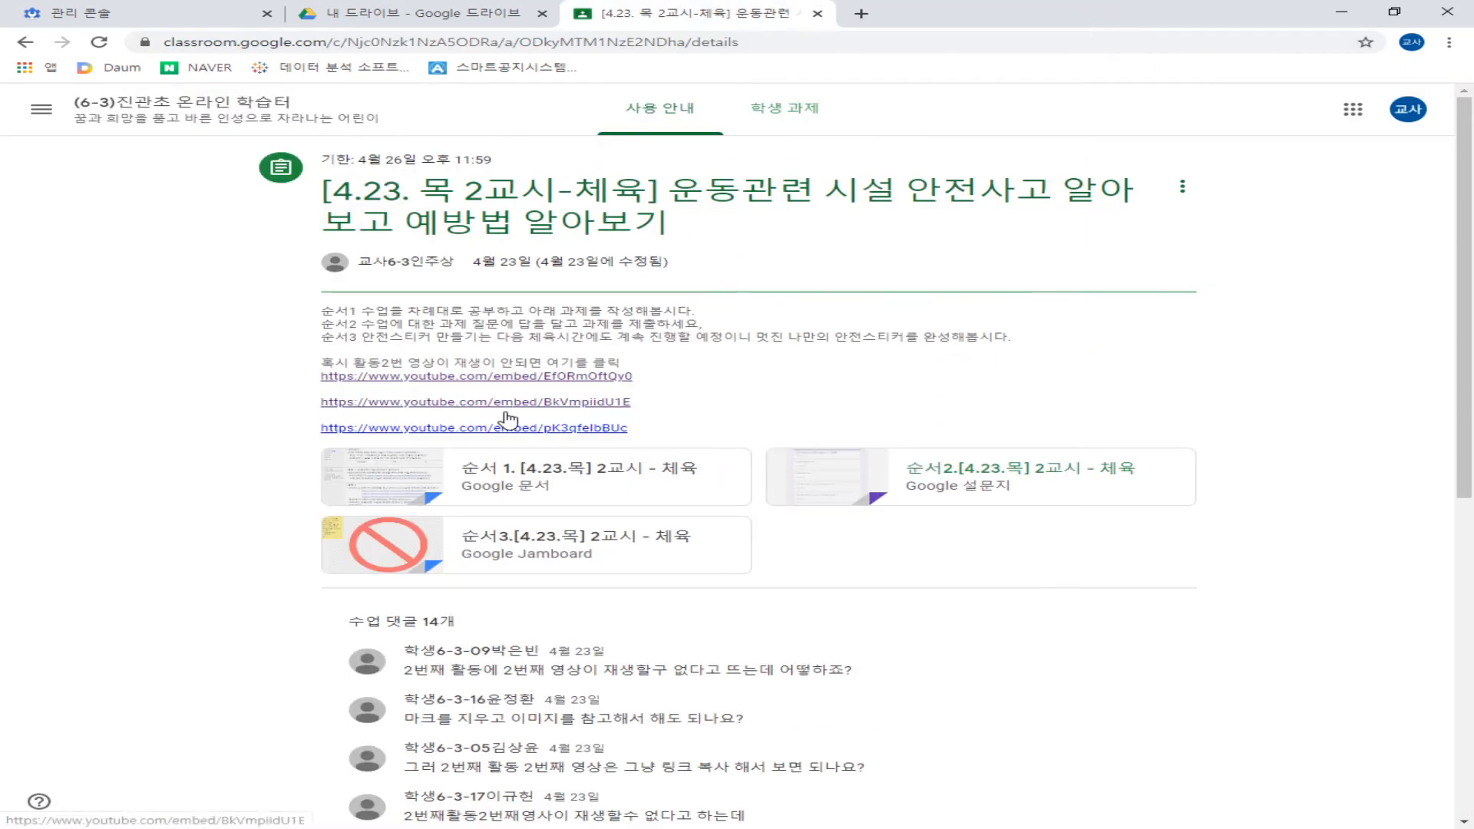
Step: View the safety sticker template in the attached Jamboard 순서3.[4.23.목] 2교시 - 체육, and close it
{"action": "scroll", "coordinate": [529, 400], "scroll_direction": "down", "scroll_amount": 2}
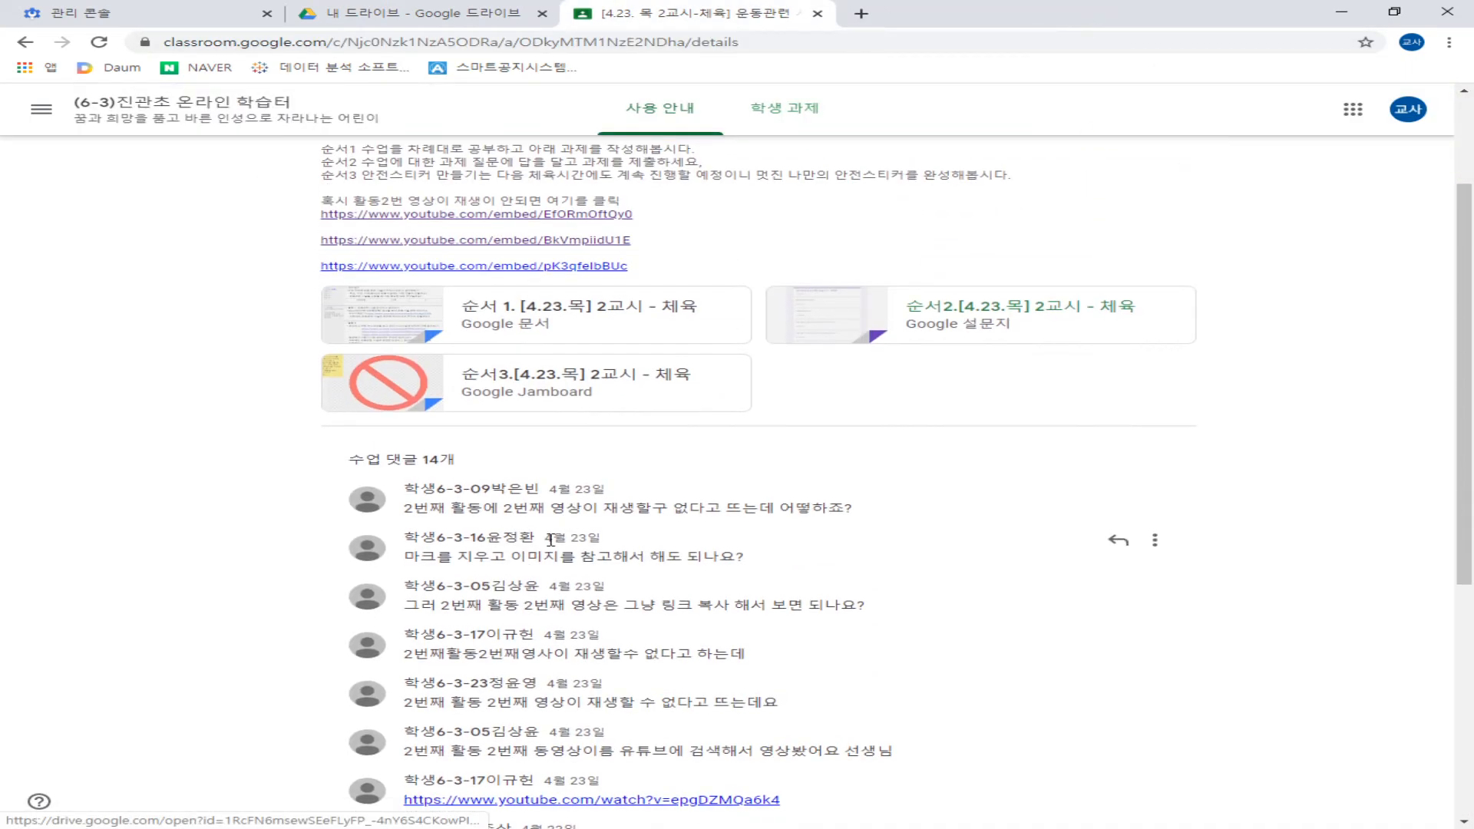
{"action": "left_click", "coordinate": [519, 381]}
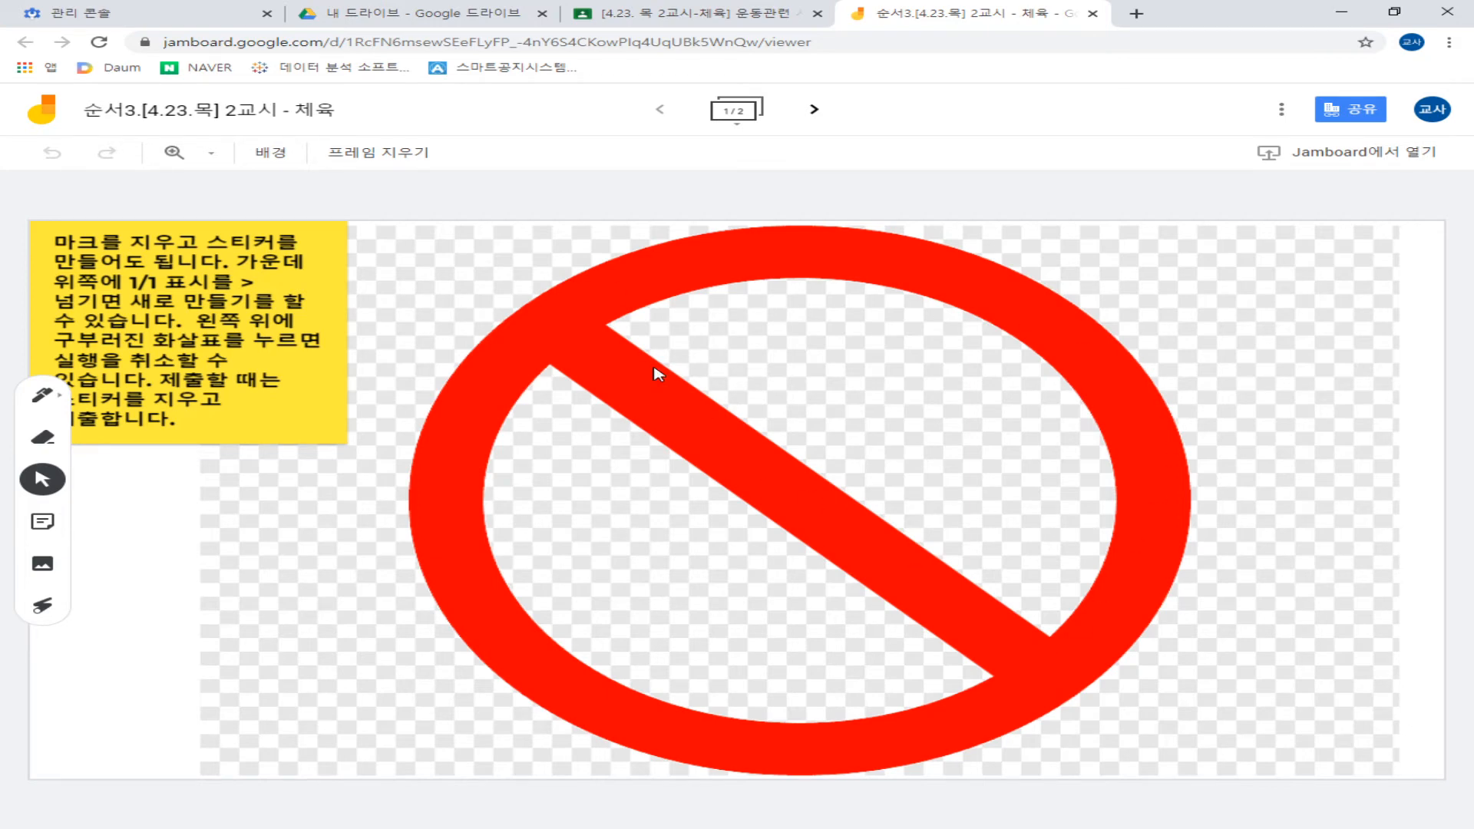
{"action": "left_click", "coordinate": [1094, 13]}
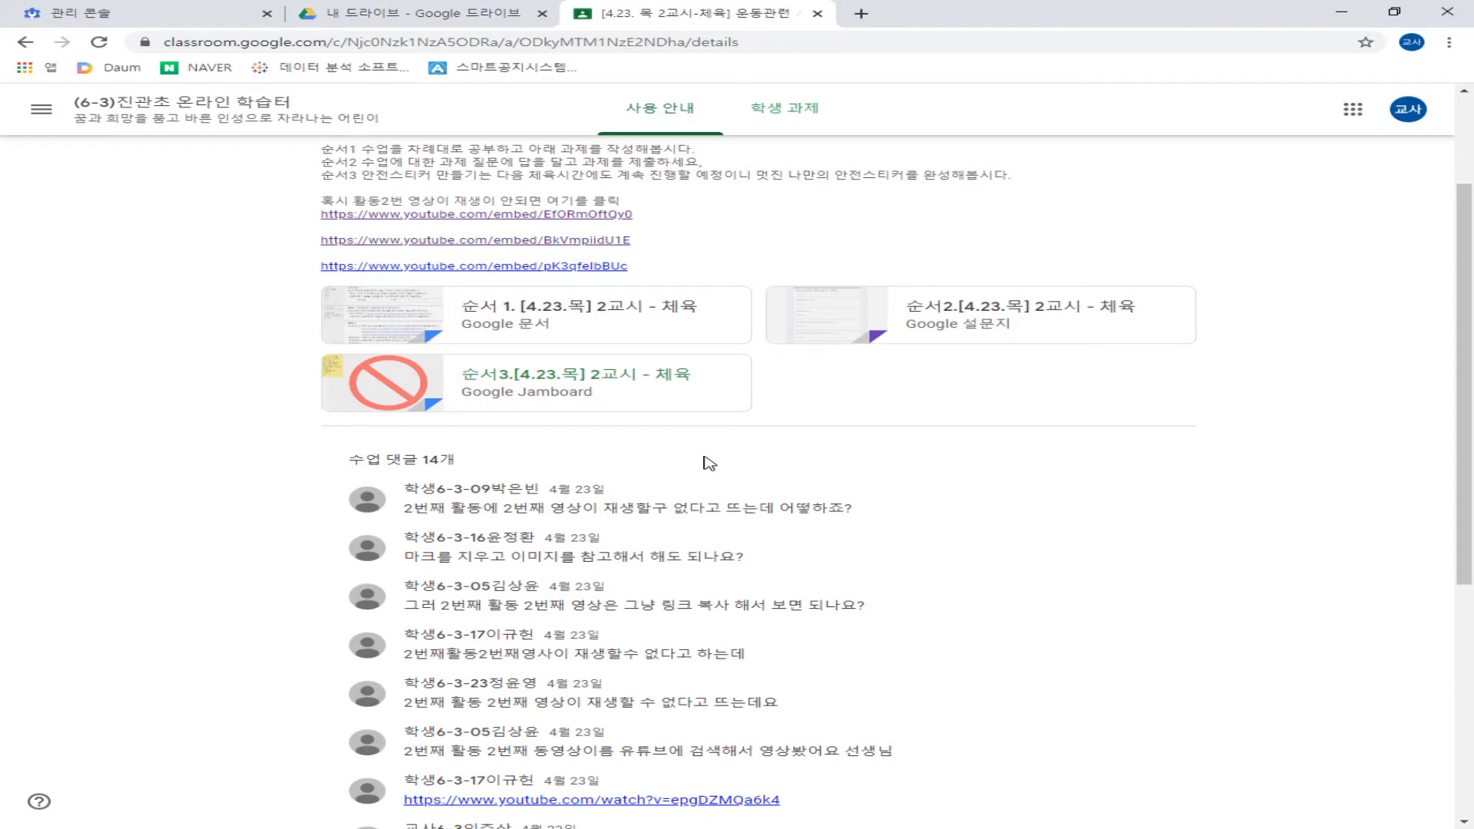
Step: Open the assignment's student work and examine which students are listed as submitted, assigned or returned
{"action": "scroll", "coordinate": [710, 463], "scroll_direction": "up", "scroll_amount": 3}
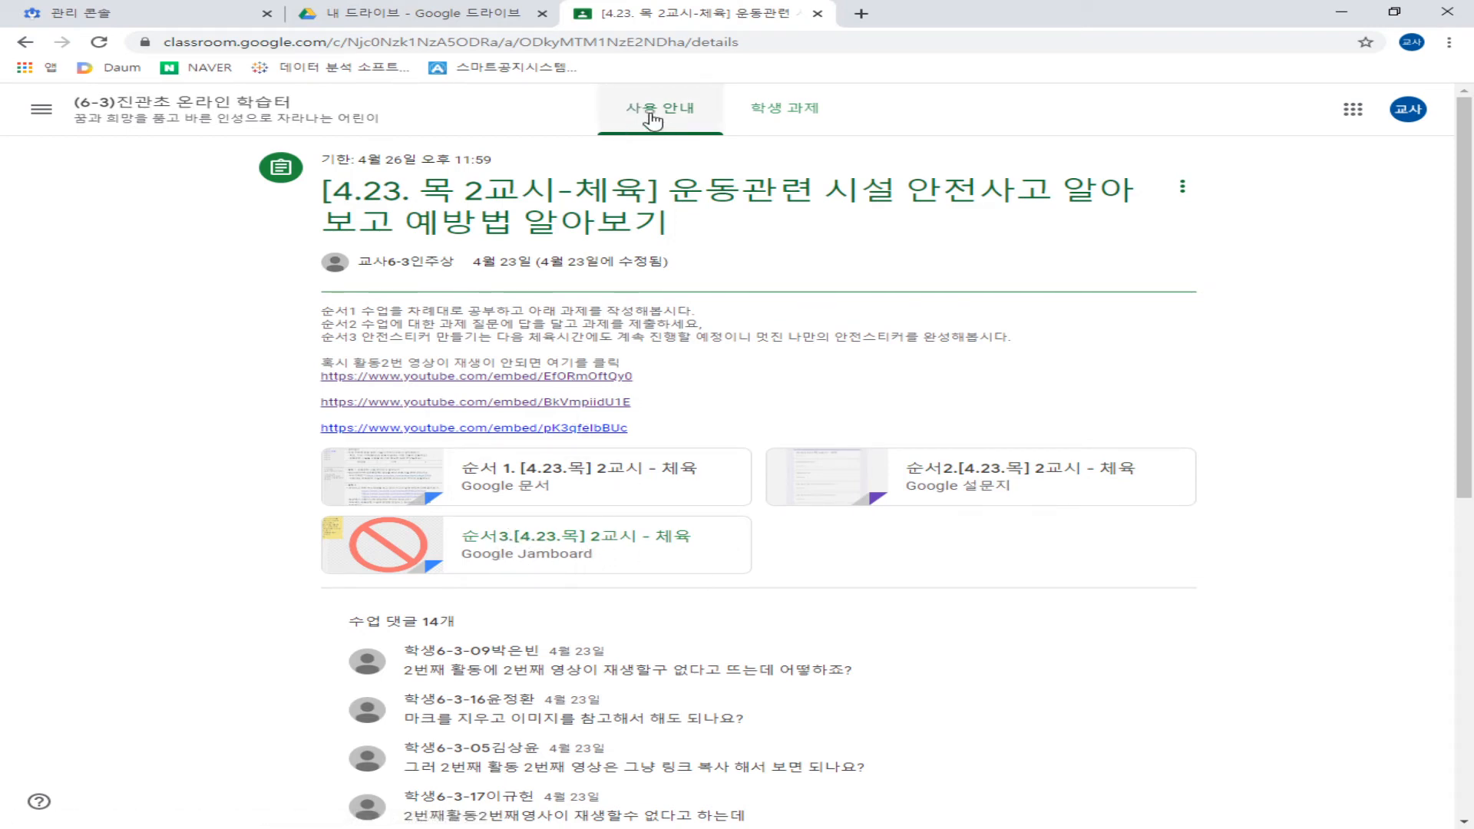
{"action": "left_click", "coordinate": [795, 123]}
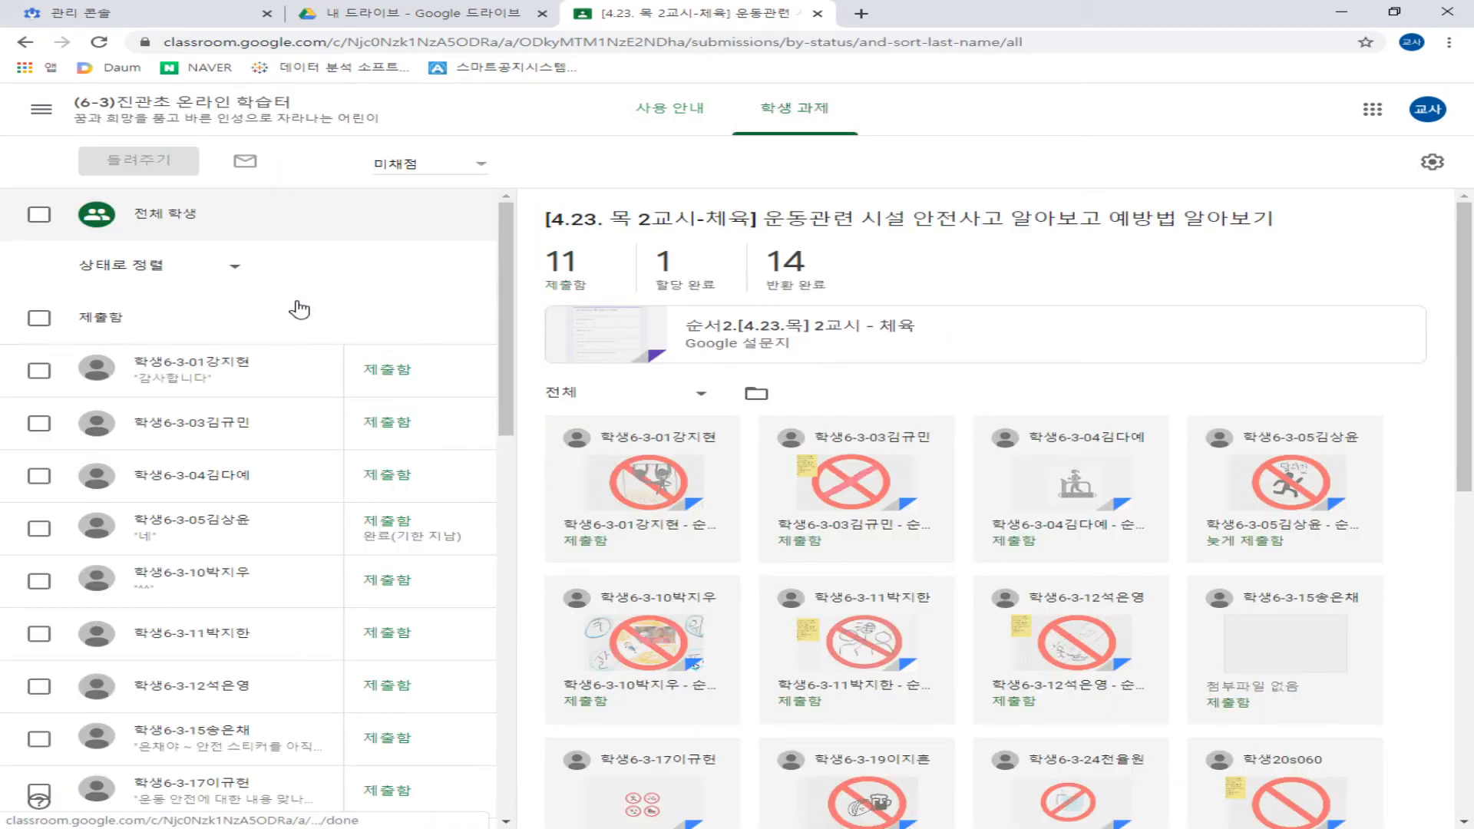
{"action": "scroll", "coordinate": [384, 384], "scroll_direction": "down", "scroll_amount": 3}
{"action": "scroll", "coordinate": [386, 397], "scroll_direction": "down", "scroll_amount": 10}
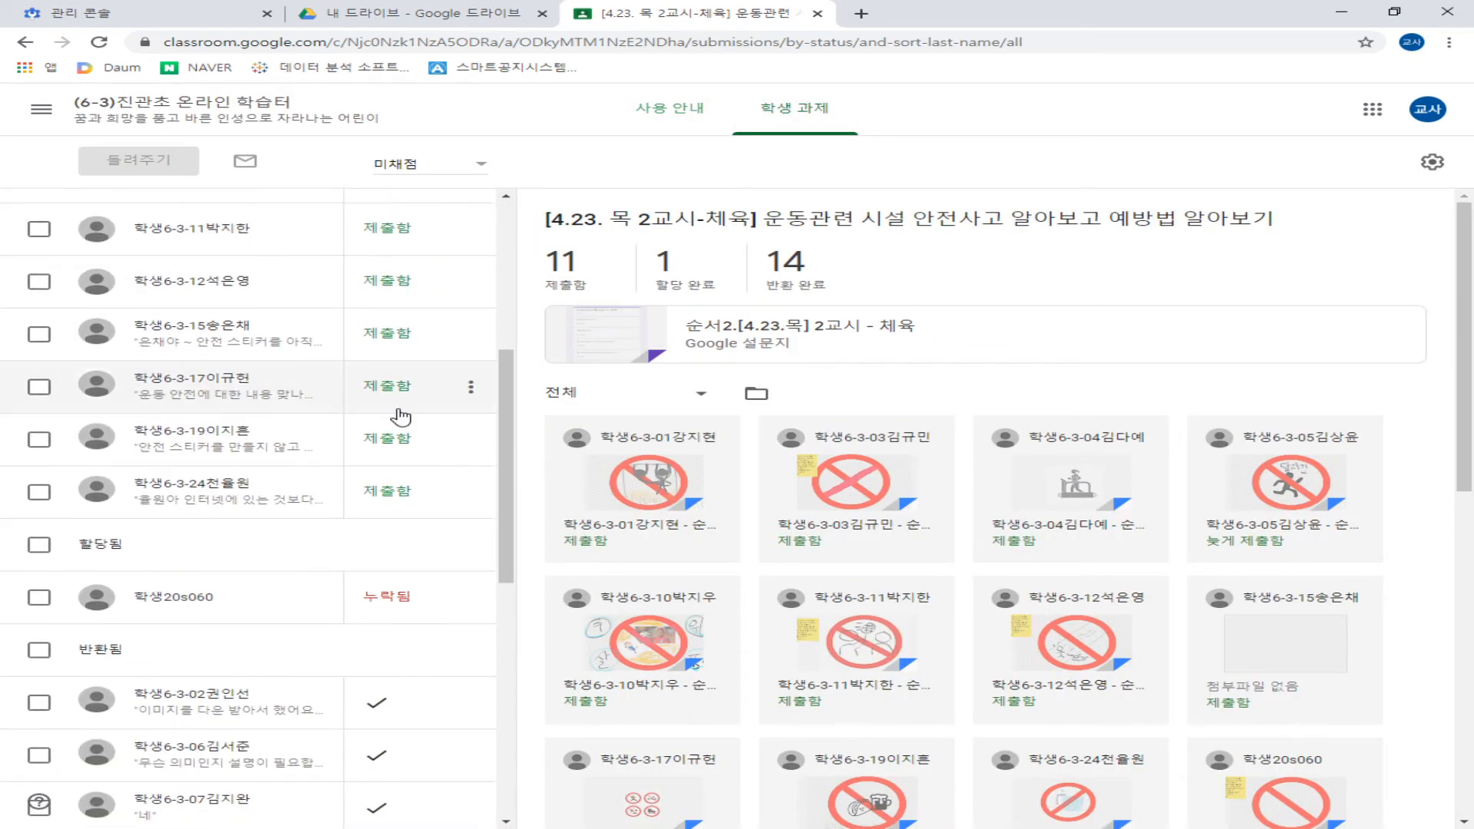
{"action": "scroll", "coordinate": [377, 482], "scroll_direction": "up", "scroll_amount": 4}
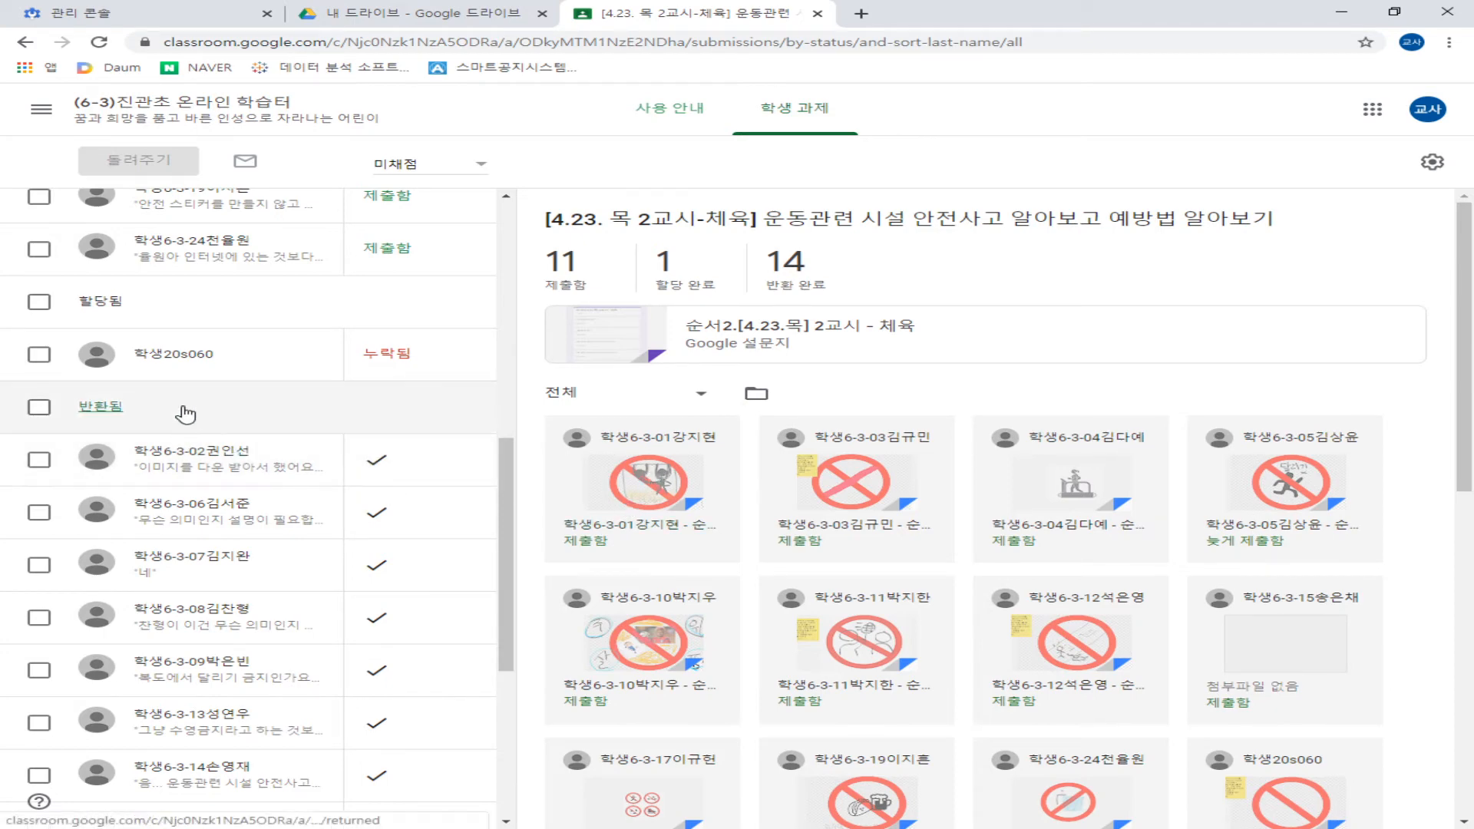
{"action": "scroll", "coordinate": [192, 430], "scroll_direction": "up", "scroll_amount": 2}
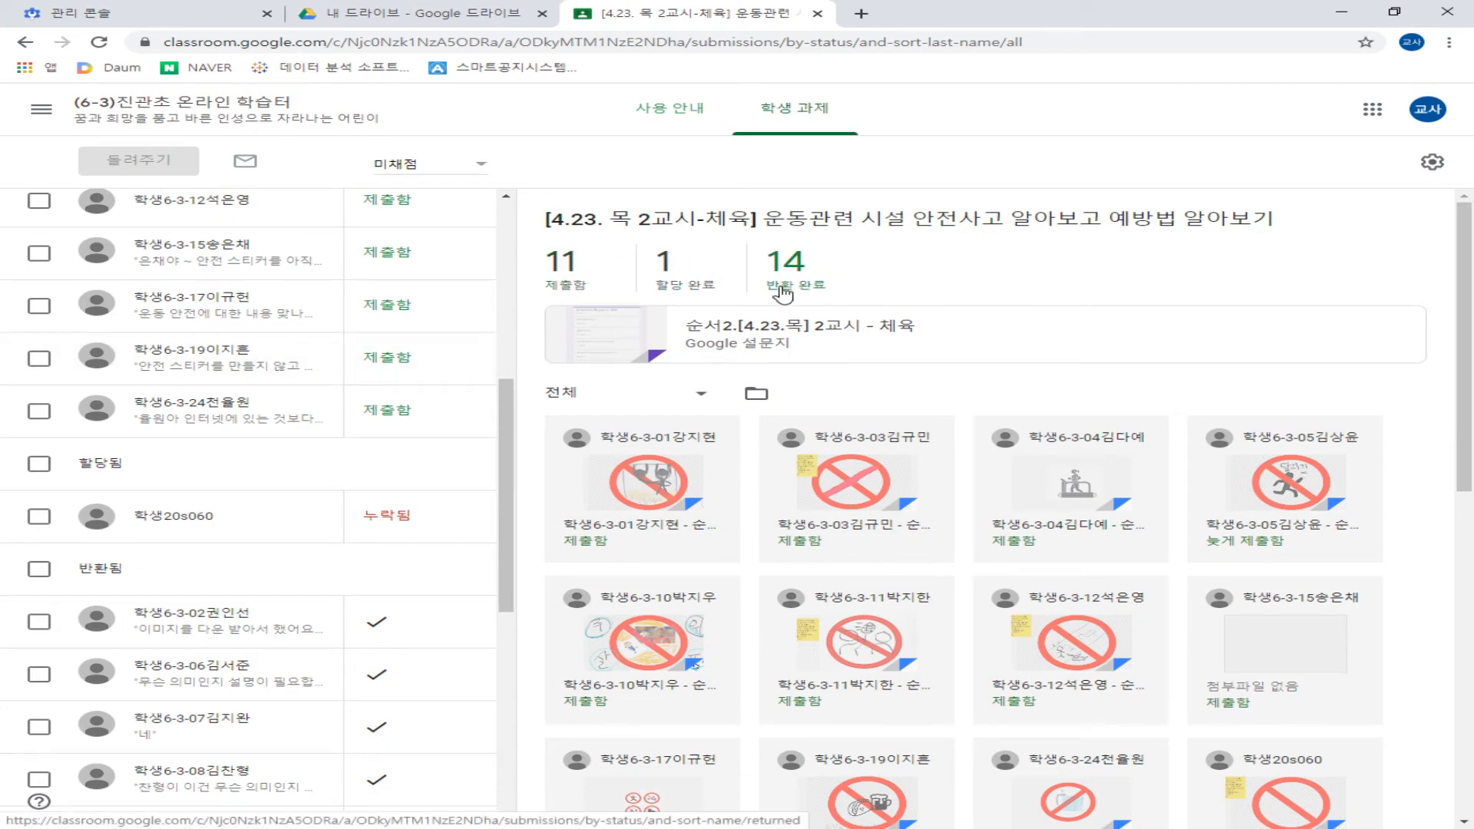
{"action": "scroll", "coordinate": [492, 449], "scroll_direction": "up", "scroll_amount": 7}
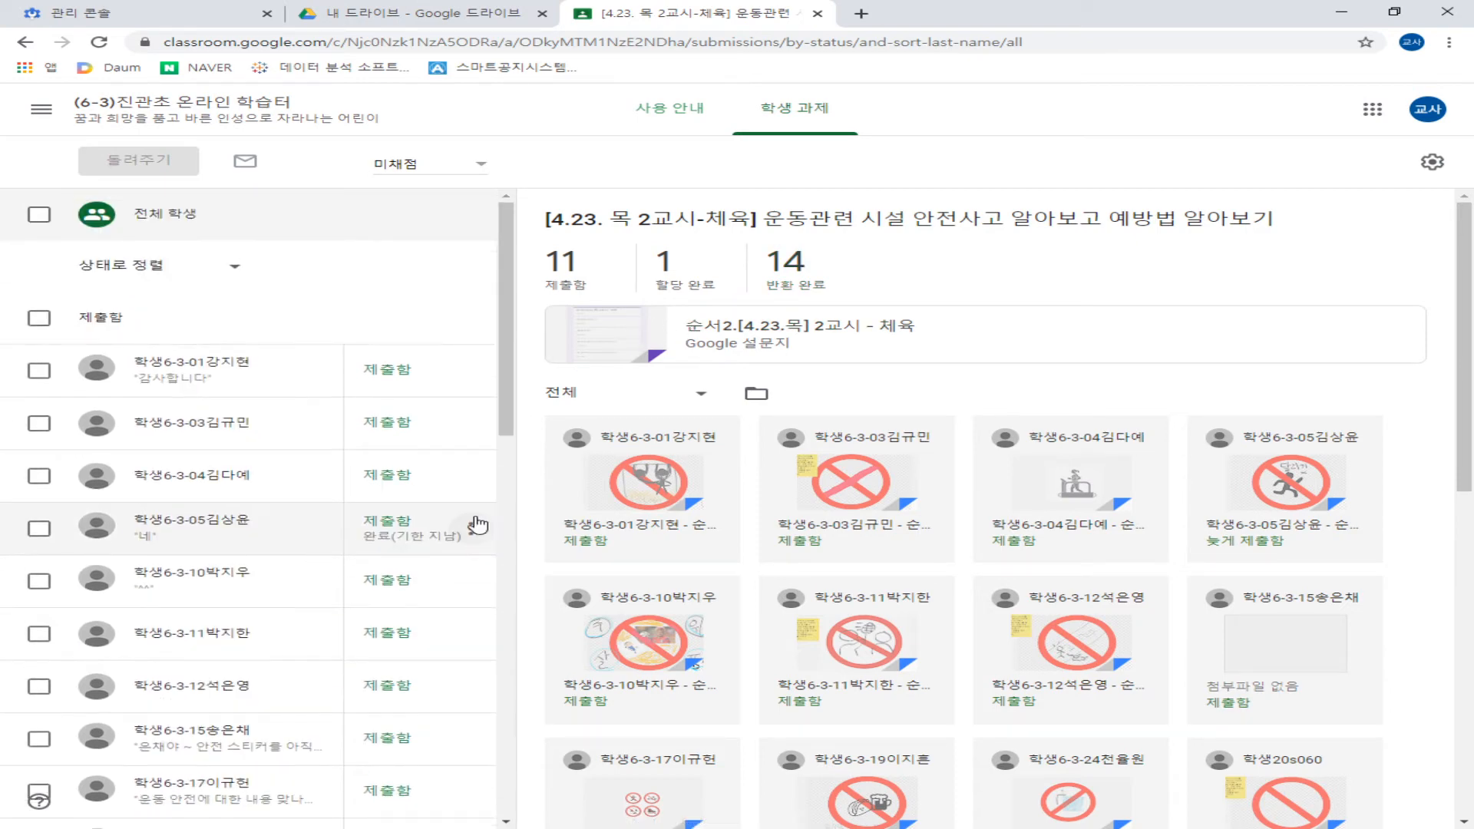
{"action": "scroll", "coordinate": [430, 484], "scroll_direction": "down", "scroll_amount": 1}
{"action": "scroll", "coordinate": [409, 347], "scroll_direction": "up", "scroll_amount": 1}
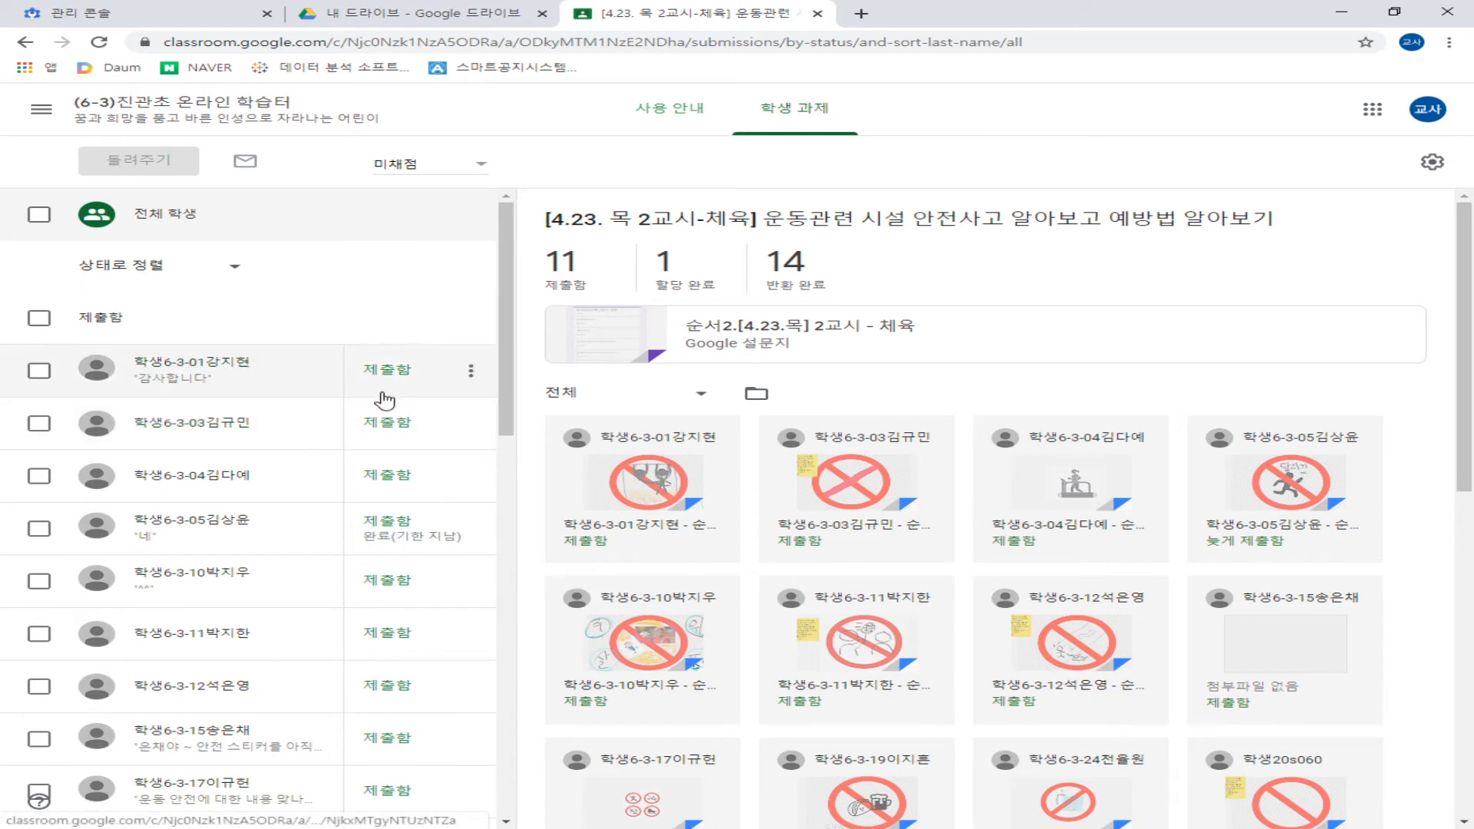
{"action": "scroll", "coordinate": [389, 428], "scroll_direction": "down", "scroll_amount": 4}
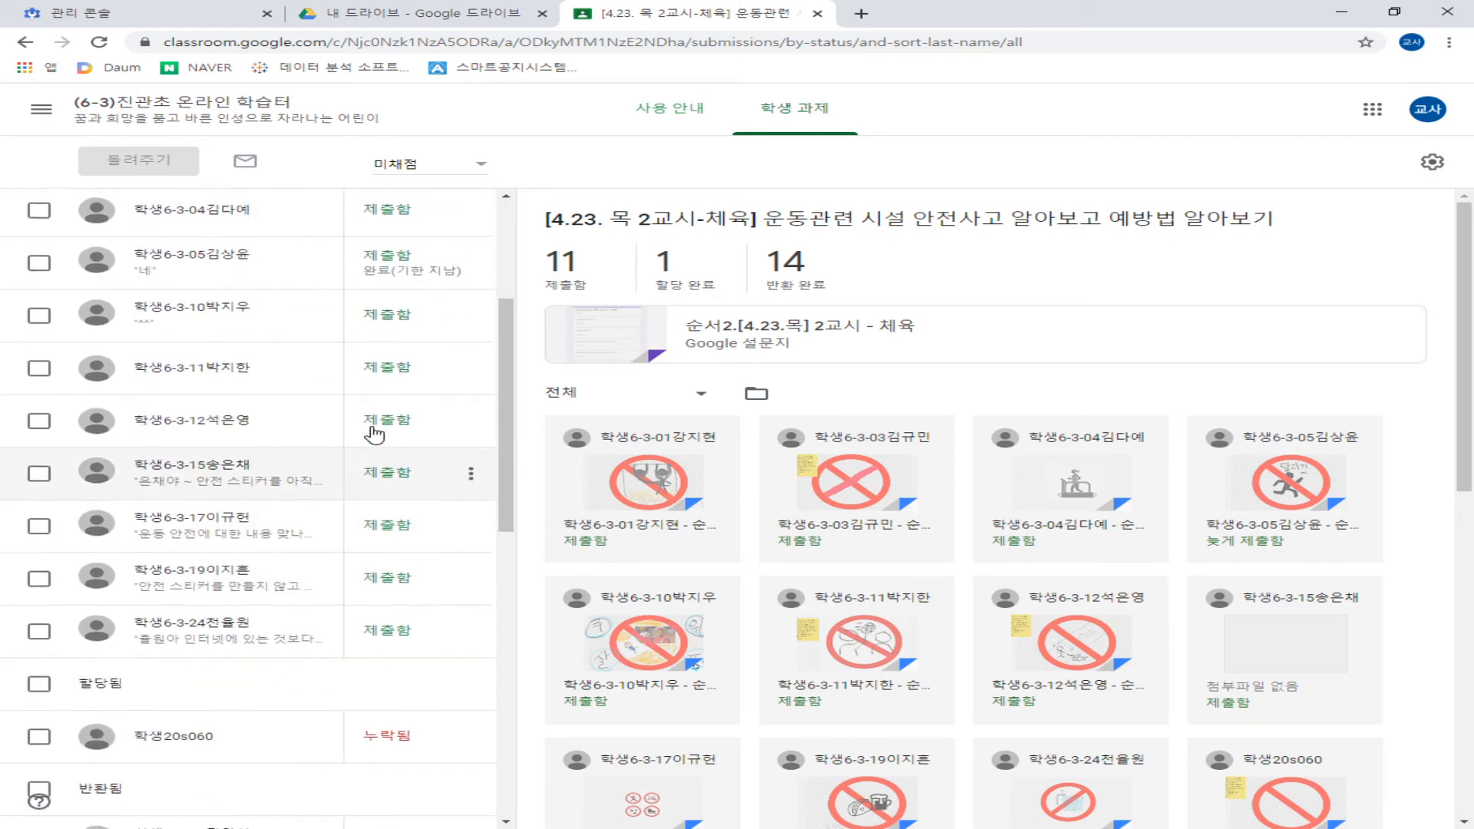
{"action": "scroll", "coordinate": [395, 418], "scroll_direction": "up", "scroll_amount": 4}
{"action": "scroll", "coordinate": [397, 399], "scroll_direction": "down", "scroll_amount": 7}
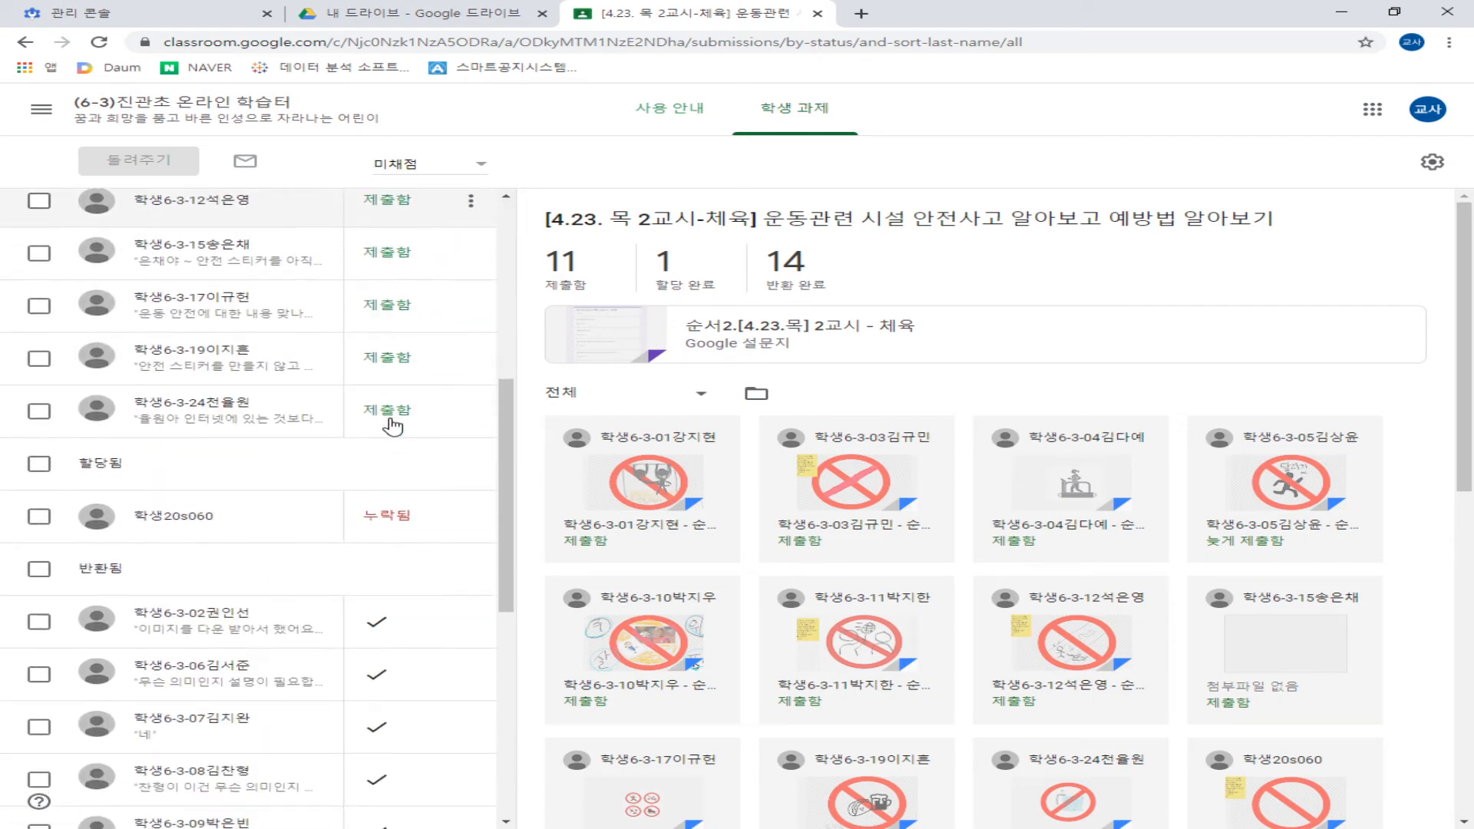
Step: Review the student list from the submitted group through the assigned group to the returned group with its private comments
{"action": "scroll", "coordinate": [285, 457], "scroll_direction": "up", "scroll_amount": 7}
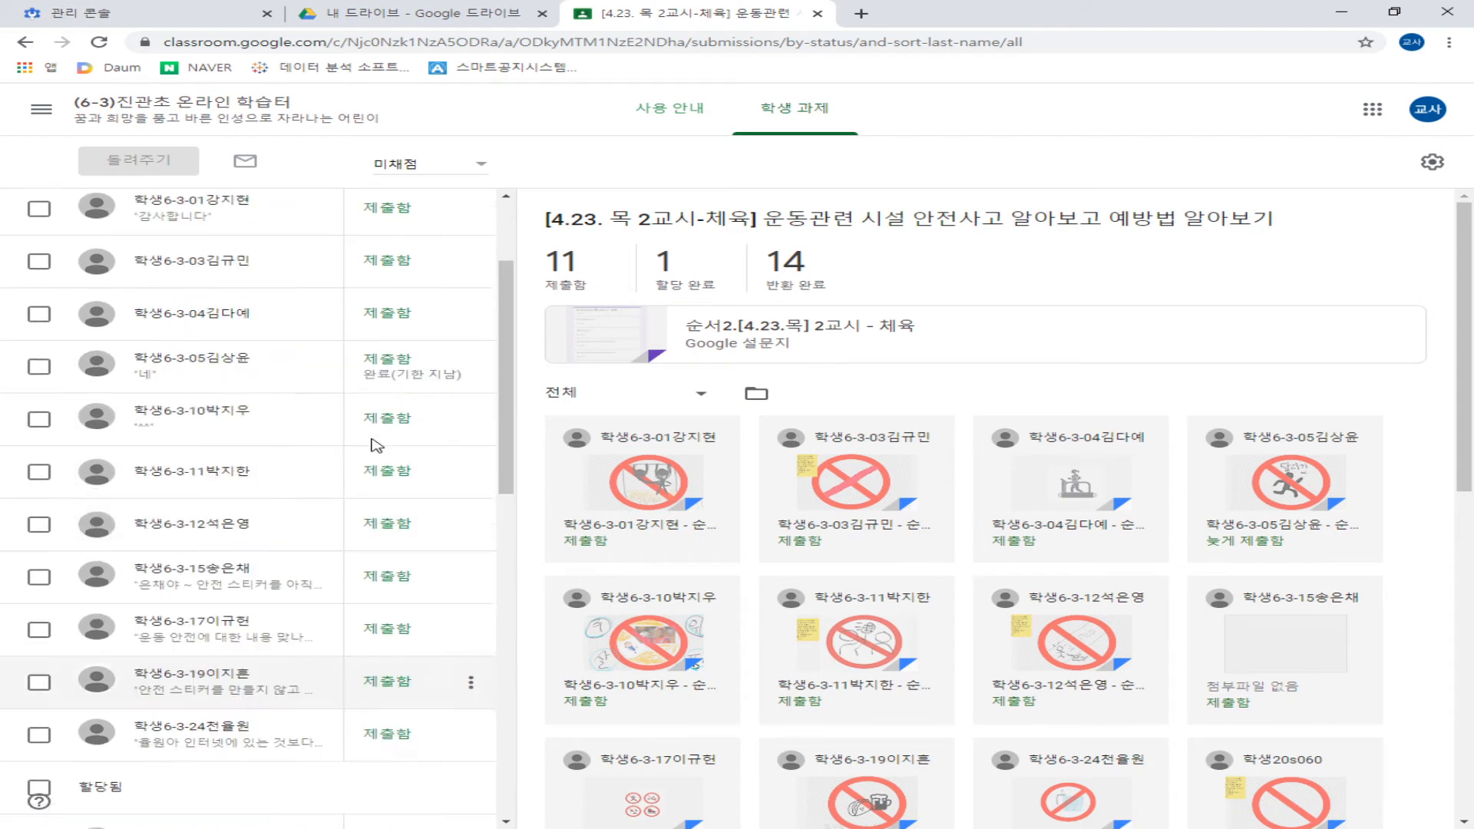
{"action": "scroll", "coordinate": [373, 444], "scroll_direction": "down", "scroll_amount": 4}
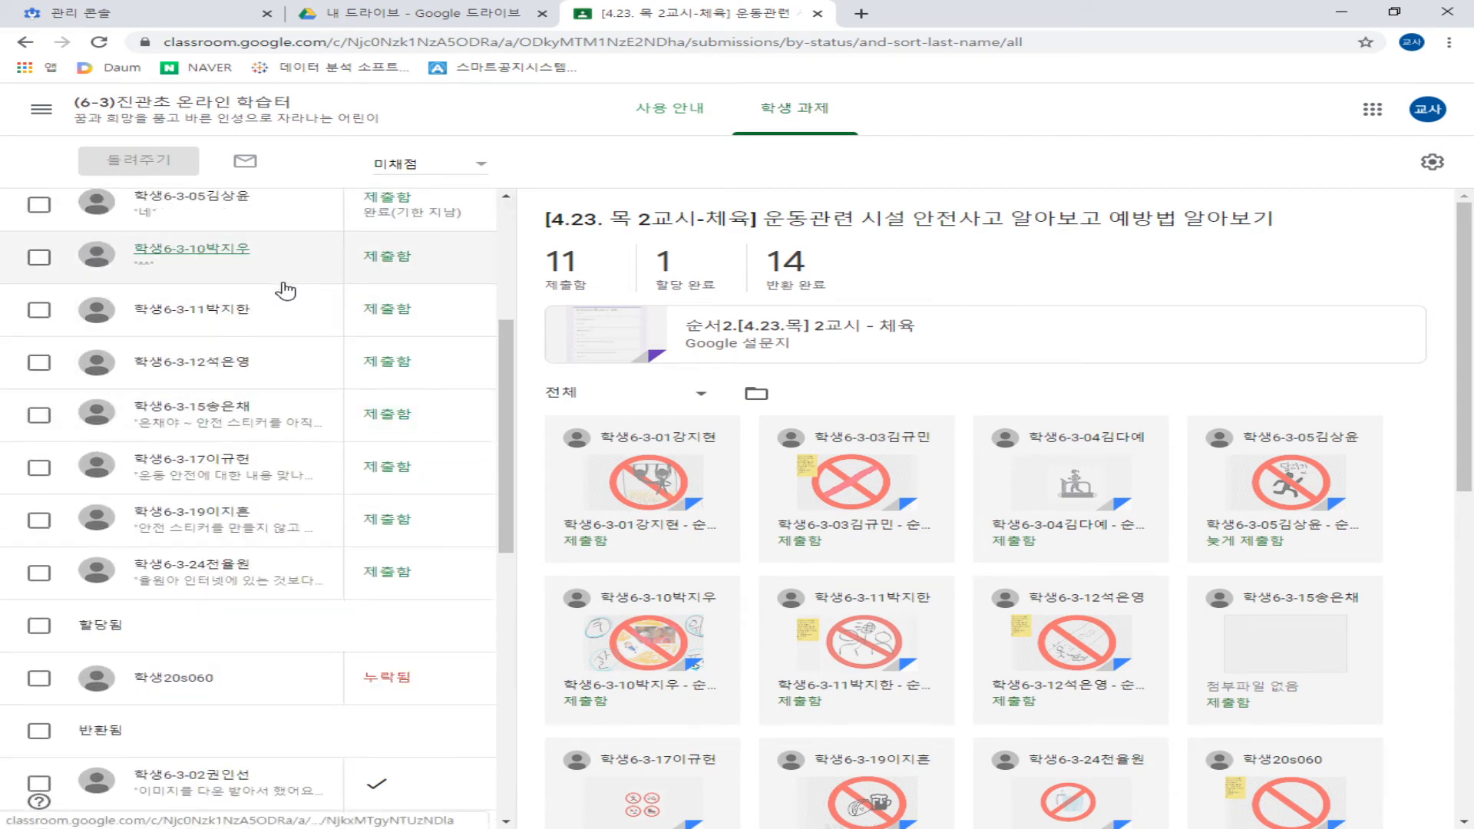
{"action": "scroll", "coordinate": [286, 291], "scroll_direction": "down", "scroll_amount": 5}
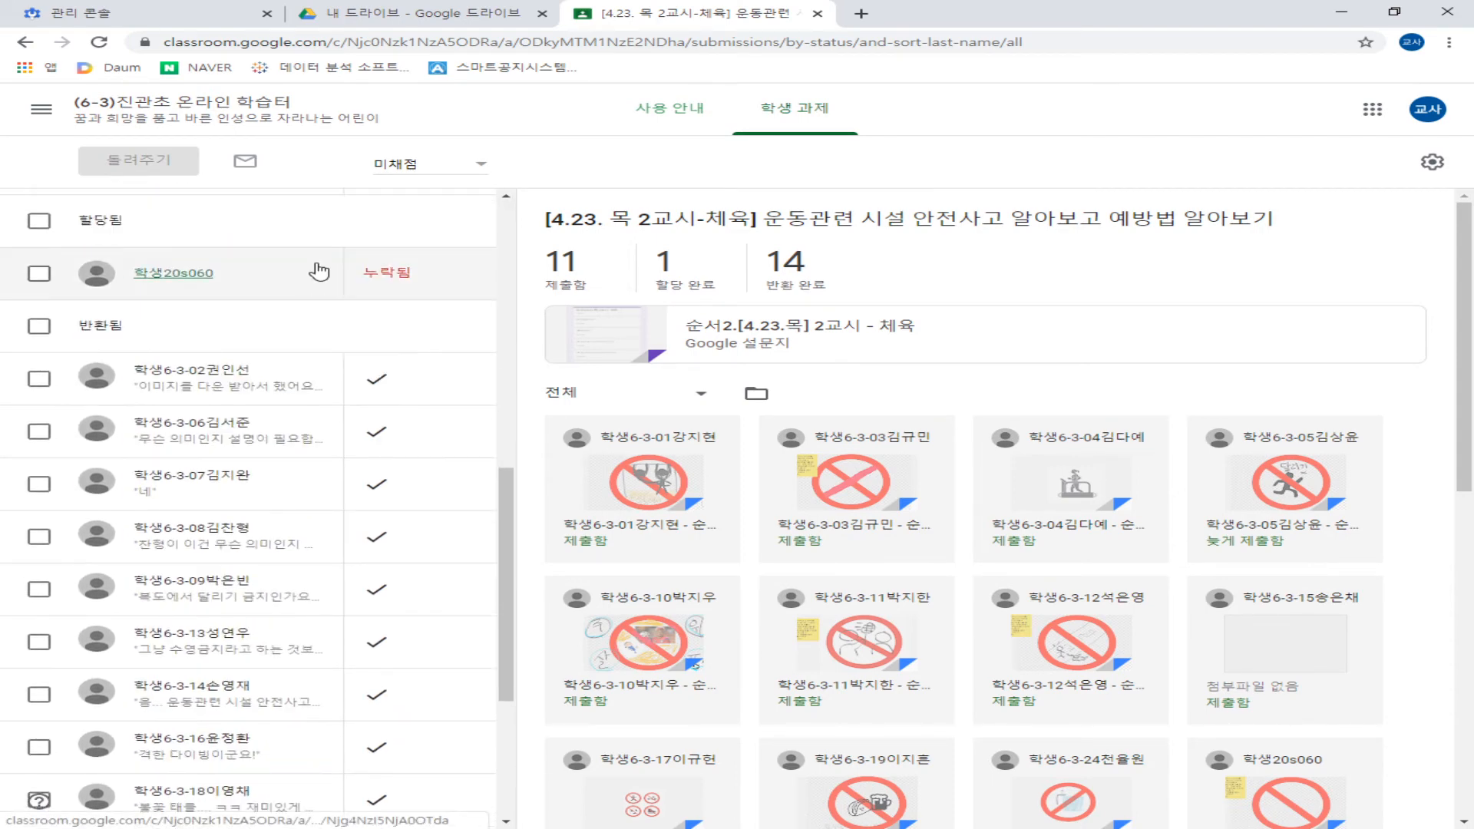
{"action": "scroll", "coordinate": [319, 272], "scroll_direction": "down", "scroll_amount": 2}
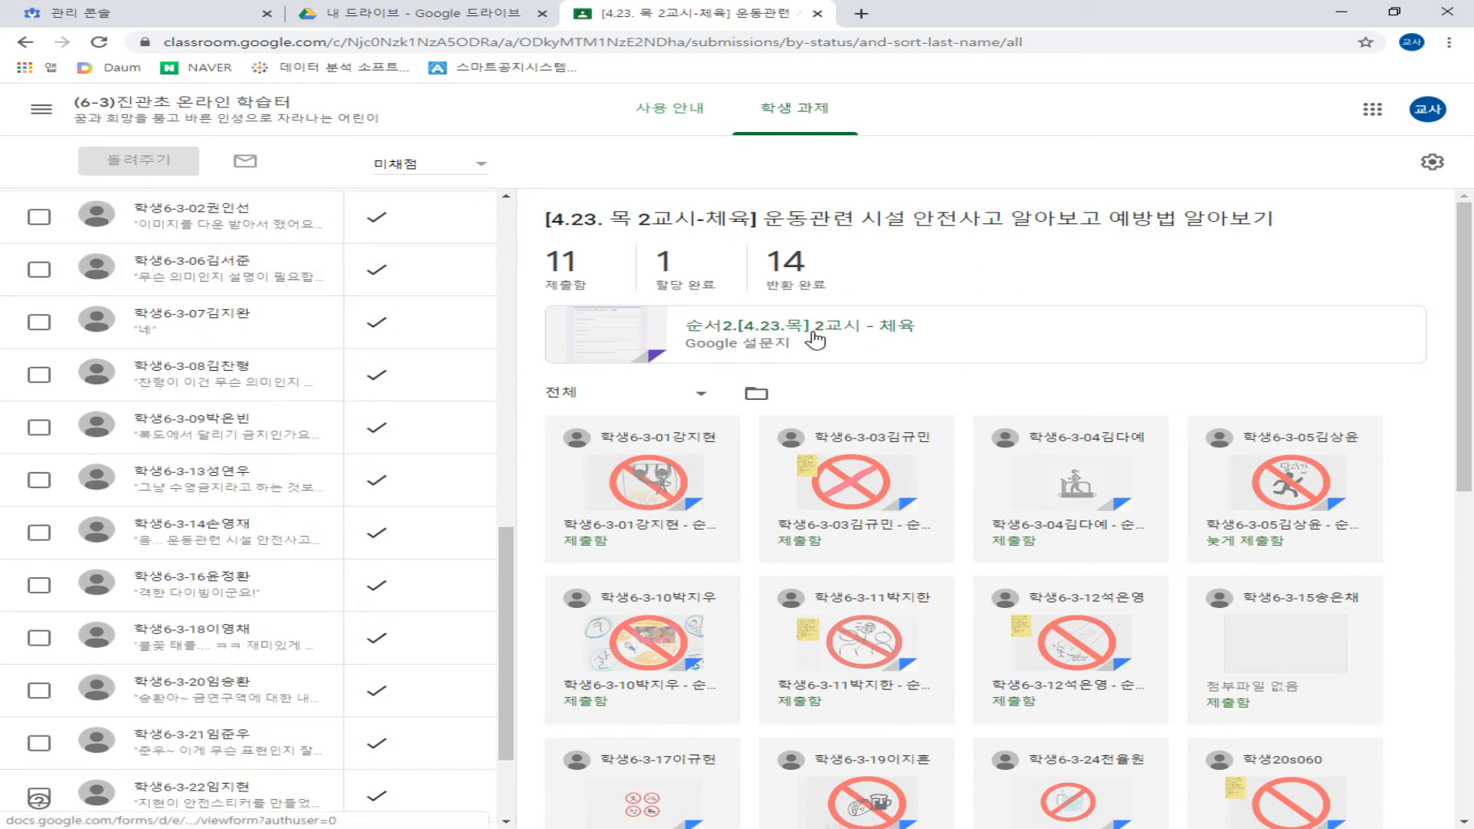
{"action": "scroll", "coordinate": [806, 338], "scroll_direction": "down", "scroll_amount": 2}
{"action": "scroll", "coordinate": [815, 336], "scroll_direction": "up", "scroll_amount": 2}
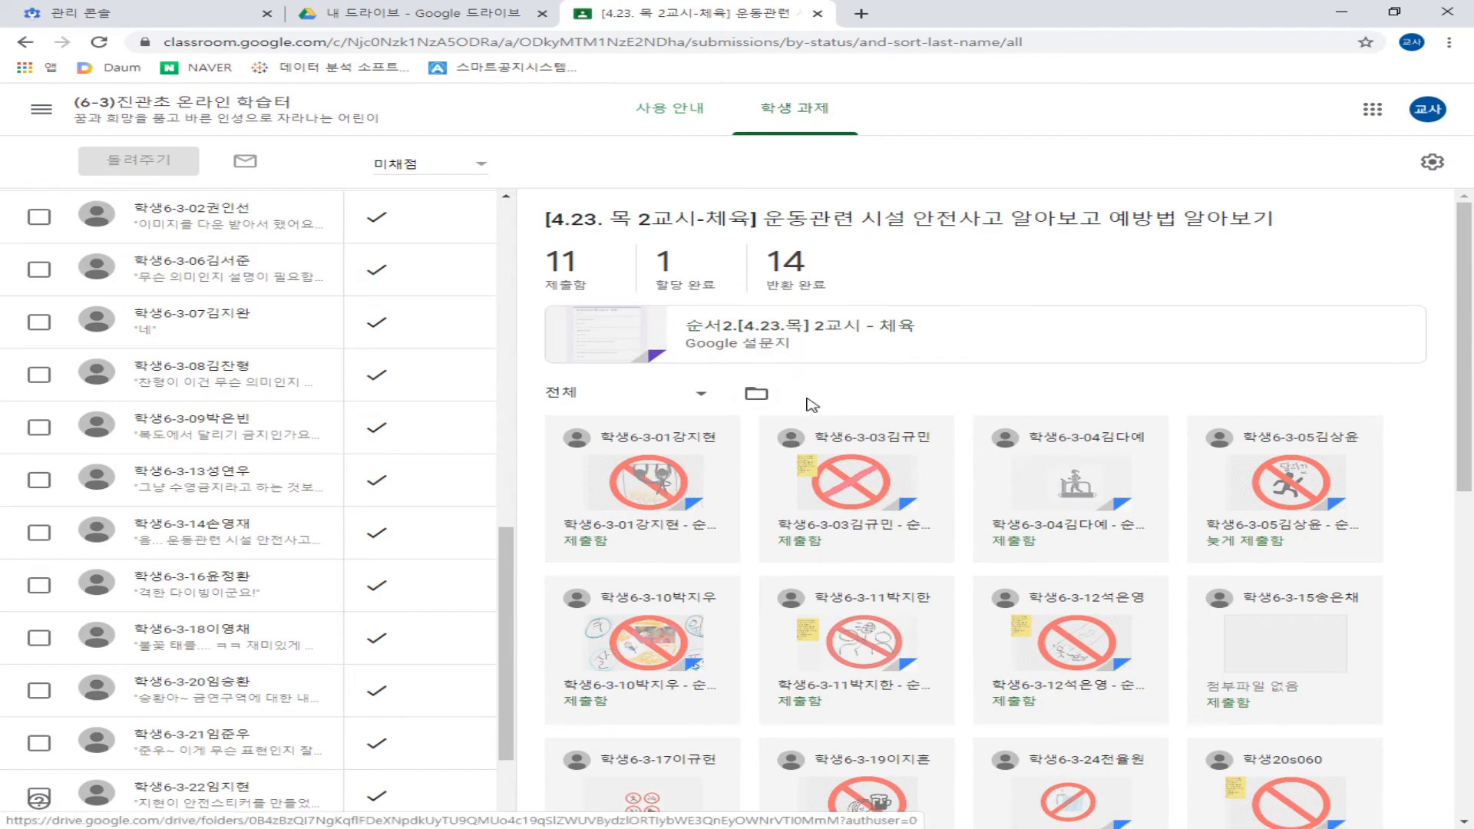
Step: Look over the thumbnails of all students' safety sticker submissions in the assignment's student work overview
{"action": "scroll", "coordinate": [814, 405], "scroll_direction": "down", "scroll_amount": 2}
{"action": "scroll", "coordinate": [1187, 461], "scroll_direction": "down", "scroll_amount": 4}
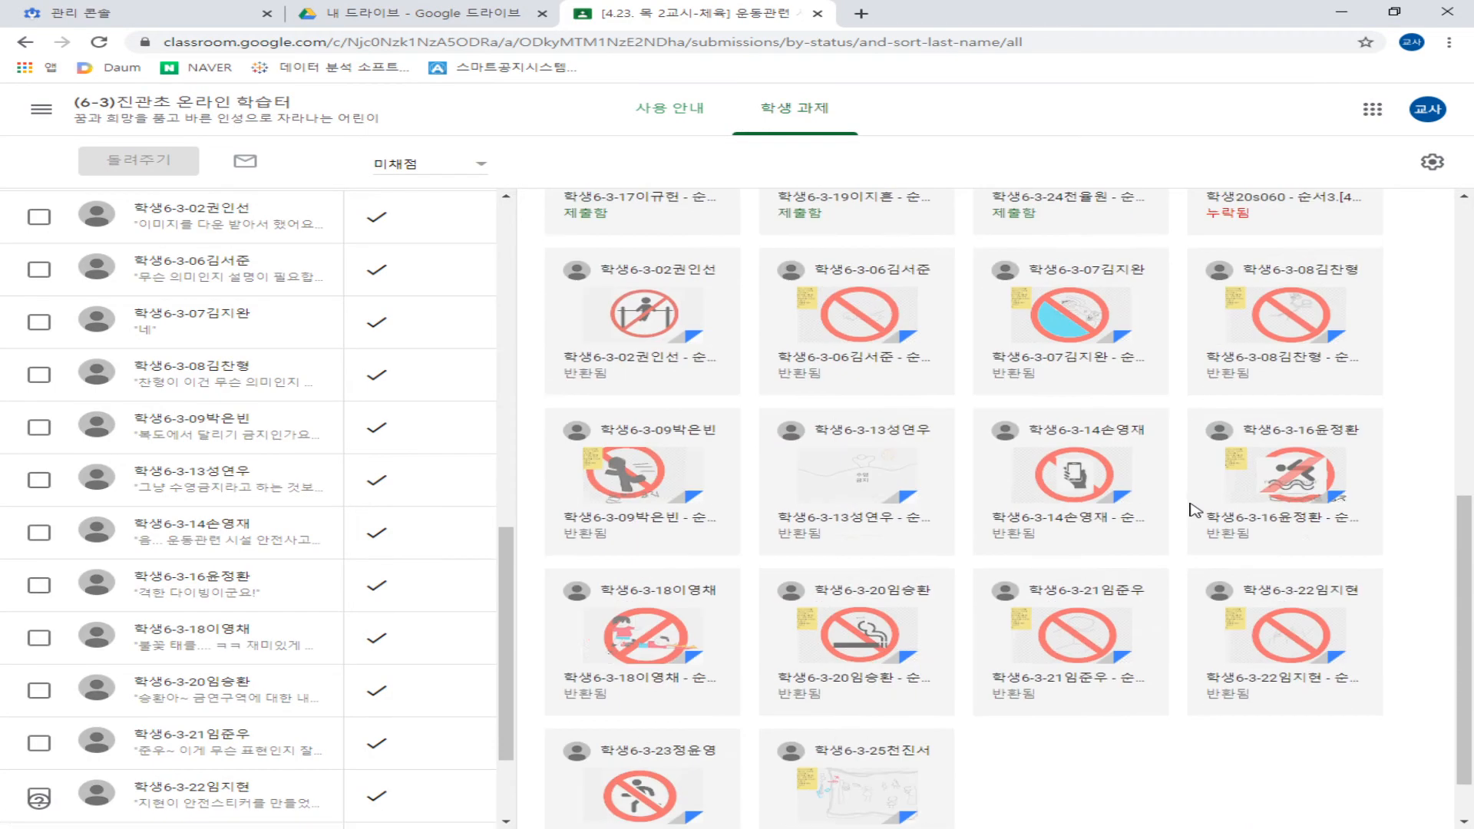
{"action": "scroll", "coordinate": [813, 609], "scroll_direction": "up", "scroll_amount": 6}
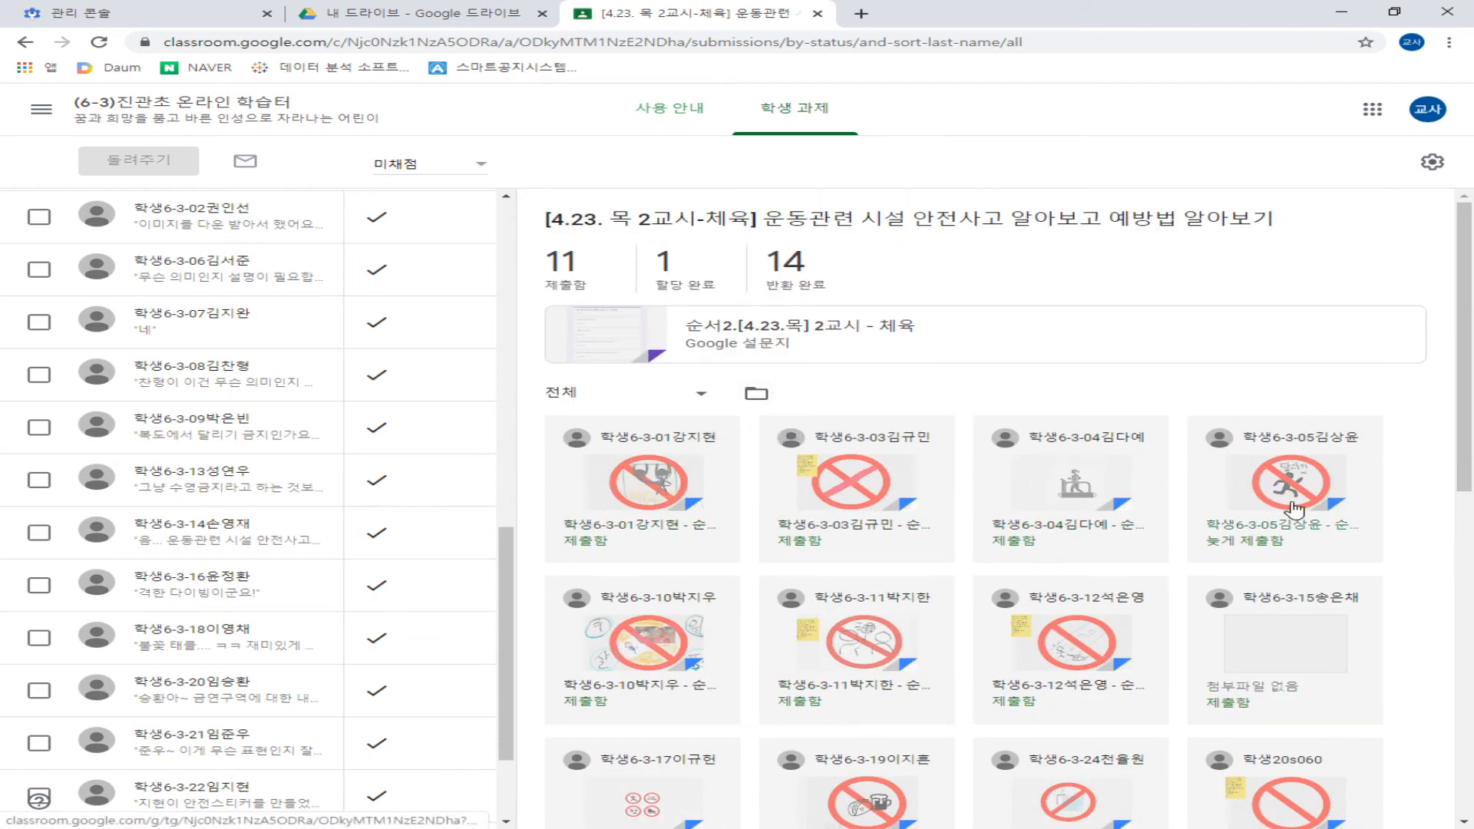
{"action": "scroll", "coordinate": [722, 538], "scroll_direction": "down", "scroll_amount": 9}
{"action": "scroll", "coordinate": [762, 642], "scroll_direction": "up", "scroll_amount": 9}
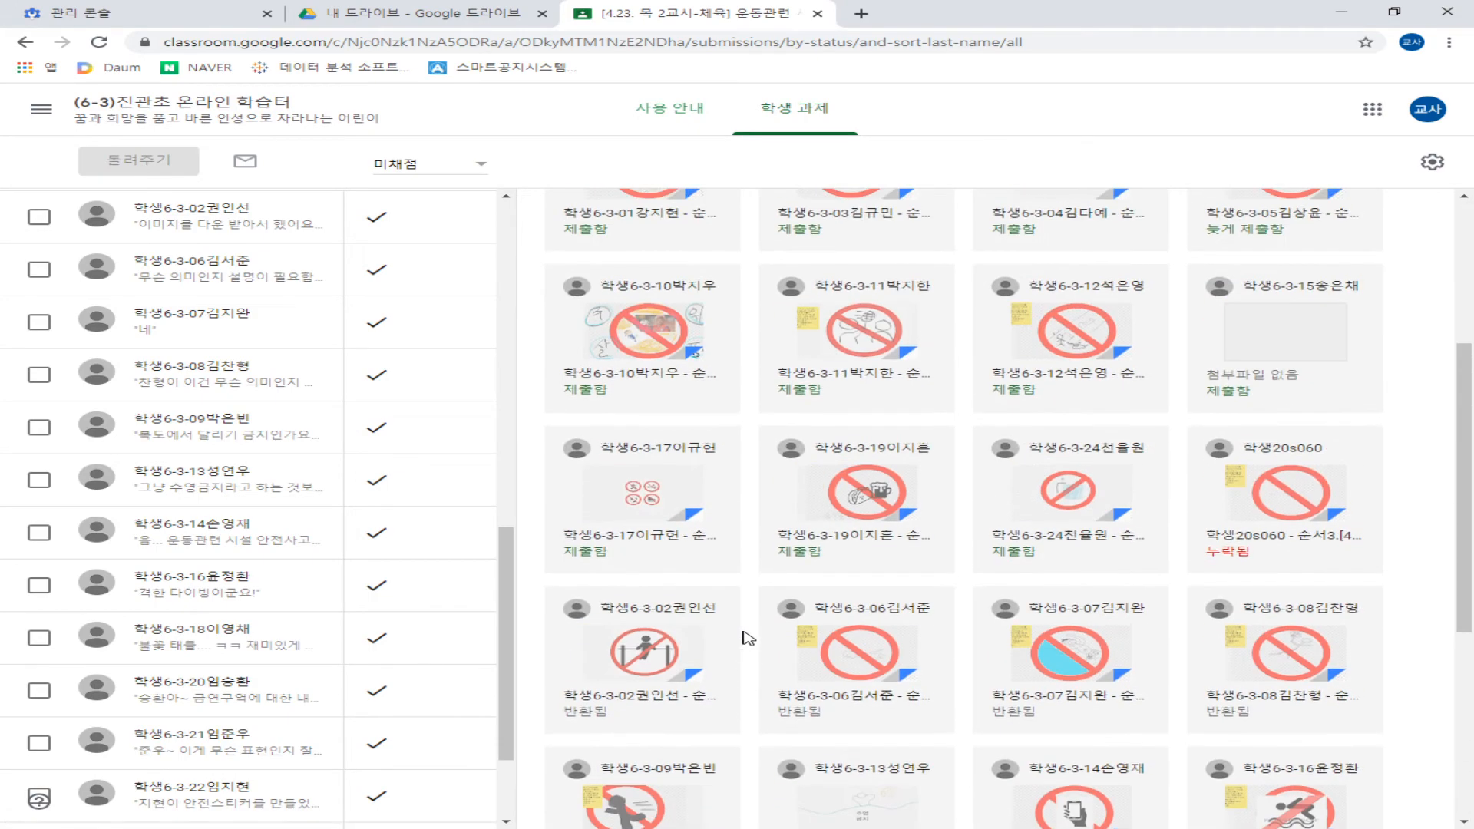
{"action": "scroll", "coordinate": [1327, 537], "scroll_direction": "down", "scroll_amount": 6}
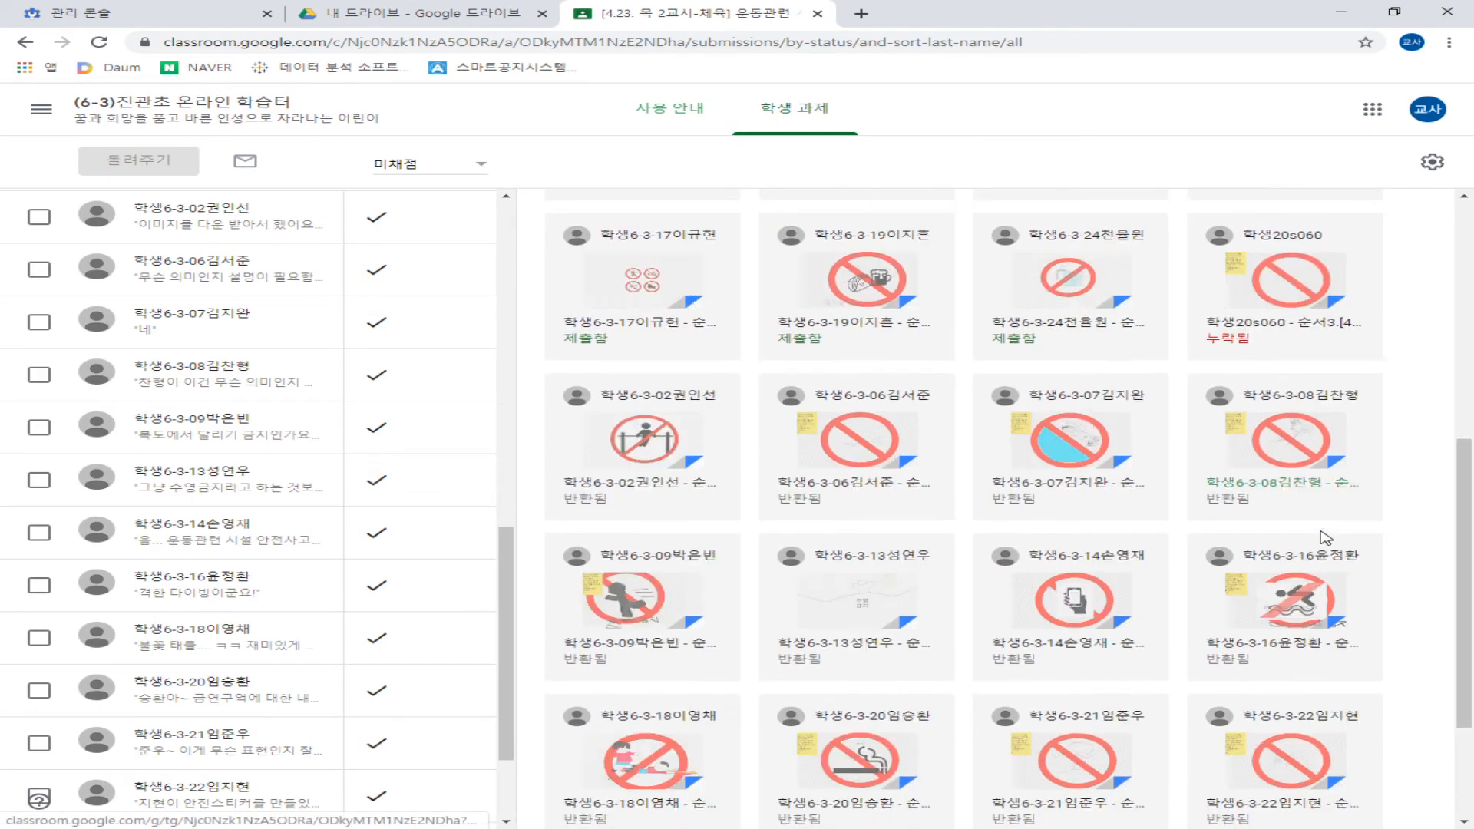
{"action": "scroll", "coordinate": [1351, 583], "scroll_direction": "up", "scroll_amount": 6}
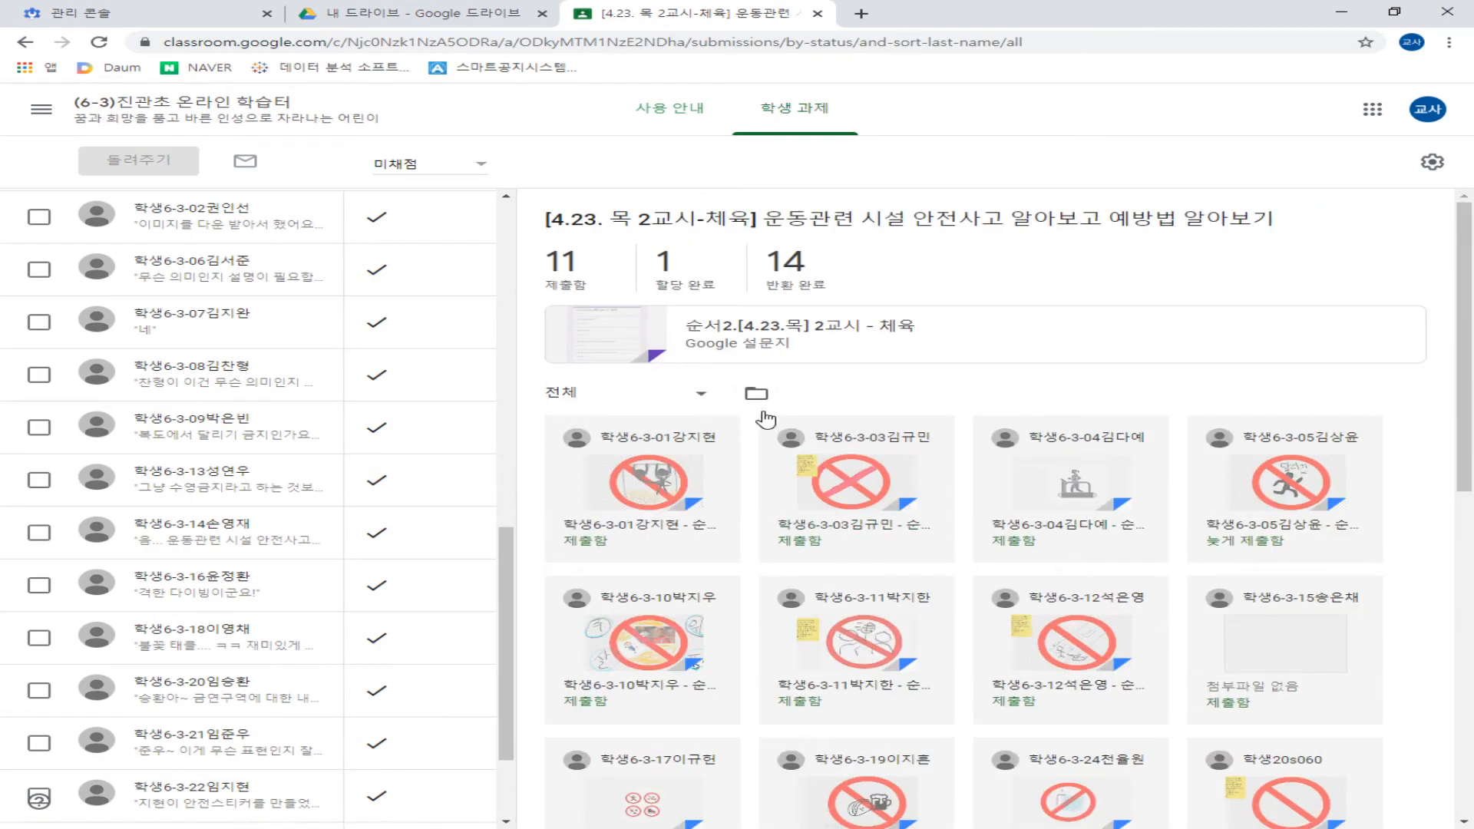
Step: Open the assignment's Drive folder, look through the collected student sticker files, and close it
{"action": "left_click", "coordinate": [757, 395]}
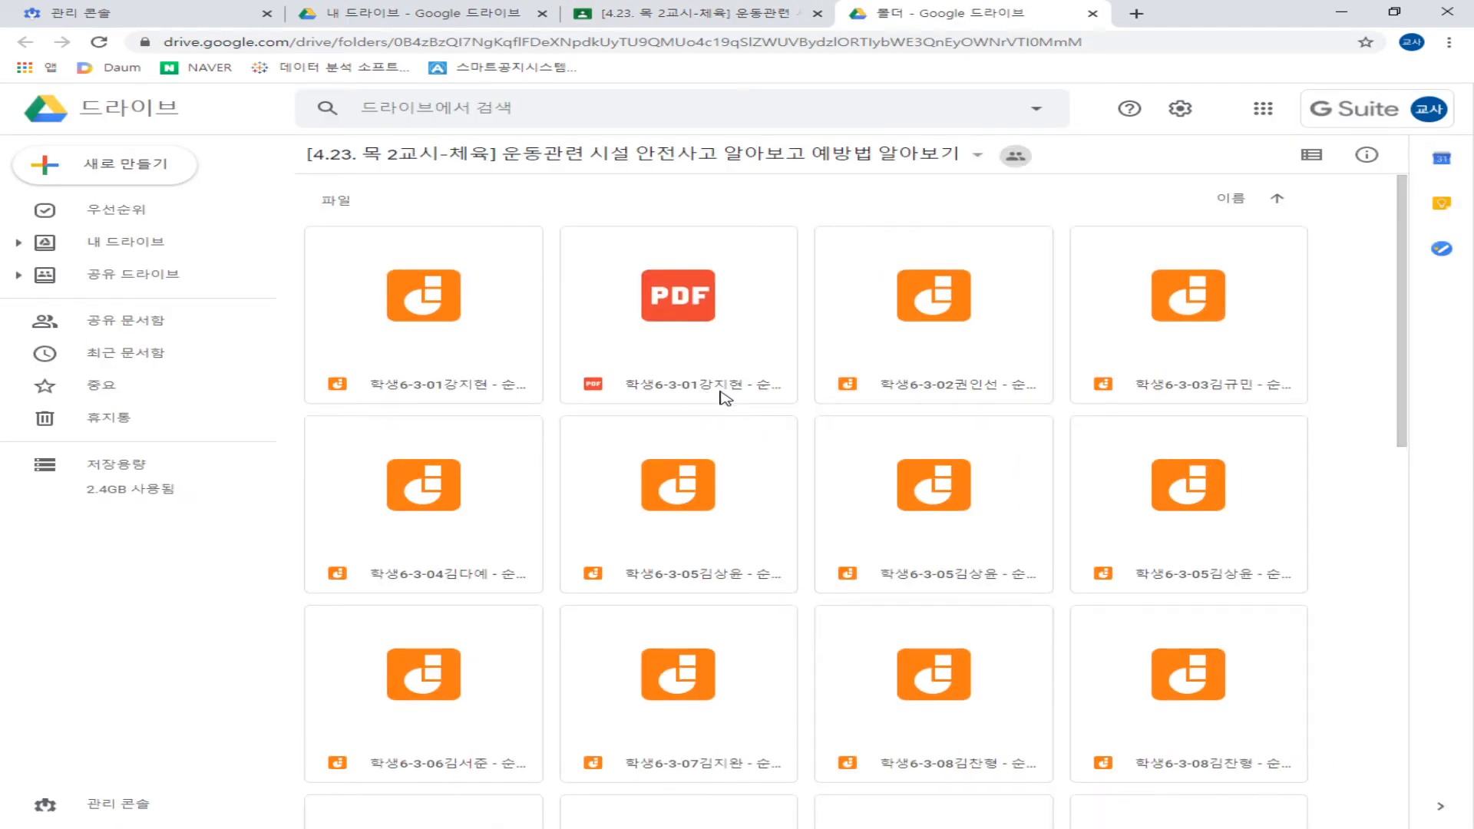
{"action": "scroll", "coordinate": [944, 418], "scroll_direction": "down", "scroll_amount": 2}
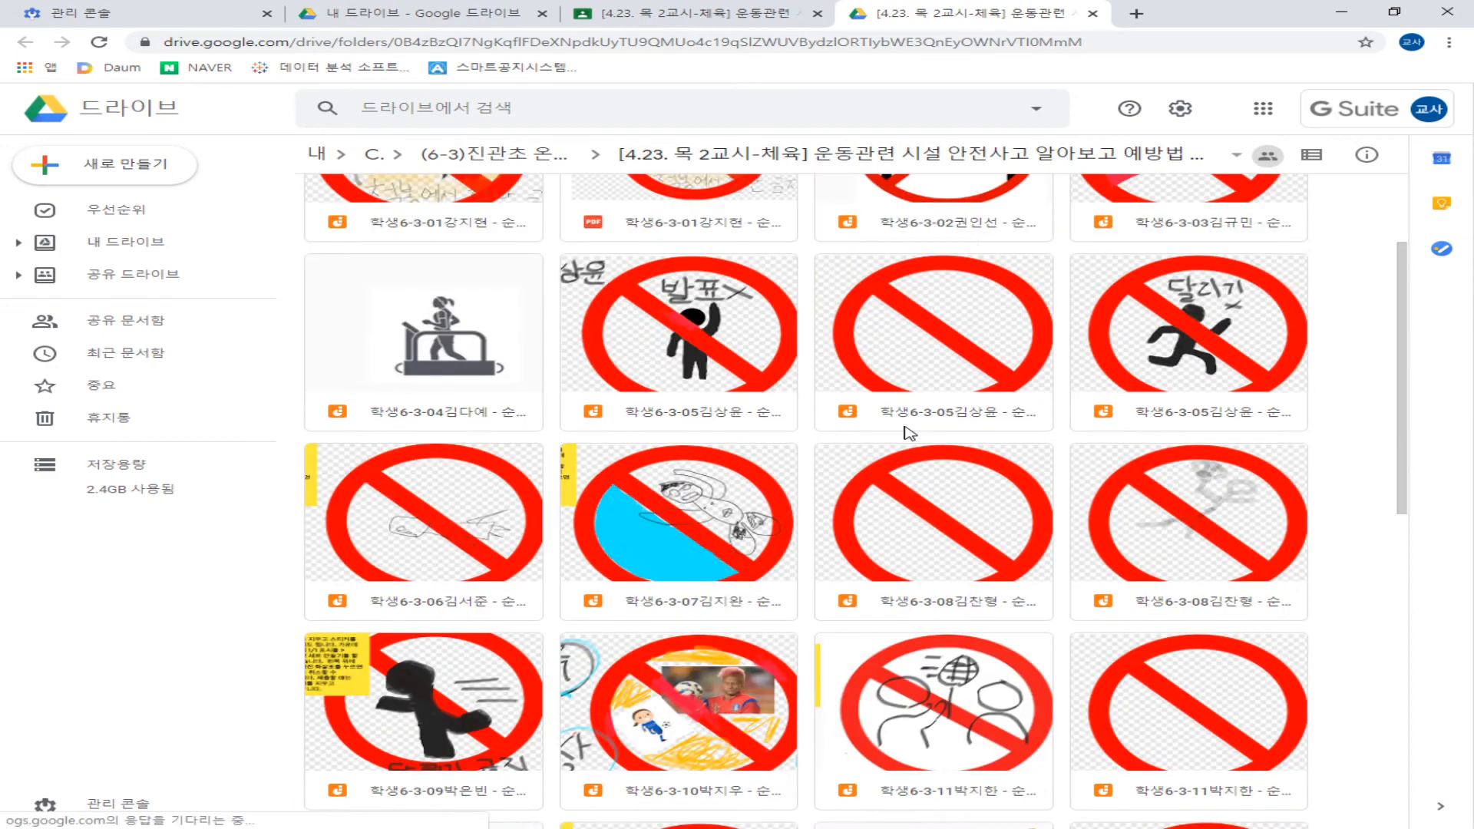
{"action": "scroll", "coordinate": [910, 434], "scroll_direction": "down", "scroll_amount": 8}
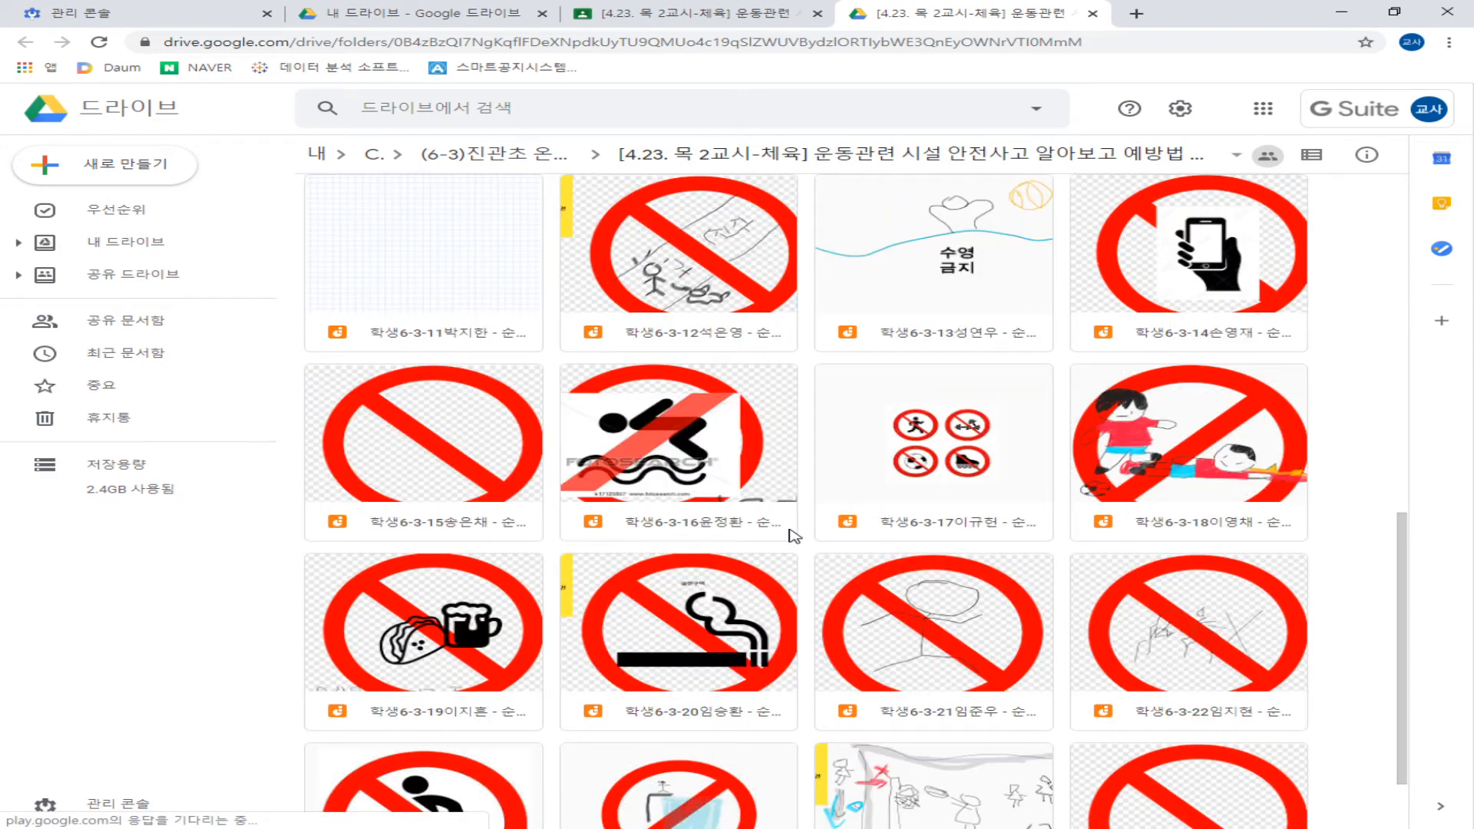
{"action": "scroll", "coordinate": [795, 535], "scroll_direction": "up", "scroll_amount": 10}
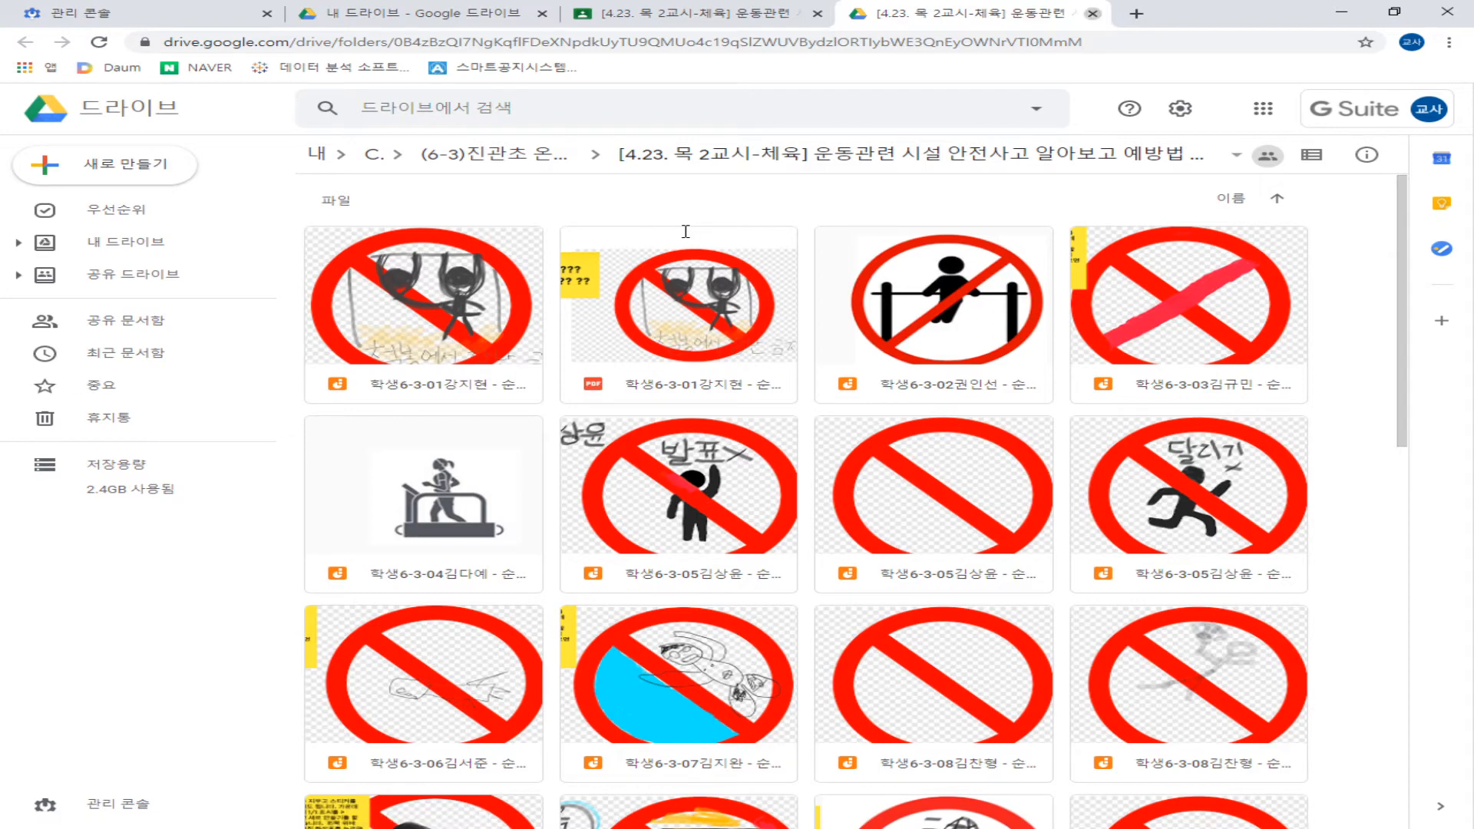
{"action": "left_click", "coordinate": [1092, 13]}
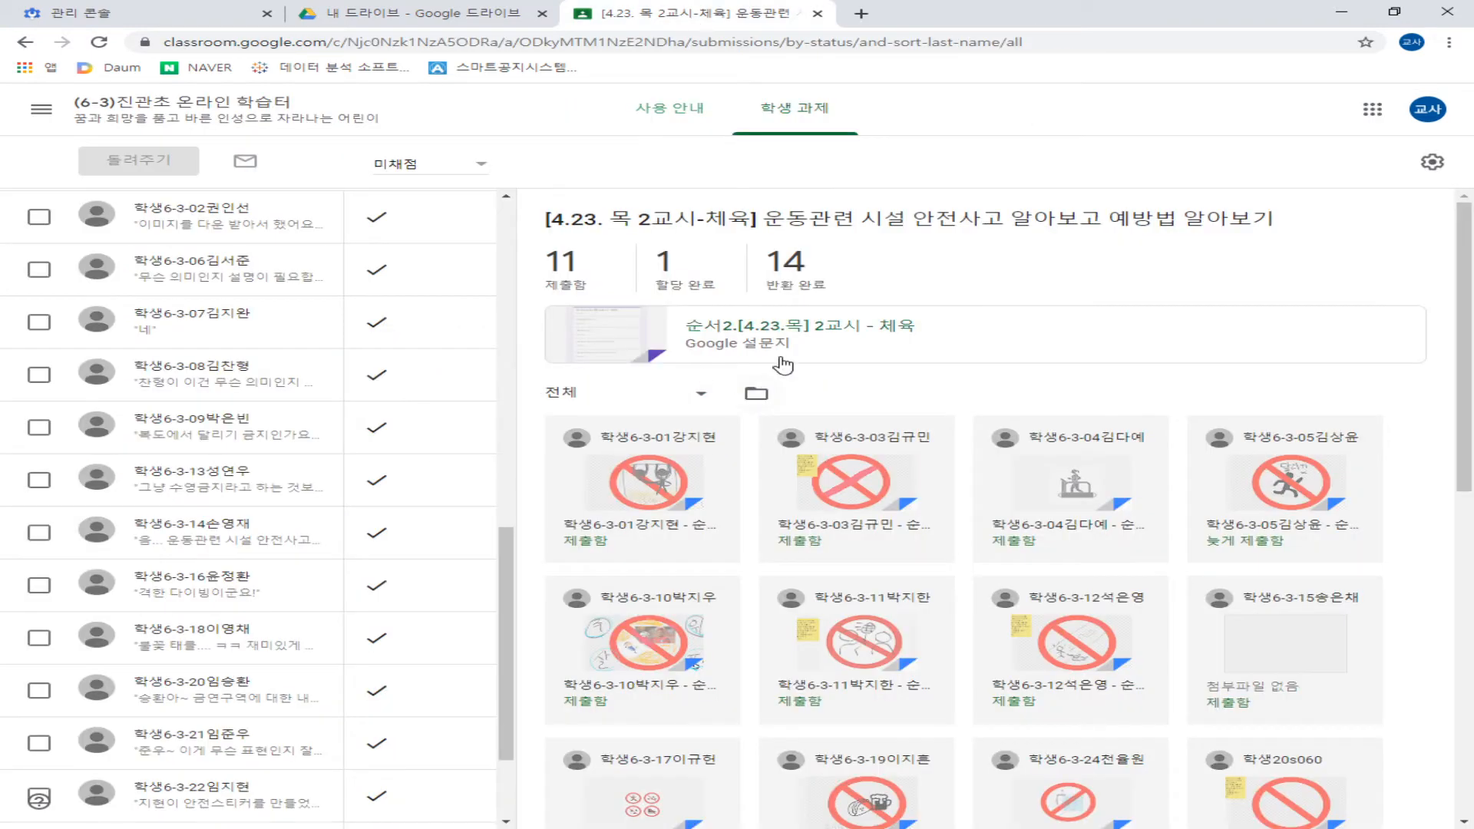
Step: Open several returned students' submissions one after another, ending with student 6-3-16, and read the teacher's private comments
{"action": "left_click", "coordinate": [238, 291]}
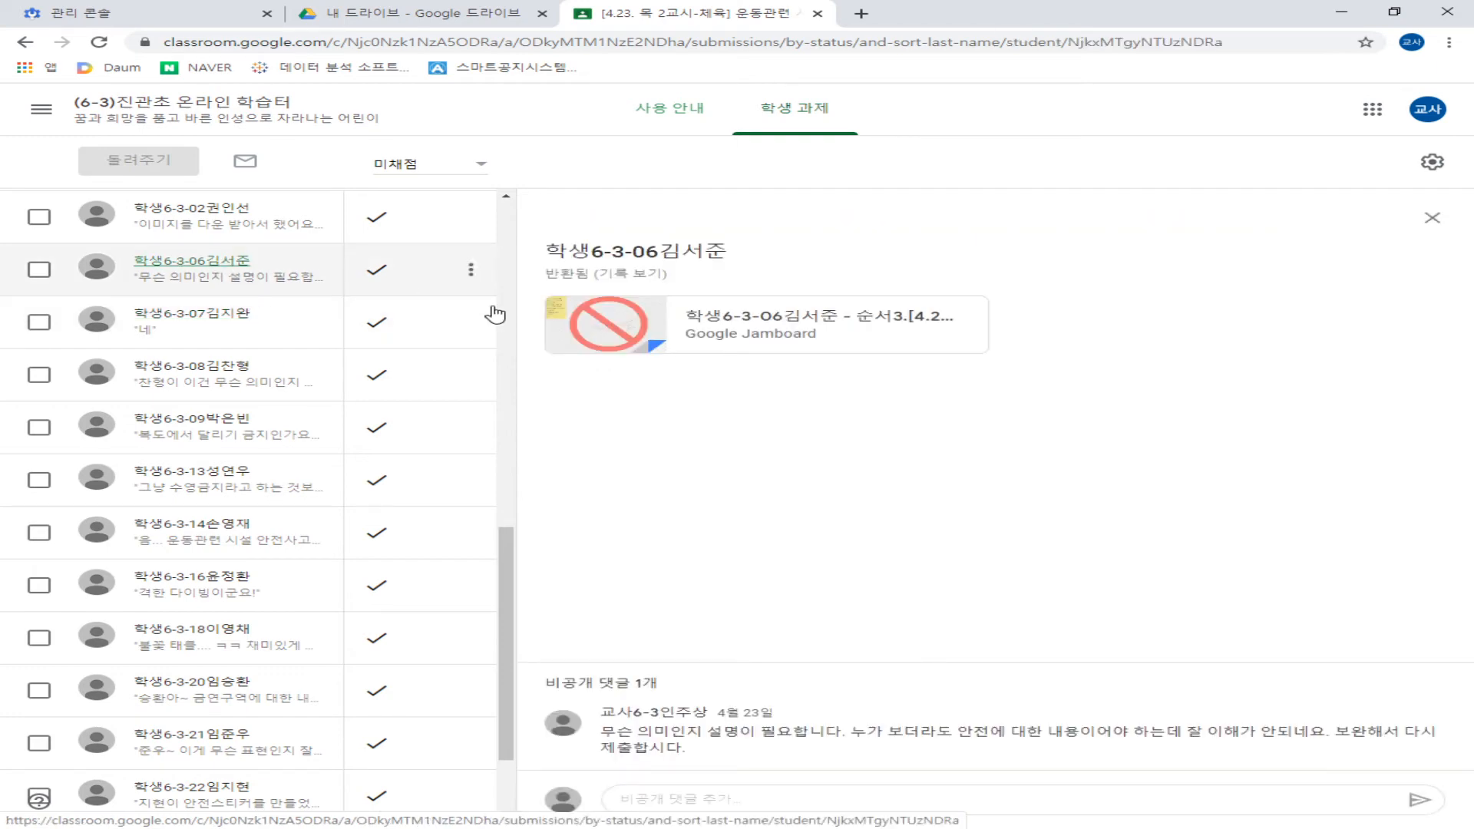
{"action": "left_click", "coordinate": [137, 359]}
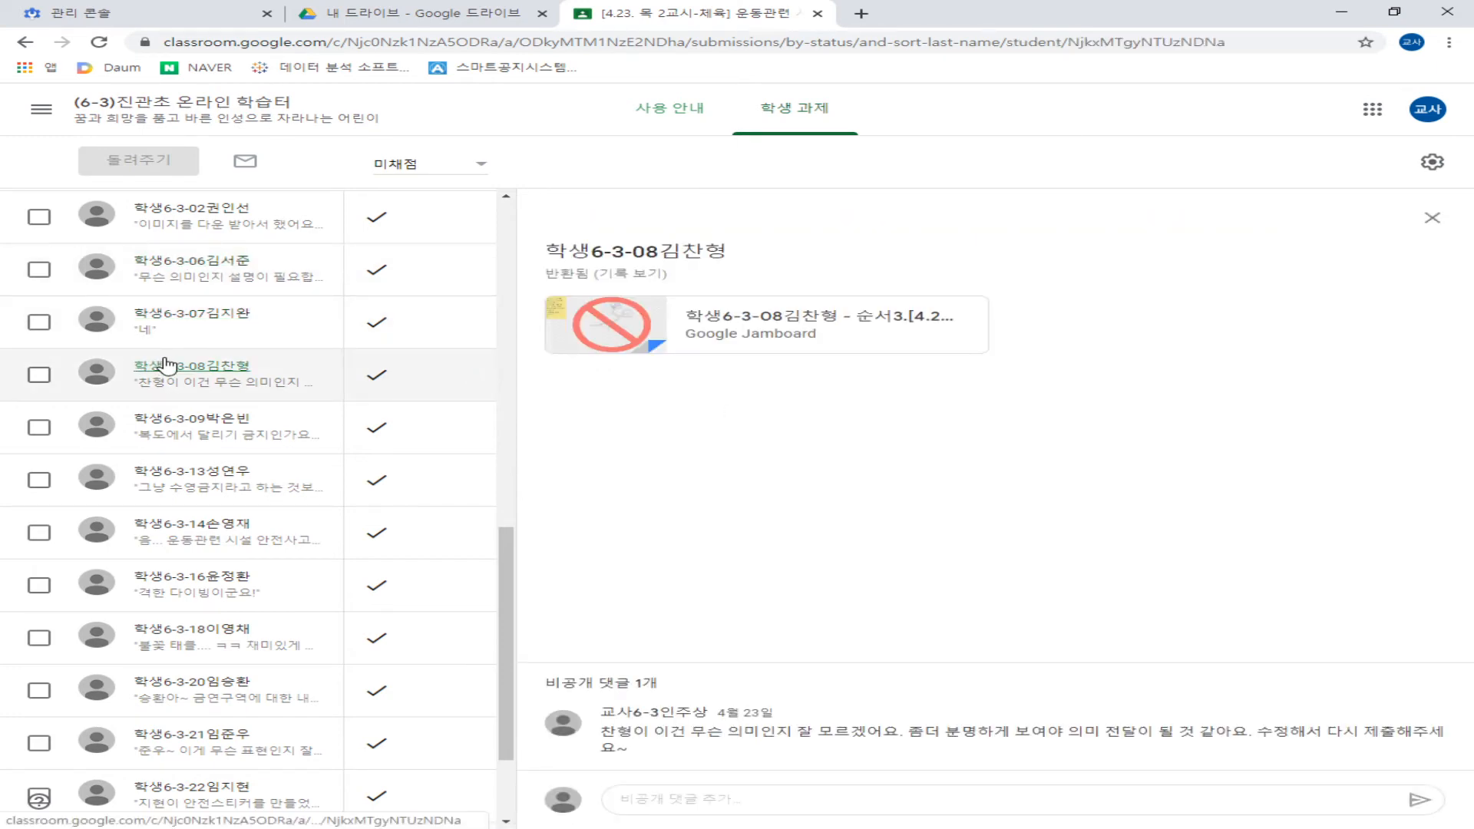
{"action": "left_click", "coordinate": [300, 536]}
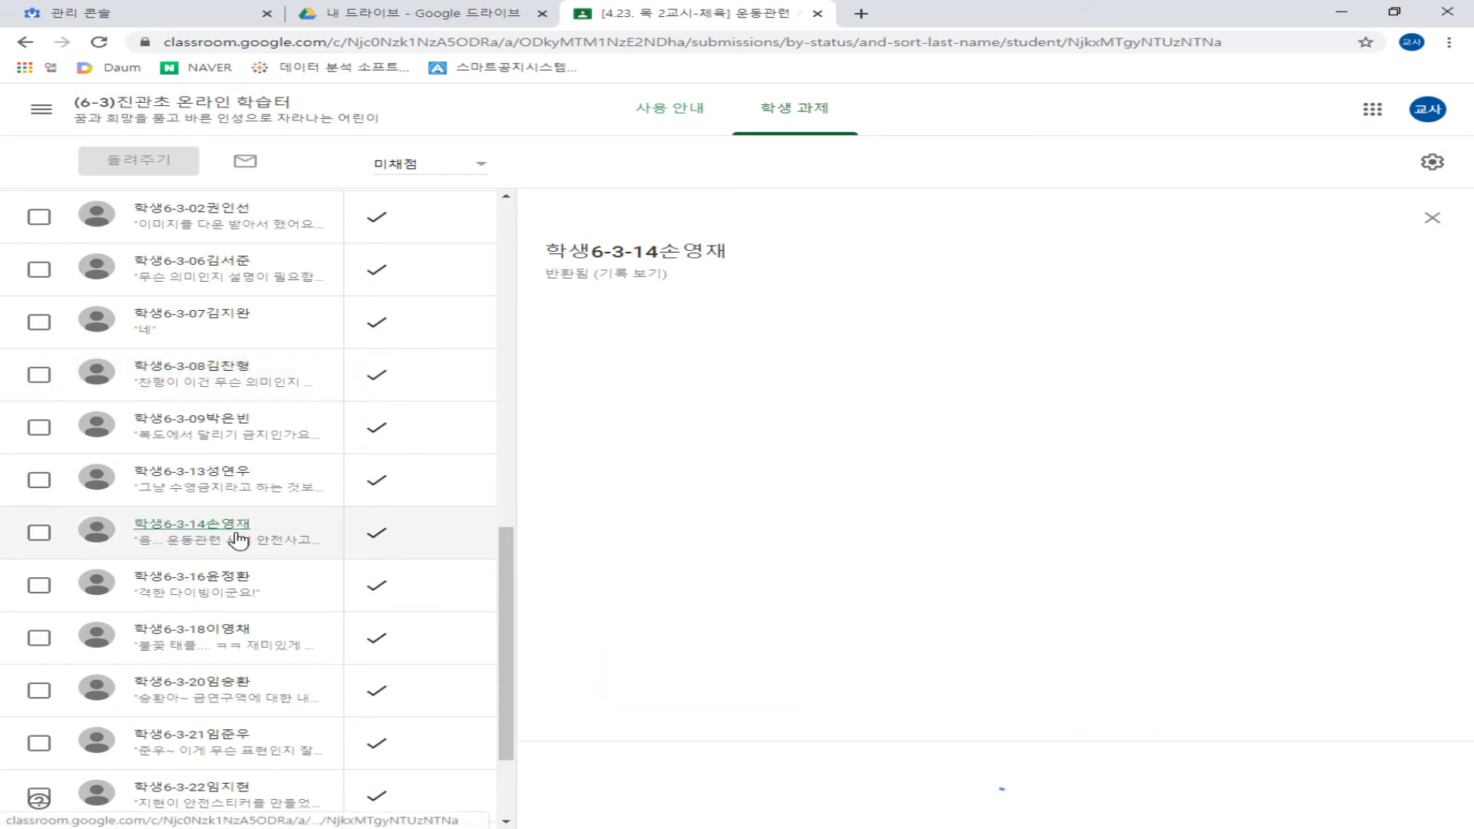
{"action": "left_click", "coordinate": [237, 625]}
{"action": "left_click", "coordinate": [278, 597]}
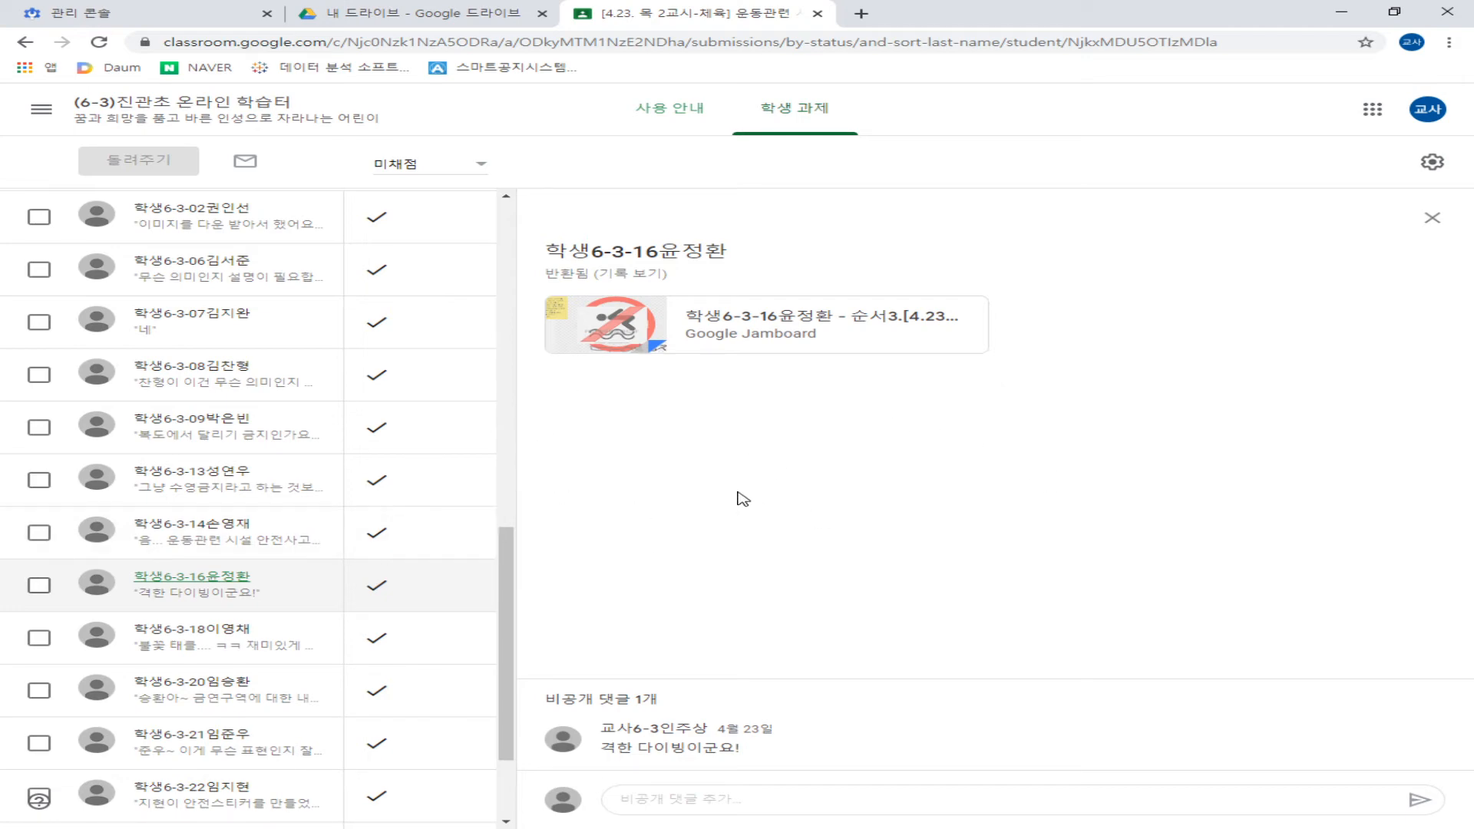
Step: Recheck the submission statuses in the student list, view the assignment's instructions, and return to the student work overview
{"action": "scroll", "coordinate": [500, 583], "scroll_direction": "up", "scroll_amount": 15}
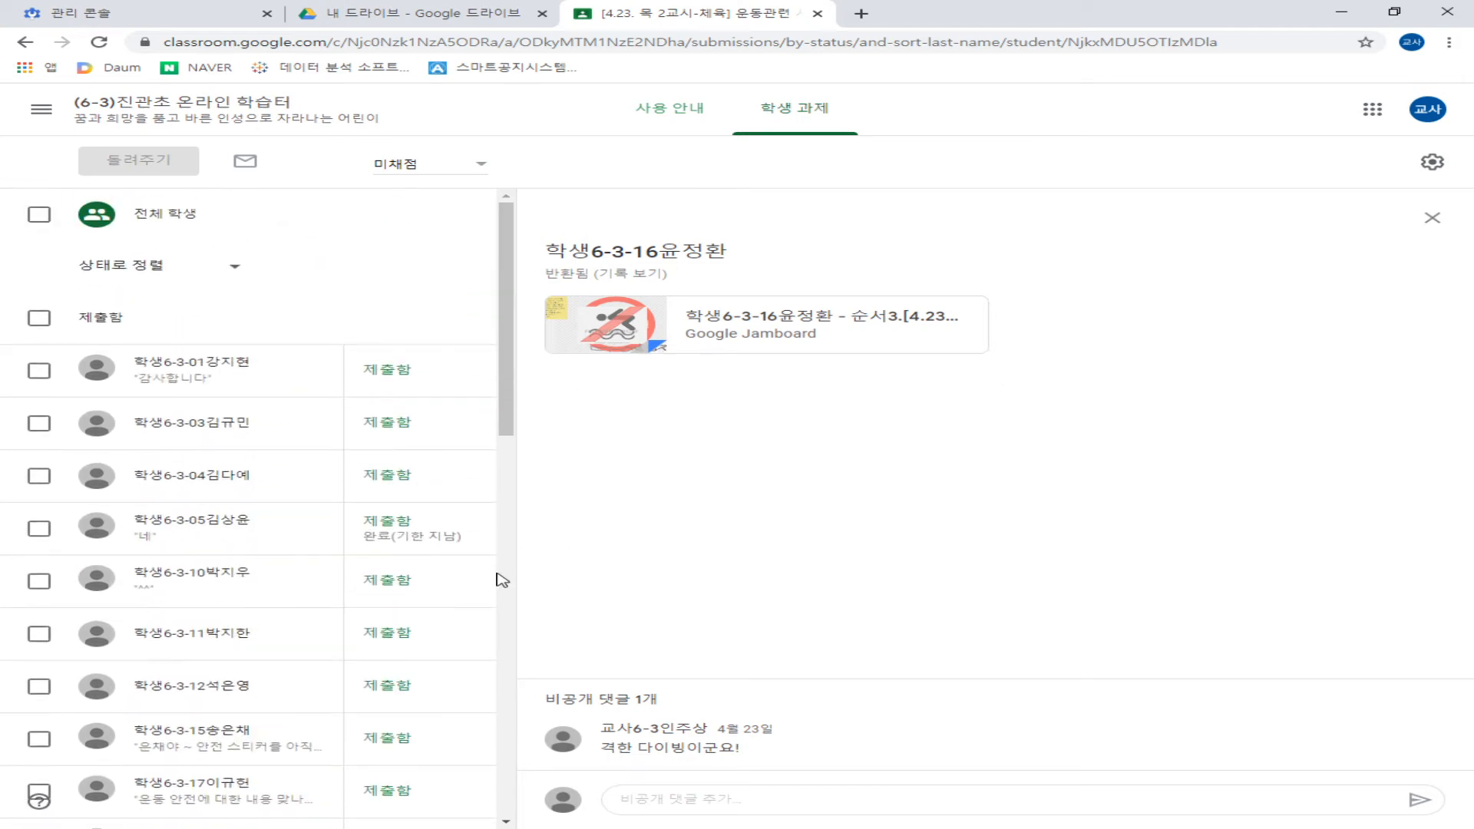
{"action": "scroll", "coordinate": [485, 599], "scroll_direction": "down", "scroll_amount": 5}
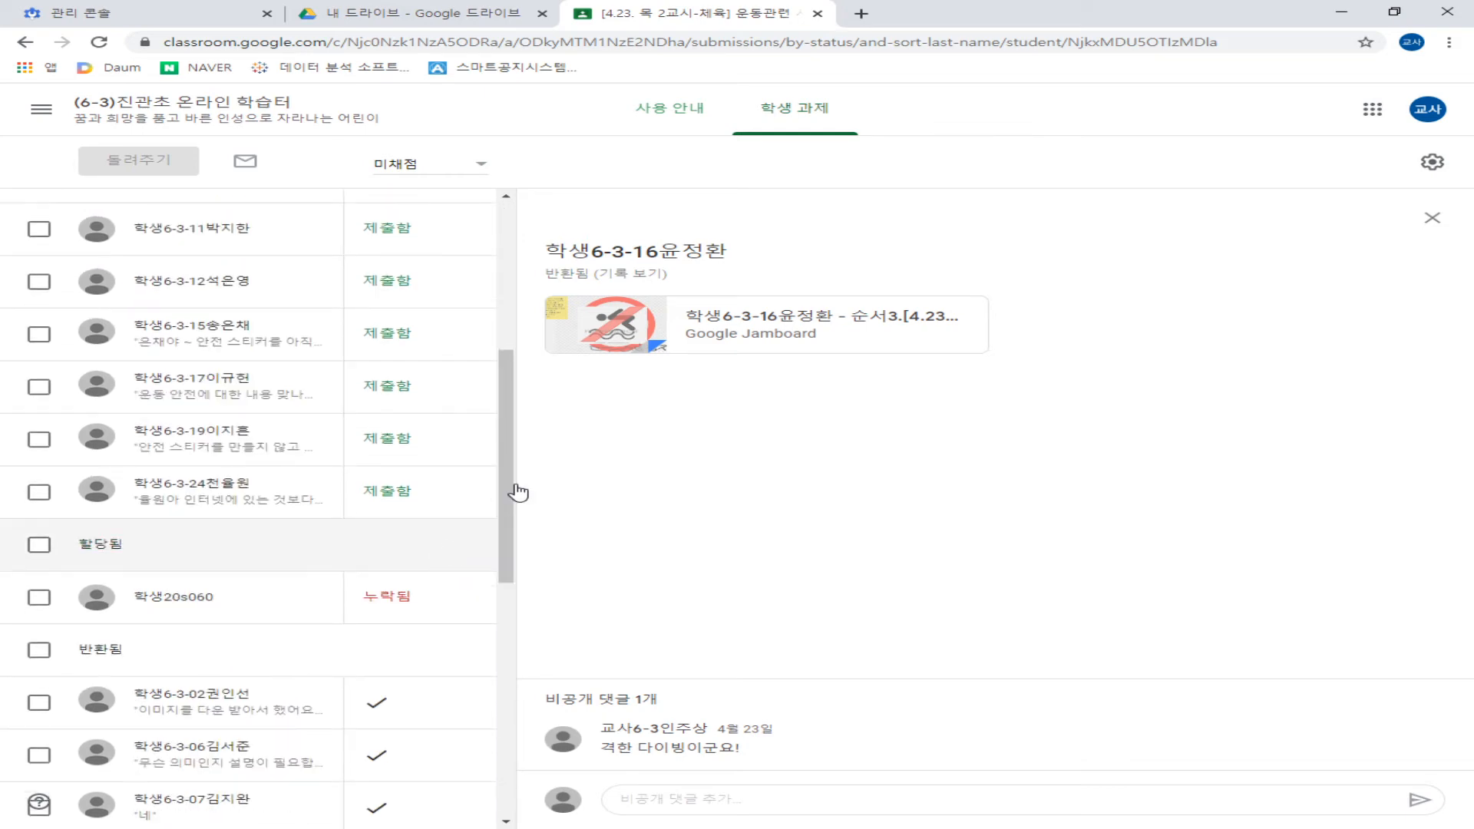
{"action": "scroll", "coordinate": [494, 303], "scroll_direction": "up", "scroll_amount": 2}
{"action": "left_click", "coordinate": [689, 119]}
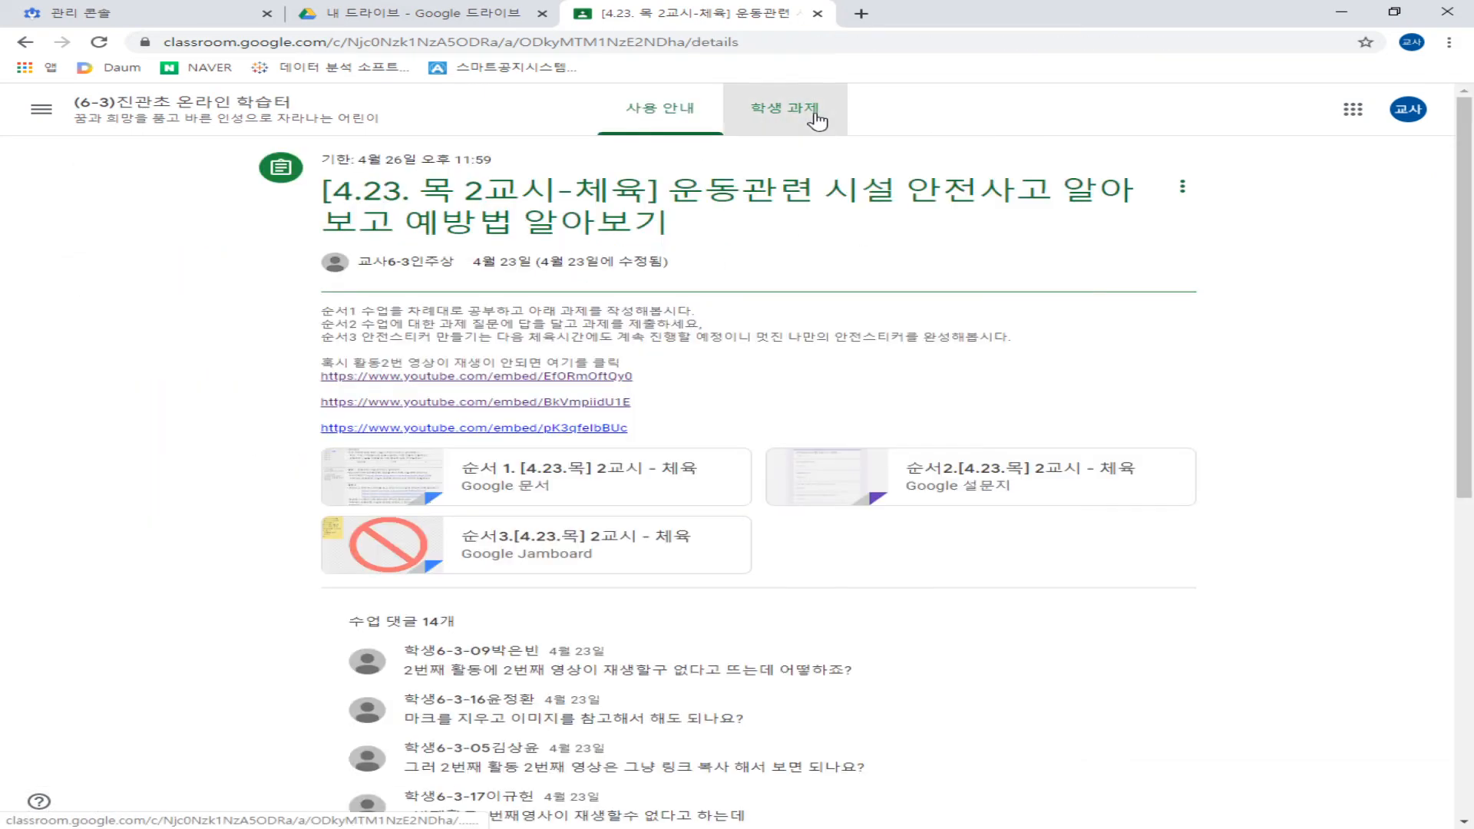
{"action": "left_click", "coordinate": [791, 109]}
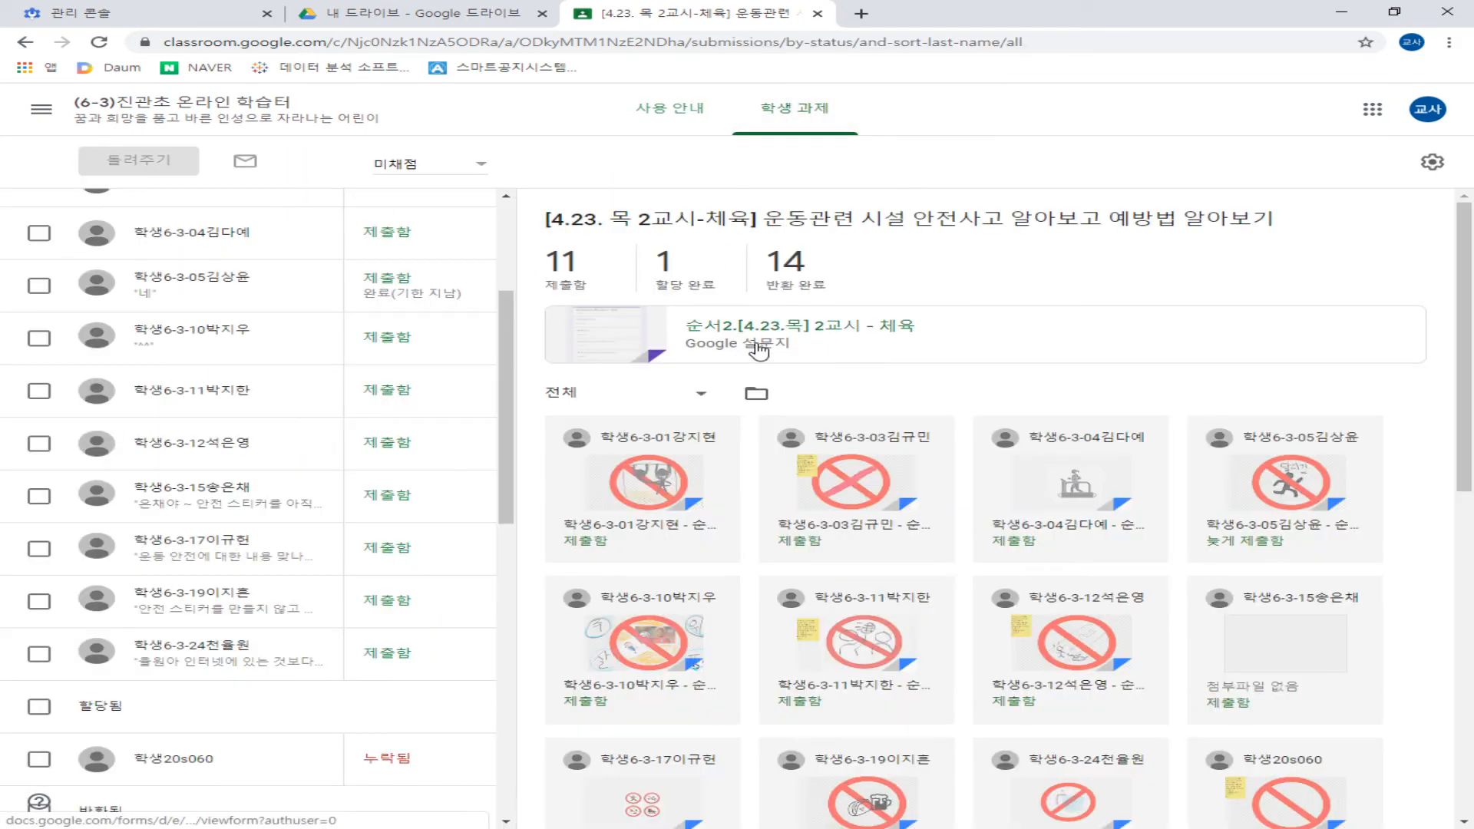
Step: Open the attached form 순서2.[4.23.목] 2교시 - 체육 from the student work, view its questions, and switch it to editing mode
{"action": "left_click", "coordinate": [805, 348]}
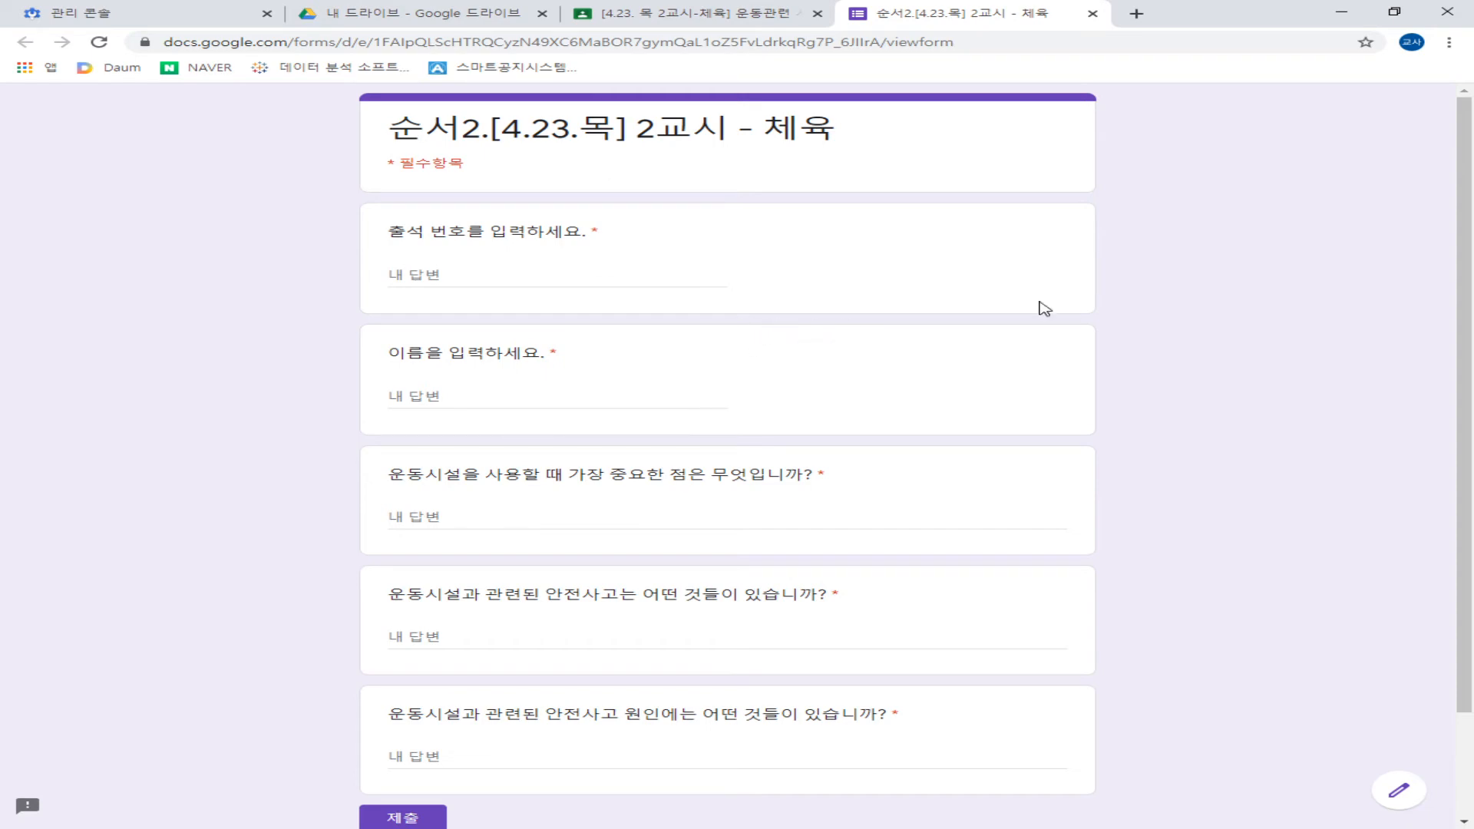
{"action": "scroll", "coordinate": [931, 461], "scroll_direction": "down", "scroll_amount": 2}
{"action": "scroll", "coordinate": [887, 490], "scroll_direction": "up", "scroll_amount": 2}
{"action": "scroll", "coordinate": [956, 437], "scroll_direction": "down", "scroll_amount": 2}
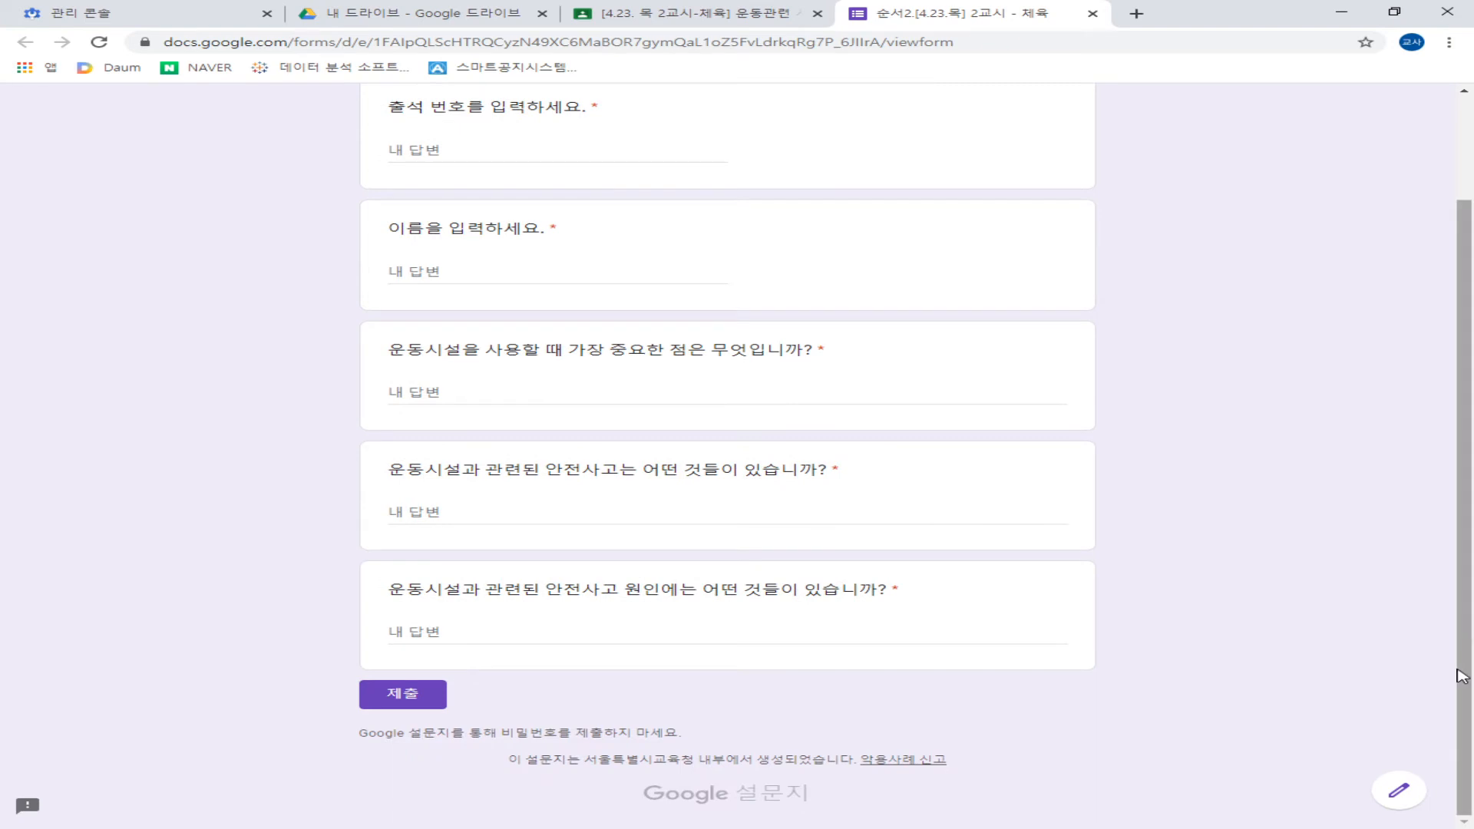
{"action": "left_click", "coordinate": [1400, 796]}
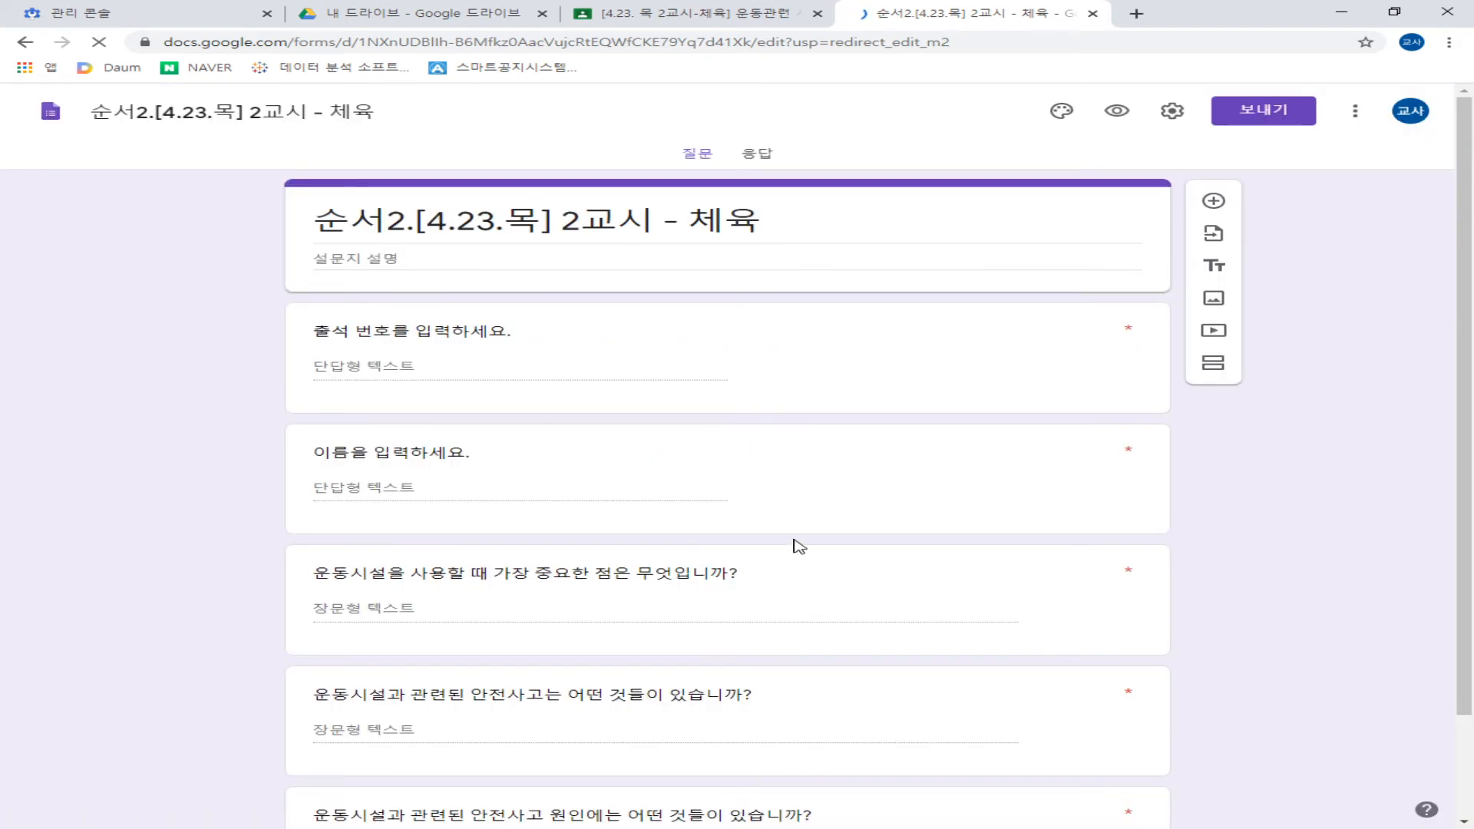
Step: Open the form's responses and examine the summary of students' answers for every question
{"action": "left_click", "coordinate": [753, 157]}
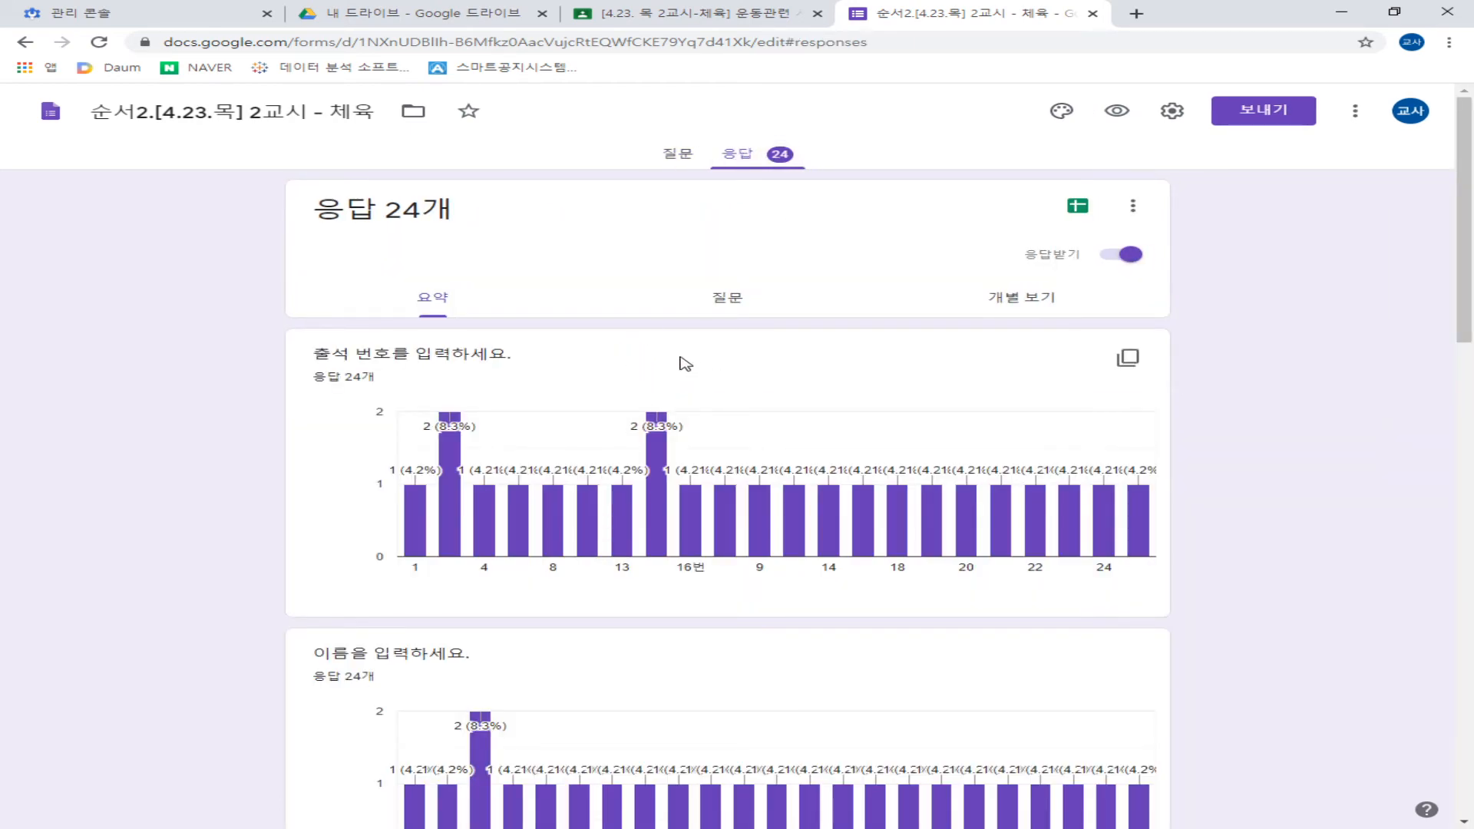
{"action": "scroll", "coordinate": [741, 467], "scroll_direction": "down", "scroll_amount": 10}
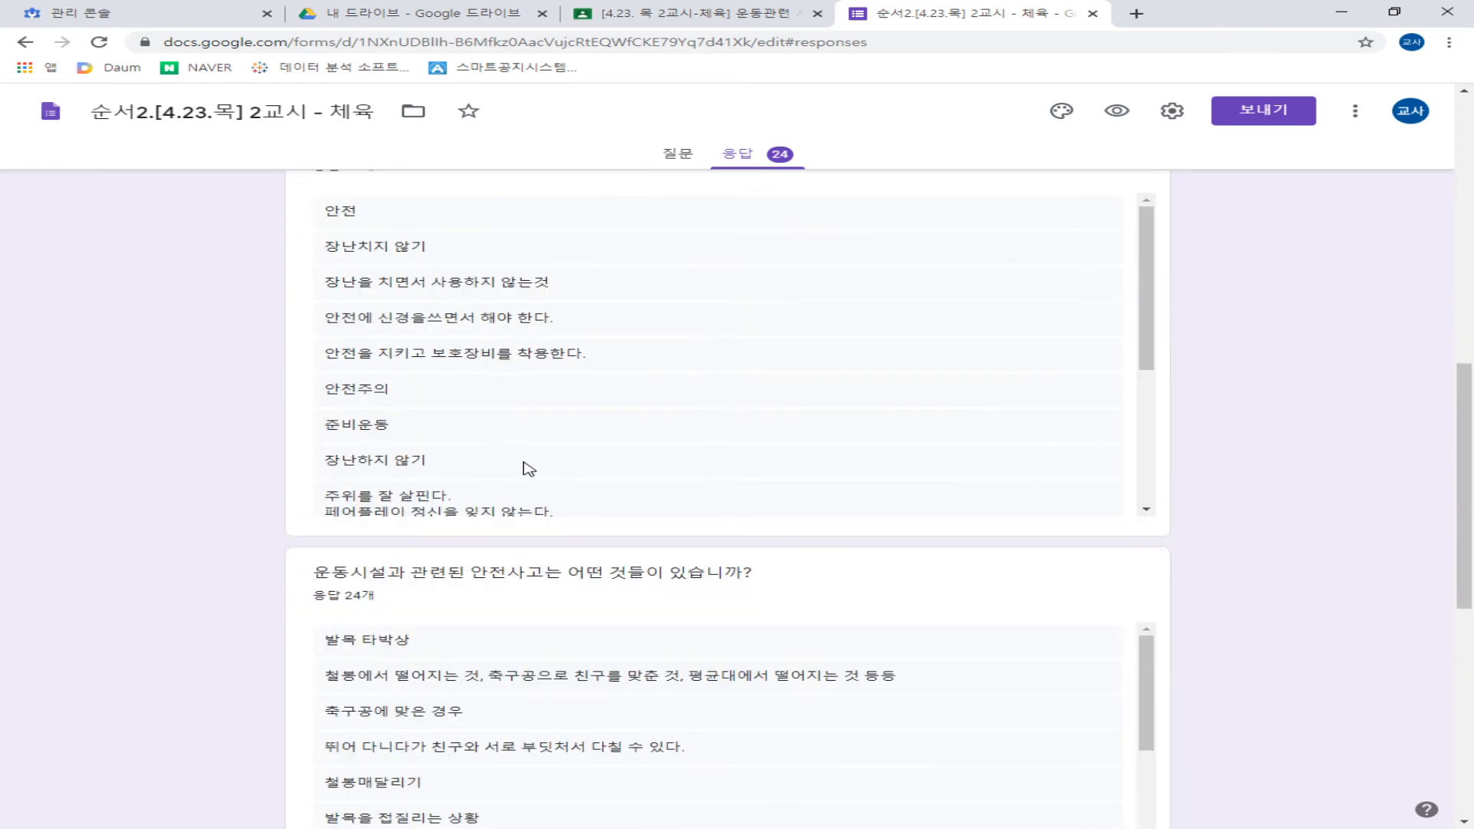
{"action": "scroll", "coordinate": [389, 251], "scroll_direction": "down", "scroll_amount": 8}
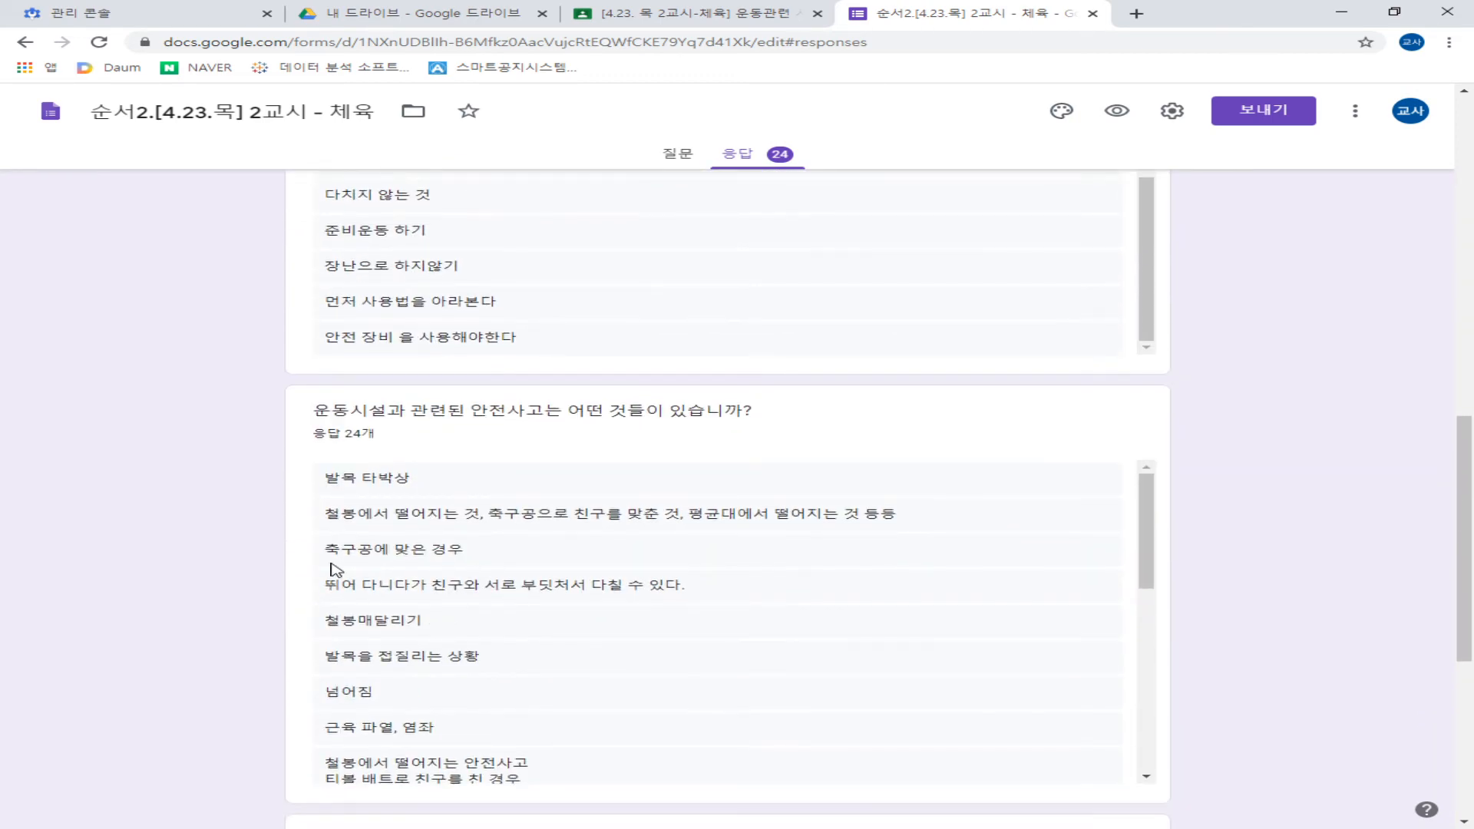
{"action": "scroll", "coordinate": [362, 544], "scroll_direction": "down", "scroll_amount": 4}
{"action": "scroll", "coordinate": [362, 544], "scroll_direction": "down", "scroll_amount": 12}
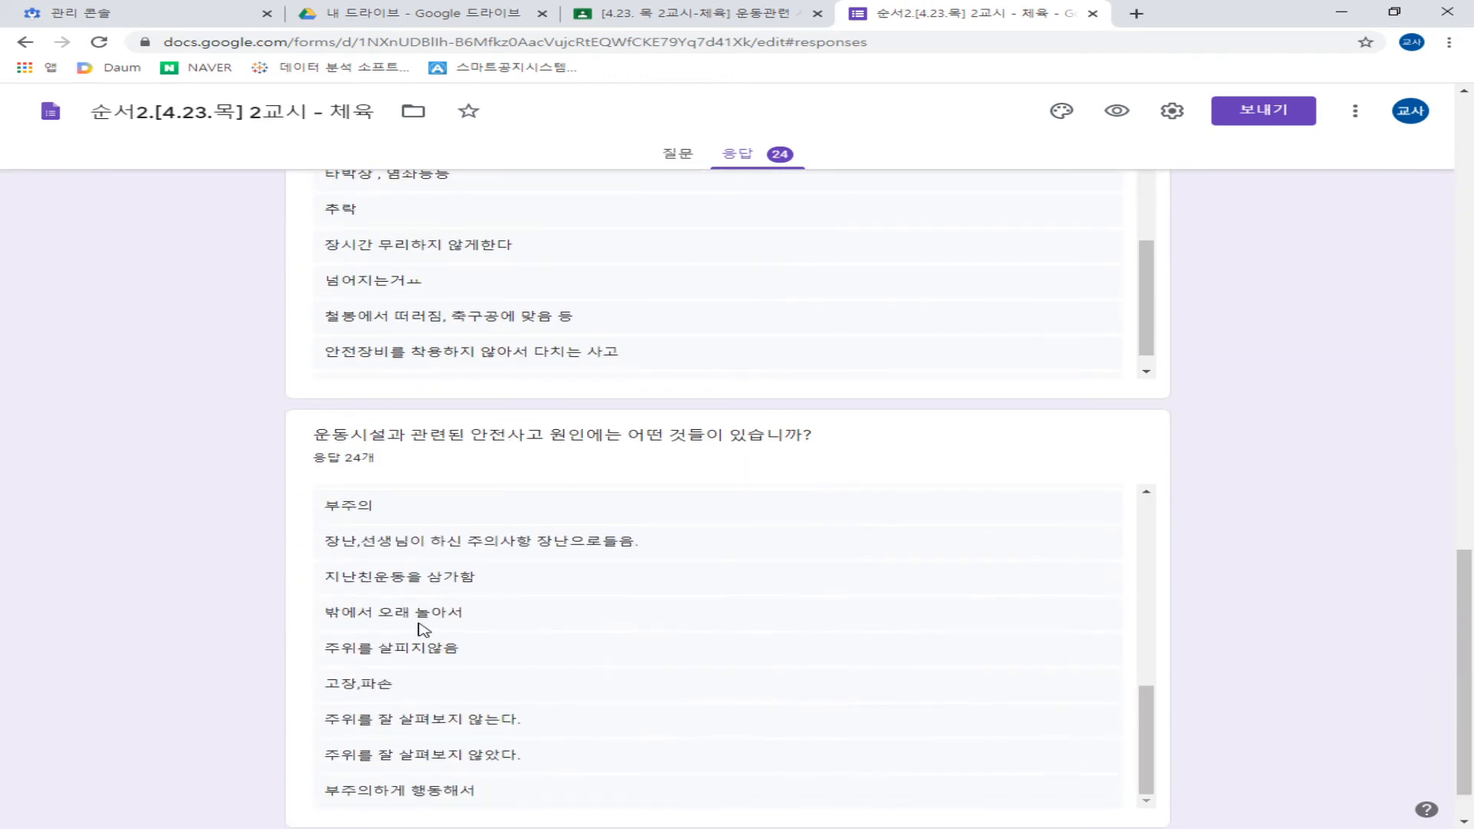
{"action": "scroll", "coordinate": [292, 640], "scroll_direction": "up", "scroll_amount": 15}
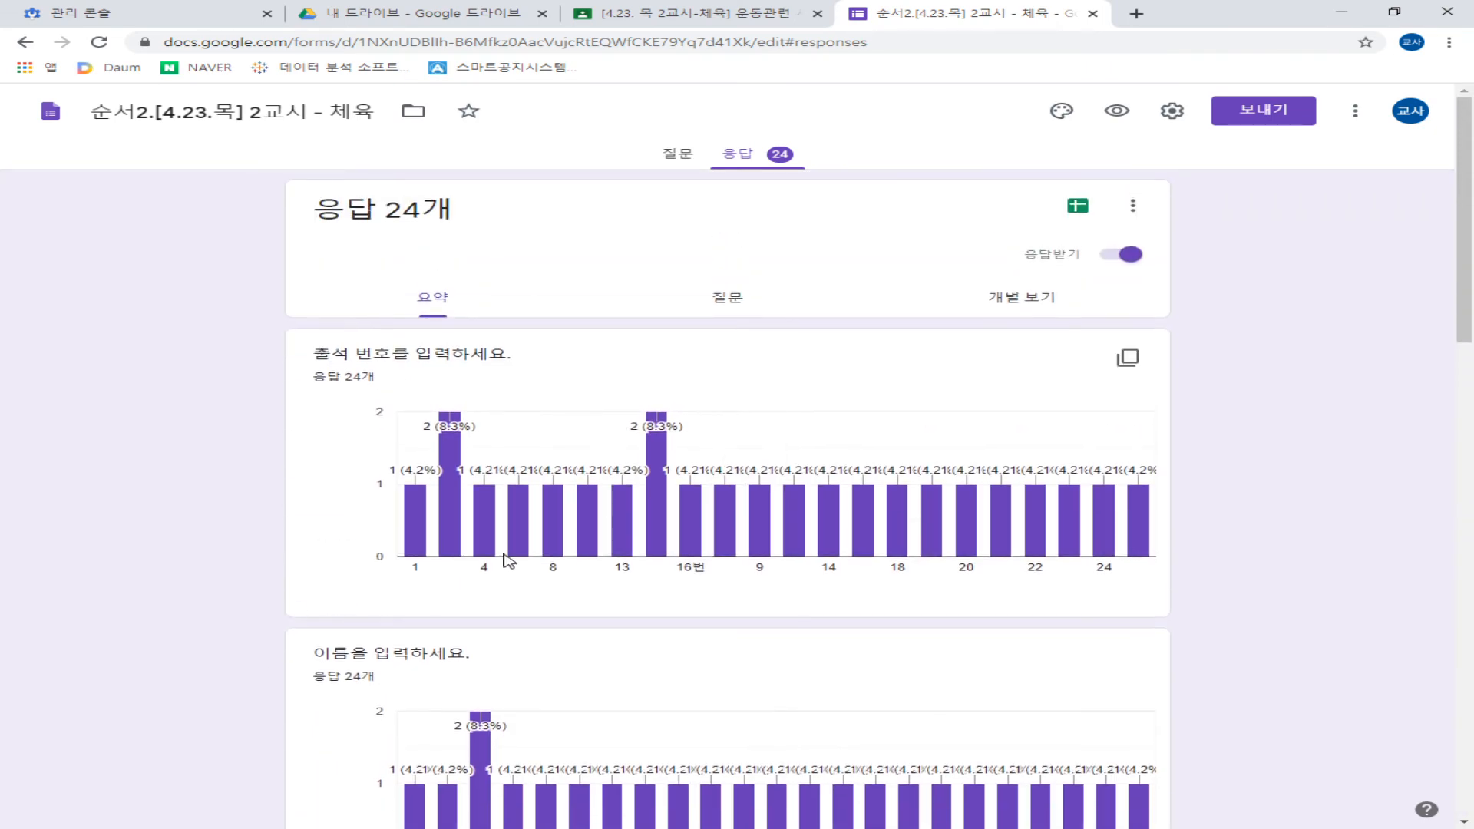
{"action": "scroll", "coordinate": [598, 508], "scroll_direction": "down", "scroll_amount": 8}
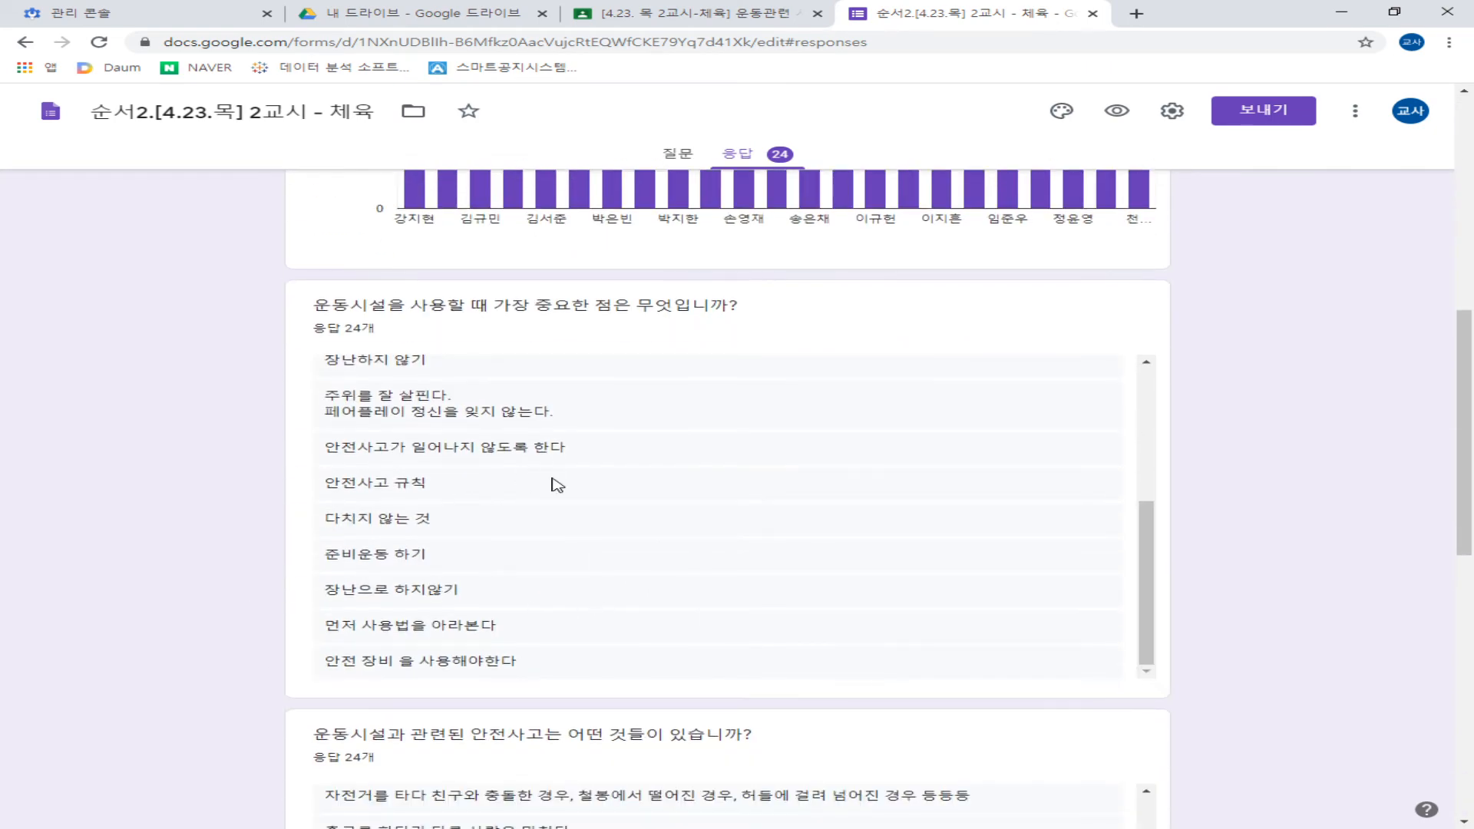
{"action": "scroll", "coordinate": [1010, 454], "scroll_direction": "down", "scroll_amount": 10}
{"action": "scroll", "coordinate": [1269, 516], "scroll_direction": "up", "scroll_amount": 15}
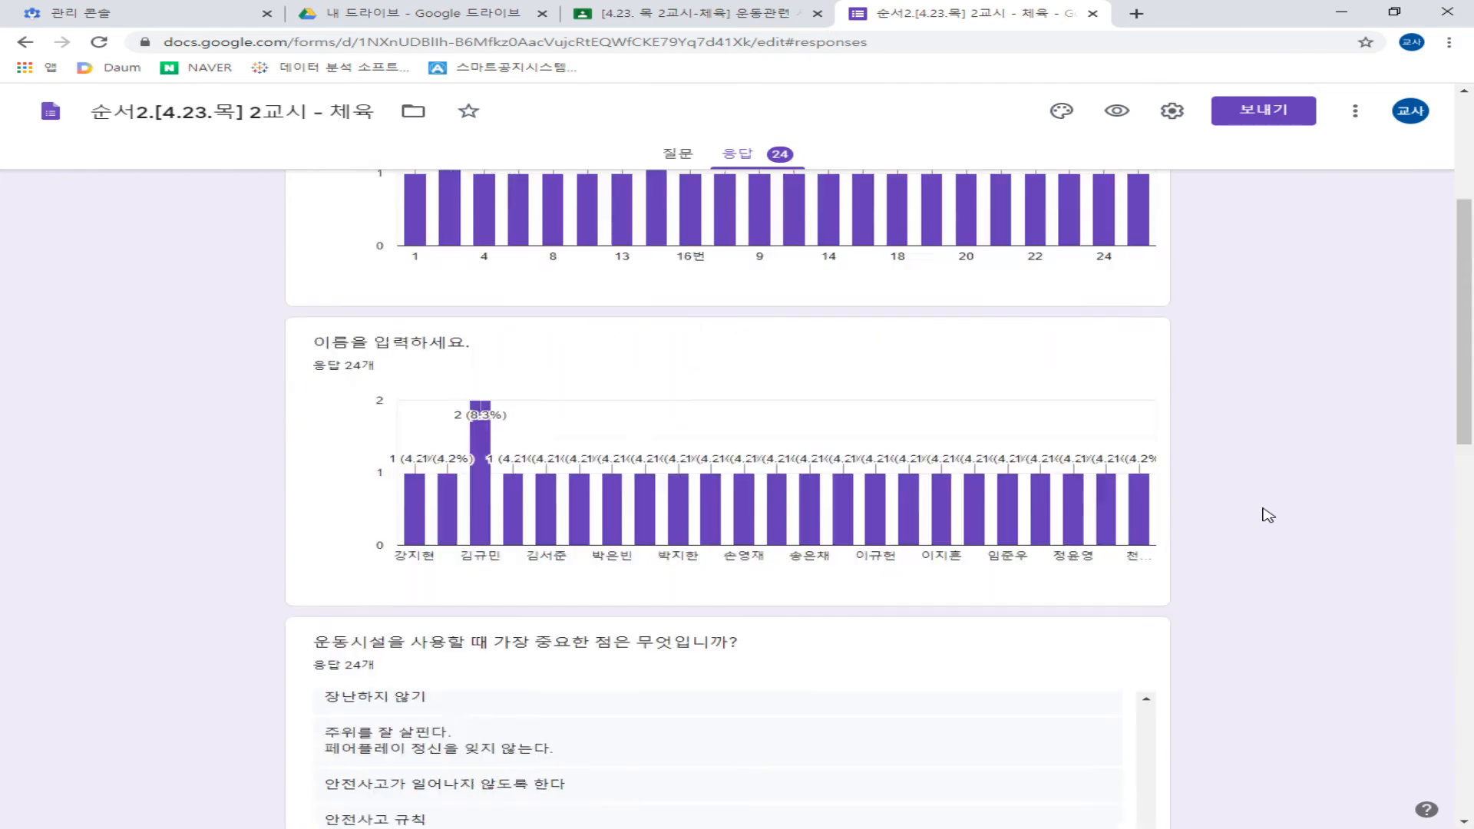
{"action": "scroll", "coordinate": [1268, 515], "scroll_direction": "up", "scroll_amount": 4}
Step: Show the responses grouped by question and examine the answers given to 출석 번호를 입력하세요
{"action": "left_click", "coordinate": [717, 307]}
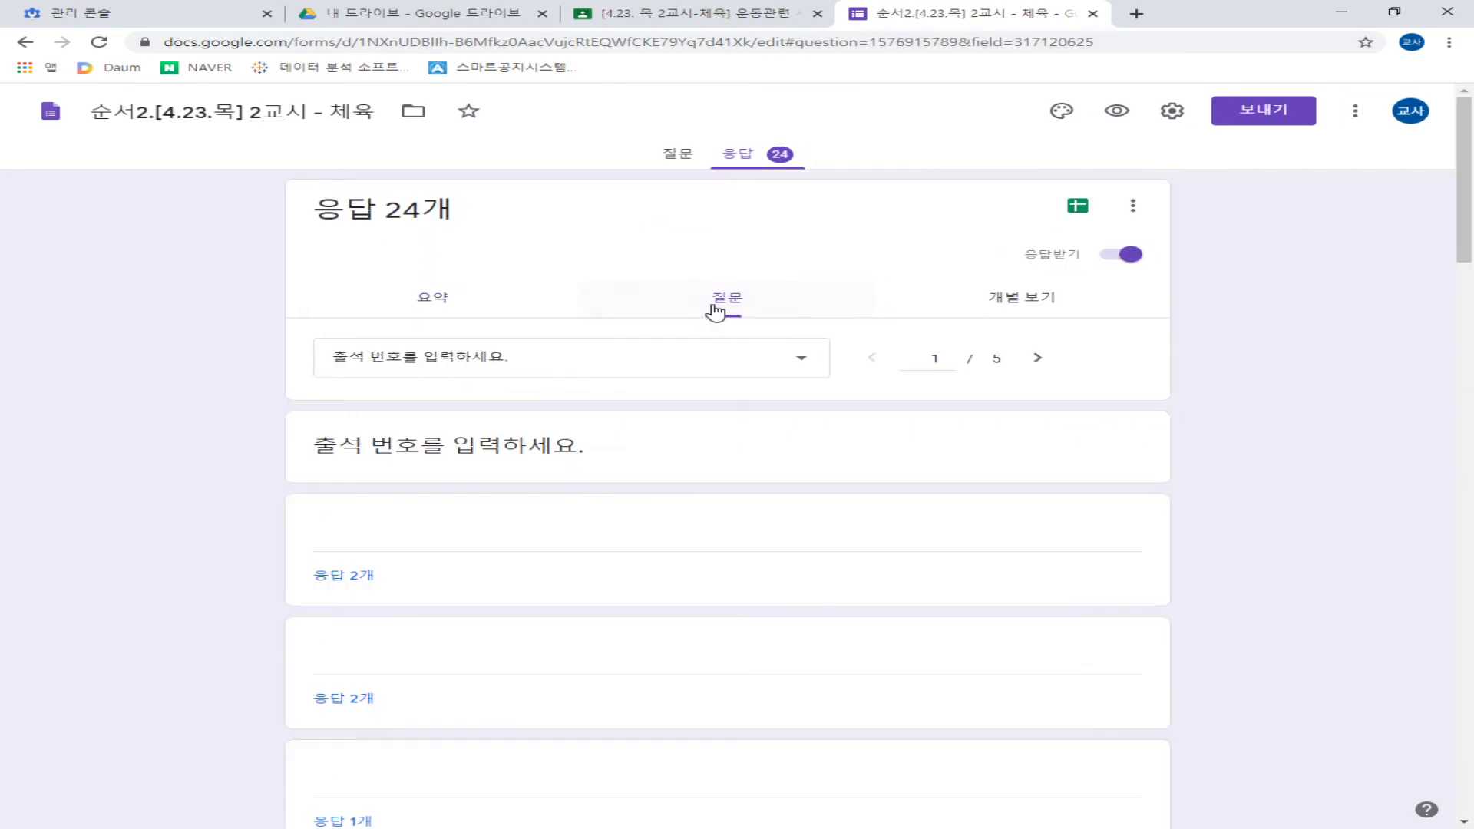
{"action": "scroll", "coordinate": [697, 400], "scroll_direction": "down", "scroll_amount": 2}
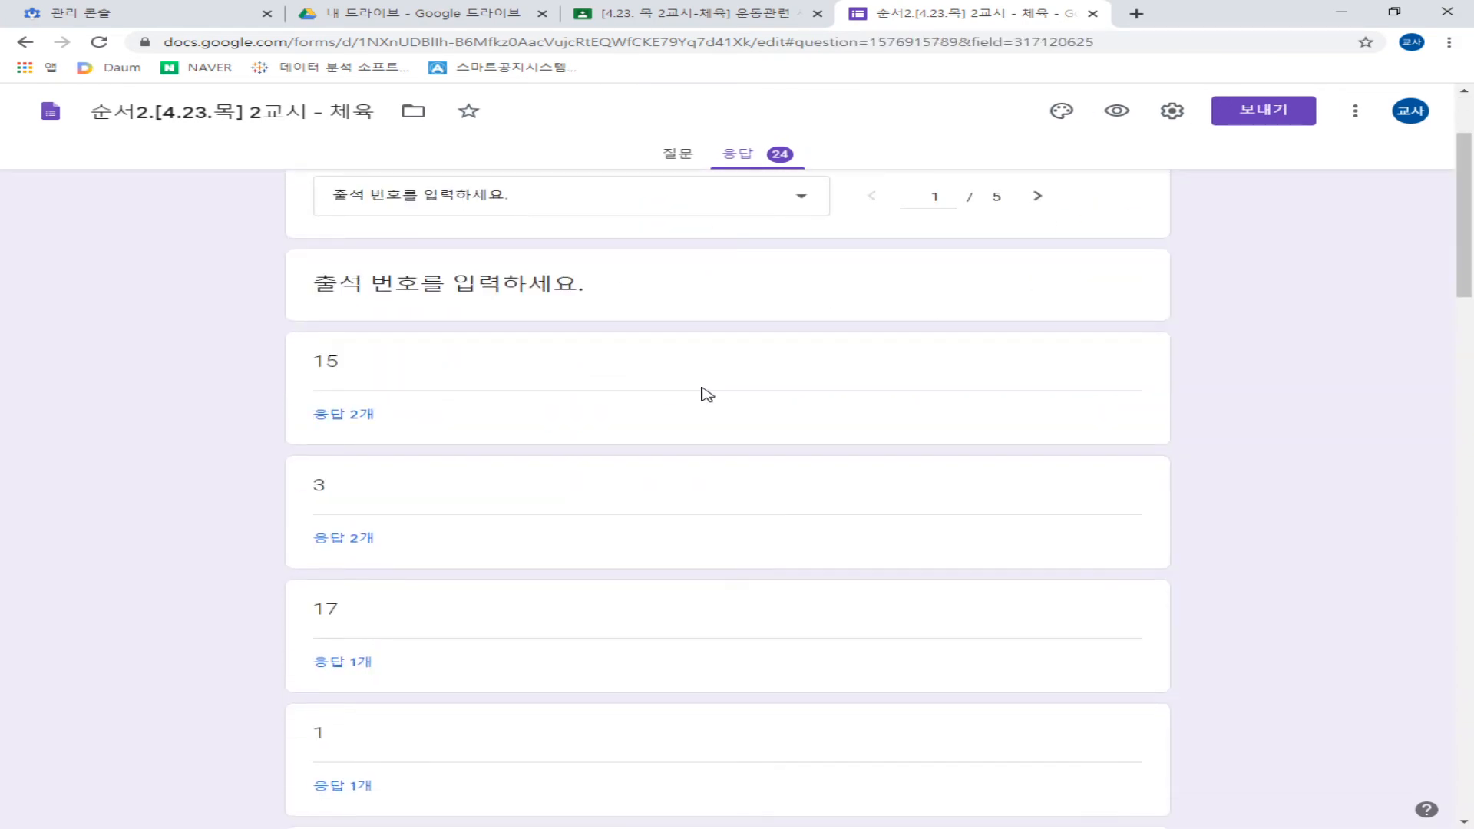
{"action": "scroll", "coordinate": [704, 395], "scroll_direction": "up", "scroll_amount": 1}
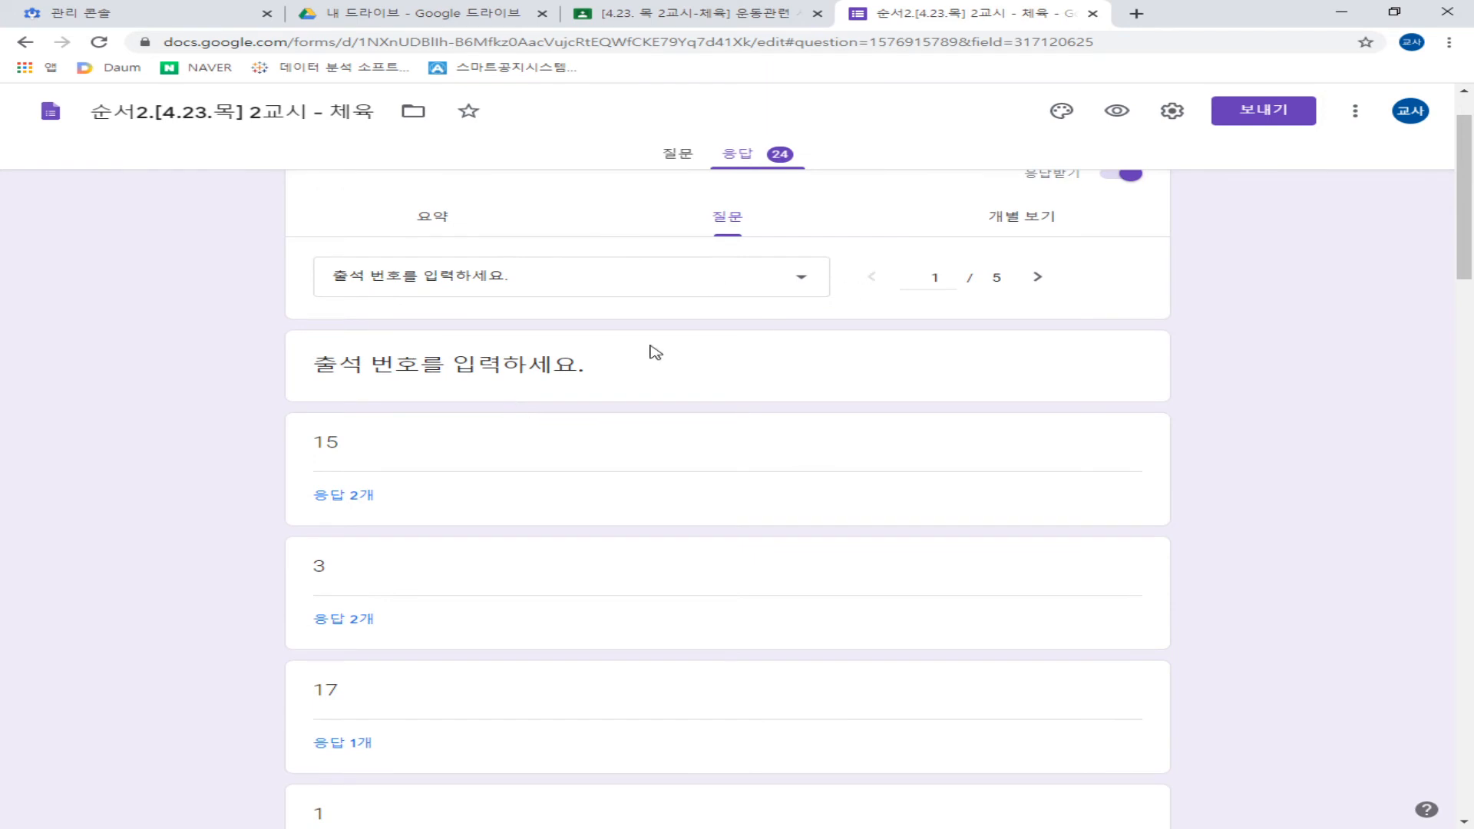
{"action": "scroll", "coordinate": [655, 352], "scroll_direction": "down", "scroll_amount": 2}
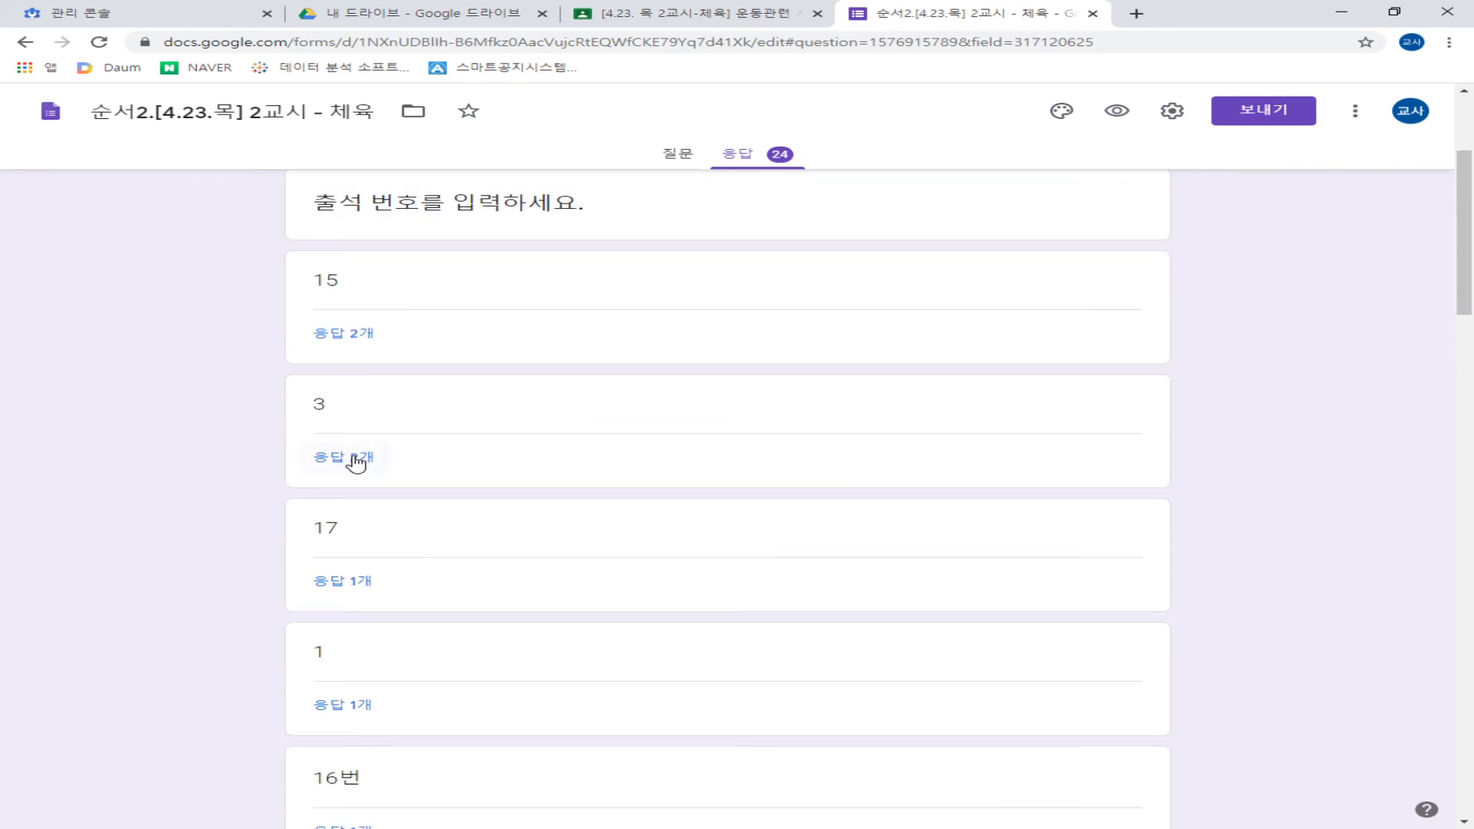
{"action": "scroll", "coordinate": [365, 494], "scroll_direction": "down", "scroll_amount": 9}
{"action": "scroll", "coordinate": [1323, 522], "scroll_direction": "up", "scroll_amount": 6}
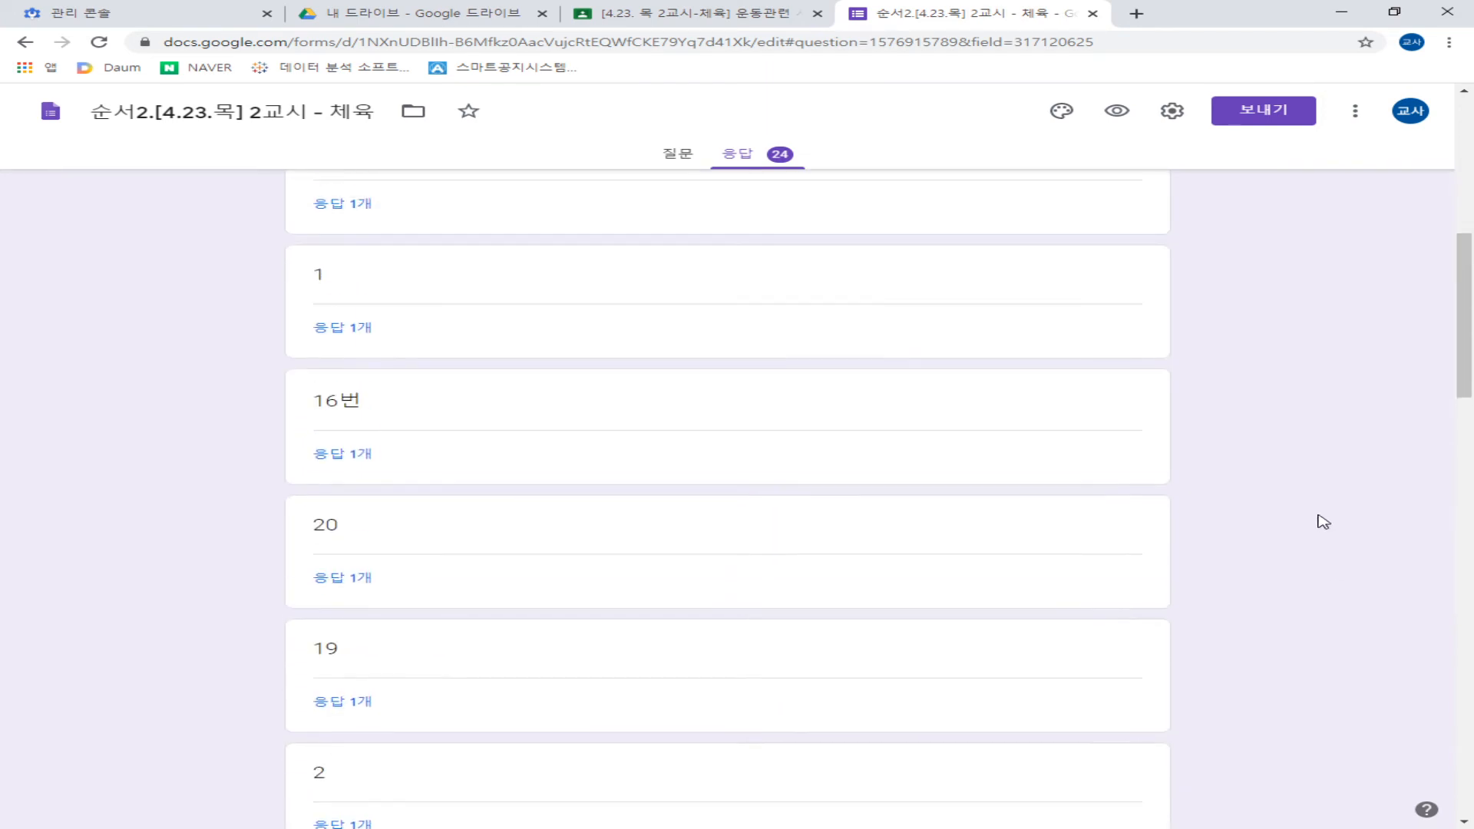
{"action": "scroll", "coordinate": [1323, 522], "scroll_direction": "up", "scroll_amount": 8}
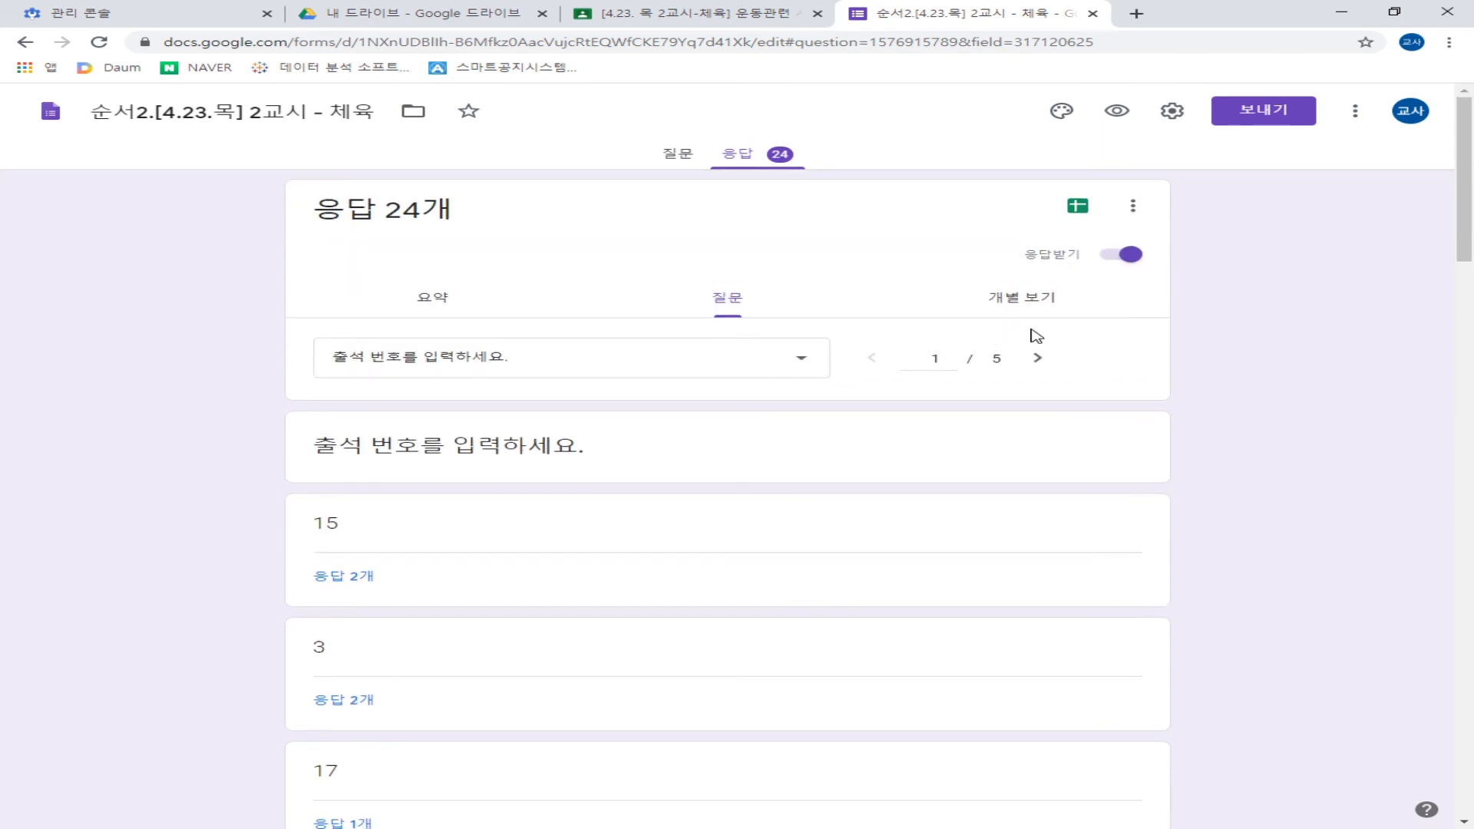
Step: Open the individual responses and examine the first student's attendance number, name and answers to each question
{"action": "left_click", "coordinate": [1033, 311]}
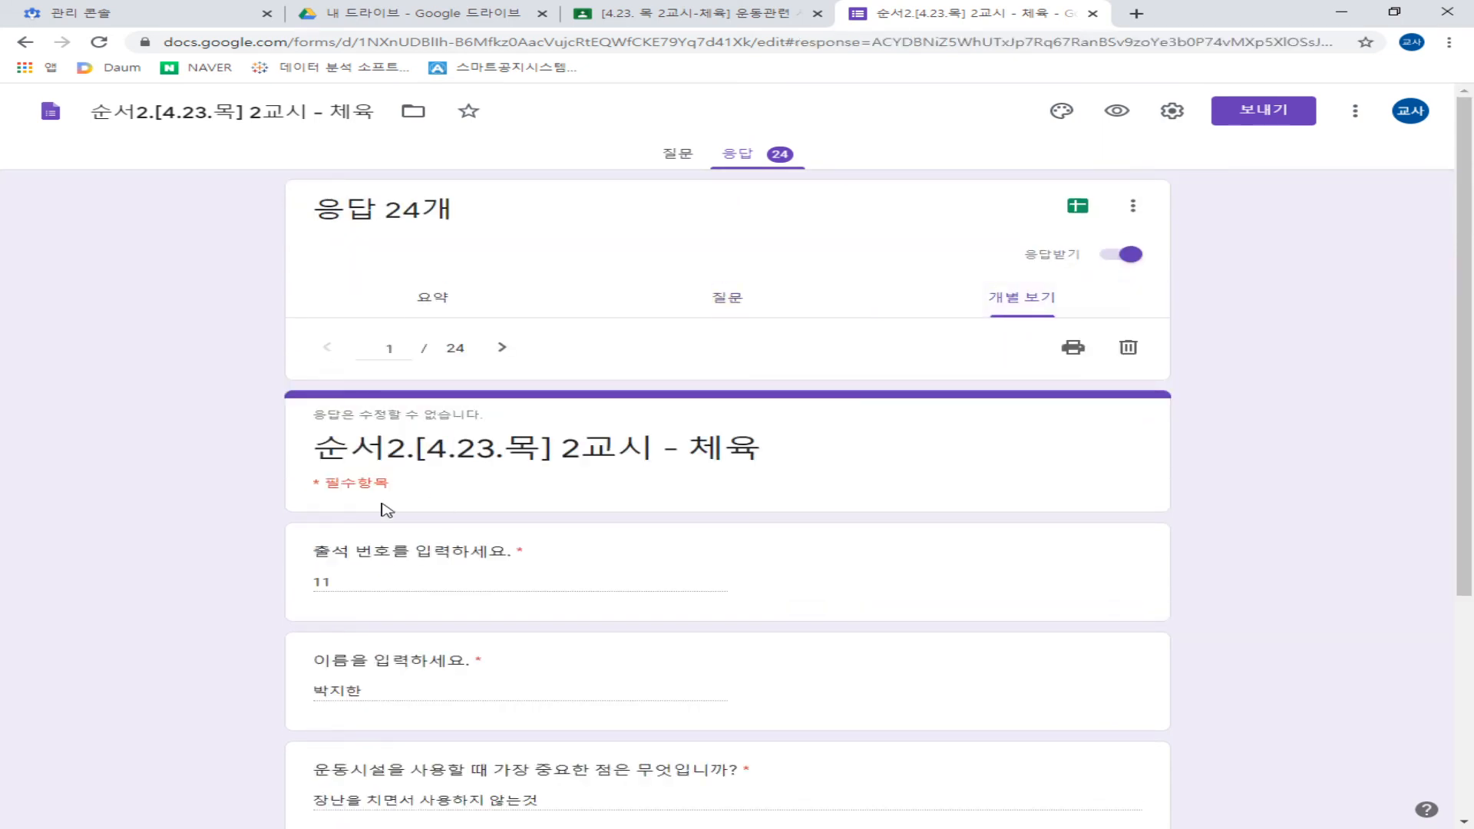
{"action": "scroll", "coordinate": [390, 529], "scroll_direction": "down", "scroll_amount": 2}
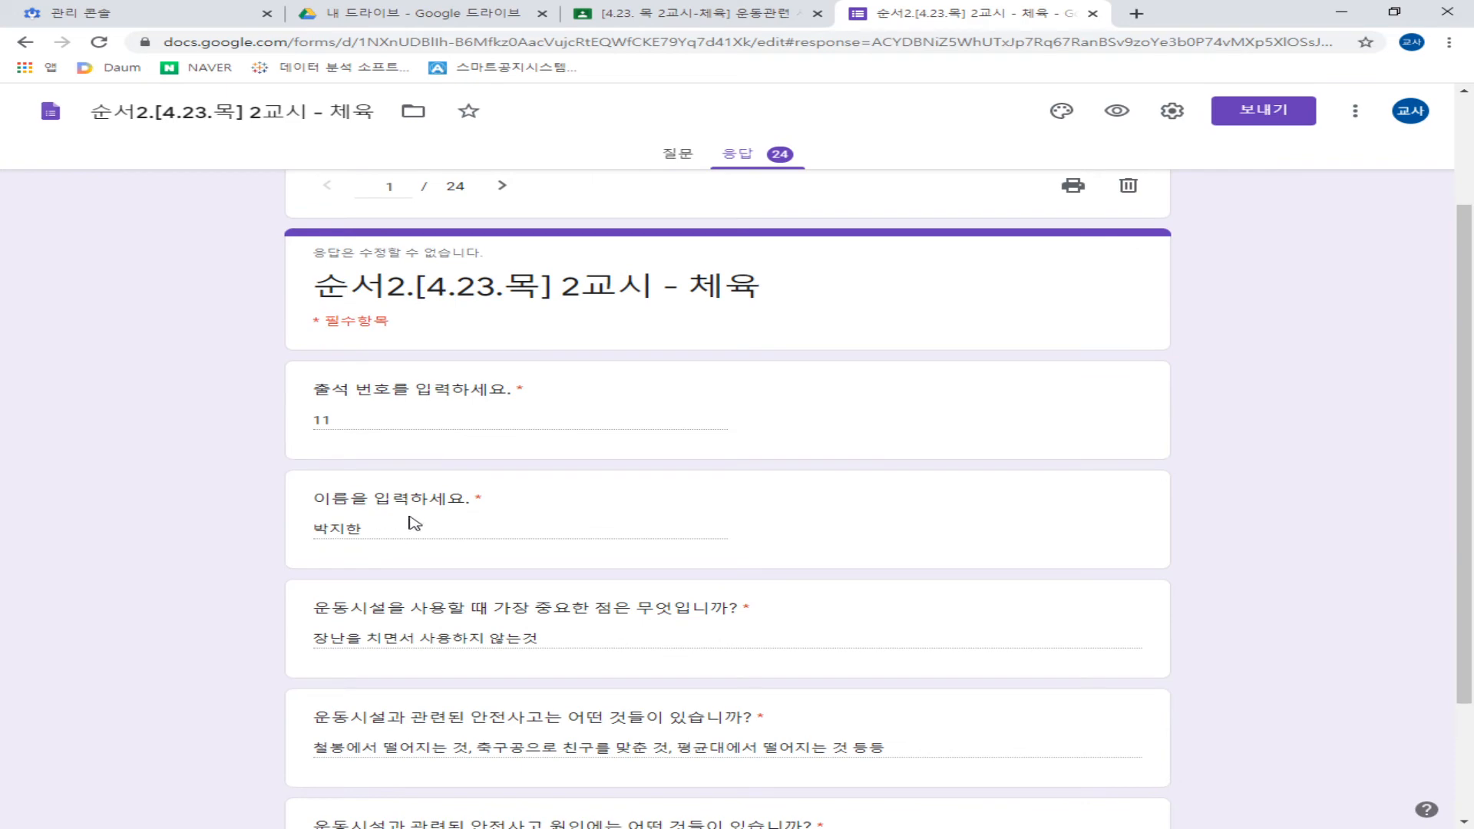
{"action": "scroll", "coordinate": [480, 361], "scroll_direction": "up", "scroll_amount": 1}
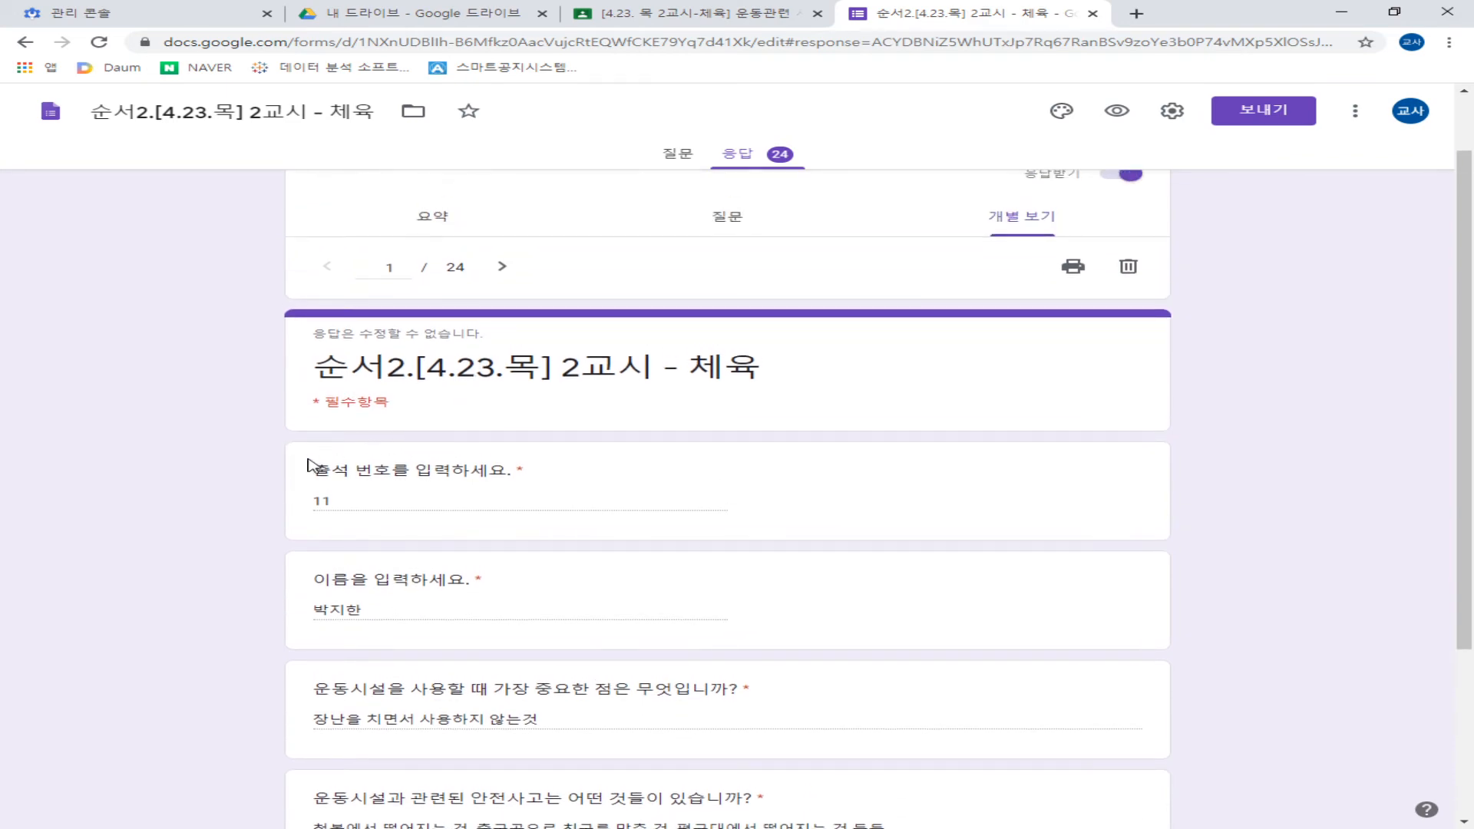
{"action": "left_click_drag", "start_coordinate": [309, 464], "coordinate": [532, 470]}
{"action": "left_click", "coordinate": [532, 471]}
{"action": "left_click_drag", "start_coordinate": [311, 470], "coordinate": [567, 479]}
{"action": "left_click", "coordinate": [567, 480]}
{"action": "left_click_drag", "start_coordinate": [311, 470], "coordinate": [514, 479]}
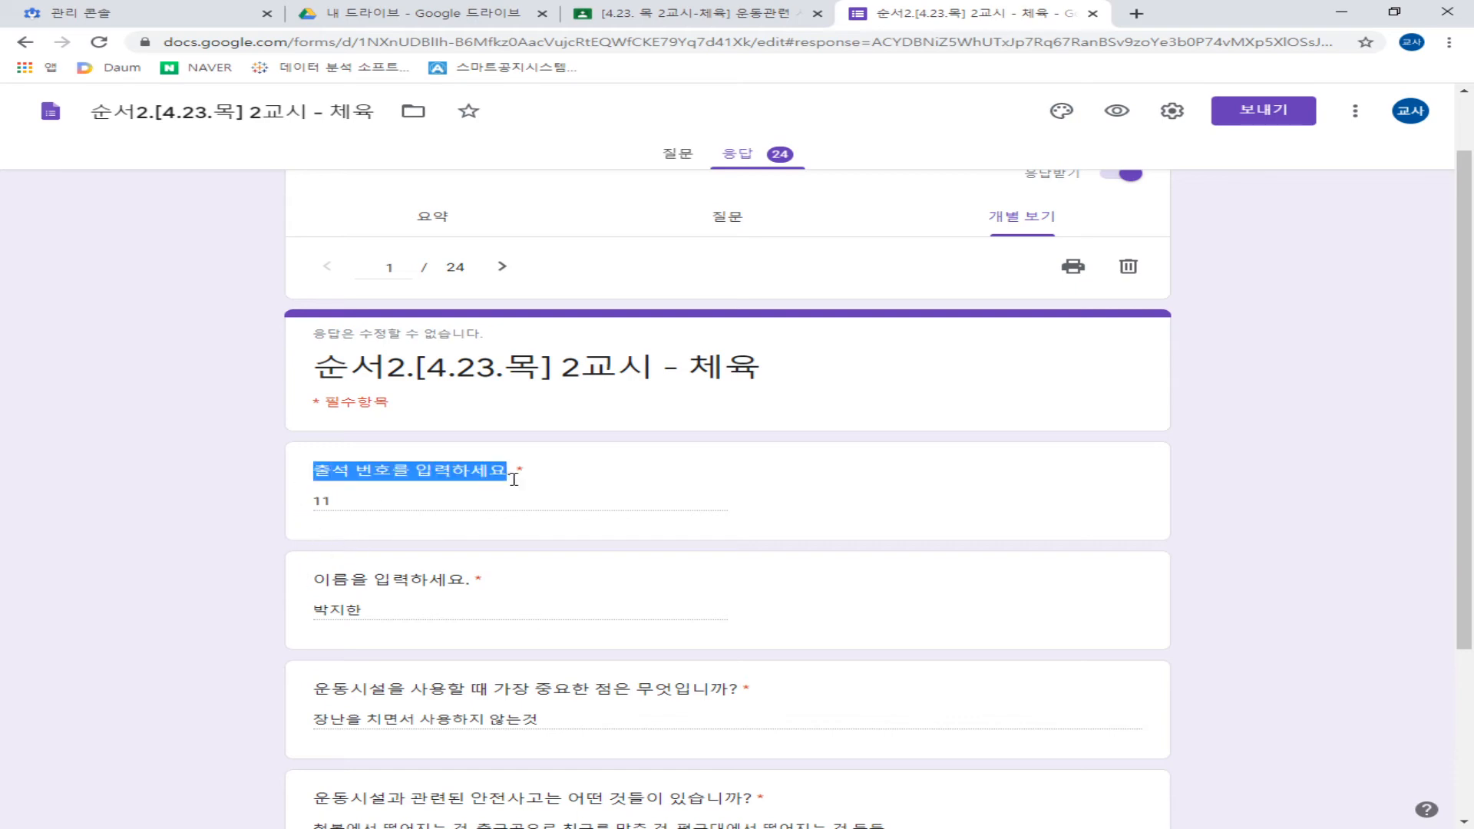
{"action": "left_click_drag", "start_coordinate": [316, 583], "coordinate": [503, 597]}
{"action": "left_click", "coordinate": [503, 597]}
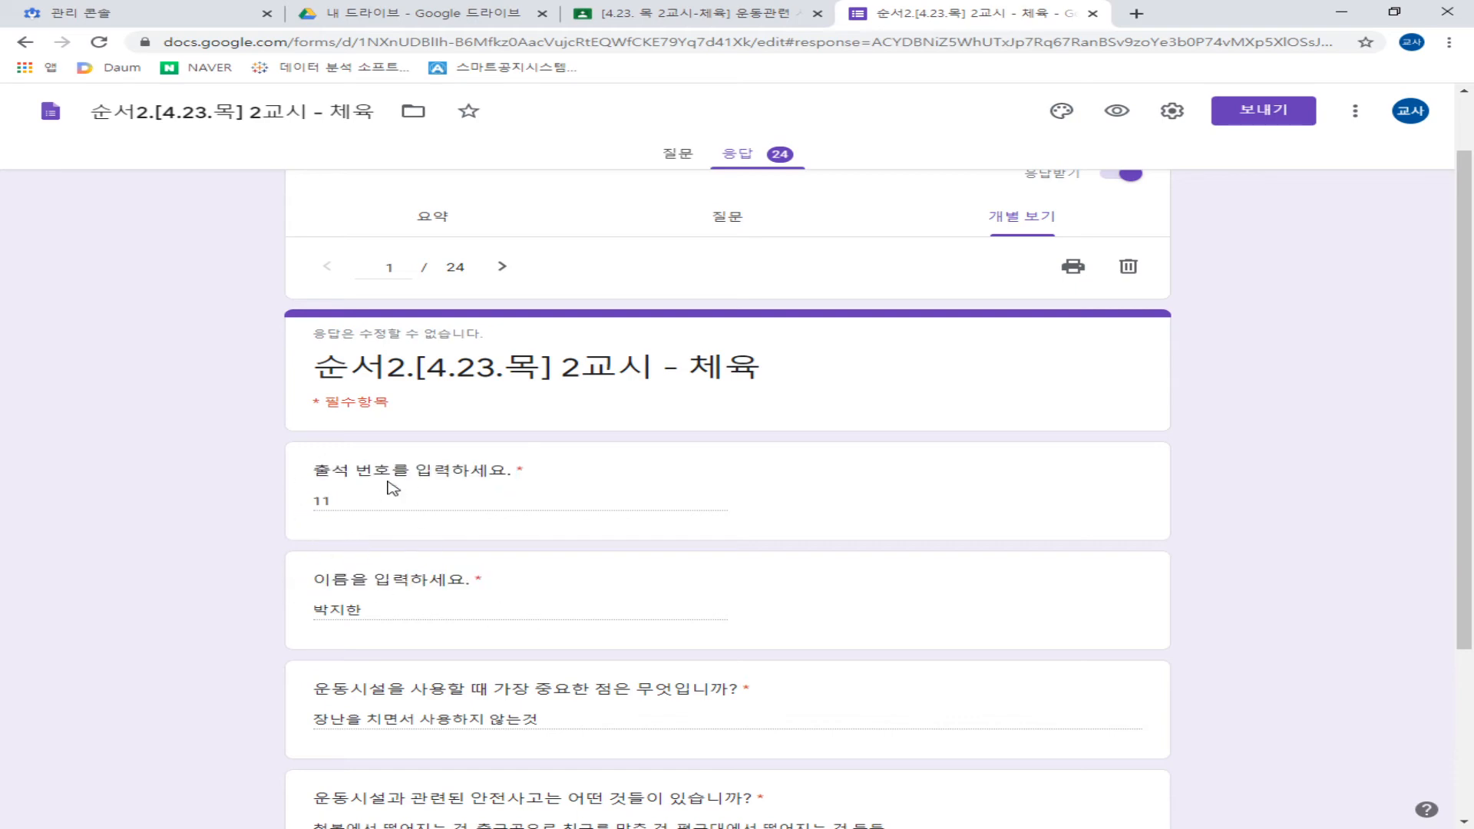
{"action": "scroll", "coordinate": [386, 585], "scroll_direction": "down", "scroll_amount": 3}
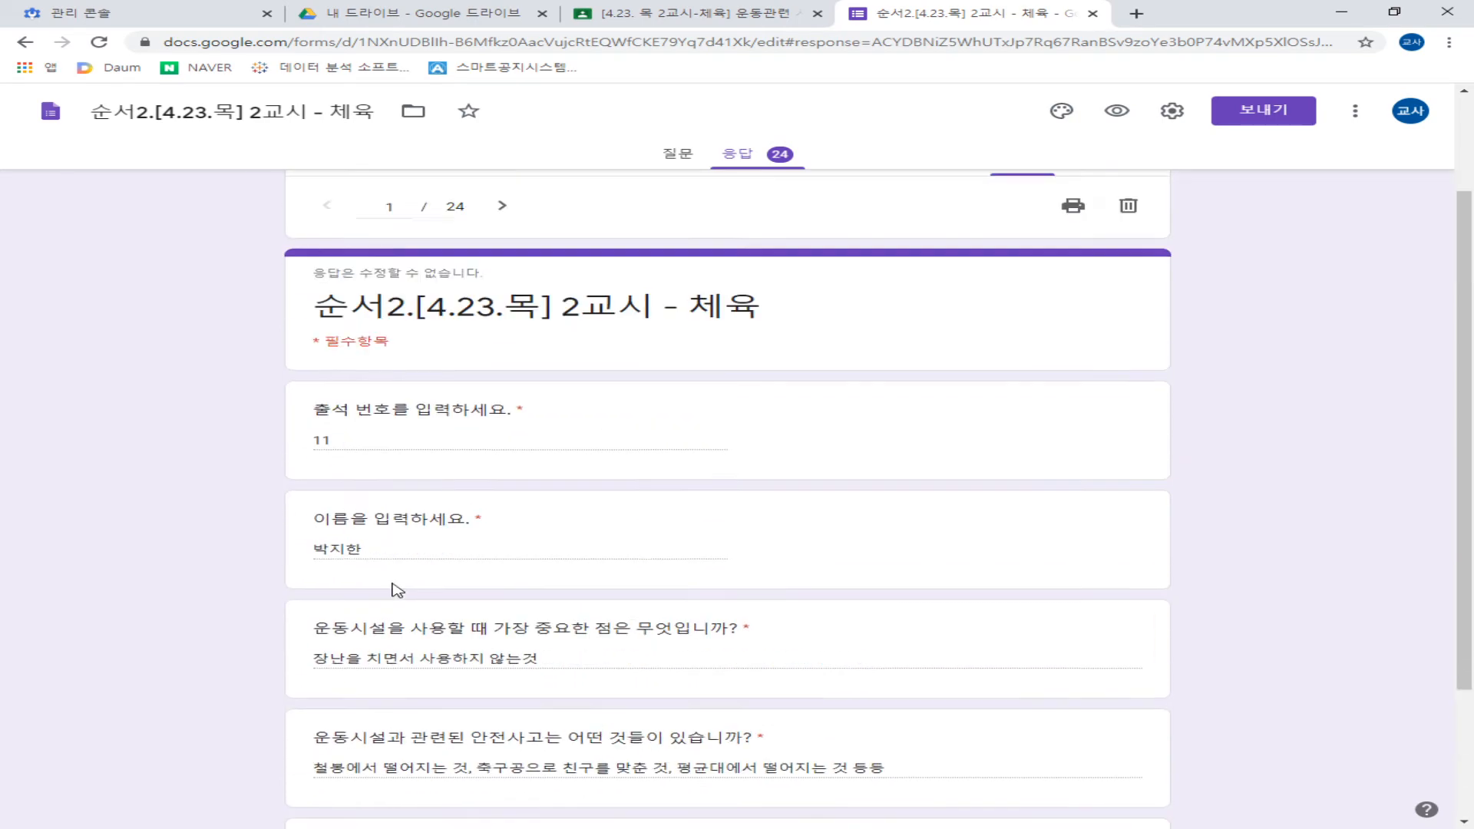
{"action": "scroll", "coordinate": [371, 482], "scroll_direction": "up", "scroll_amount": 1}
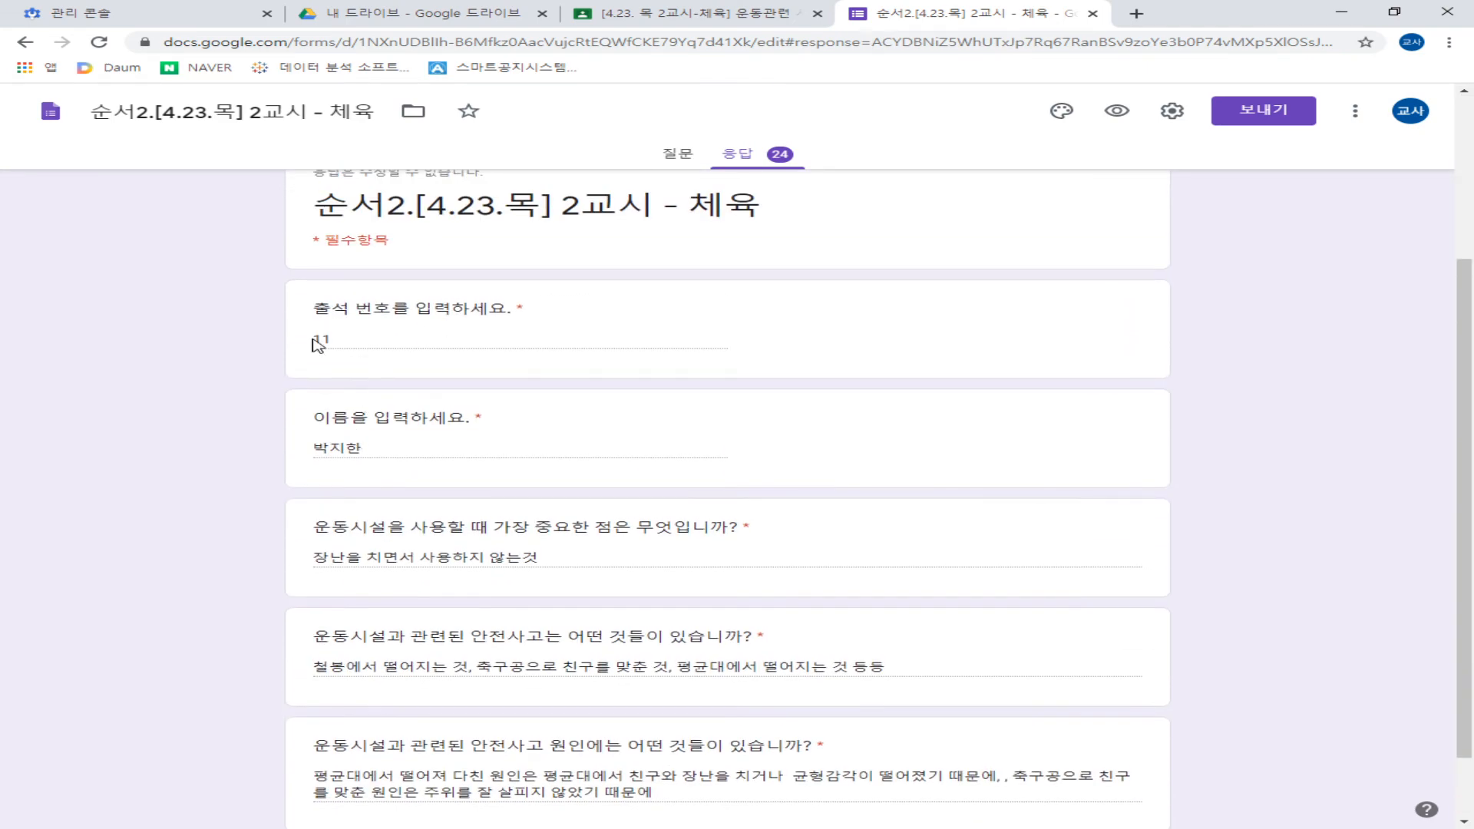
{"action": "scroll", "coordinate": [456, 514], "scroll_direction": "down", "scroll_amount": 1}
{"action": "scroll", "coordinate": [667, 510], "scroll_direction": "up", "scroll_amount": 3}
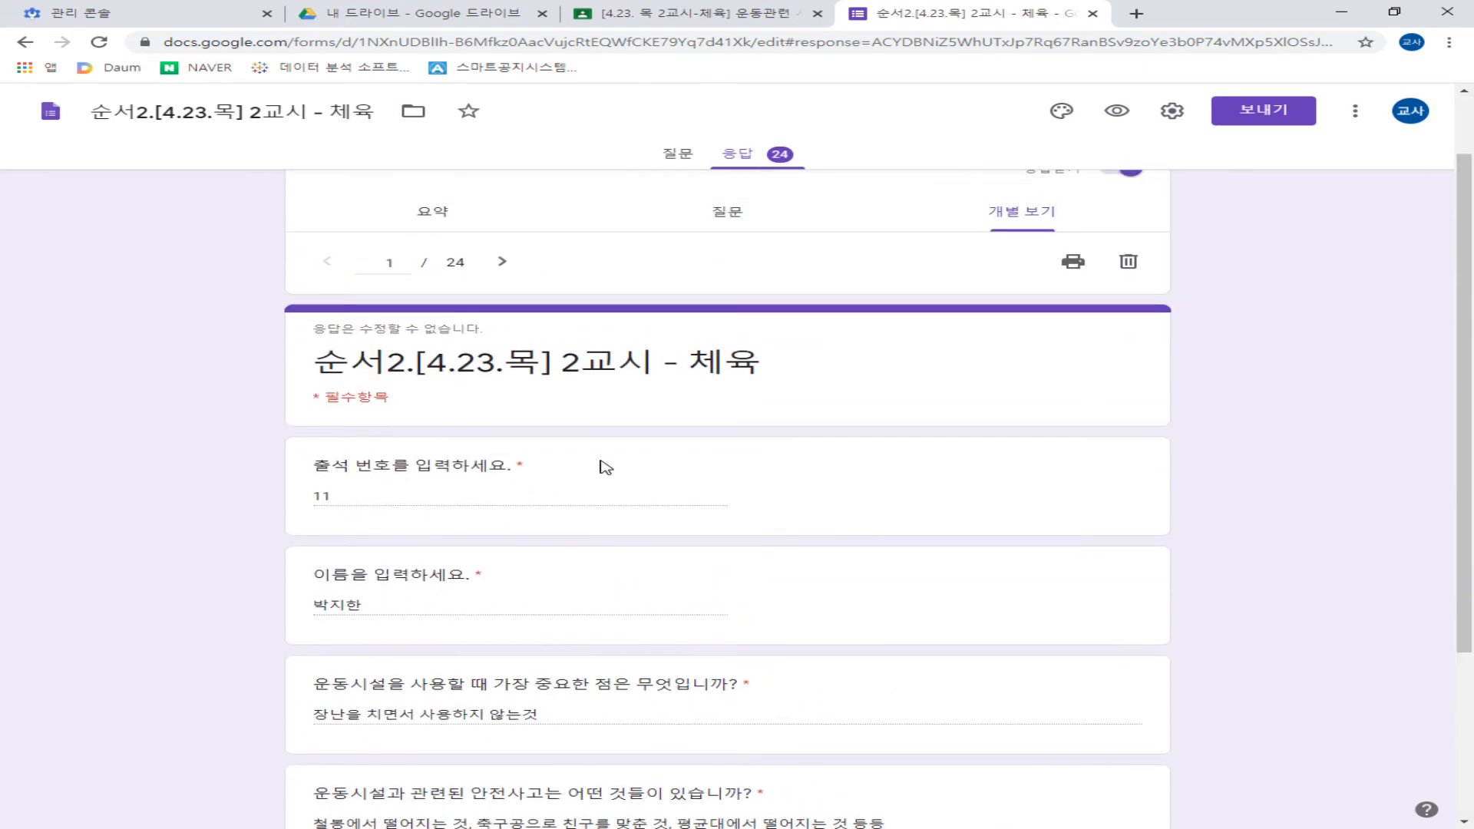
Step: Go to the second individual response and read that student's answers
{"action": "left_click", "coordinate": [503, 265]}
{"action": "scroll", "coordinate": [395, 514], "scroll_direction": "down", "scroll_amount": 3}
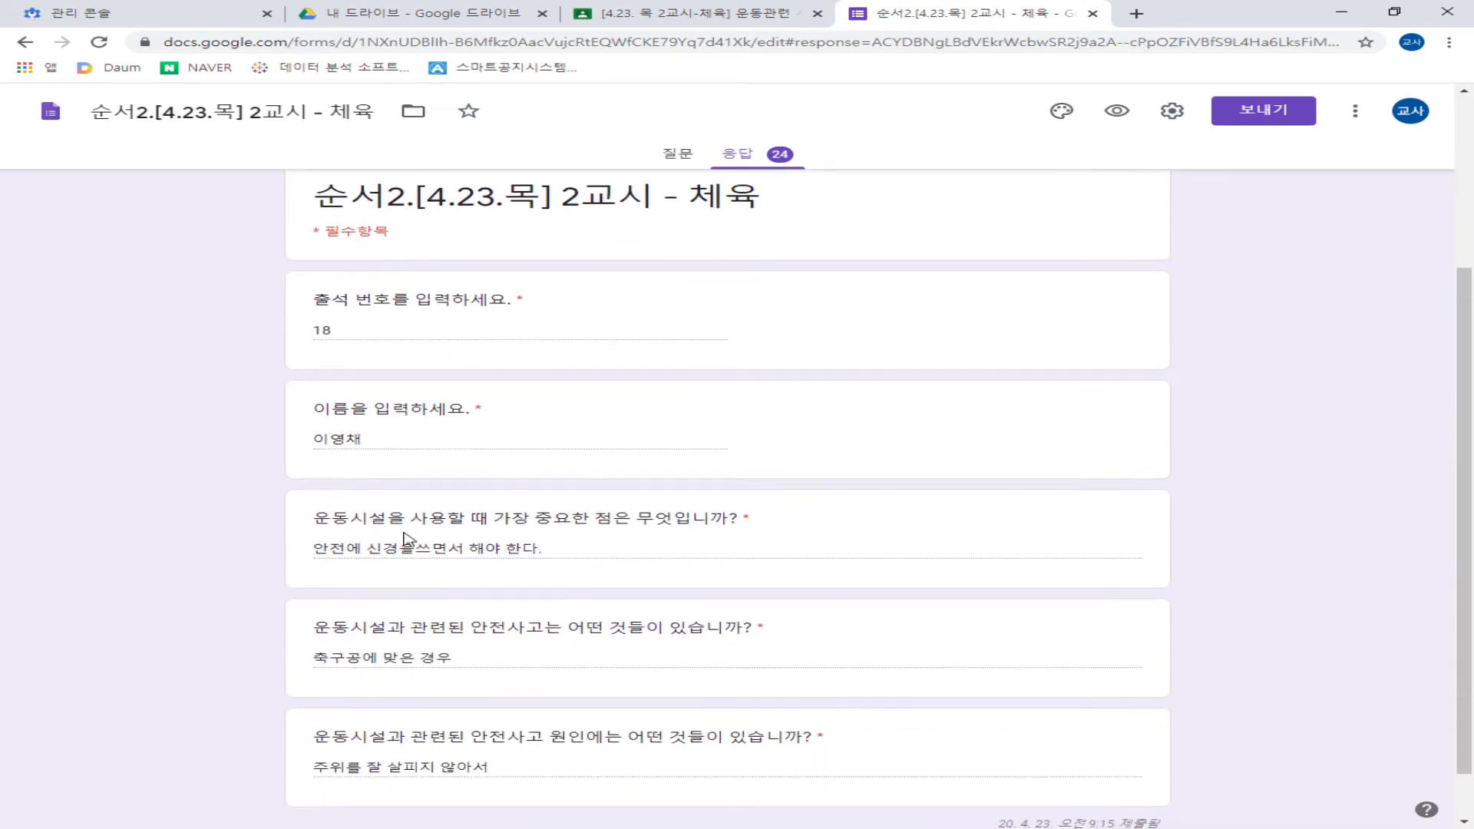
{"action": "scroll", "coordinate": [476, 649], "scroll_direction": "up", "scroll_amount": 3}
Step: Create a new spreadsheet for collecting the form's responses, keeping the proposed file name
{"action": "scroll", "coordinate": [368, 569], "scroll_direction": "up", "scroll_amount": 1}
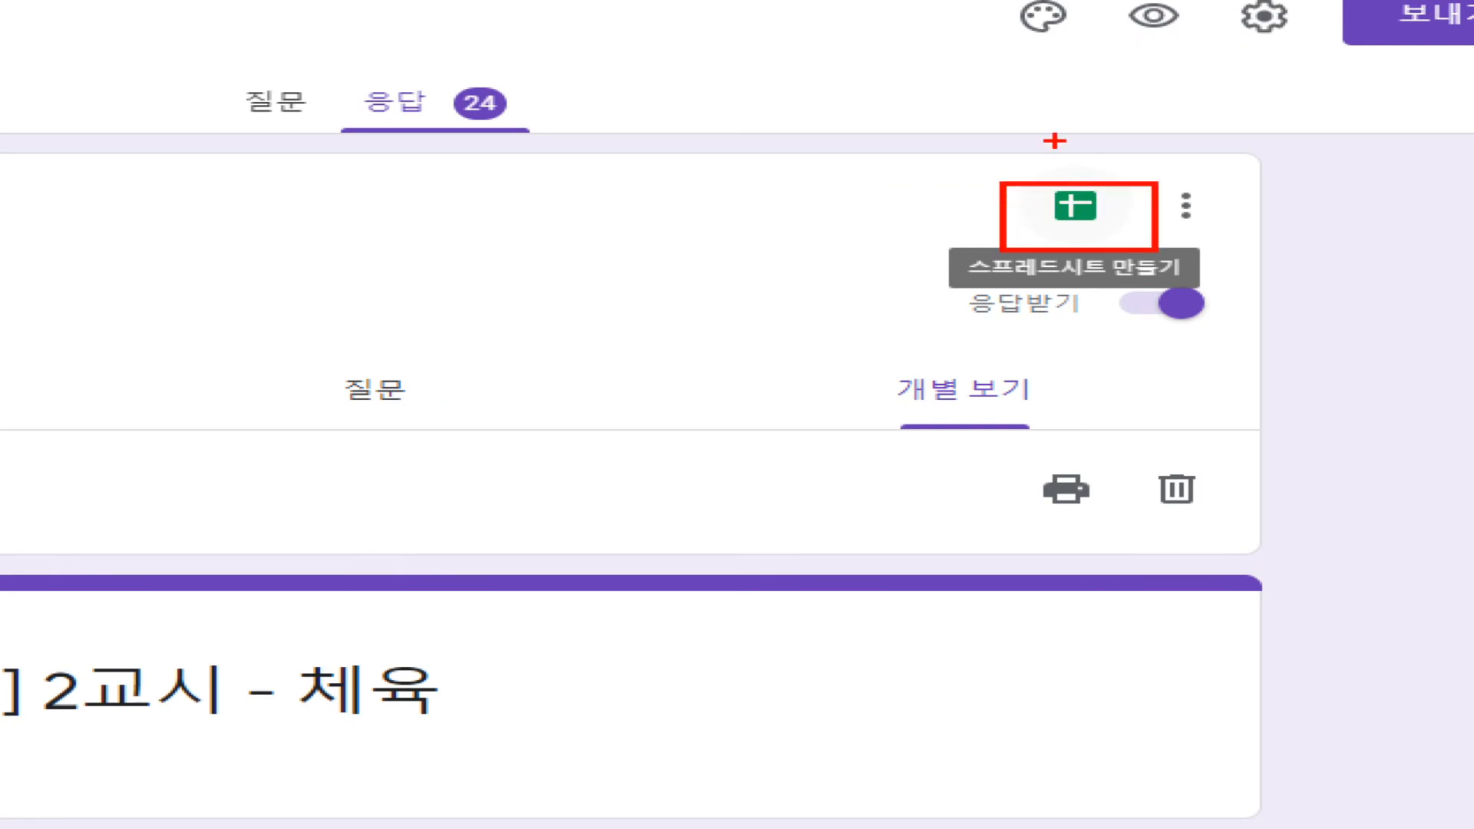
{"action": "left_click_drag", "start_coordinate": [1054, 140], "coordinate": [1156, 99]}
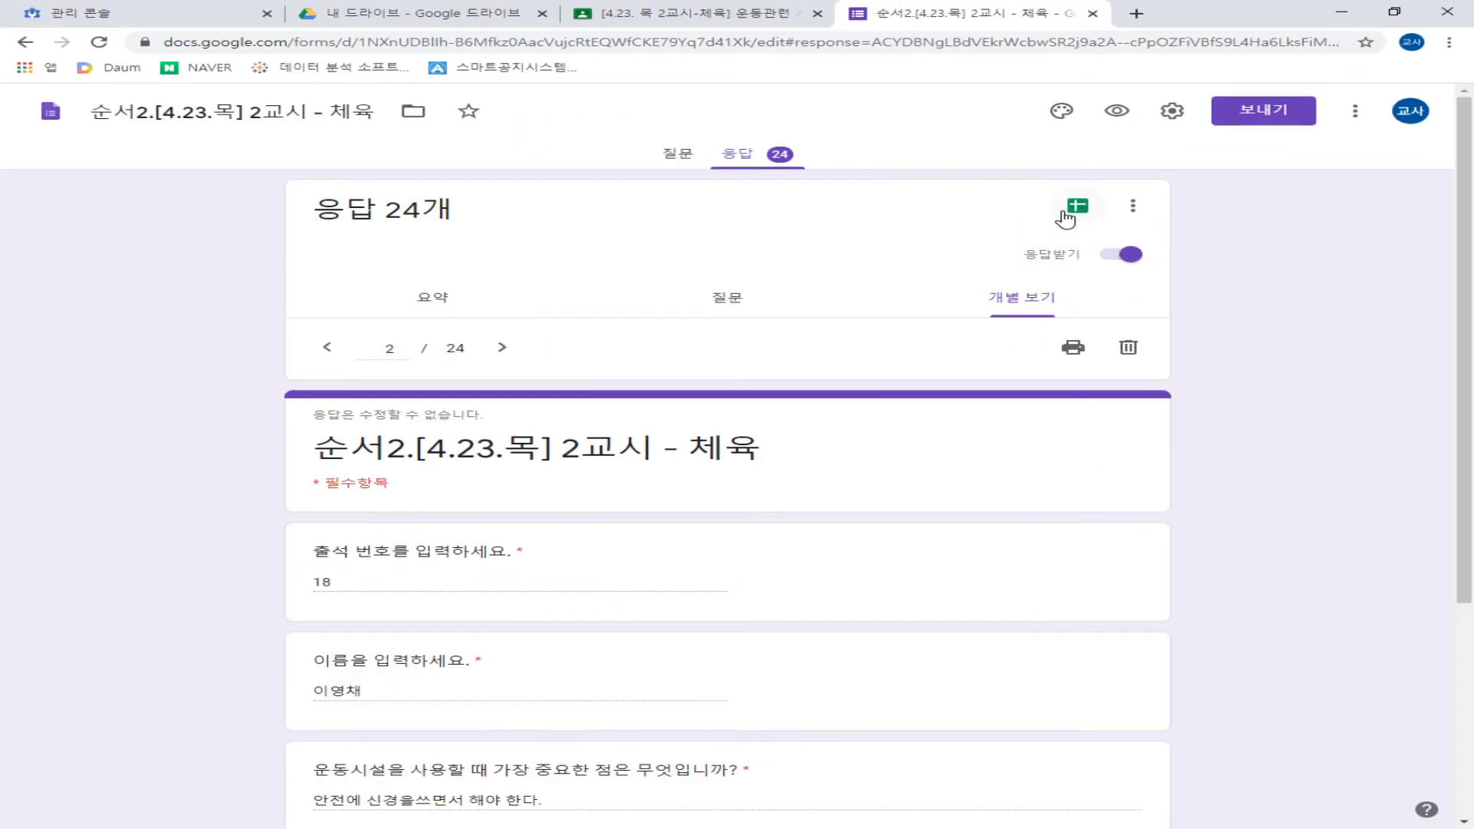
{"action": "left_click", "coordinate": [1079, 207]}
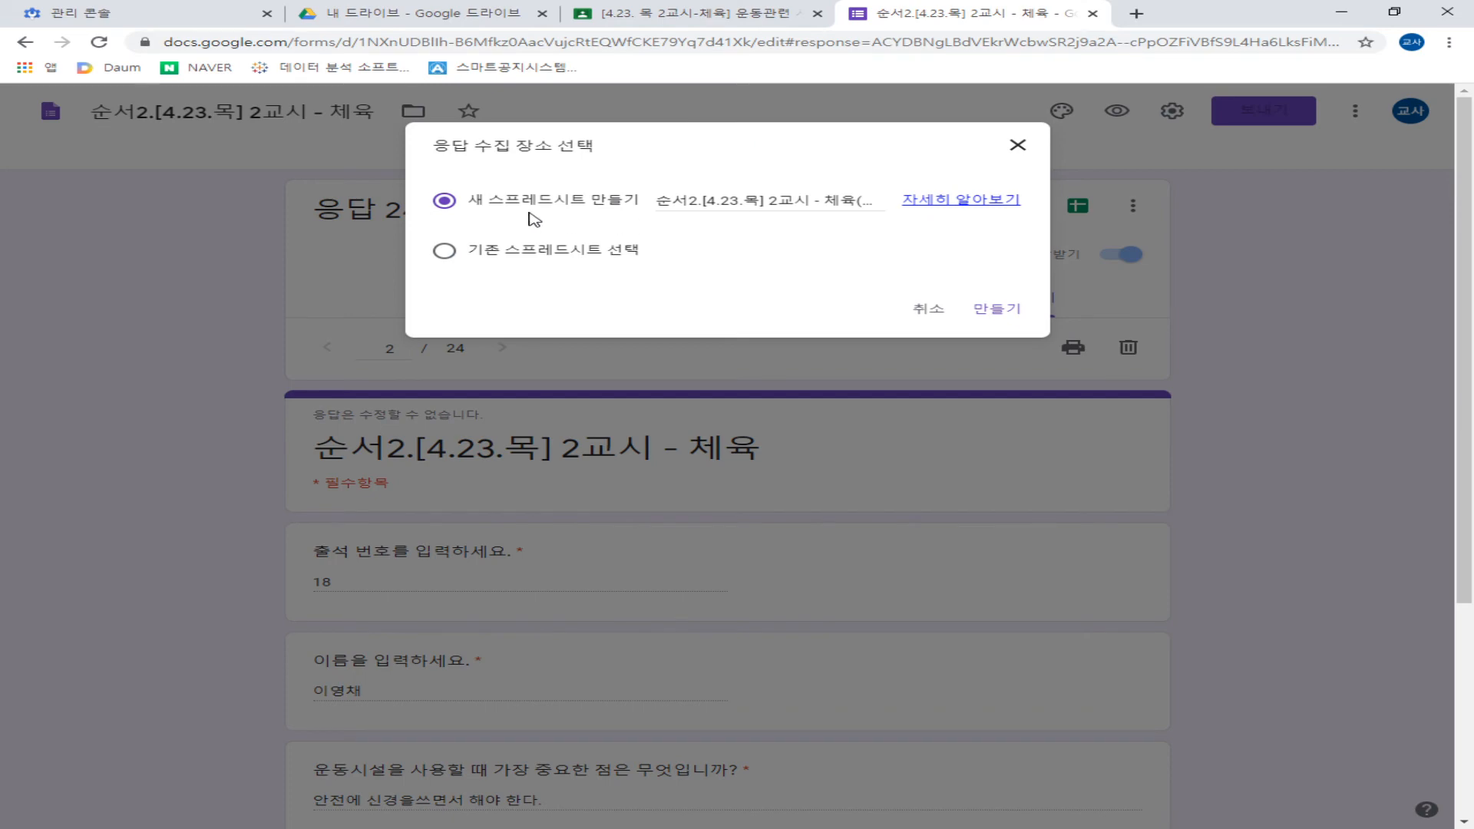
{"action": "left_click", "coordinate": [988, 313]}
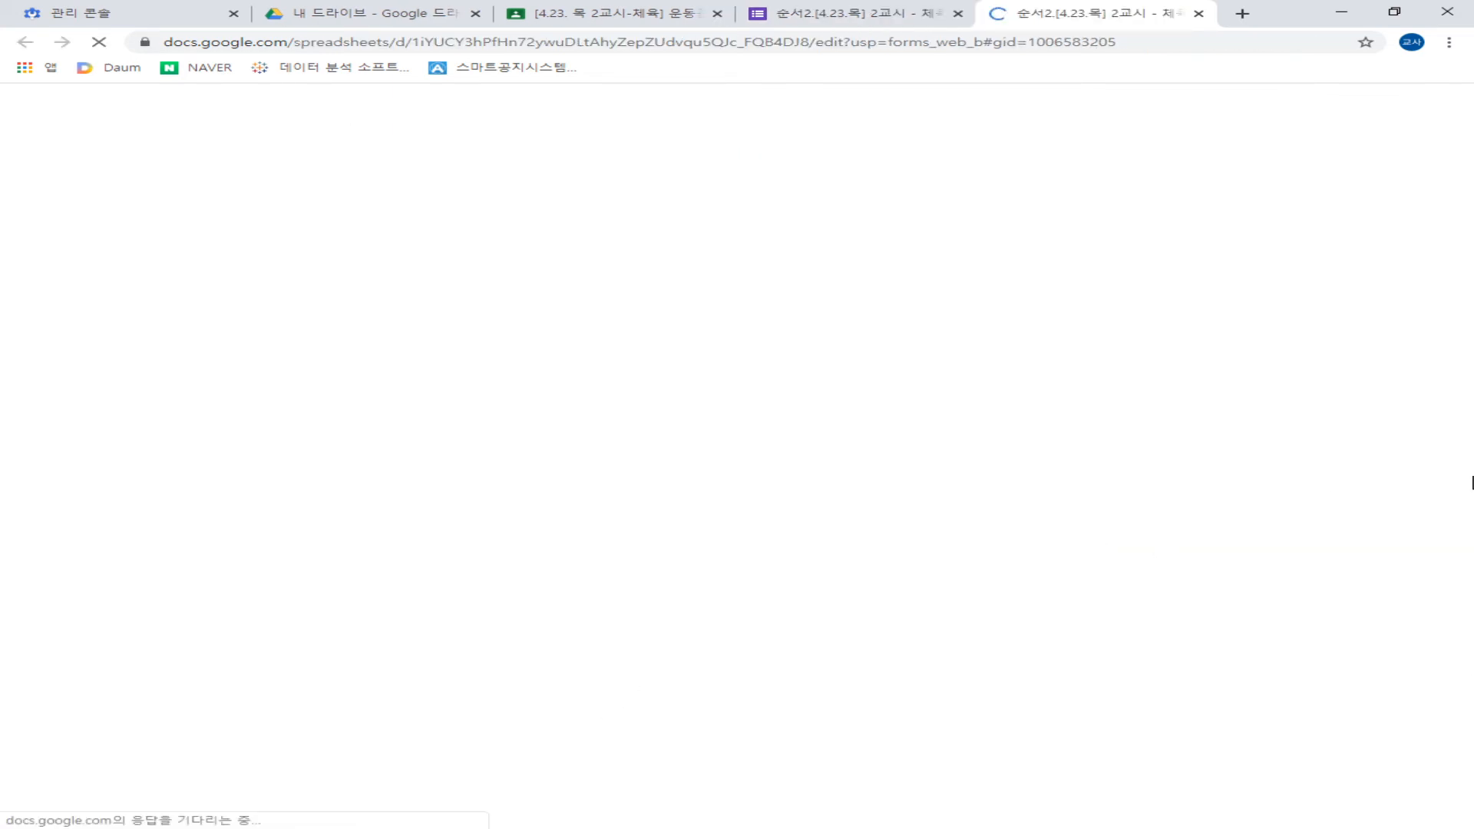
Step: Examine the student rows in the response spreadsheet, including the attendance number and name in the first response row
{"action": "scroll", "coordinate": [596, 481], "scroll_direction": "down", "scroll_amount": 4}
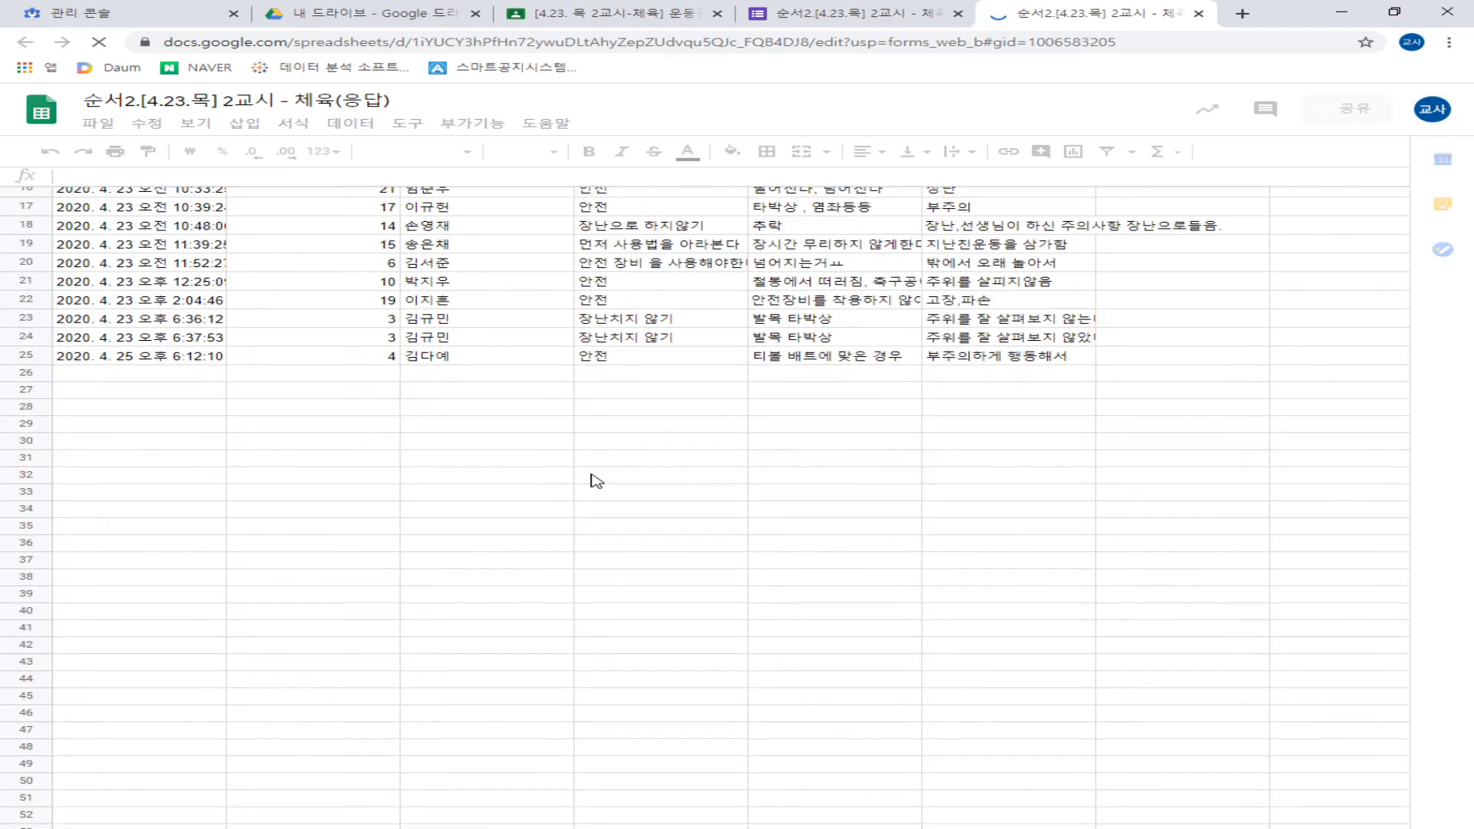
{"action": "scroll", "coordinate": [590, 563], "scroll_direction": "down", "scroll_amount": 4}
{"action": "scroll", "coordinate": [792, 547], "scroll_direction": "up", "scroll_amount": 7}
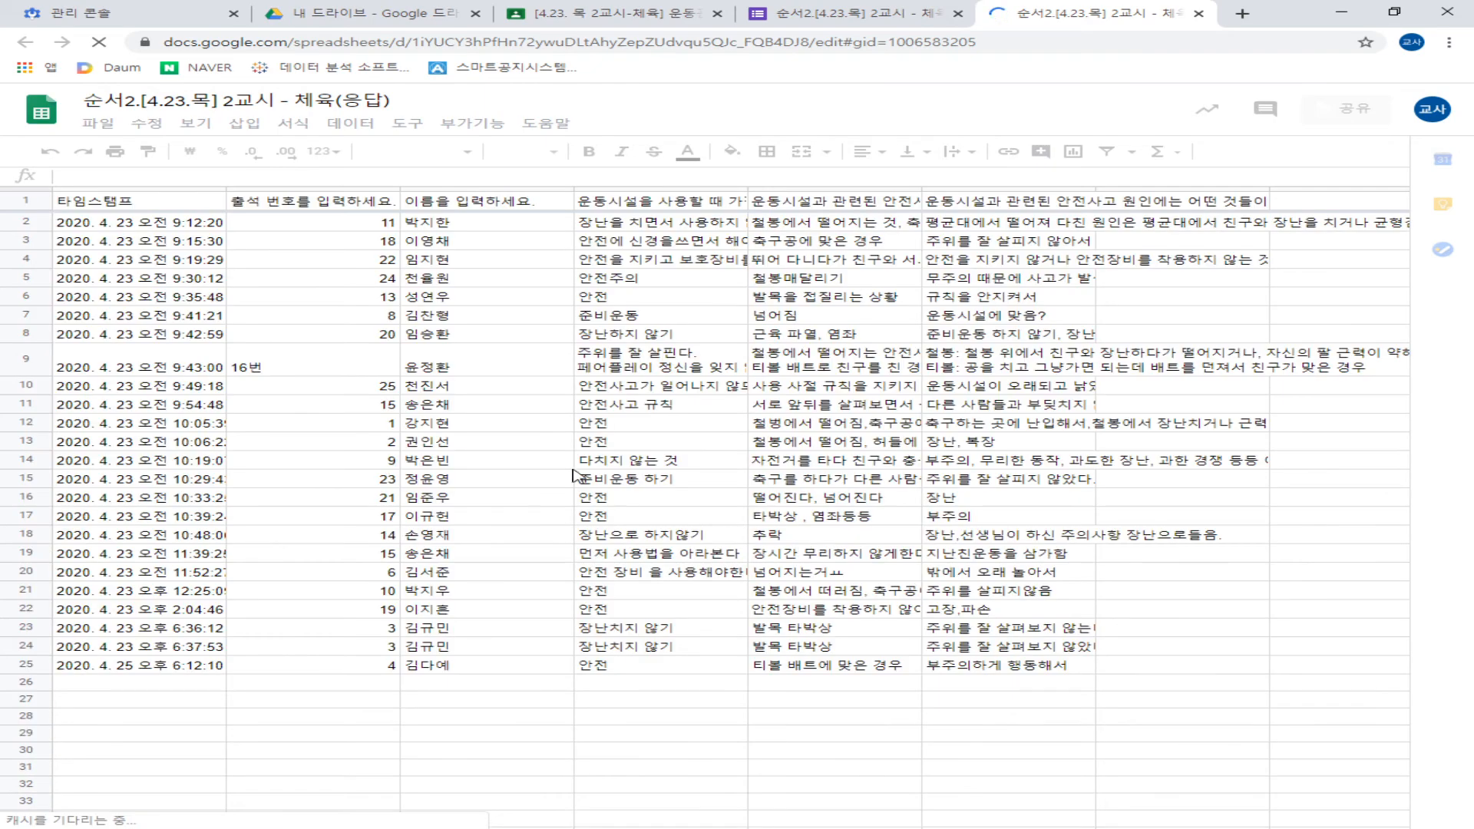
{"action": "scroll", "coordinate": [676, 543], "scroll_direction": "down", "scroll_amount": 3}
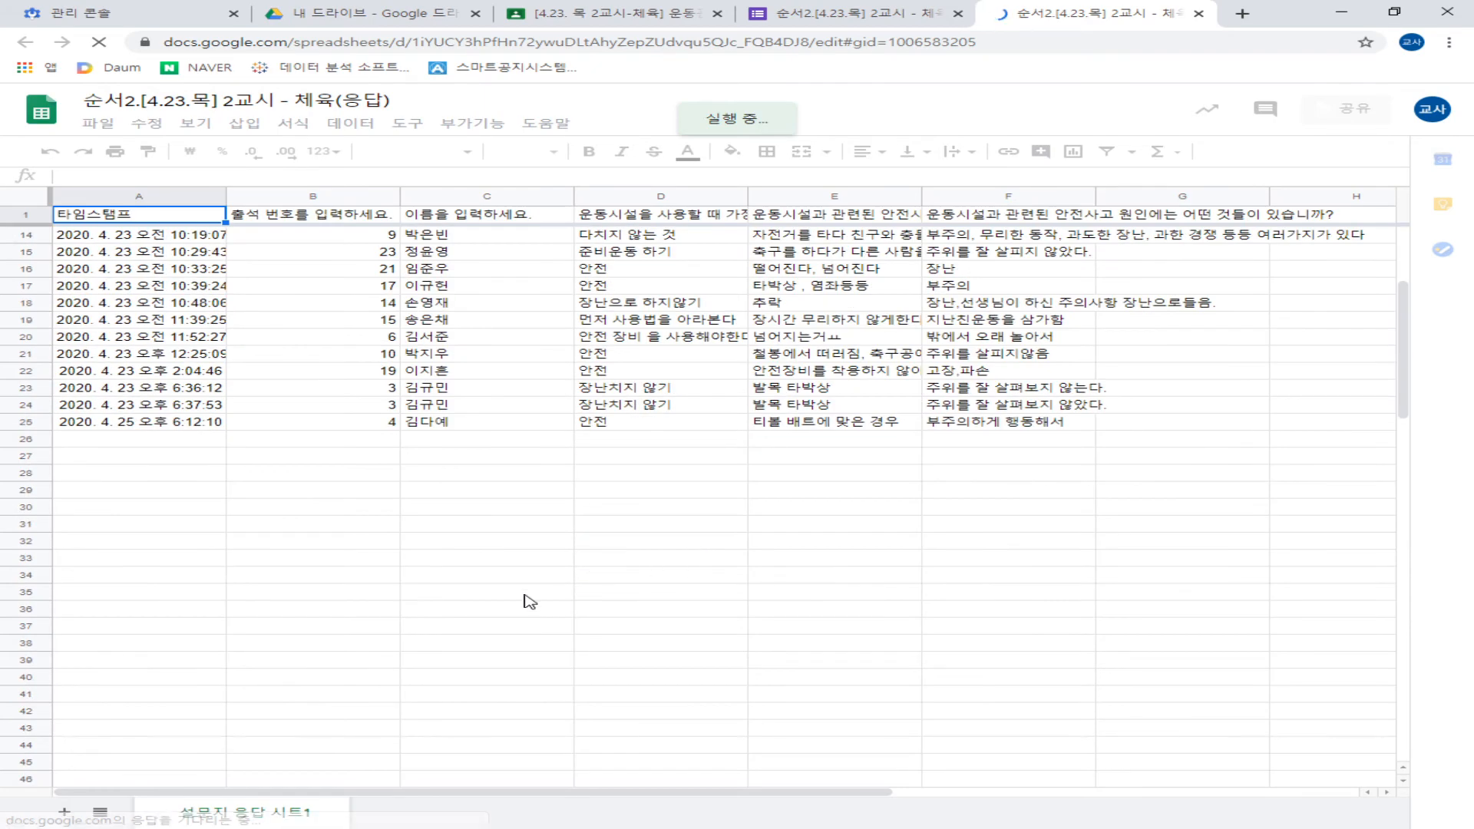
{"action": "scroll", "coordinate": [553, 530], "scroll_direction": "down", "scroll_amount": 5}
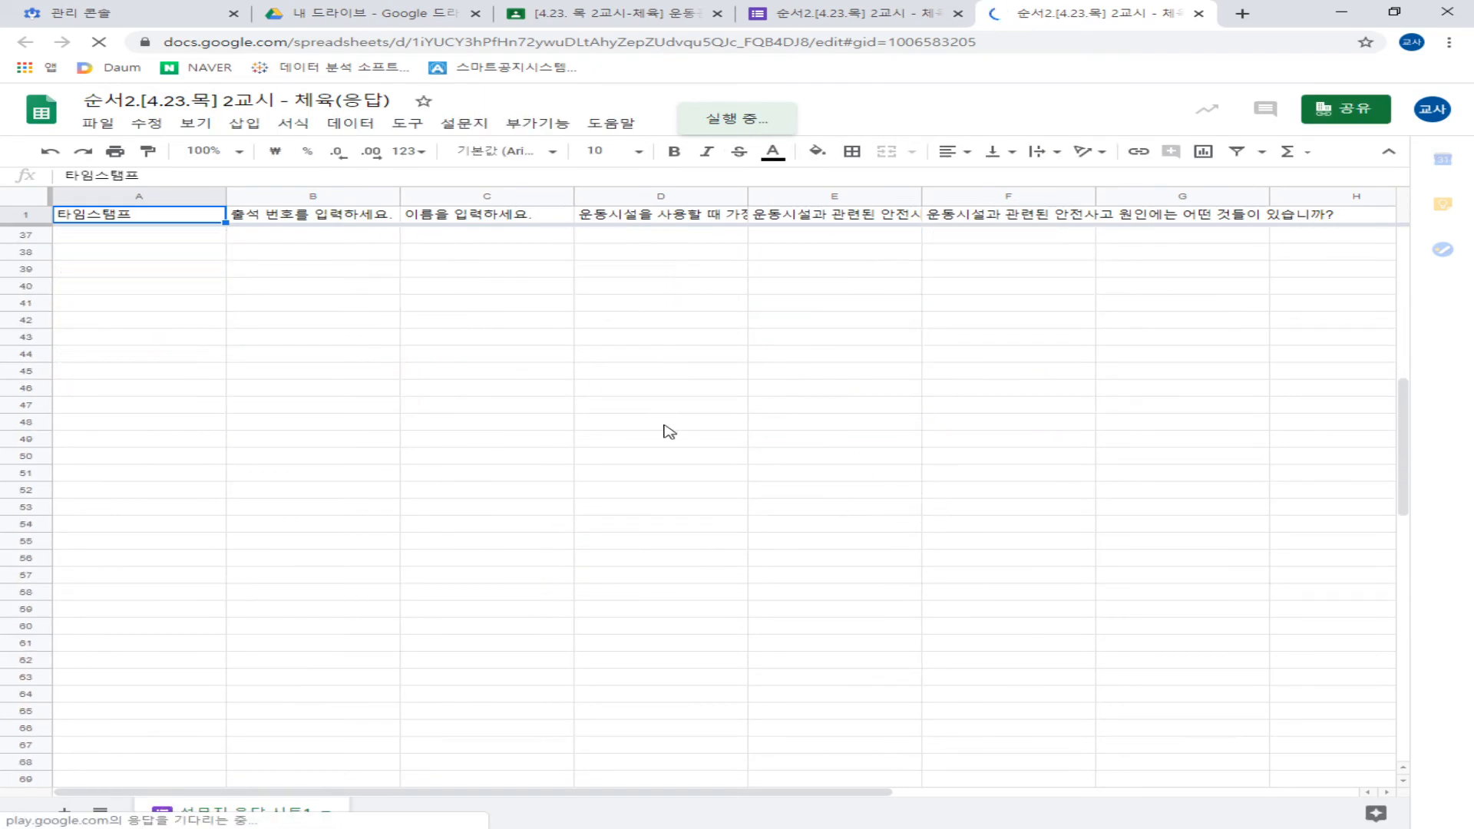
{"action": "scroll", "coordinate": [668, 428], "scroll_direction": "up", "scroll_amount": 8}
{"action": "left_click", "coordinate": [388, 238]}
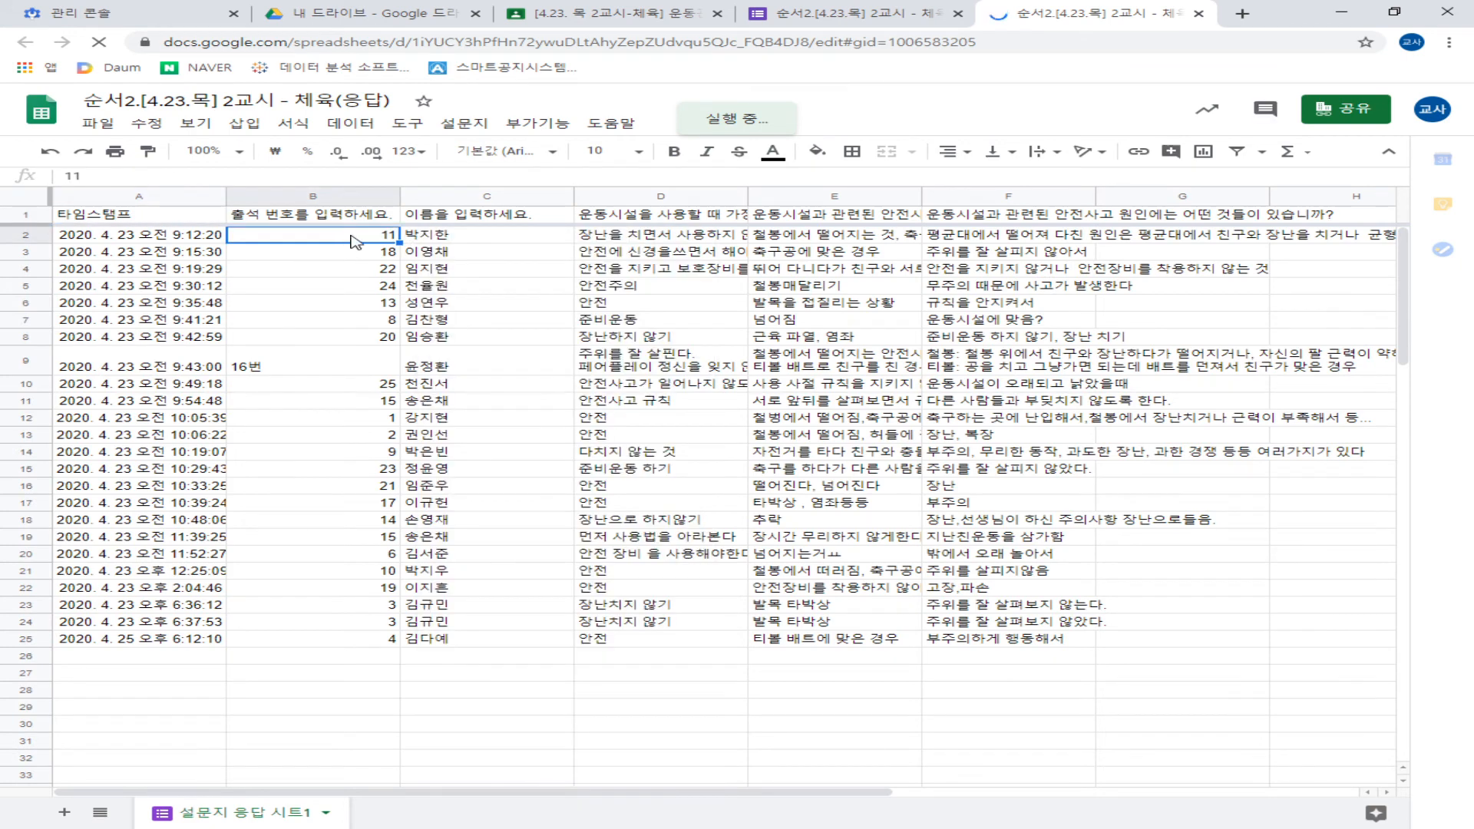
{"action": "left_click", "coordinate": [441, 235]}
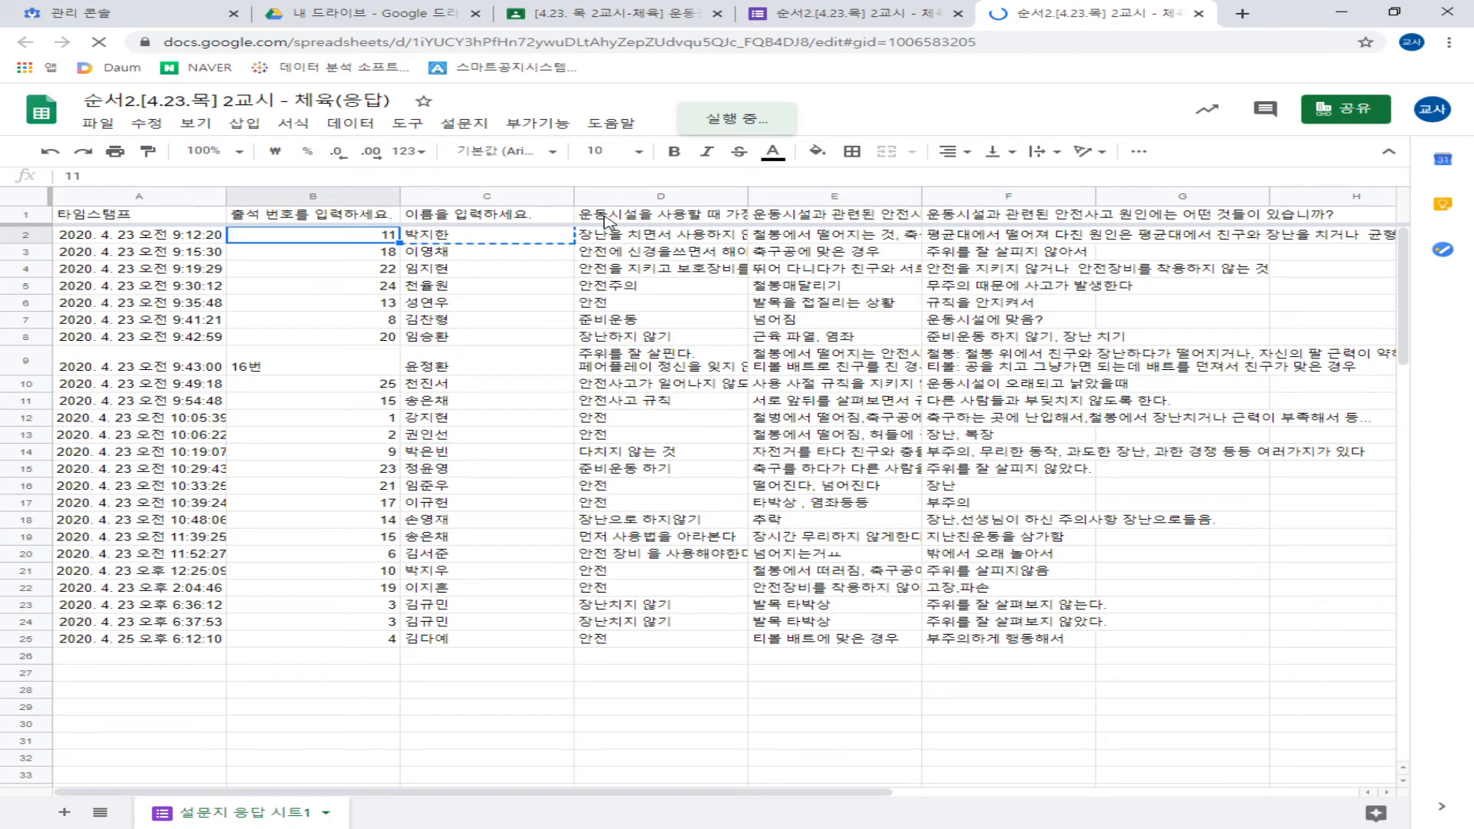
Step: Try to cut the question heading in cell D1 of the response sheet
{"action": "left_click", "coordinate": [695, 219]}
{"action": "key", "text": "ctrl+x"}
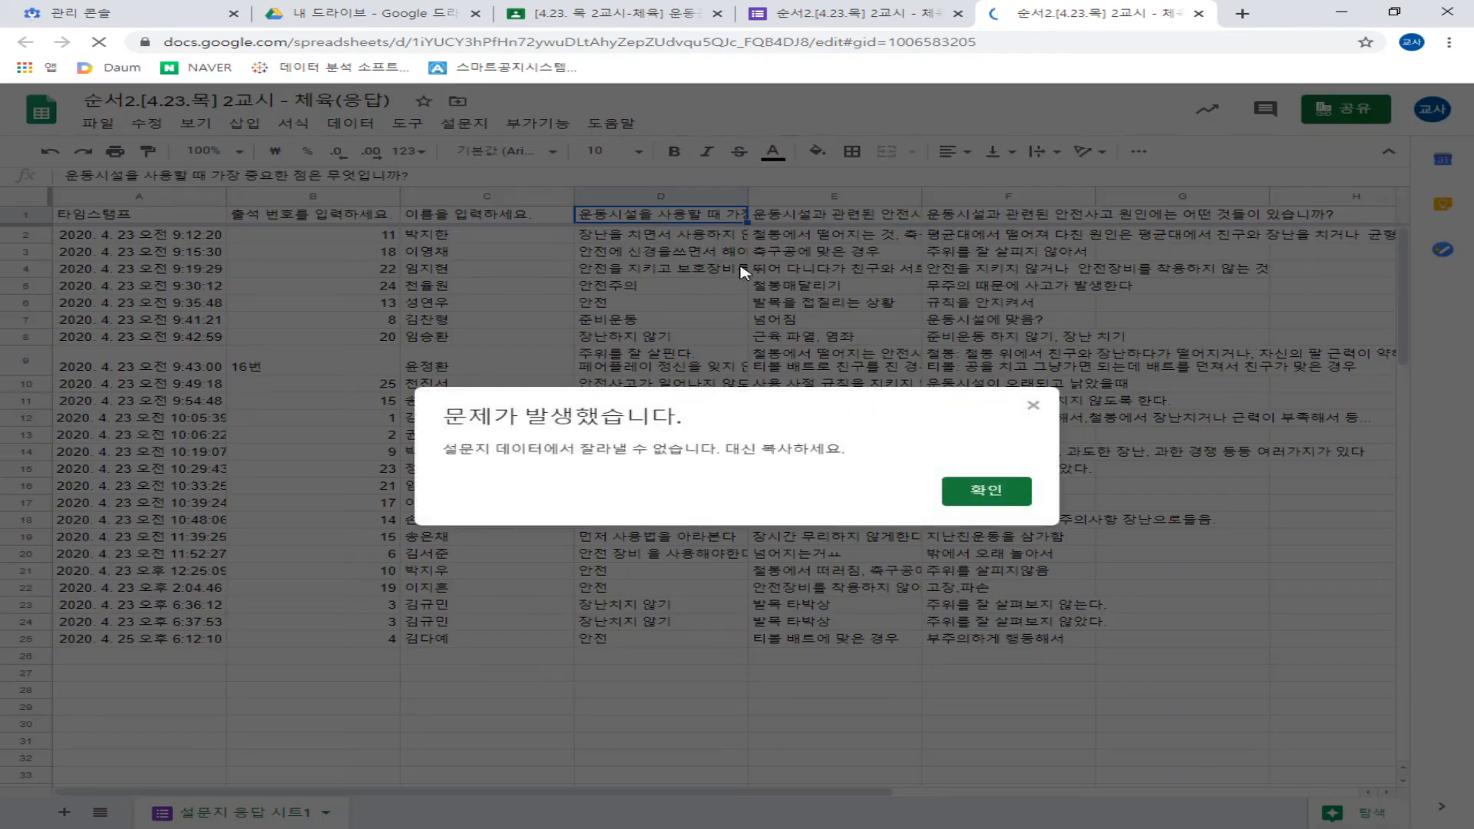
{"action": "left_click", "coordinate": [965, 487]}
{"action": "left_click", "coordinate": [1026, 420]}
Step: Examine the column F question about the causes of sports facility accidents and the students' answers below it
{"action": "left_click", "coordinate": [1052, 300]}
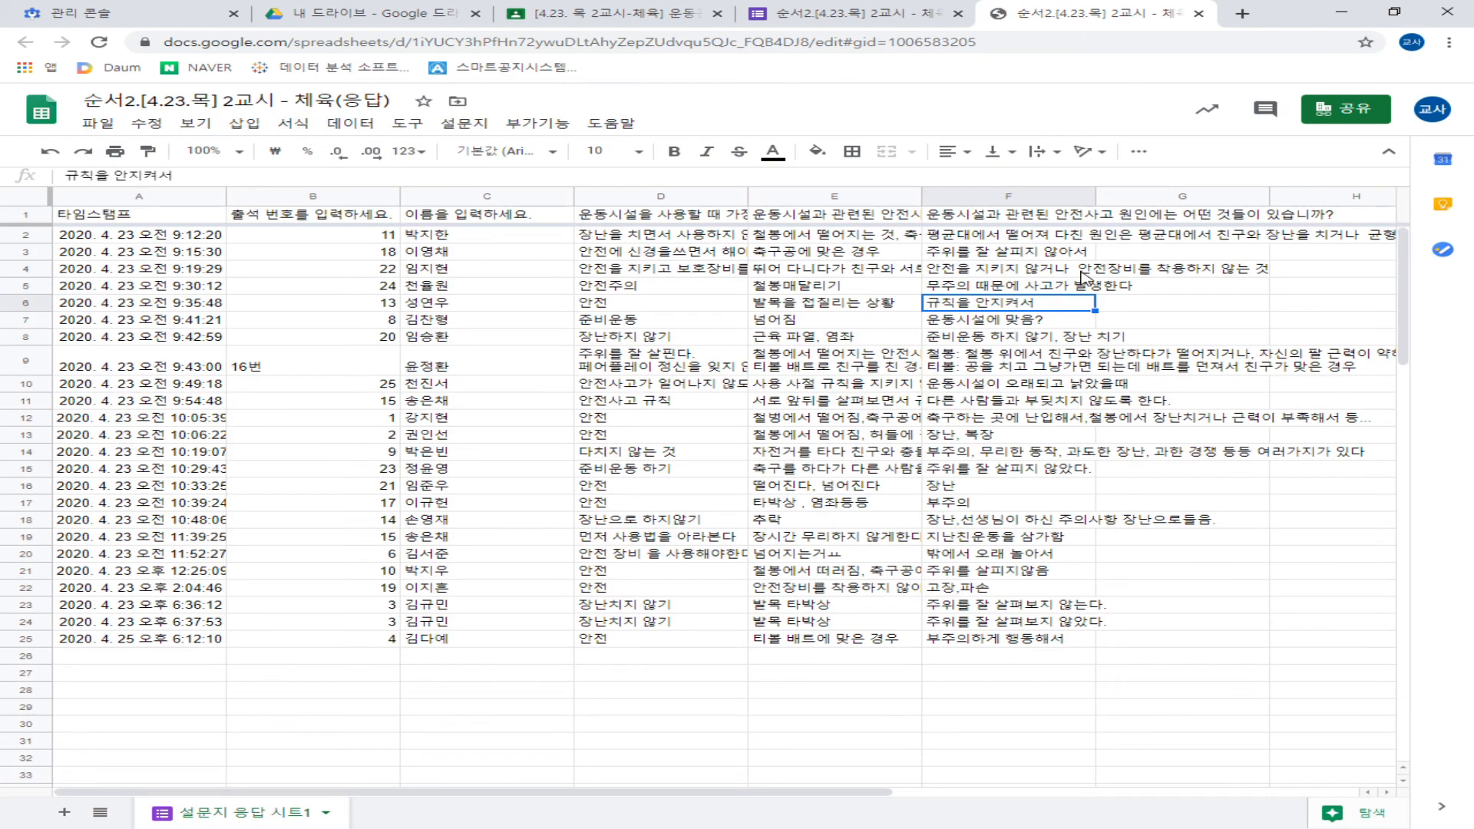
{"action": "key", "text": "ctrl+1"}
{"action": "left_click", "coordinate": [1111, 258]}
{"action": "mouse_move", "coordinate": [707, 126]}
{"action": "left_mouse_down"}
{"action": "mouse_move", "coordinate": [1331, 190]}
{"action": "mouse_move", "coordinate": [1074, 185]}
{"action": "left_mouse_up"}
{"action": "mouse_move", "coordinate": [737, 201]}
{"action": "left_mouse_down"}
{"action": "mouse_move", "coordinate": [862, 238]}
{"action": "mouse_move", "coordinate": [1079, 240]}
{"action": "left_mouse_up"}
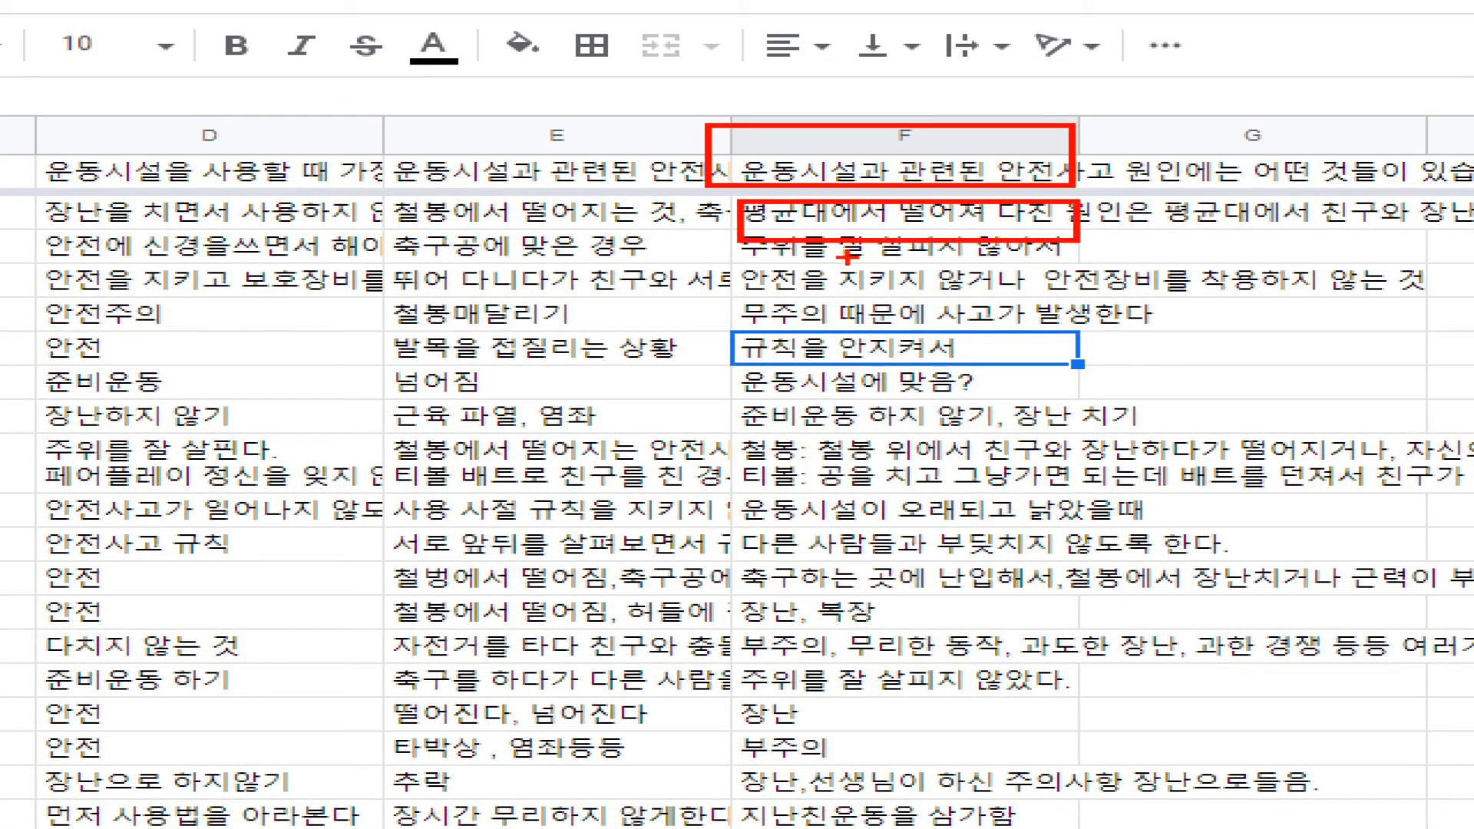
{"action": "left_click_drag", "start_coordinate": [723, 224], "coordinate": [1020, 281]}
{"action": "left_click_drag", "start_coordinate": [767, 278], "coordinate": [1065, 302]}
{"action": "left_click_drag", "start_coordinate": [759, 355], "coordinate": [1135, 410]}
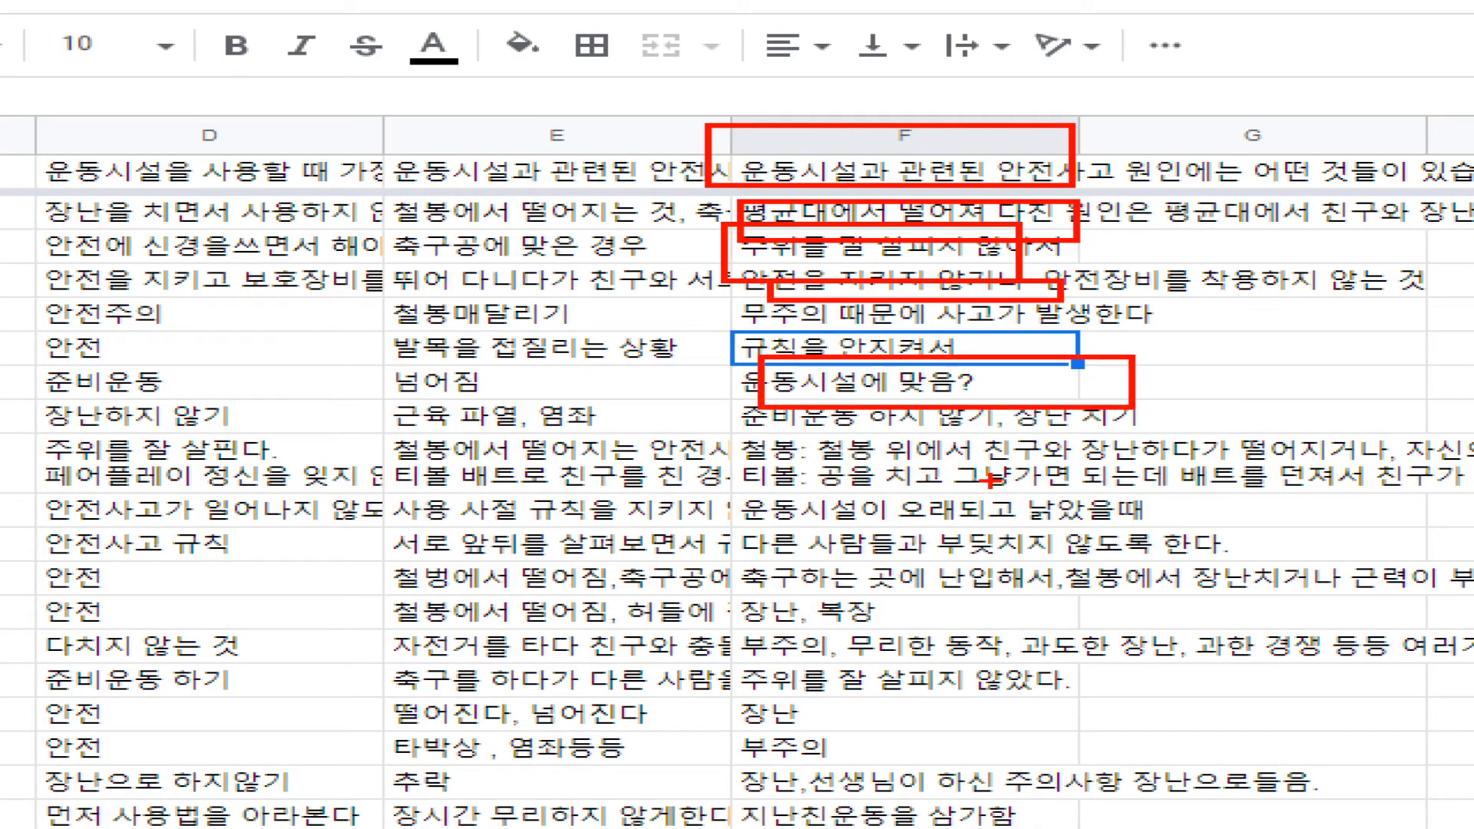
{"action": "key", "text": "Escape"}
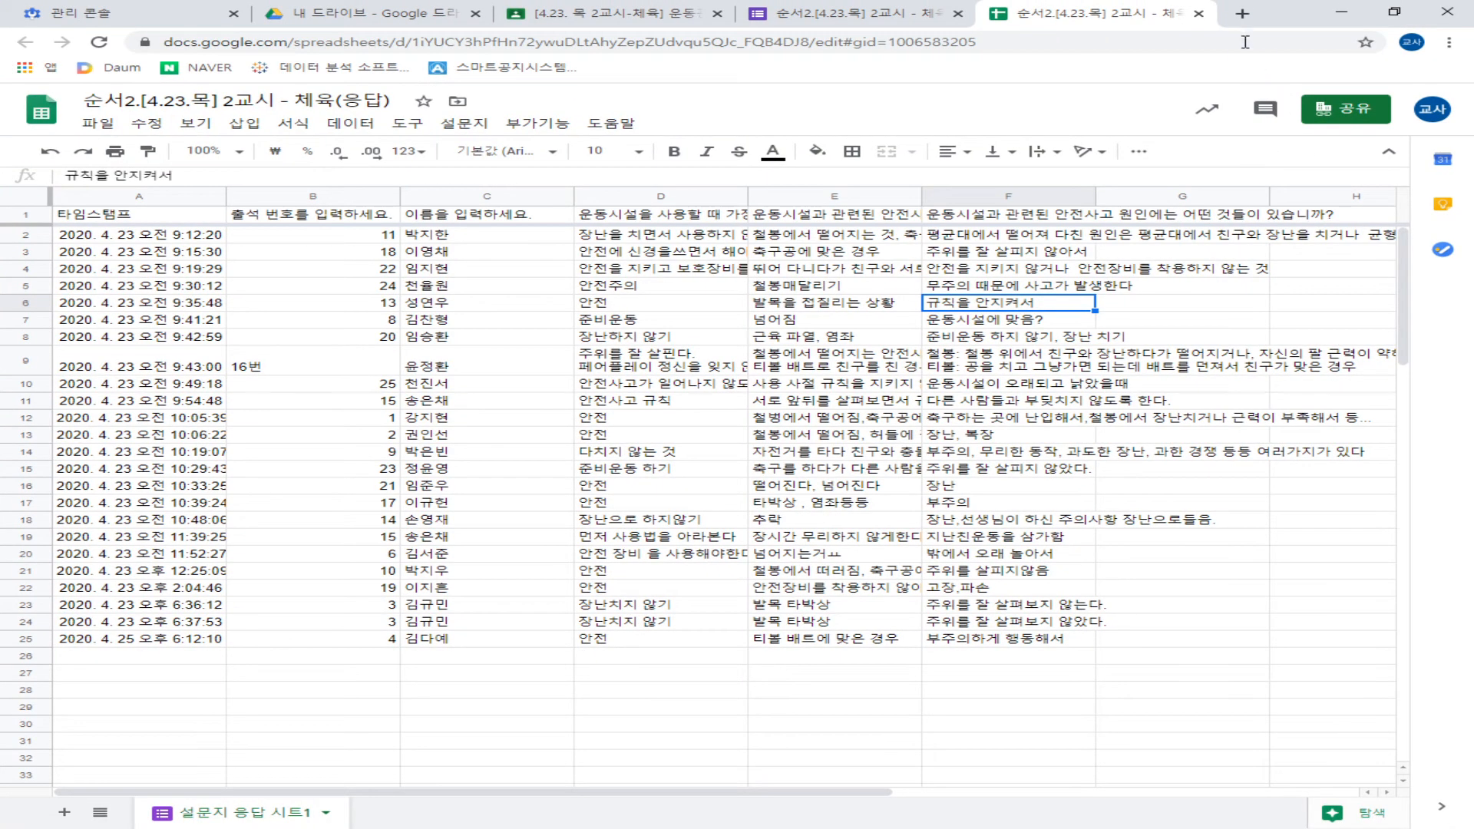
Step: Close the response spreadsheet, show the form's questions again, and close the form to return to the student work overview
{"action": "left_click", "coordinate": [1199, 14]}
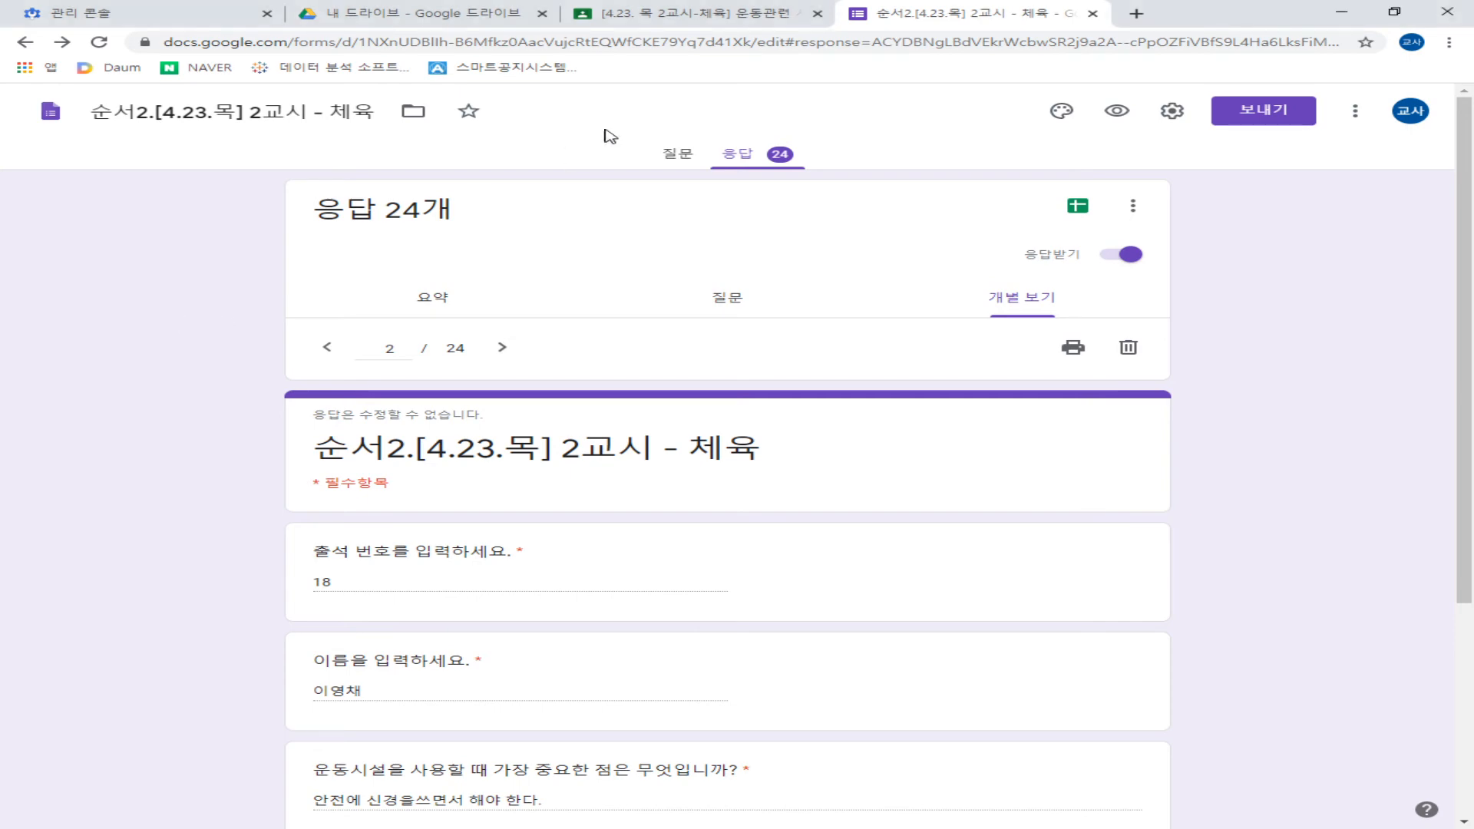
{"action": "left_click", "coordinate": [674, 154]}
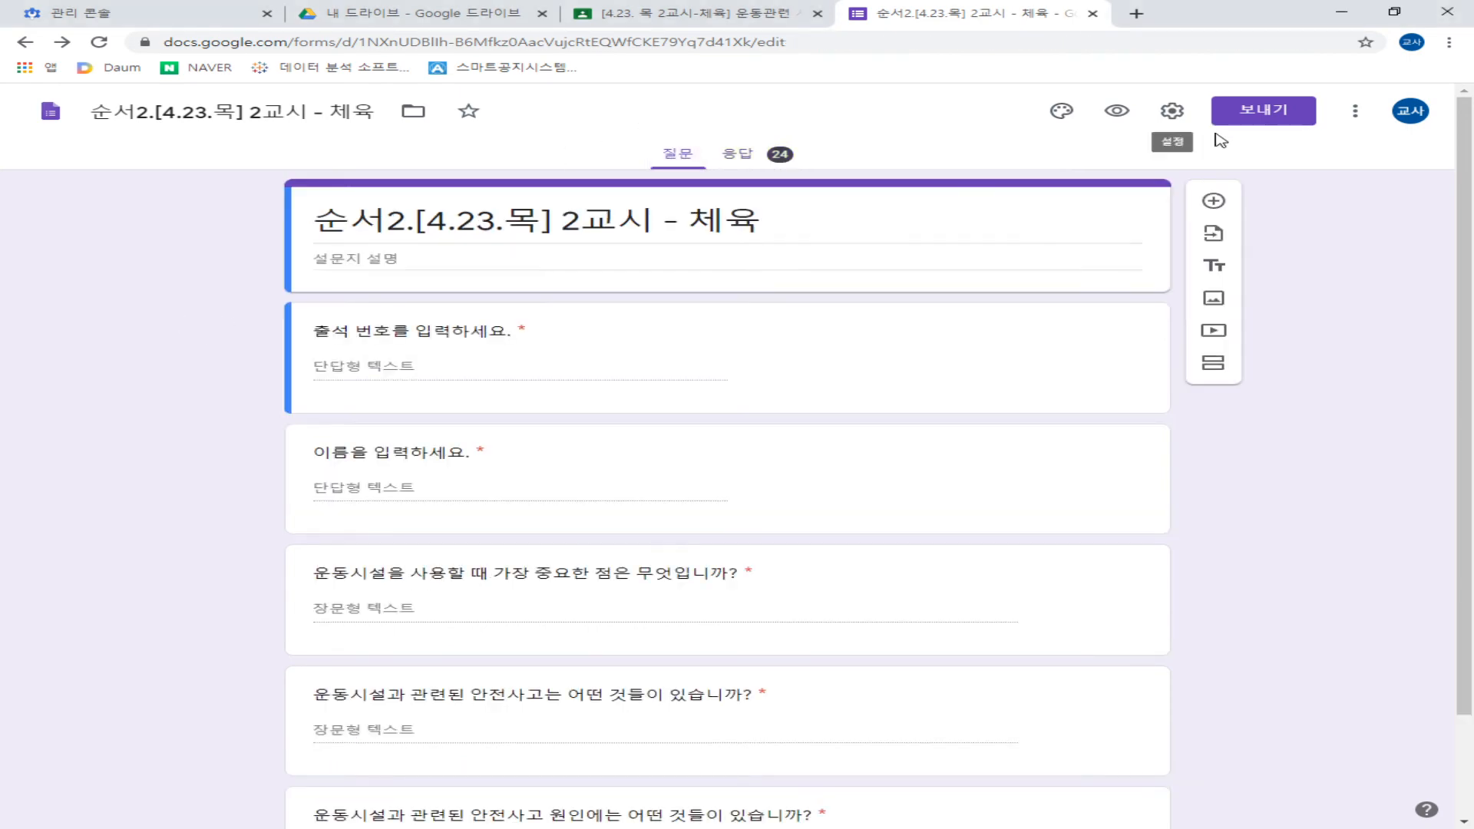
{"action": "left_click", "coordinate": [1093, 14]}
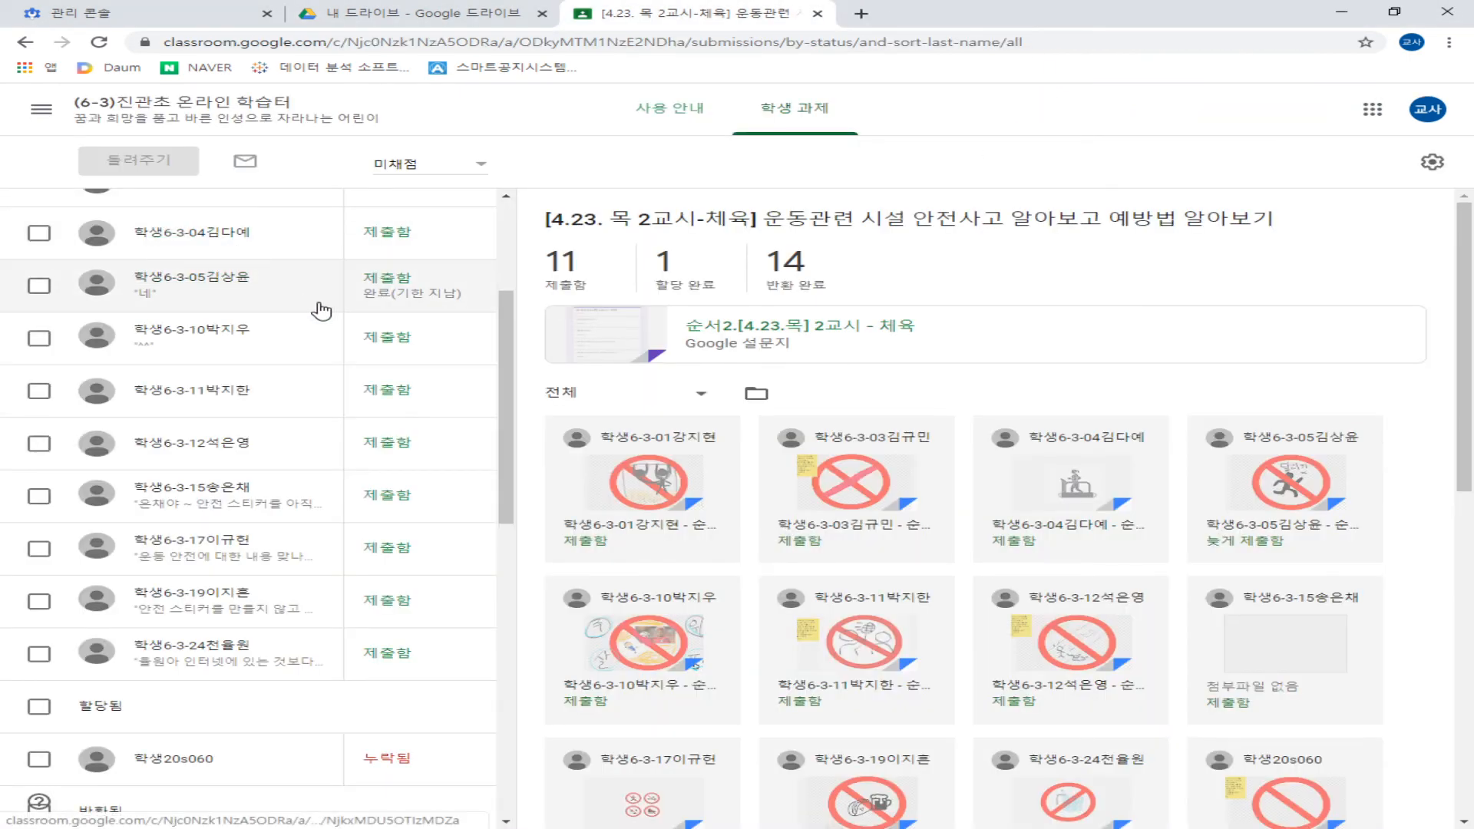
Step: Open the submission of student 6-3-01 and examine its private comments
{"action": "scroll", "coordinate": [319, 313], "scroll_direction": "up", "scroll_amount": 3}
{"action": "left_click", "coordinate": [243, 374]}
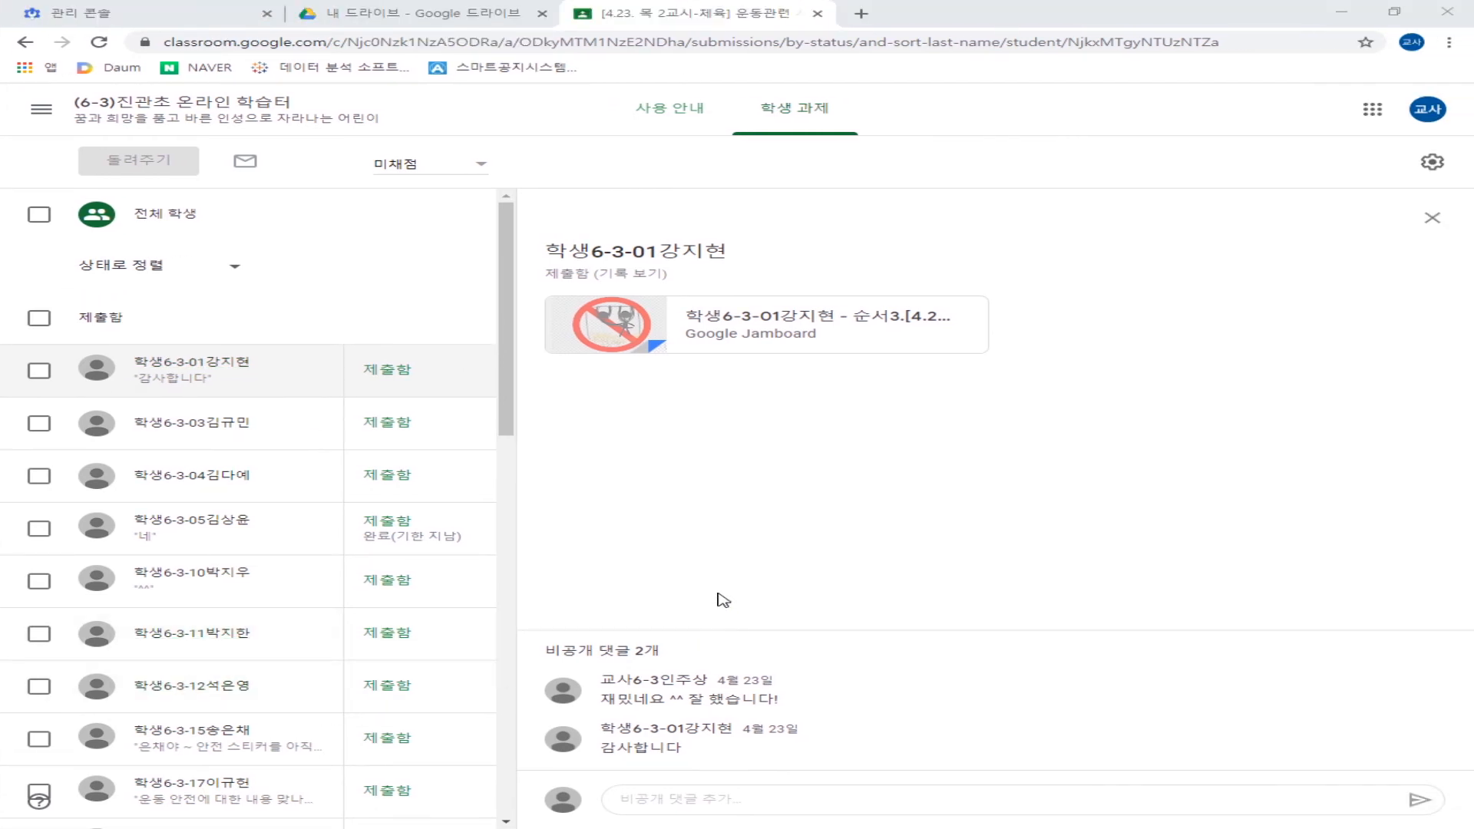
{"action": "left_click_drag", "start_coordinate": [542, 636], "coordinate": [725, 661]}
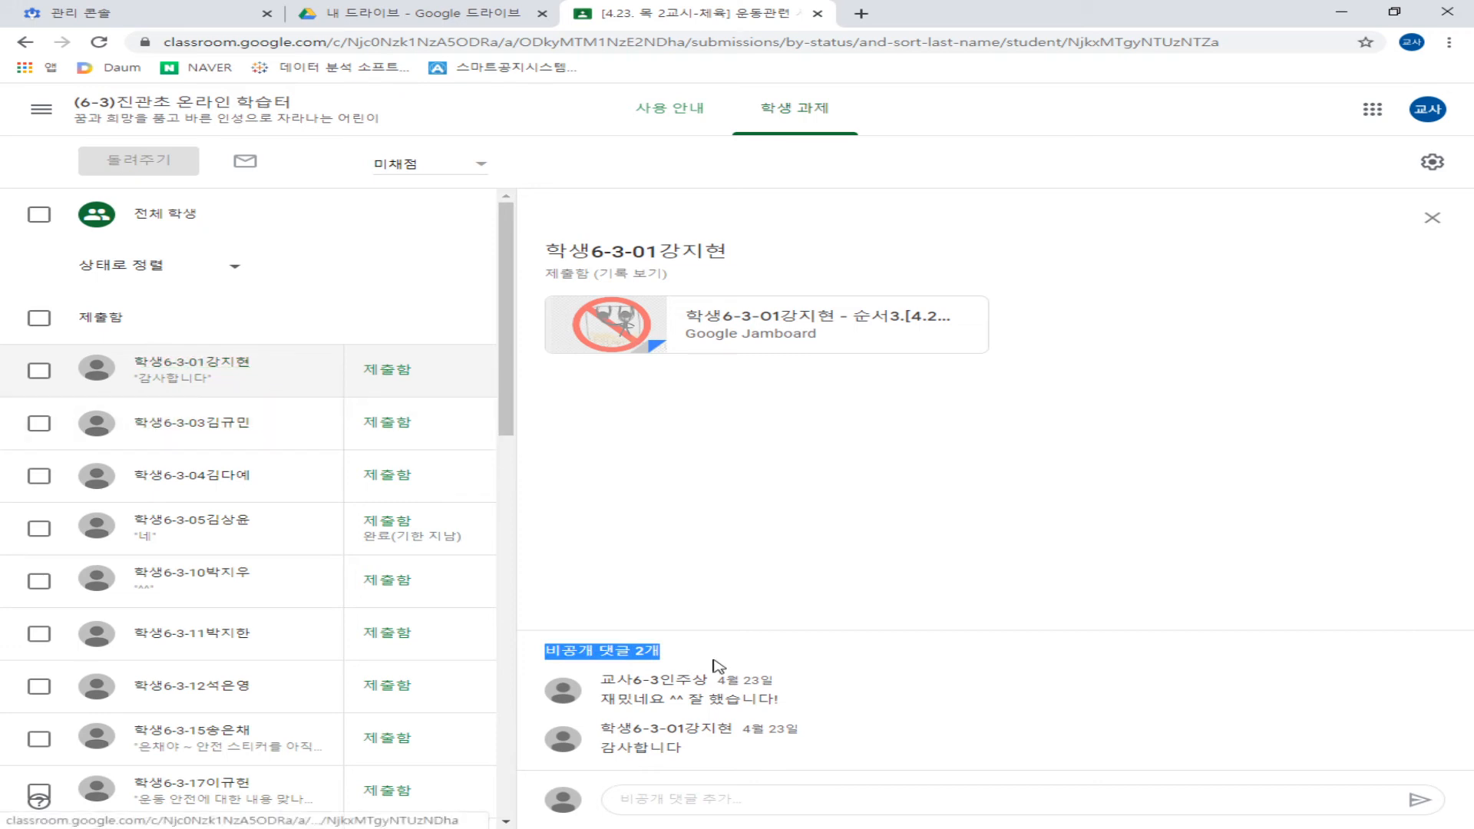
Step: Read the teacher's private comment and the student's reply on the submission of student 6-3-01
{"action": "left_click", "coordinate": [876, 675]}
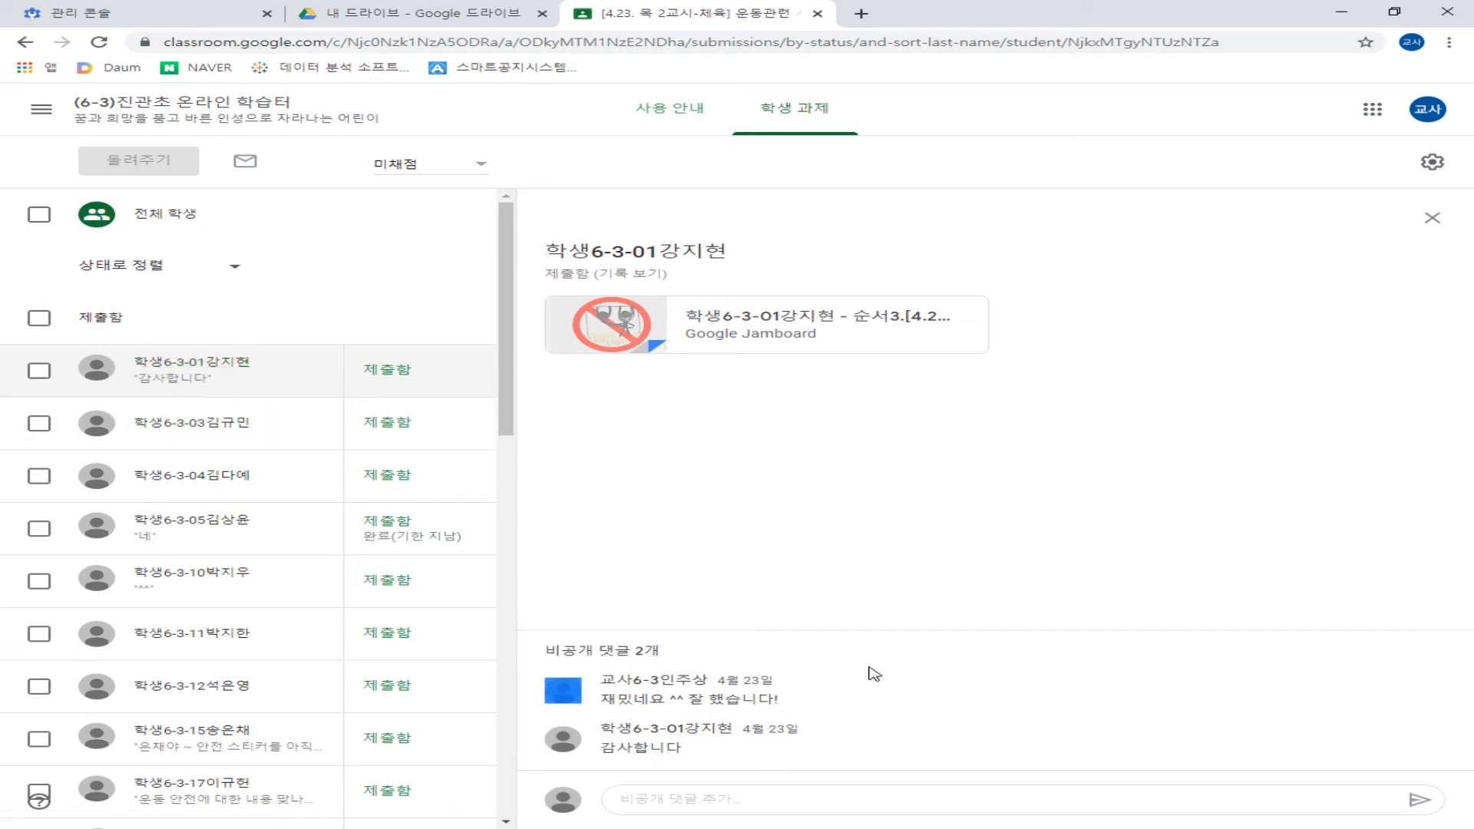
{"action": "left_click_drag", "start_coordinate": [600, 698], "coordinate": [817, 701]}
{"action": "left_click", "coordinate": [631, 724]}
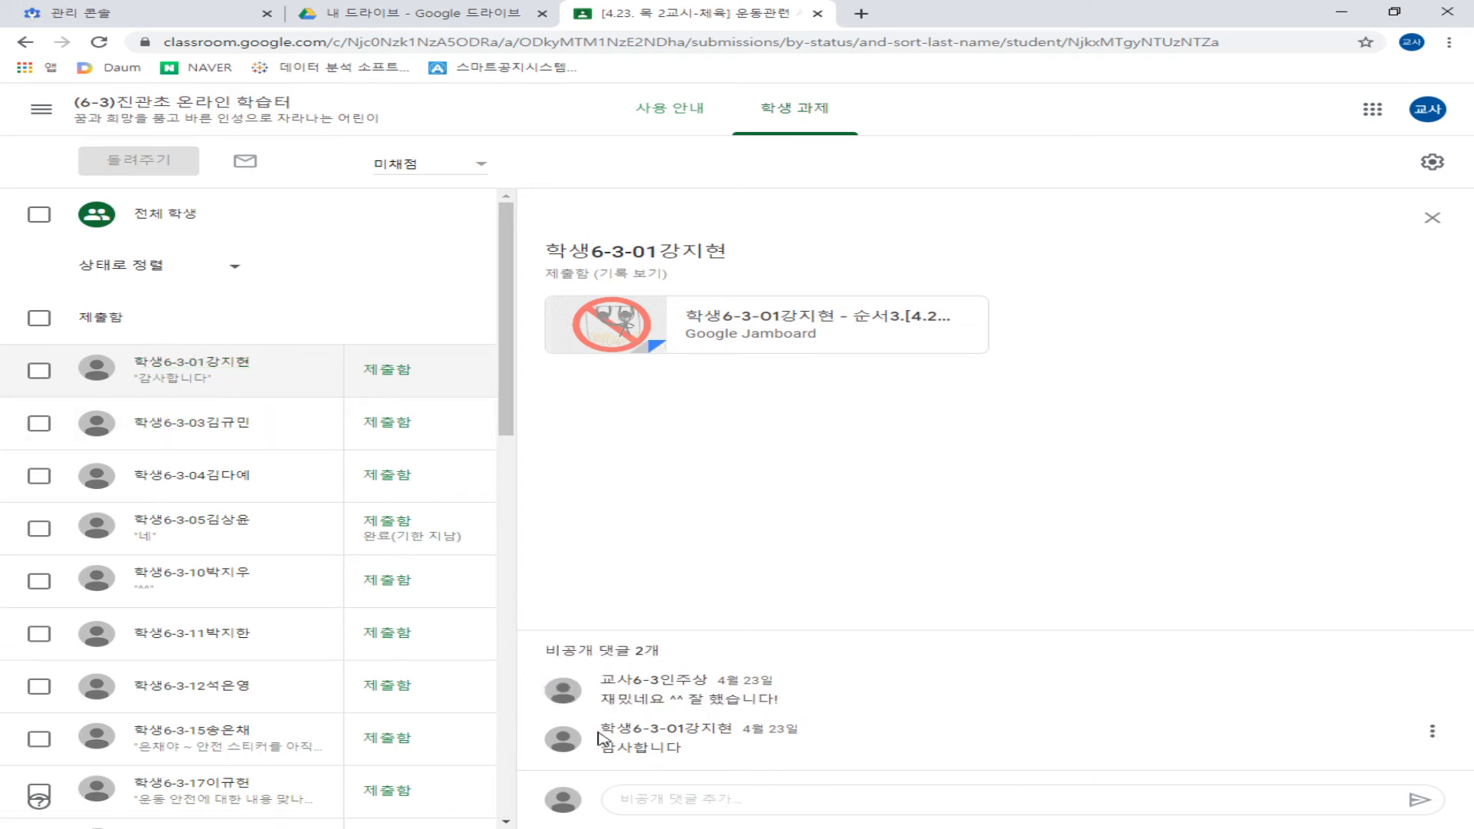
{"action": "left_click_drag", "start_coordinate": [599, 739], "coordinate": [711, 753]}
{"action": "left_click", "coordinate": [714, 753]}
Step: Open the submissions of students 6-3-03, 6-3-04 and 6-3-19, and read the teacher's private comment on 6-3-19's work
{"action": "left_click", "coordinate": [240, 429]}
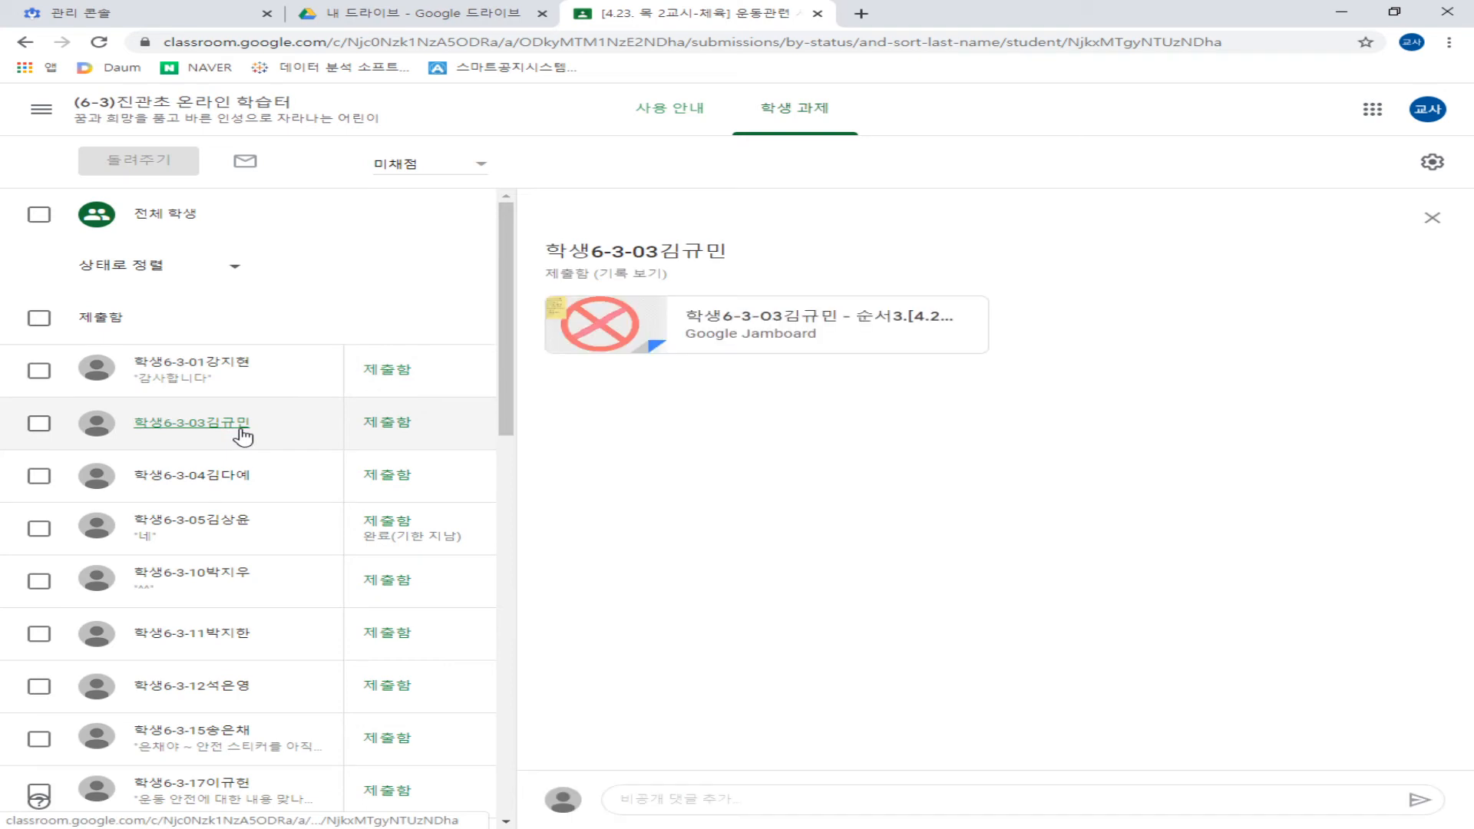
{"action": "left_click", "coordinate": [209, 477]}
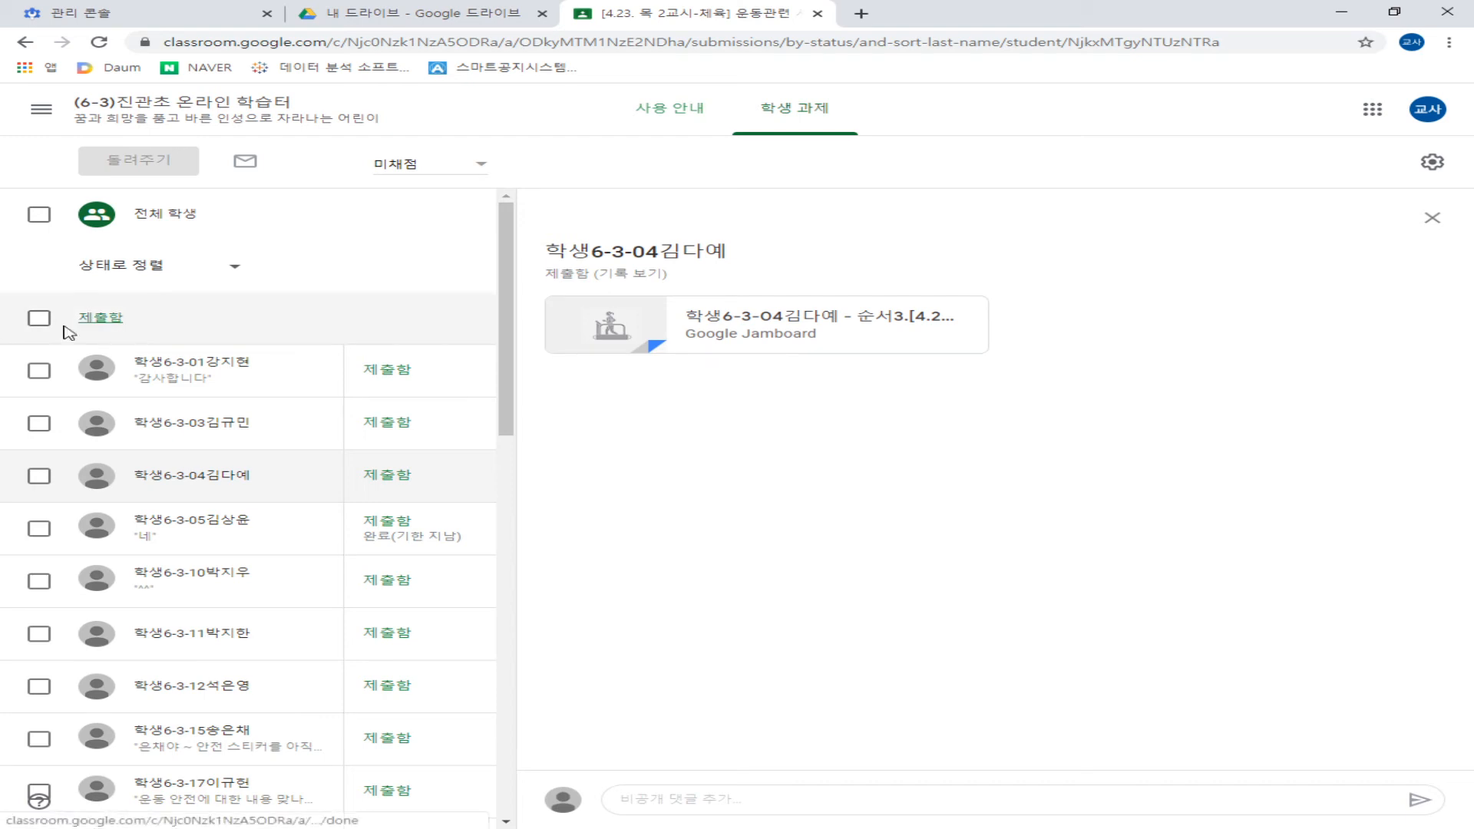
{"action": "scroll", "coordinate": [237, 369], "scroll_direction": "down", "scroll_amount": 3}
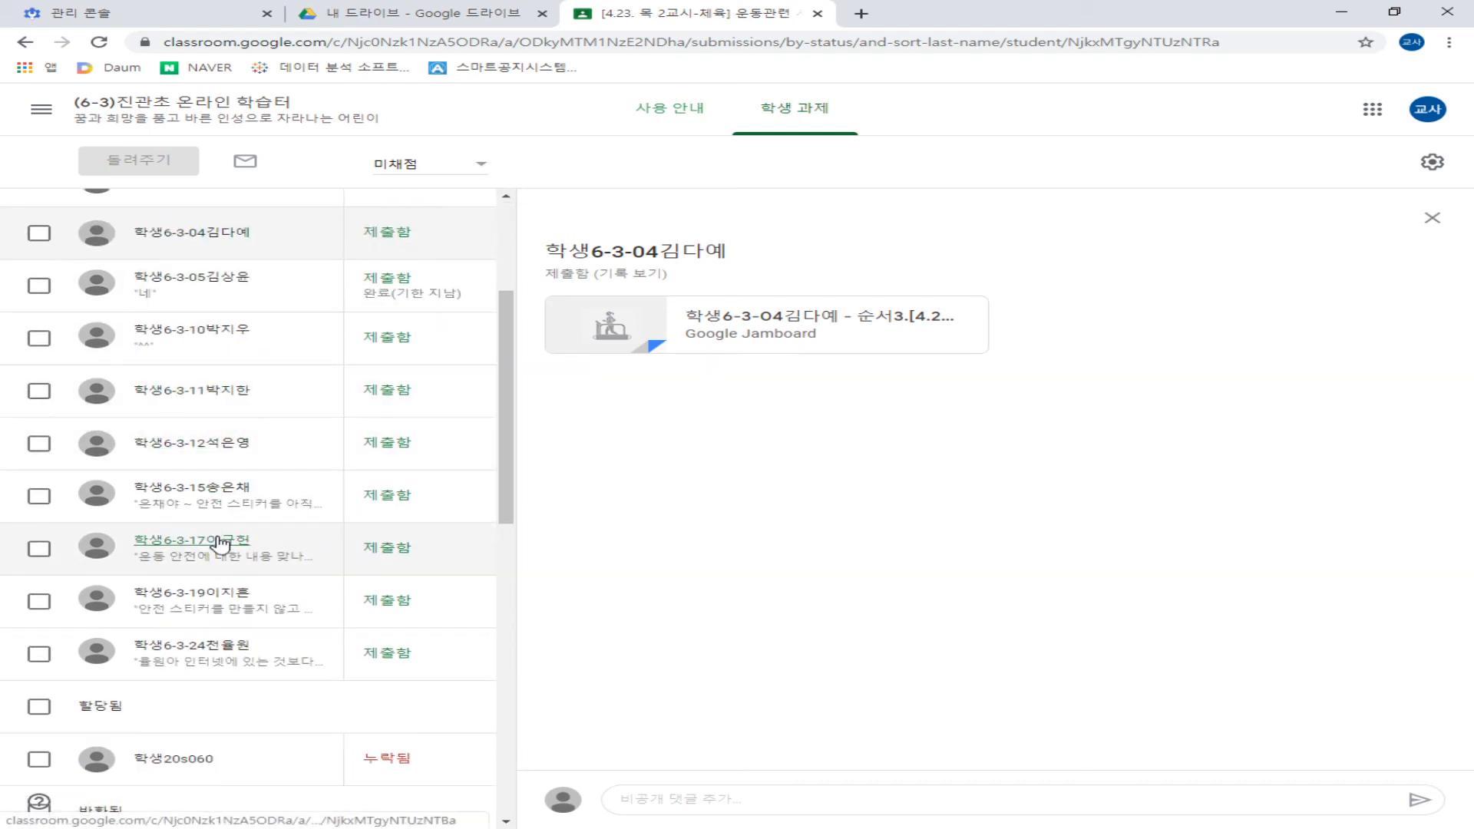
{"action": "left_click", "coordinate": [209, 592]}
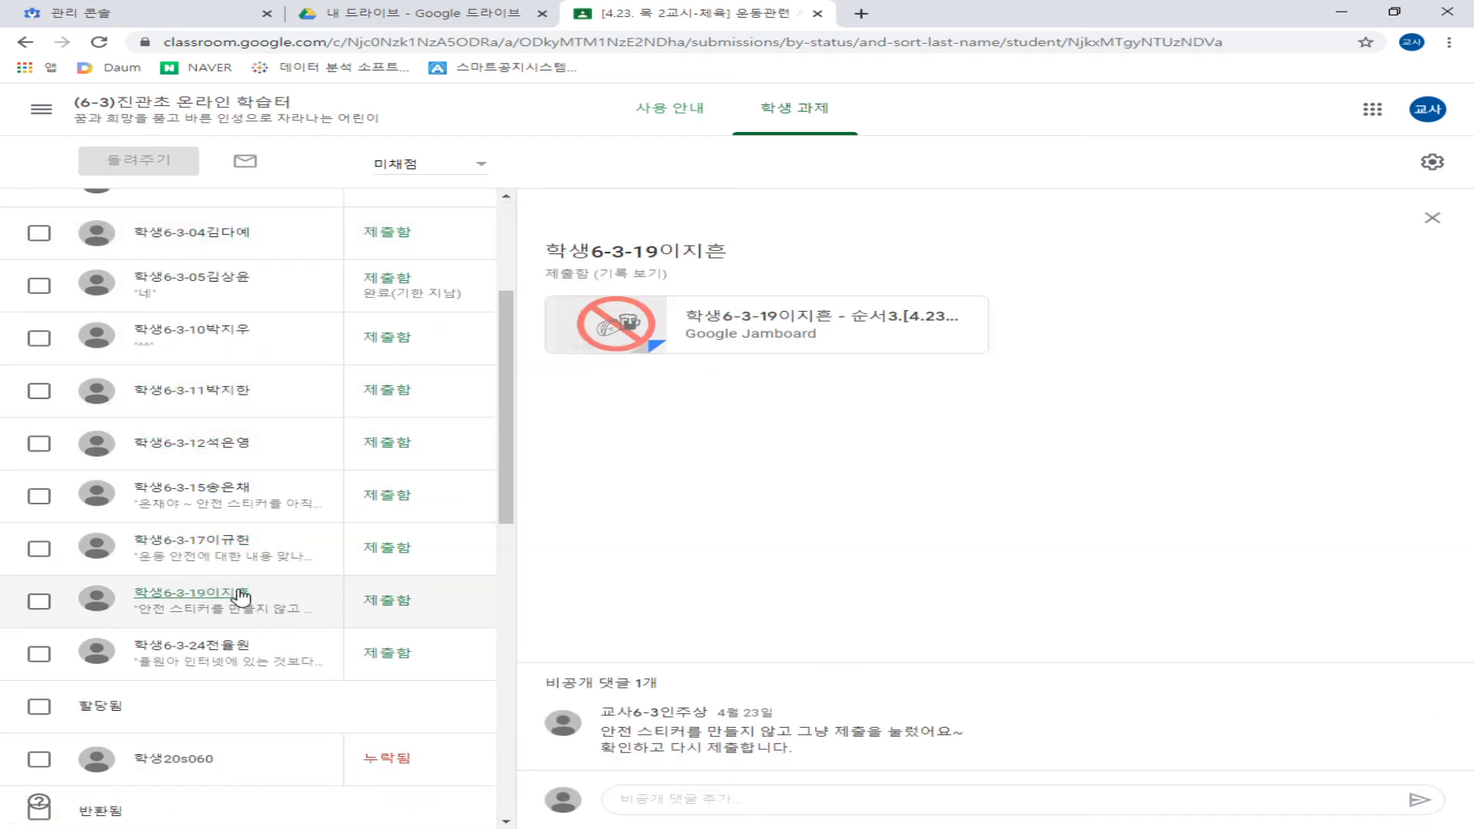
{"action": "left_click_drag", "start_coordinate": [705, 739], "coordinate": [888, 760]}
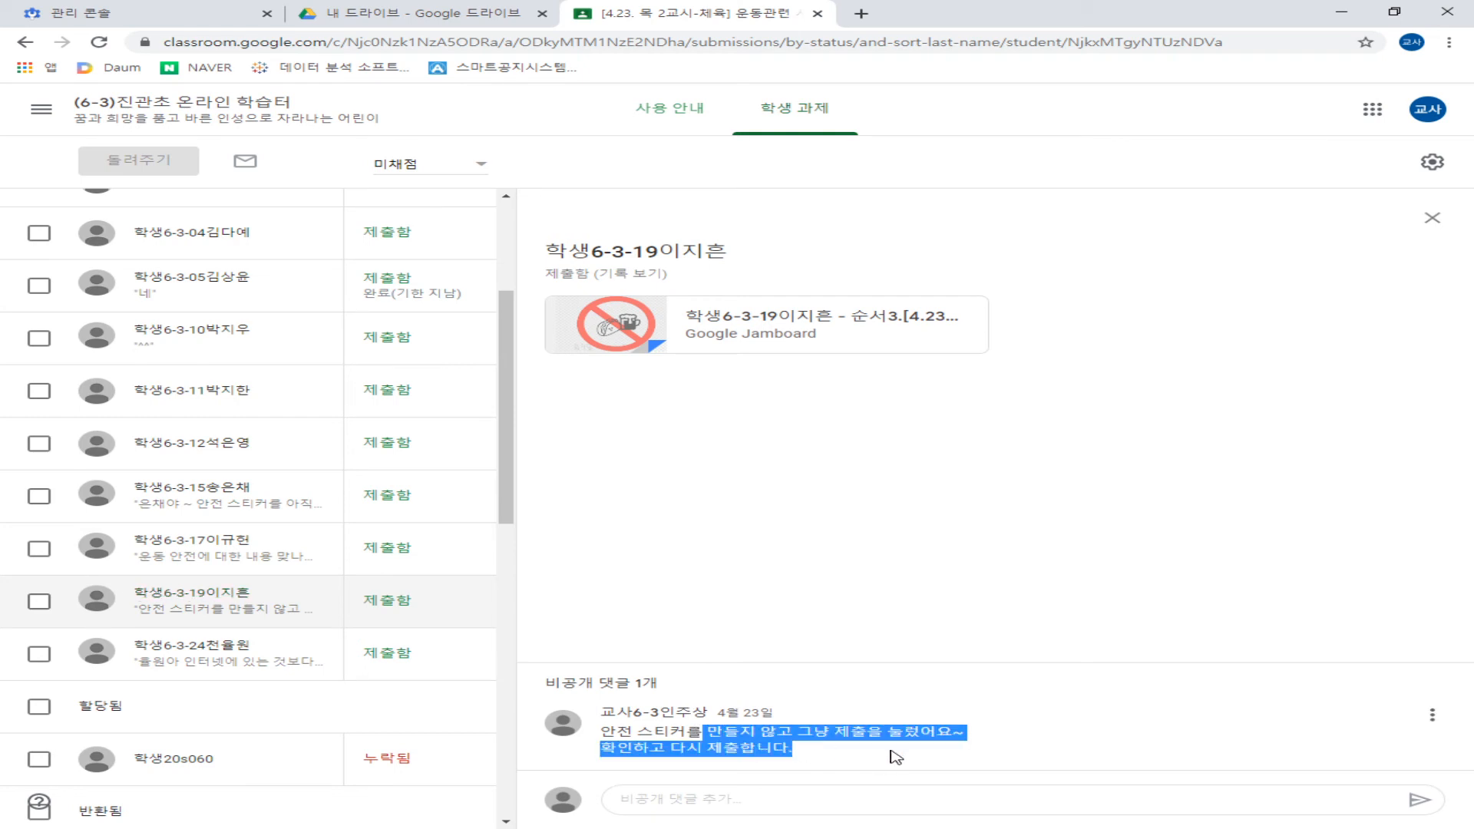
{"action": "left_click", "coordinate": [748, 744]}
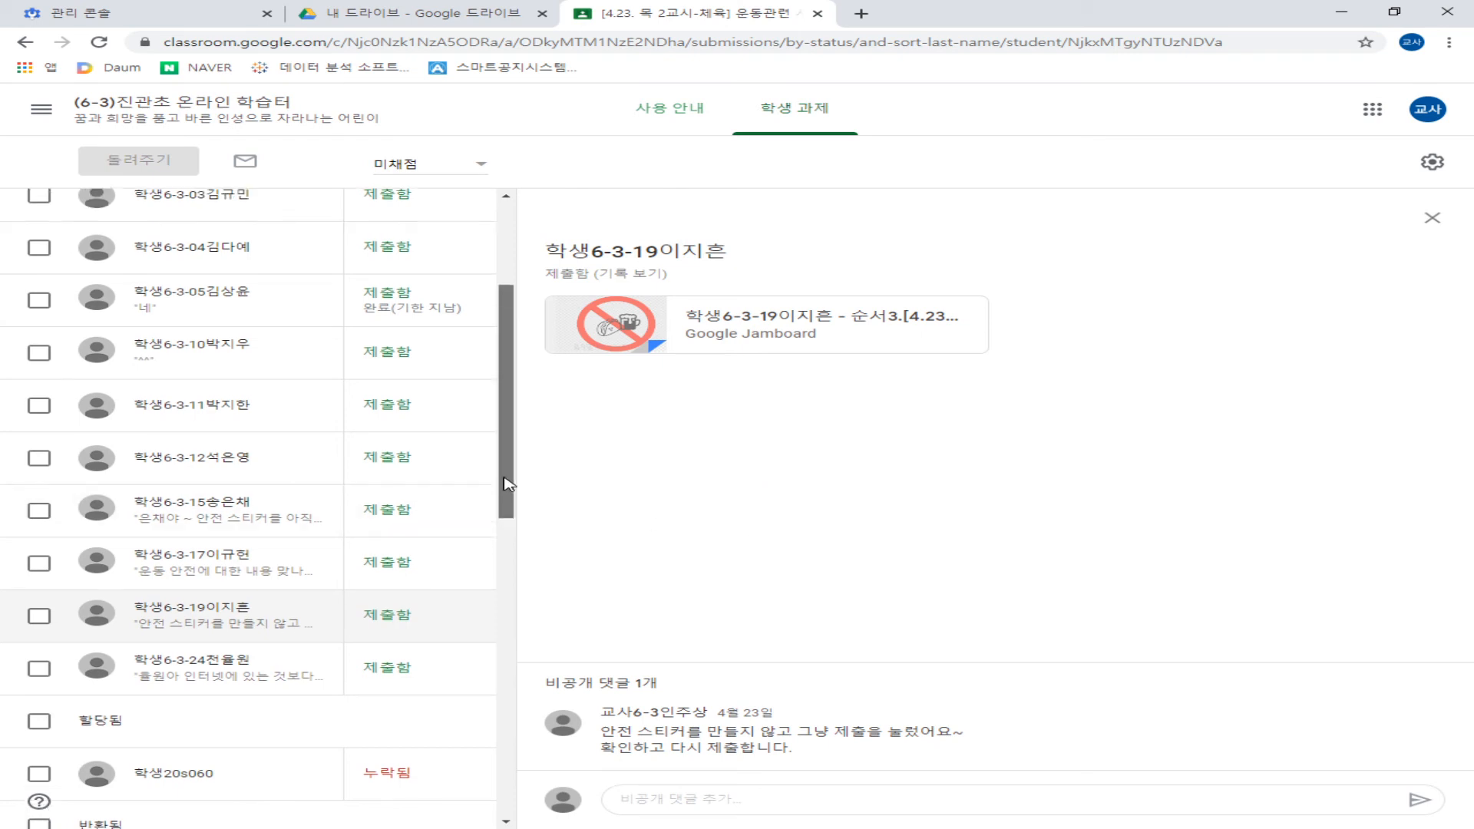
Step: Select all students in the submitted (제출함) group, starting with student 6-3-15
{"action": "scroll", "coordinate": [504, 494], "scroll_direction": "up", "scroll_amount": 1}
{"action": "left_click", "coordinate": [39, 536]}
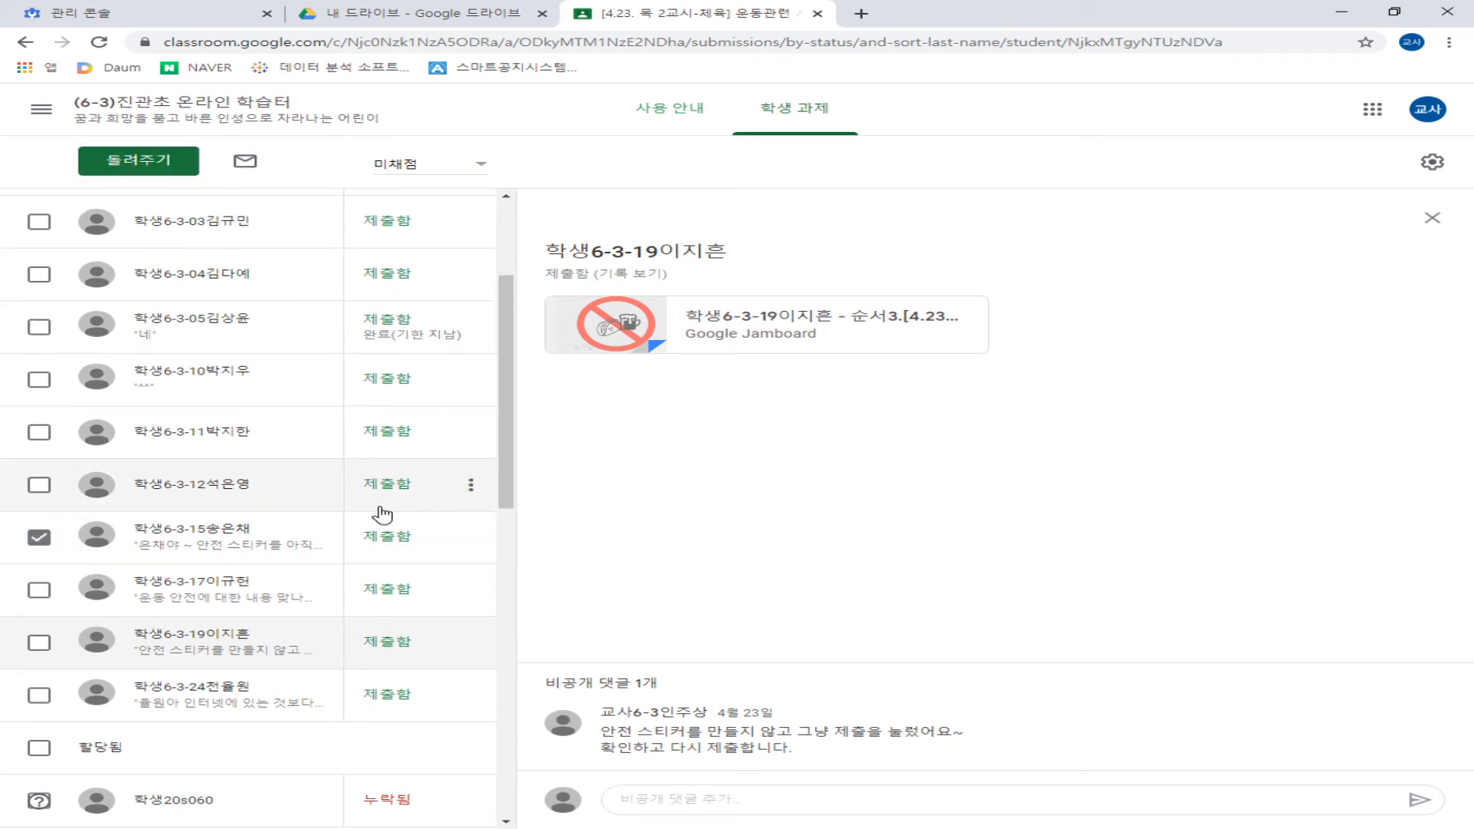
{"action": "scroll", "coordinate": [211, 388], "scroll_direction": "up", "scroll_amount": 5}
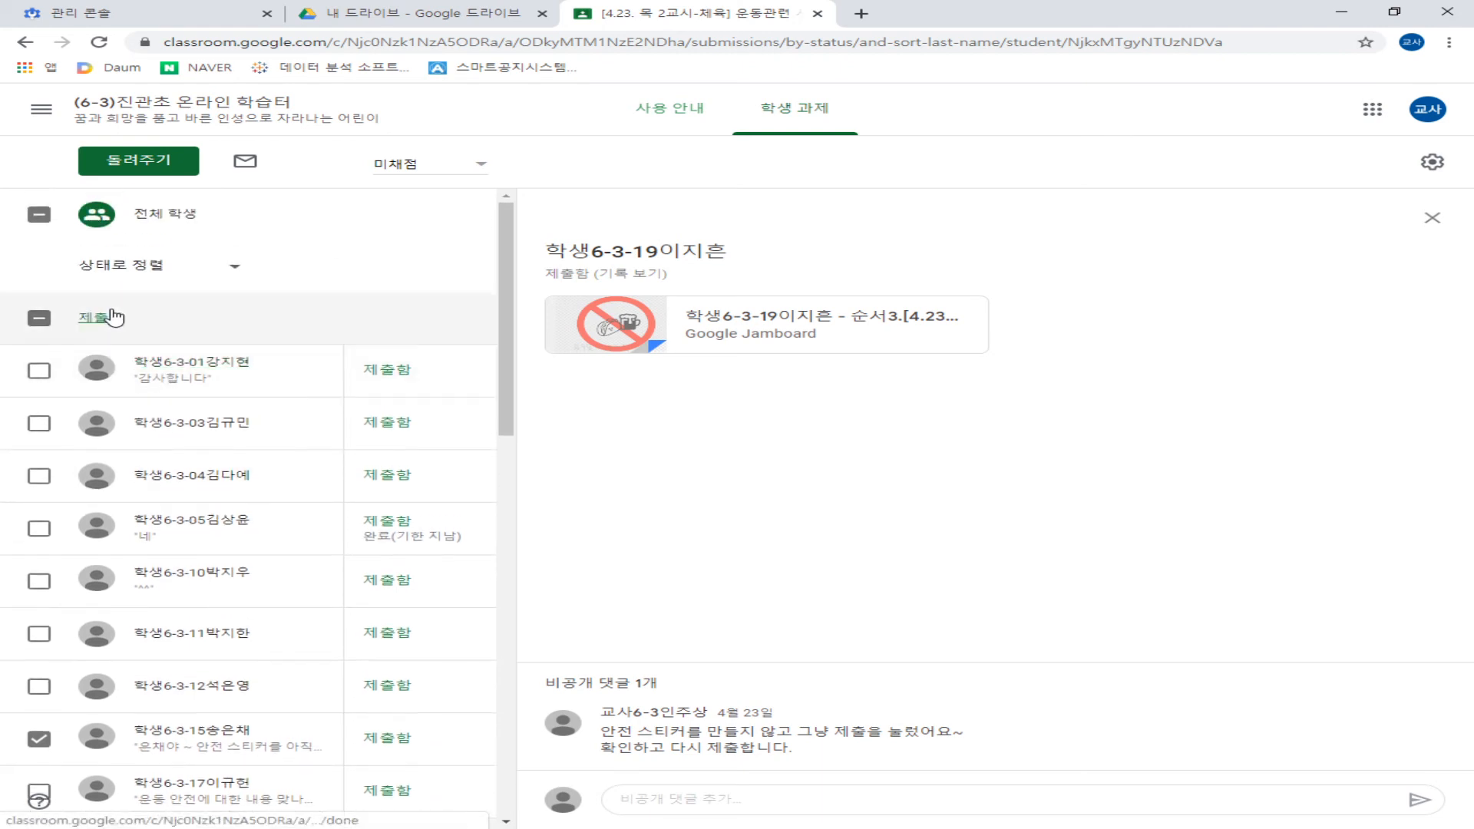
{"action": "left_click", "coordinate": [39, 323]}
{"action": "scroll", "coordinate": [46, 384], "scroll_direction": "down", "scroll_amount": 3}
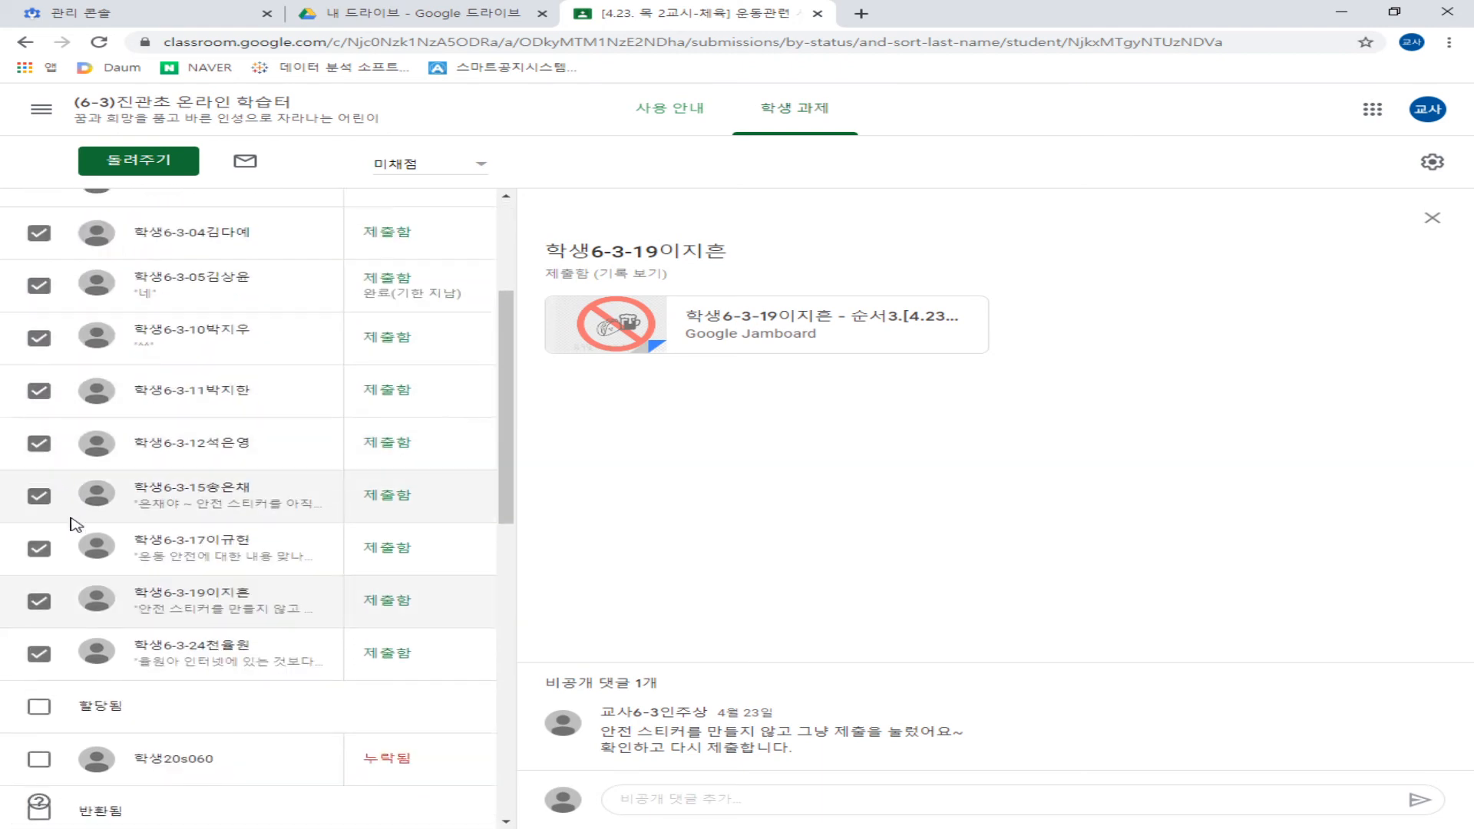
Step: Start returning the selected students' work with the private comment "수고해", and cancel the return
{"action": "left_click", "coordinate": [138, 168]}
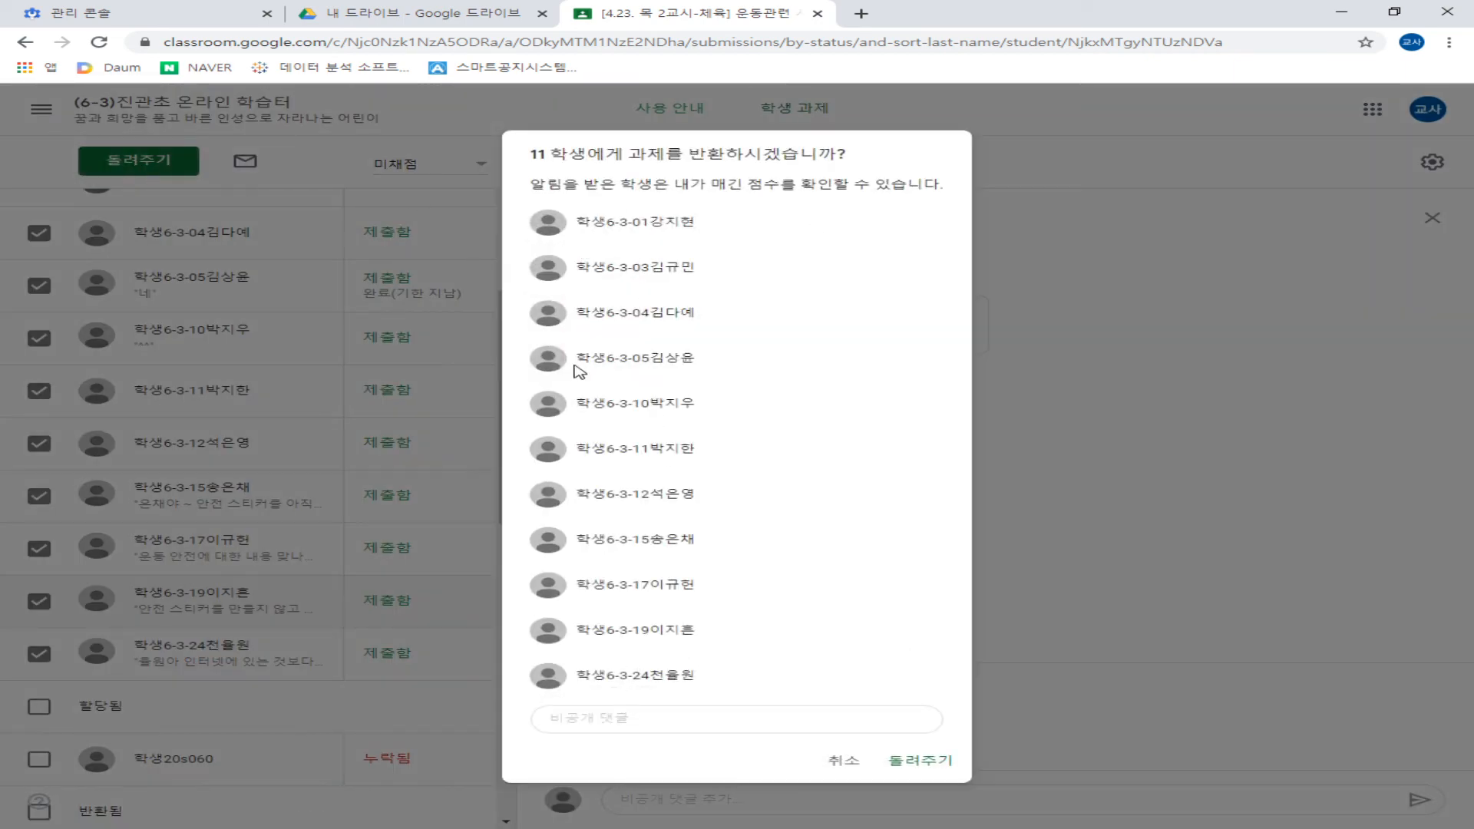
{"action": "left_click", "coordinate": [633, 719]}
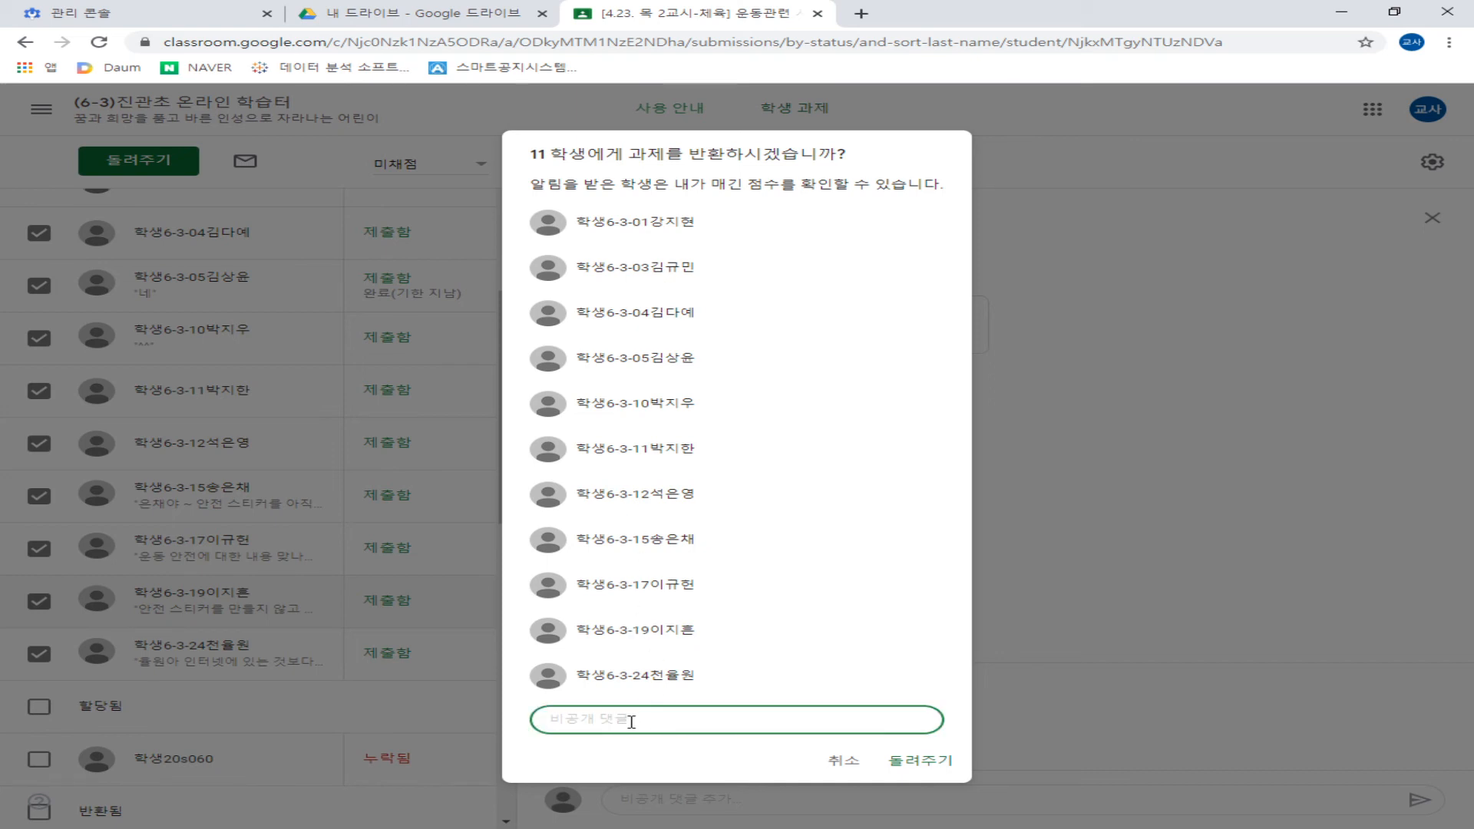
{"action": "type", "text": "tnrh"}
{"action": "key", "text": "BackSpace"}
{"action": "key", "text": "BackSpace"}
{"action": "type", "text": "수고해"}
{"action": "left_click", "coordinate": [843, 761]}
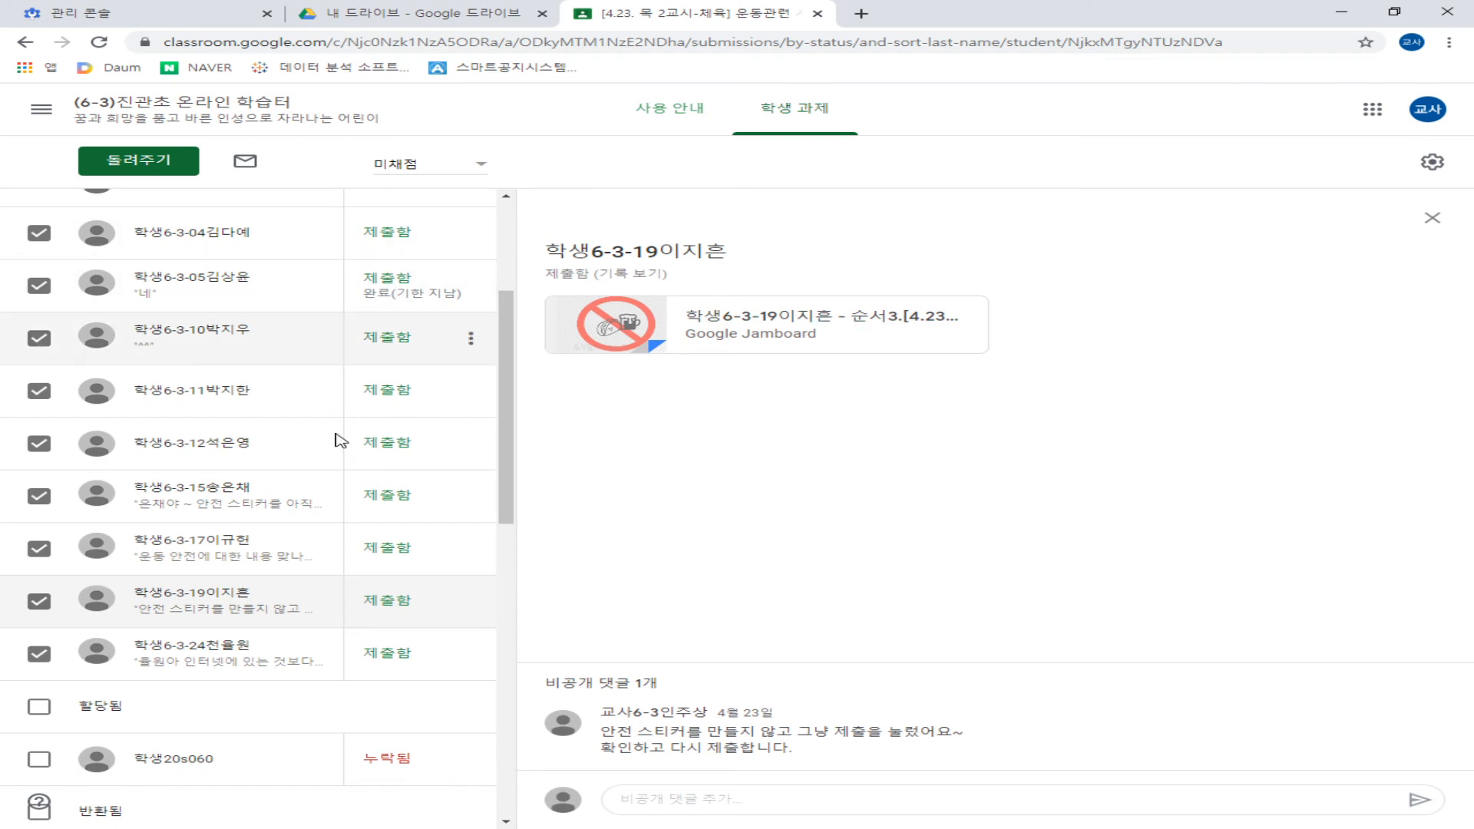
Step: Reread the private comment on 6-3-19's work, and show the instructions page of the 4.23 physical education assignment
{"action": "left_click_drag", "start_coordinate": [650, 734], "coordinate": [831, 754]}
{"action": "left_click", "coordinate": [817, 638]}
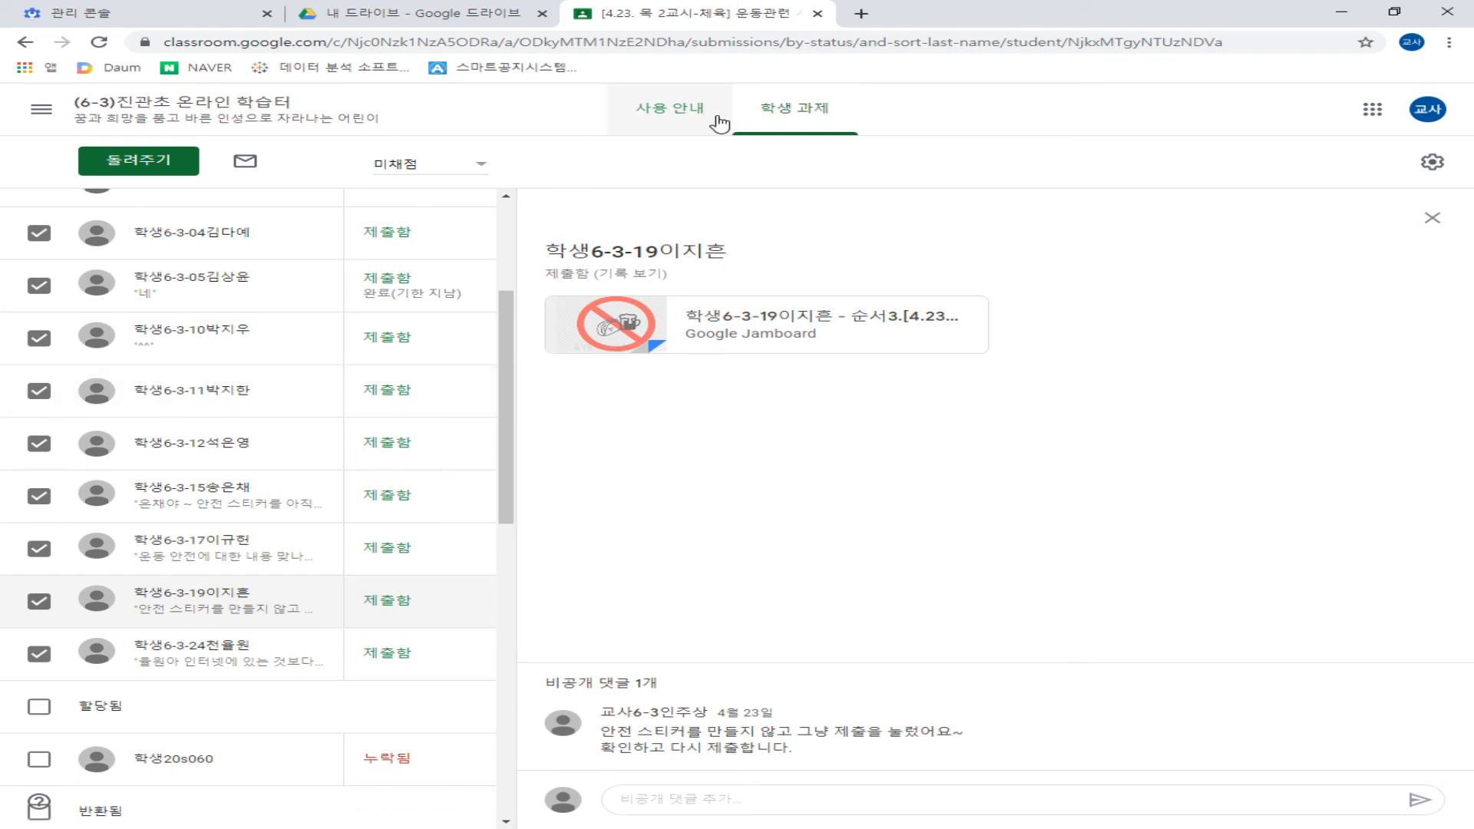
{"action": "left_click", "coordinate": [693, 112]}
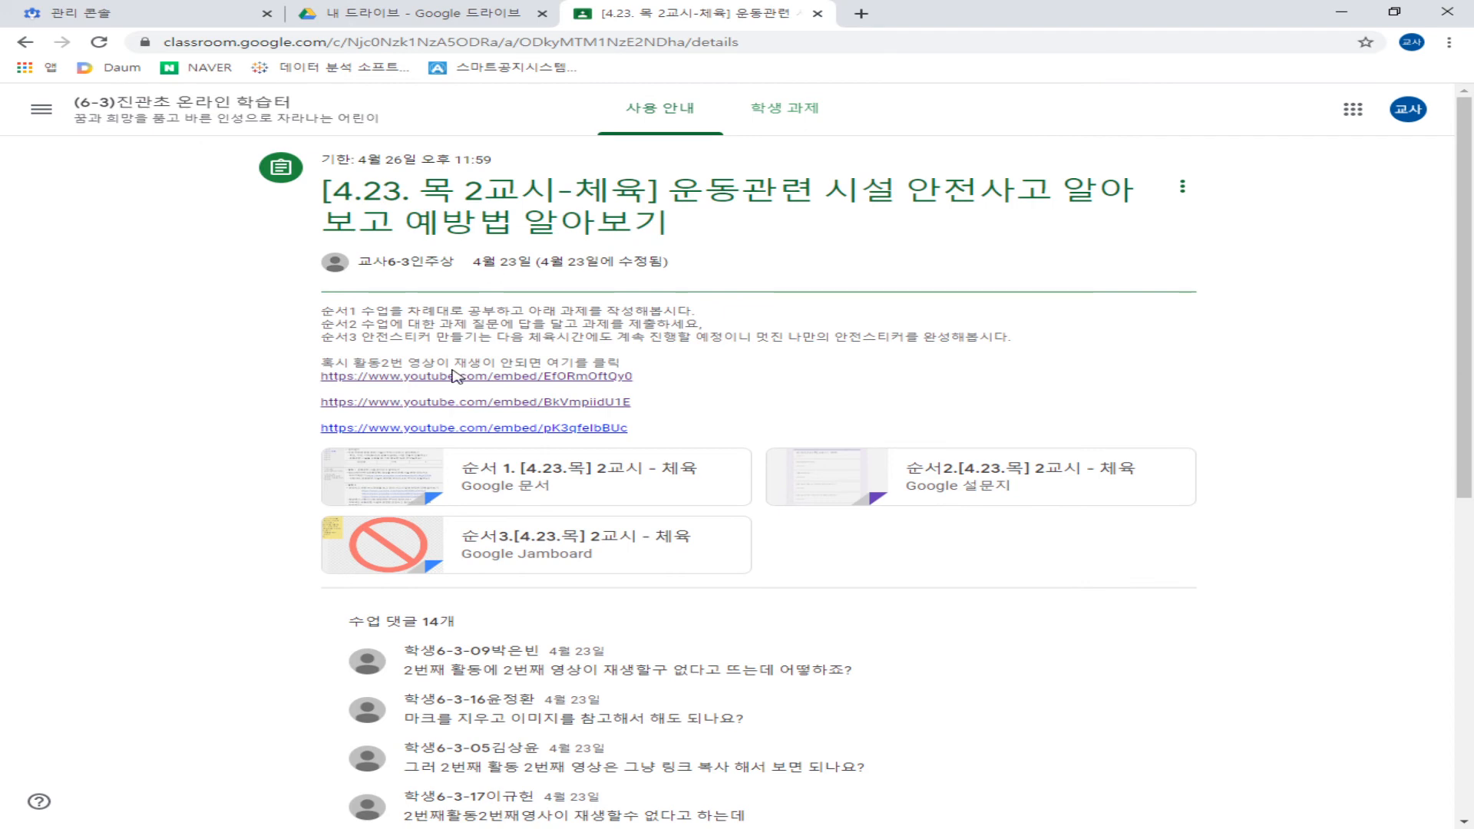
{"action": "scroll", "coordinate": [538, 476], "scroll_direction": "down", "scroll_amount": 4}
{"action": "scroll", "coordinate": [661, 614], "scroll_direction": "up", "scroll_amount": 4}
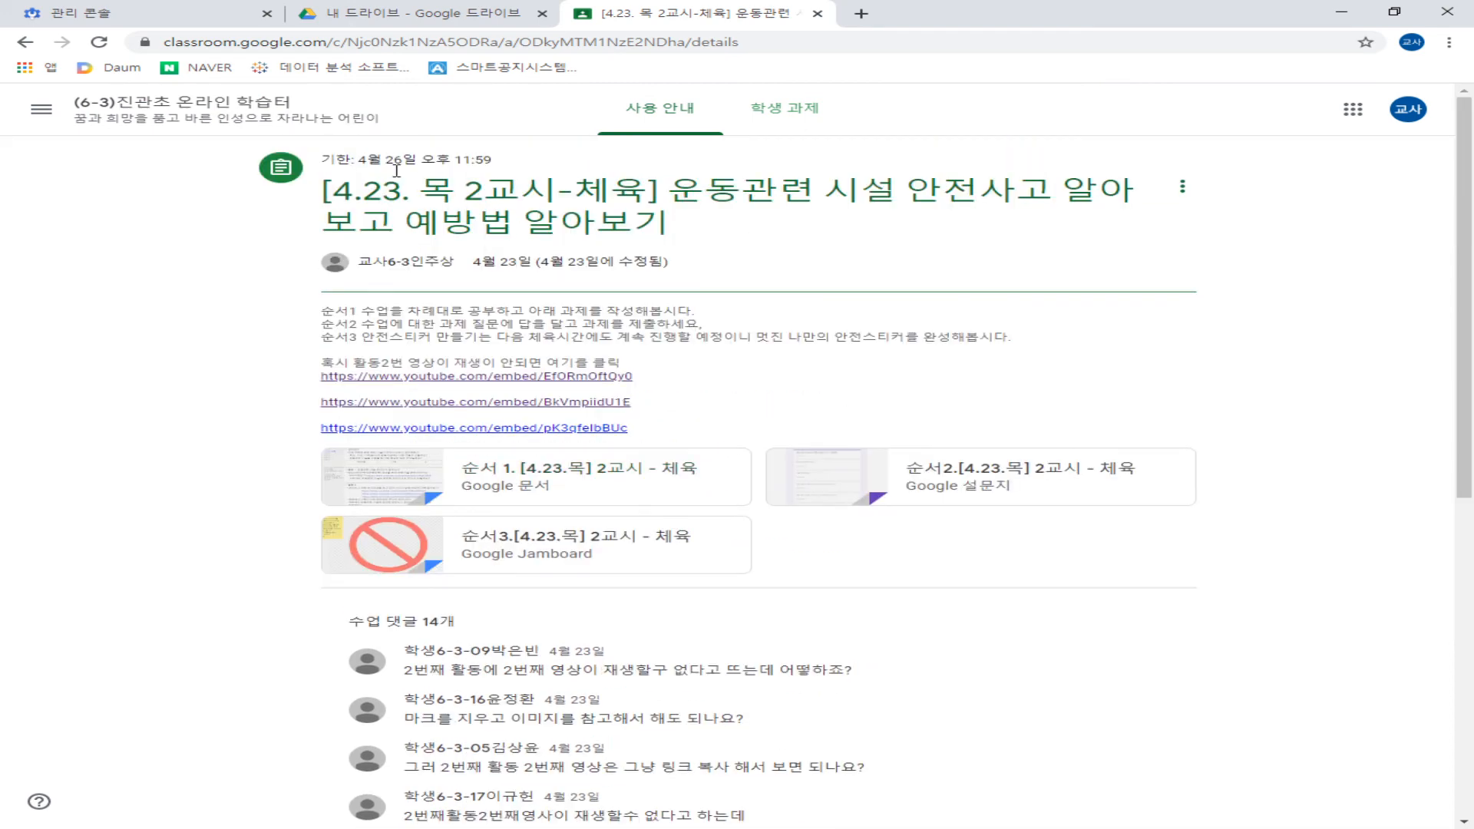
Step: Go to the class stream and browse from the older posts up to the newest announcement
{"action": "left_click", "coordinate": [211, 106]}
{"action": "scroll", "coordinate": [548, 446], "scroll_direction": "up", "scroll_amount": 3}
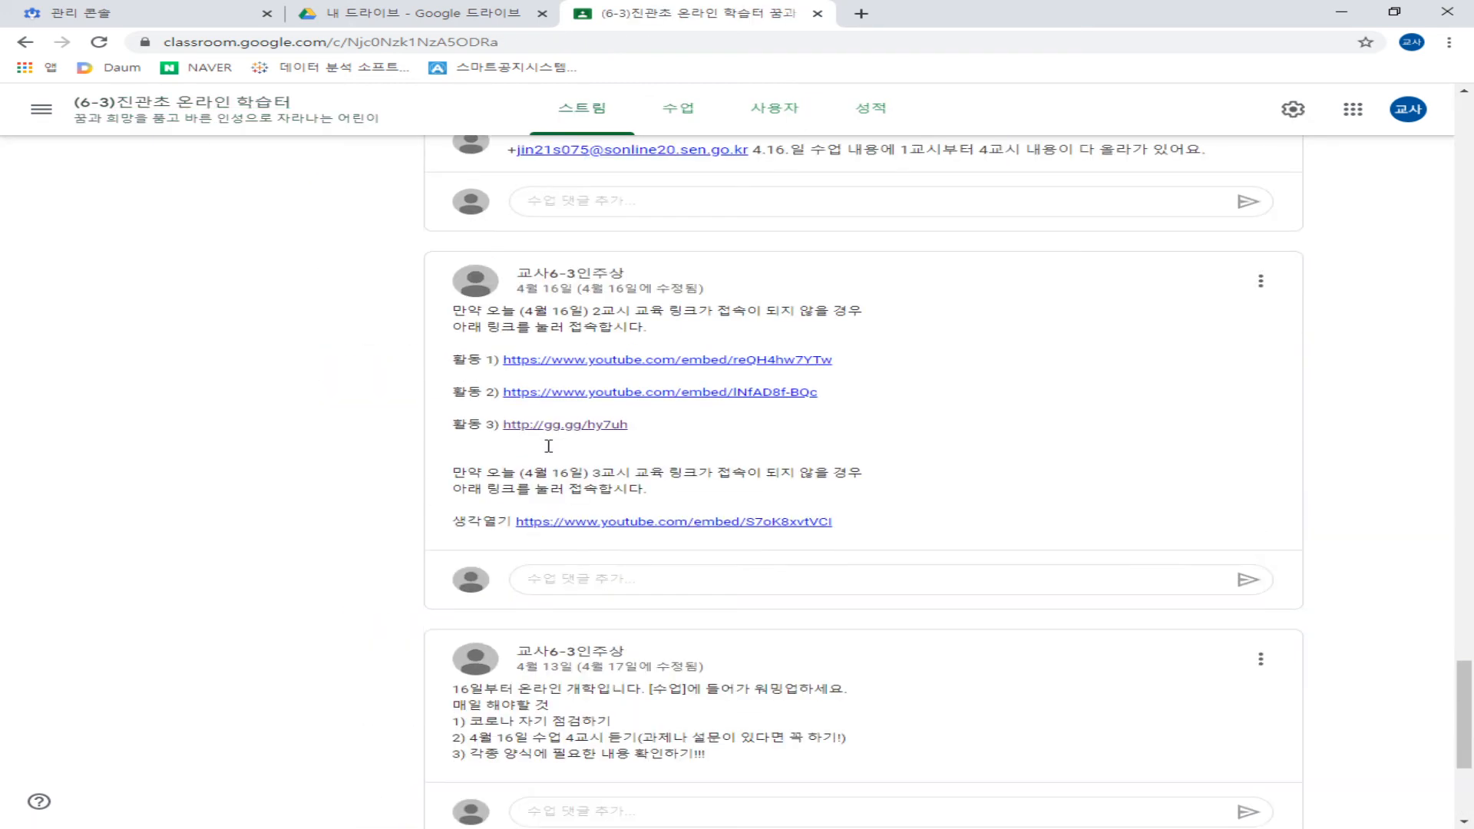
{"action": "scroll", "coordinate": [548, 446], "scroll_direction": "up", "scroll_amount": 7}
{"action": "scroll", "coordinate": [550, 445], "scroll_direction": "up", "scroll_amount": 20}
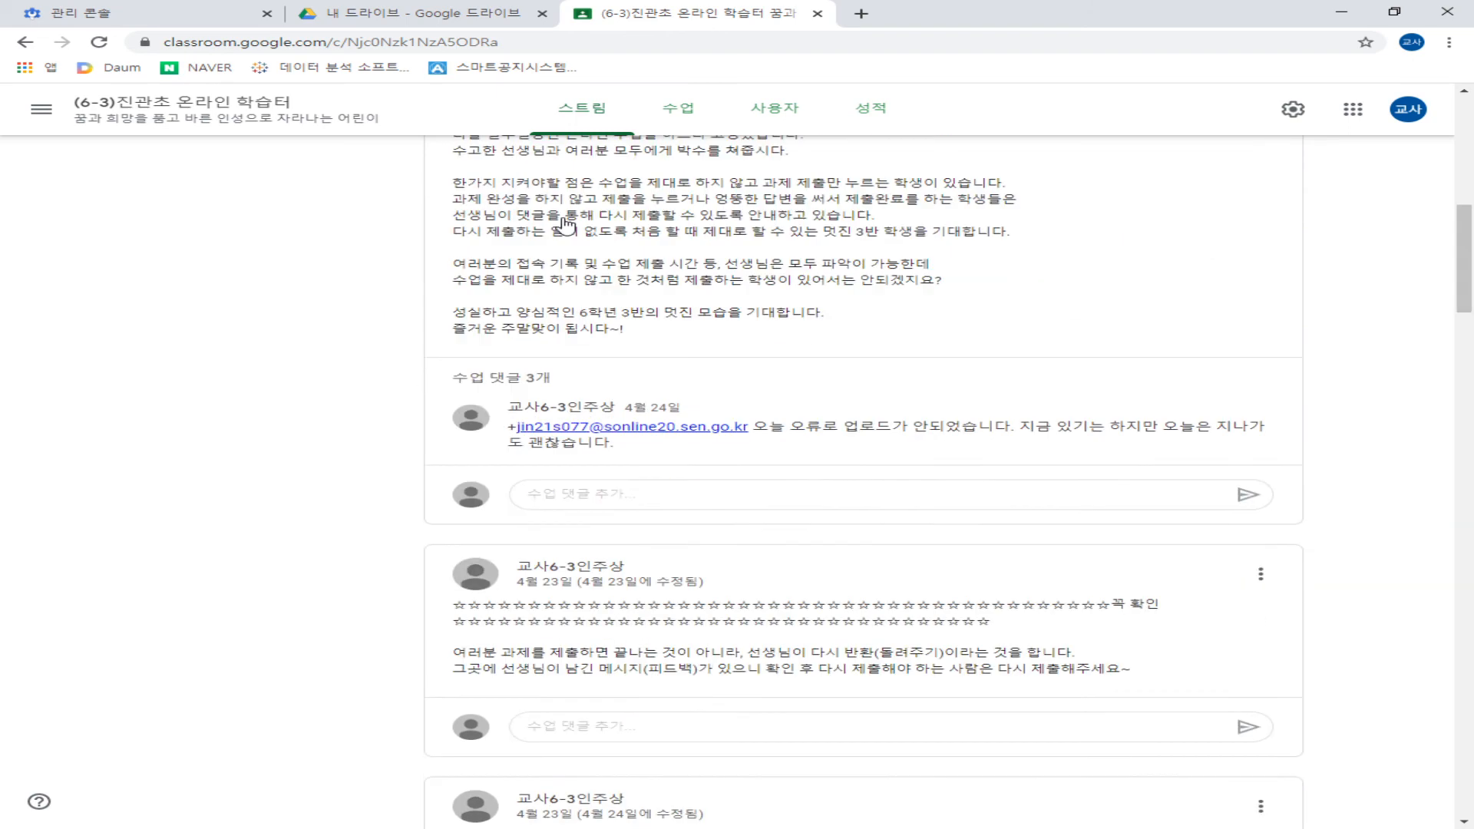
{"action": "scroll", "coordinate": [607, 323], "scroll_direction": "up", "scroll_amount": 10}
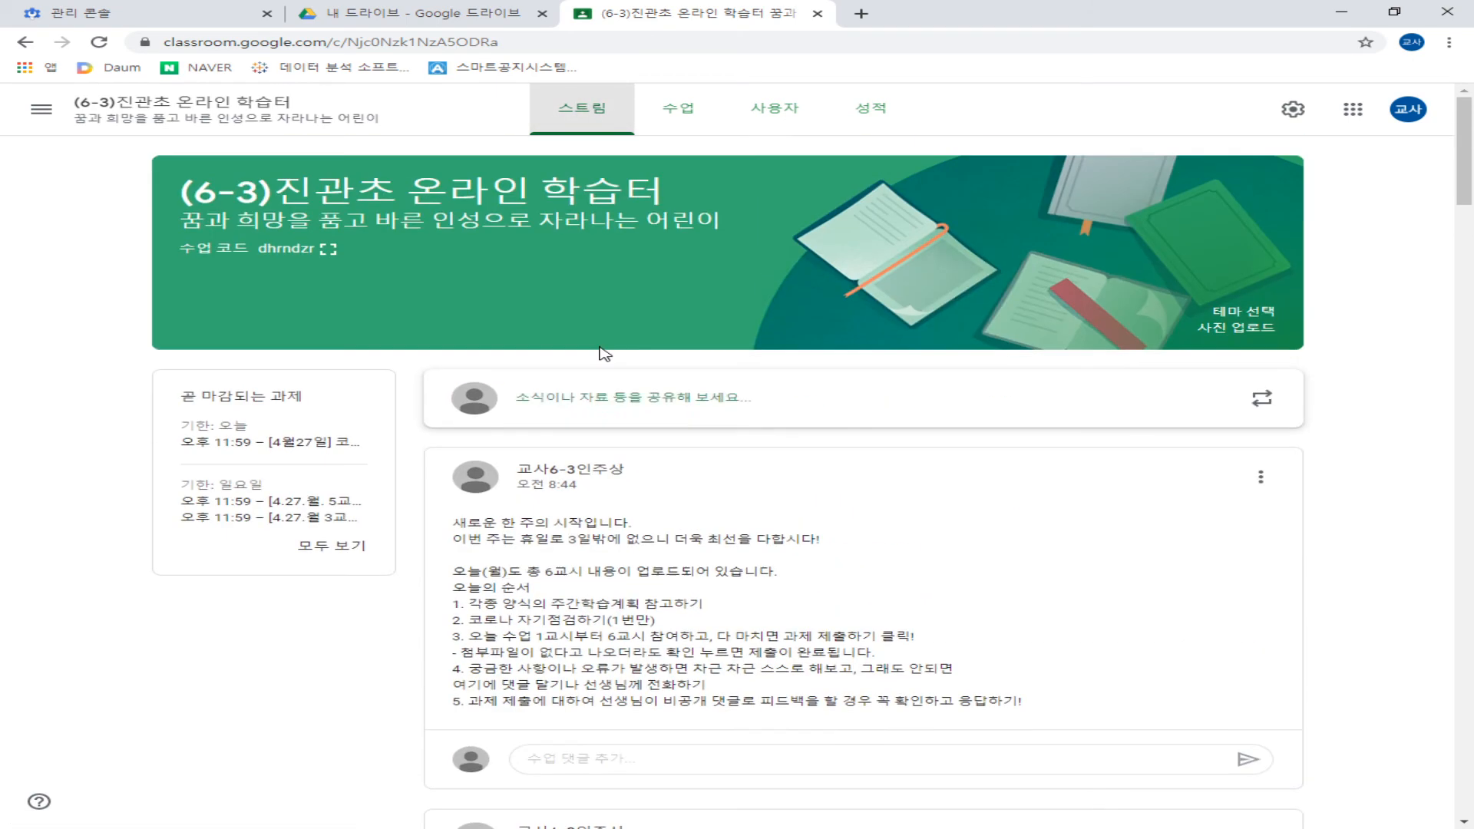
Step: Examine the newest announcement's list of today's tasks, including the request to check and answer private comment feedback
{"action": "left_click_drag", "start_coordinate": [508, 526], "coordinate": [744, 699]}
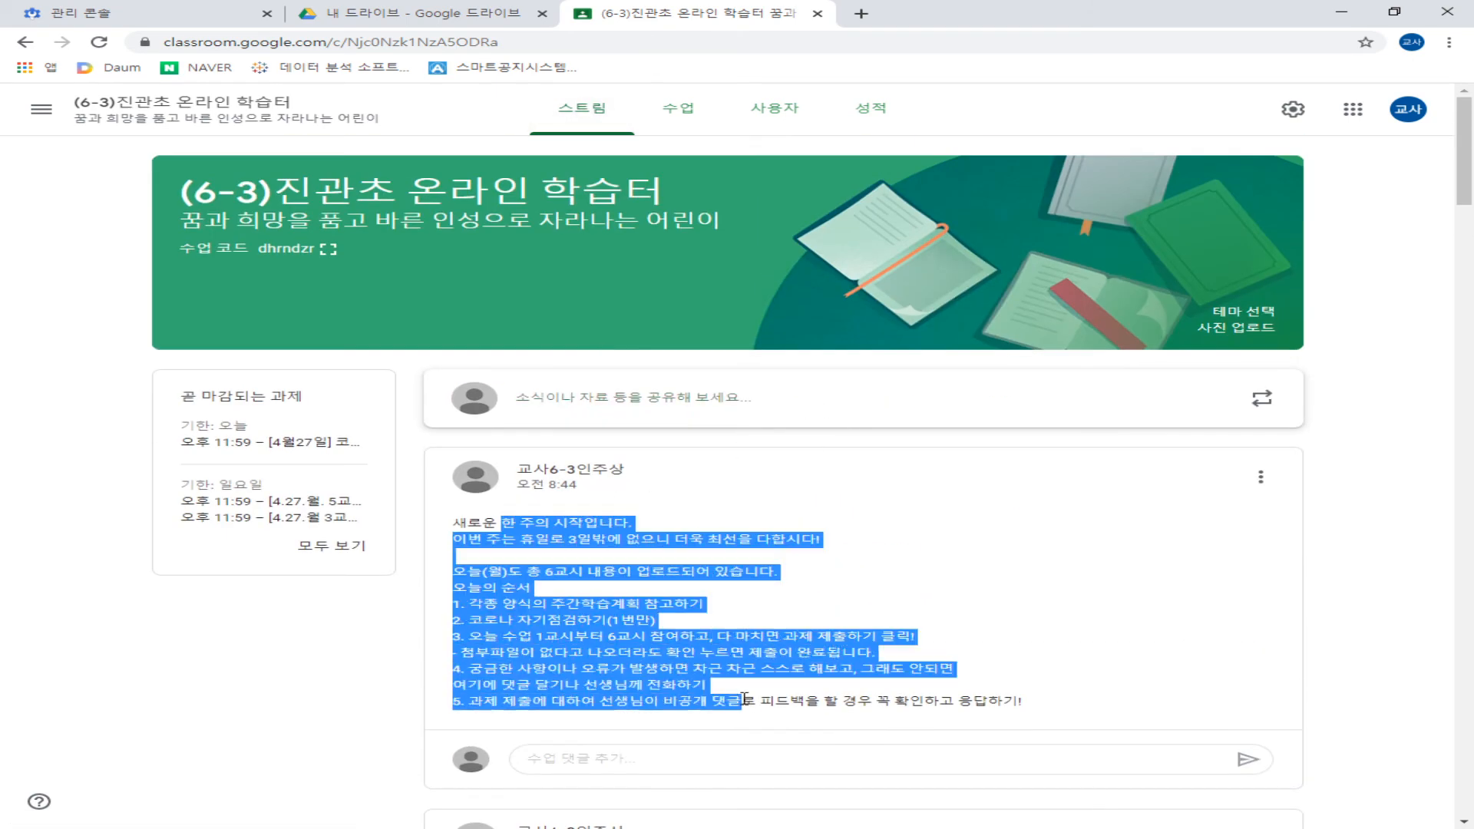
{"action": "left_click", "coordinate": [867, 699]}
{"action": "left_click_drag", "start_coordinate": [956, 701], "coordinate": [770, 697]}
{"action": "left_click", "coordinate": [519, 565]}
{"action": "left_click", "coordinate": [733, 657]}
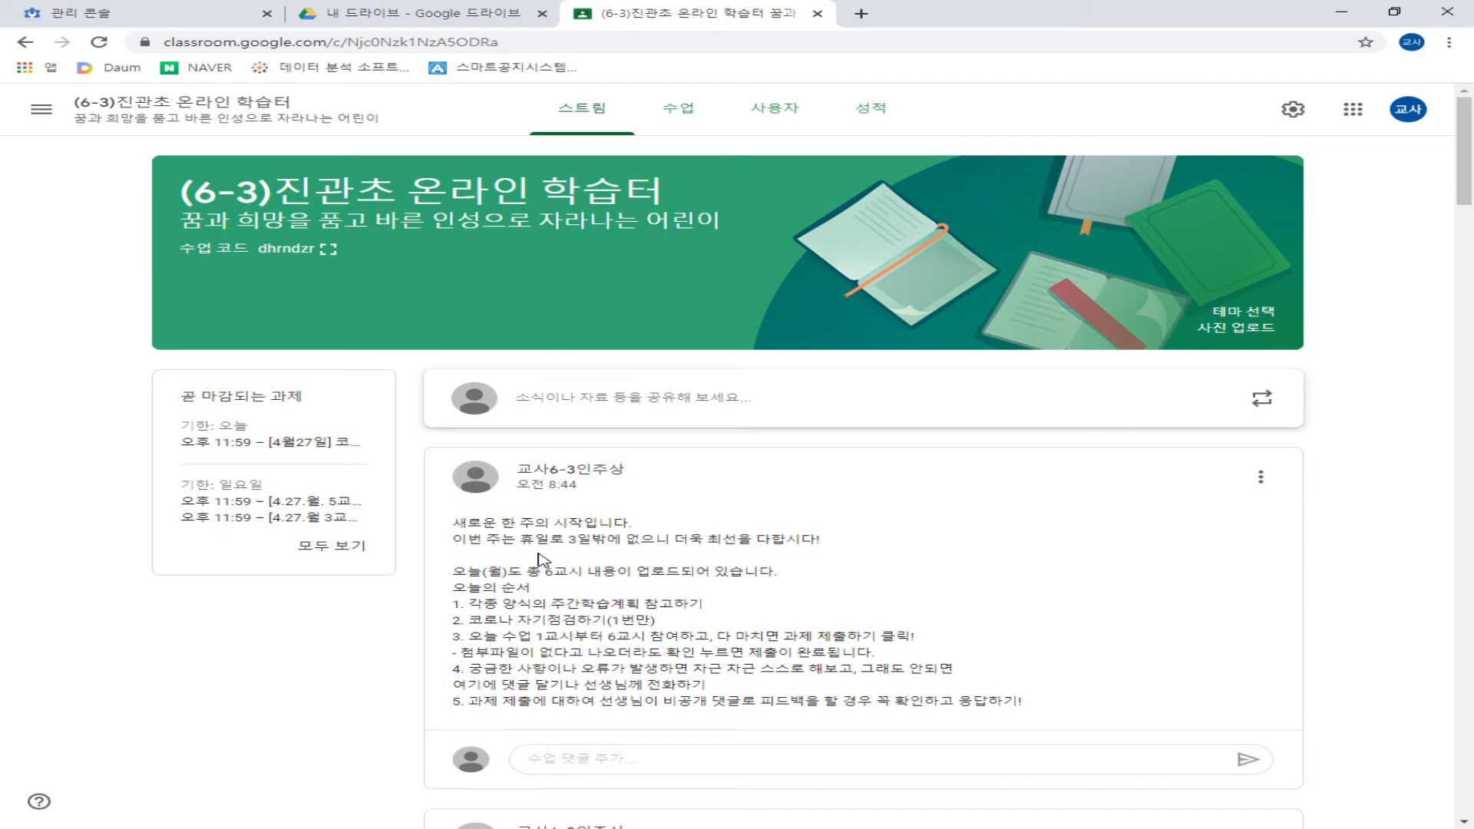
{"action": "left_click_drag", "start_coordinate": [492, 538], "coordinate": [740, 643]}
{"action": "left_click", "coordinate": [740, 643]}
{"action": "mouse_move", "coordinate": [526, 486]}
{"action": "left_mouse_down"}
{"action": "mouse_move", "coordinate": [592, 499]}
{"action": "mouse_move", "coordinate": [539, 489]}
{"action": "left_mouse_up"}
{"action": "left_click", "coordinate": [606, 508]}
{"action": "left_click", "coordinate": [557, 525]}
Step: Point out the soon-due assignments (곧 마감되는 과제) on the stream, and open the full assignment list
{"action": "left_click_drag", "start_coordinate": [185, 395], "coordinate": [315, 407]}
{"action": "left_click", "coordinate": [304, 409]}
{"action": "left_click_drag", "start_coordinate": [182, 395], "coordinate": [311, 404]}
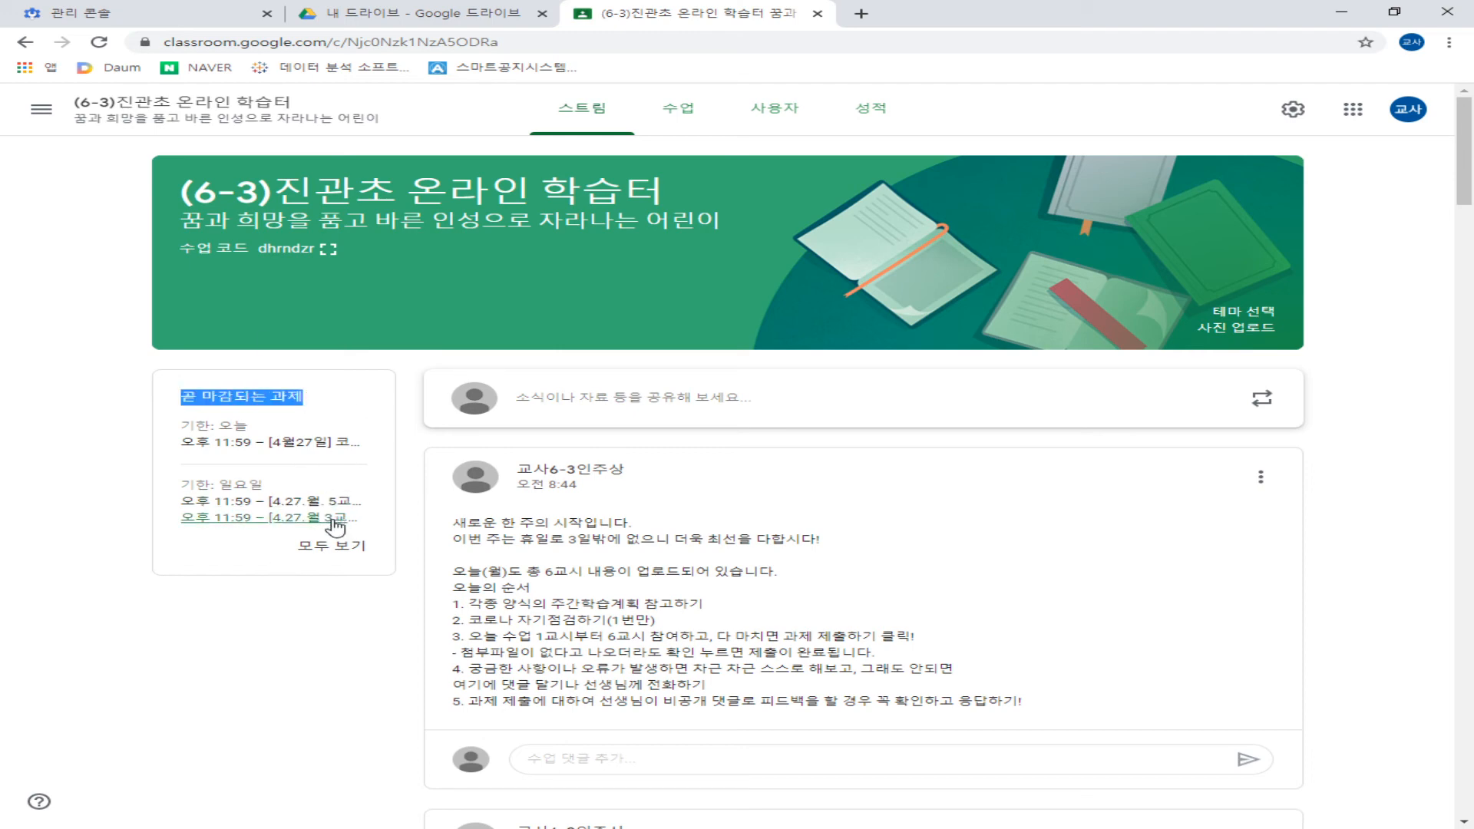
{"action": "left_click", "coordinate": [332, 546]}
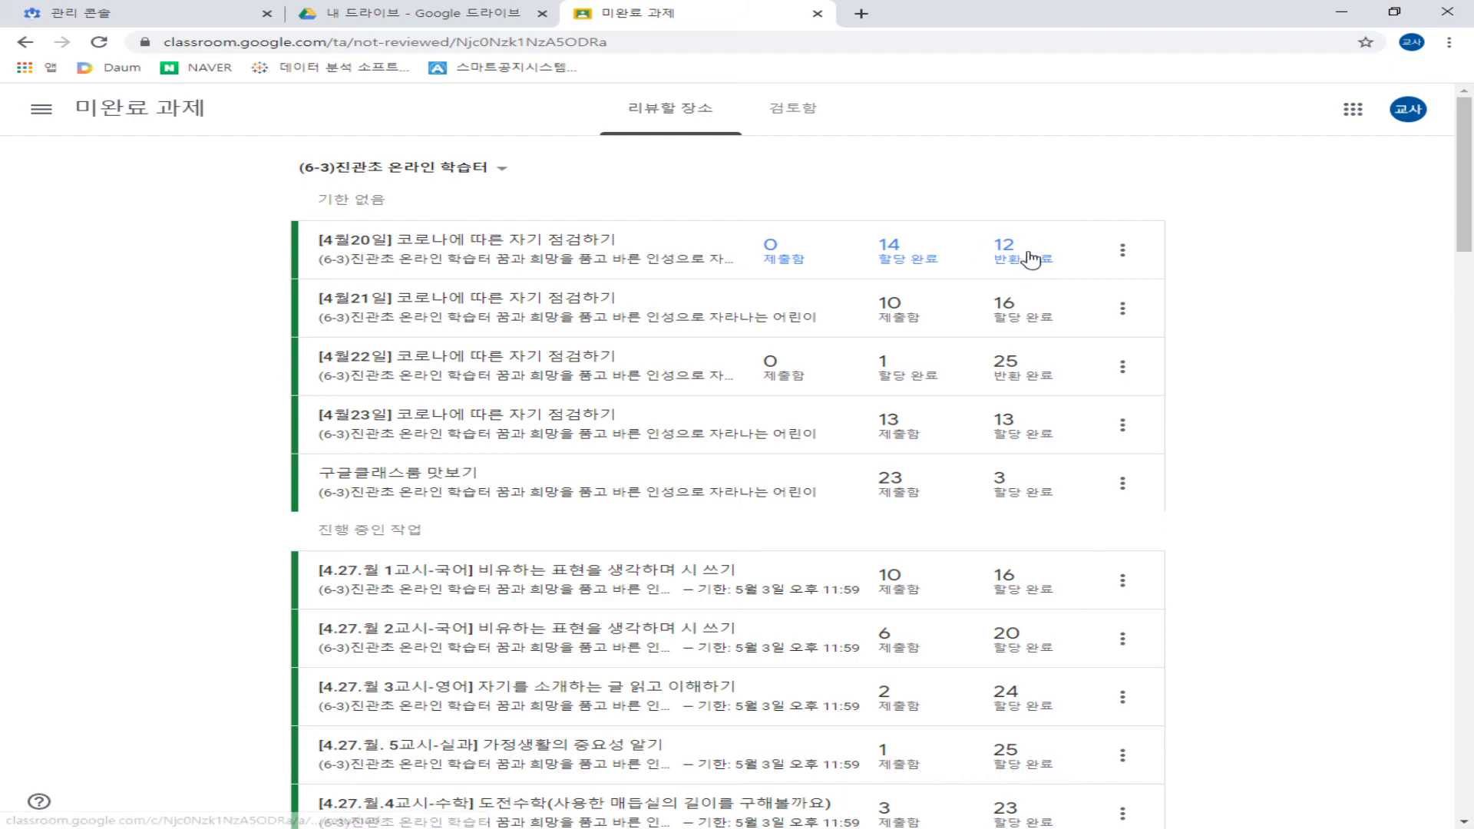
Step: Examine the submitted, assigned and returned counts for each assignment in the to-review list, and go back to the class stream
{"action": "scroll", "coordinate": [998, 376], "scroll_direction": "down", "scroll_amount": 7}
{"action": "scroll", "coordinate": [1024, 460], "scroll_direction": "down", "scroll_amount": 12}
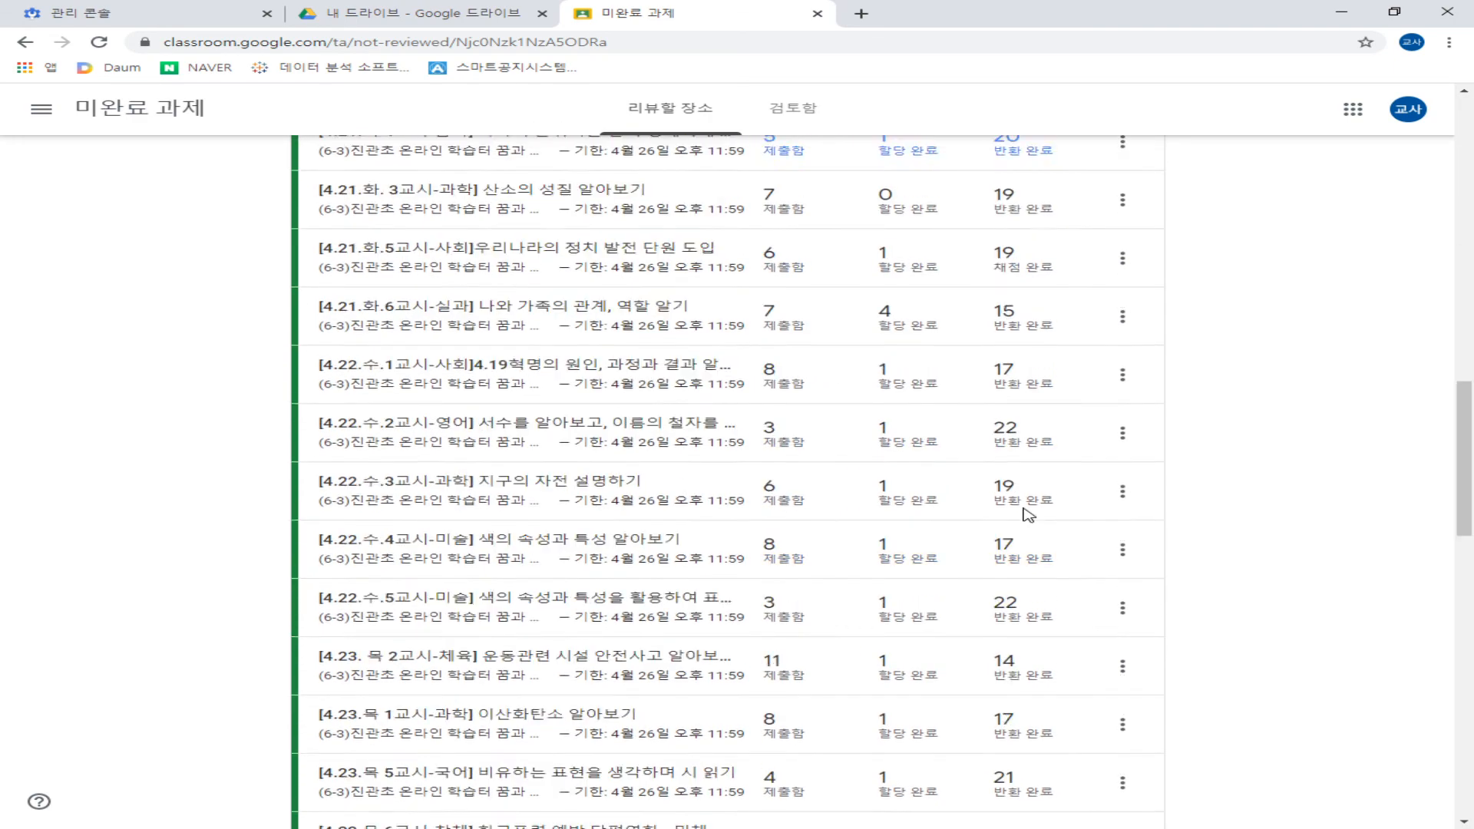
{"action": "scroll", "coordinate": [1029, 476], "scroll_direction": "up", "scroll_amount": 15}
{"action": "scroll", "coordinate": [1017, 503], "scroll_direction": "down", "scroll_amount": 4}
{"action": "scroll", "coordinate": [1018, 503], "scroll_direction": "down", "scroll_amount": 18}
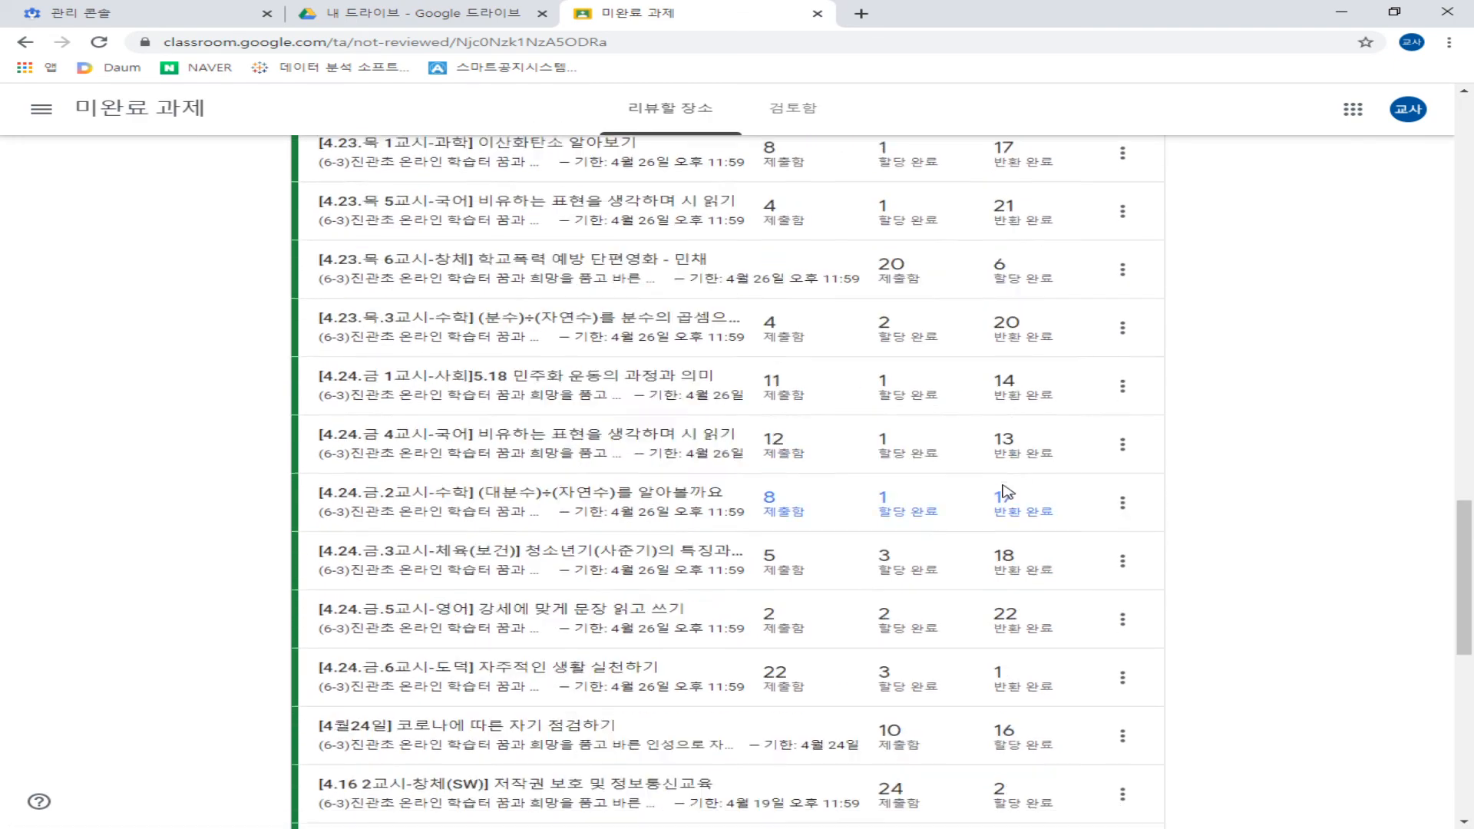
{"action": "scroll", "coordinate": [982, 514], "scroll_direction": "up", "scroll_amount": 8}
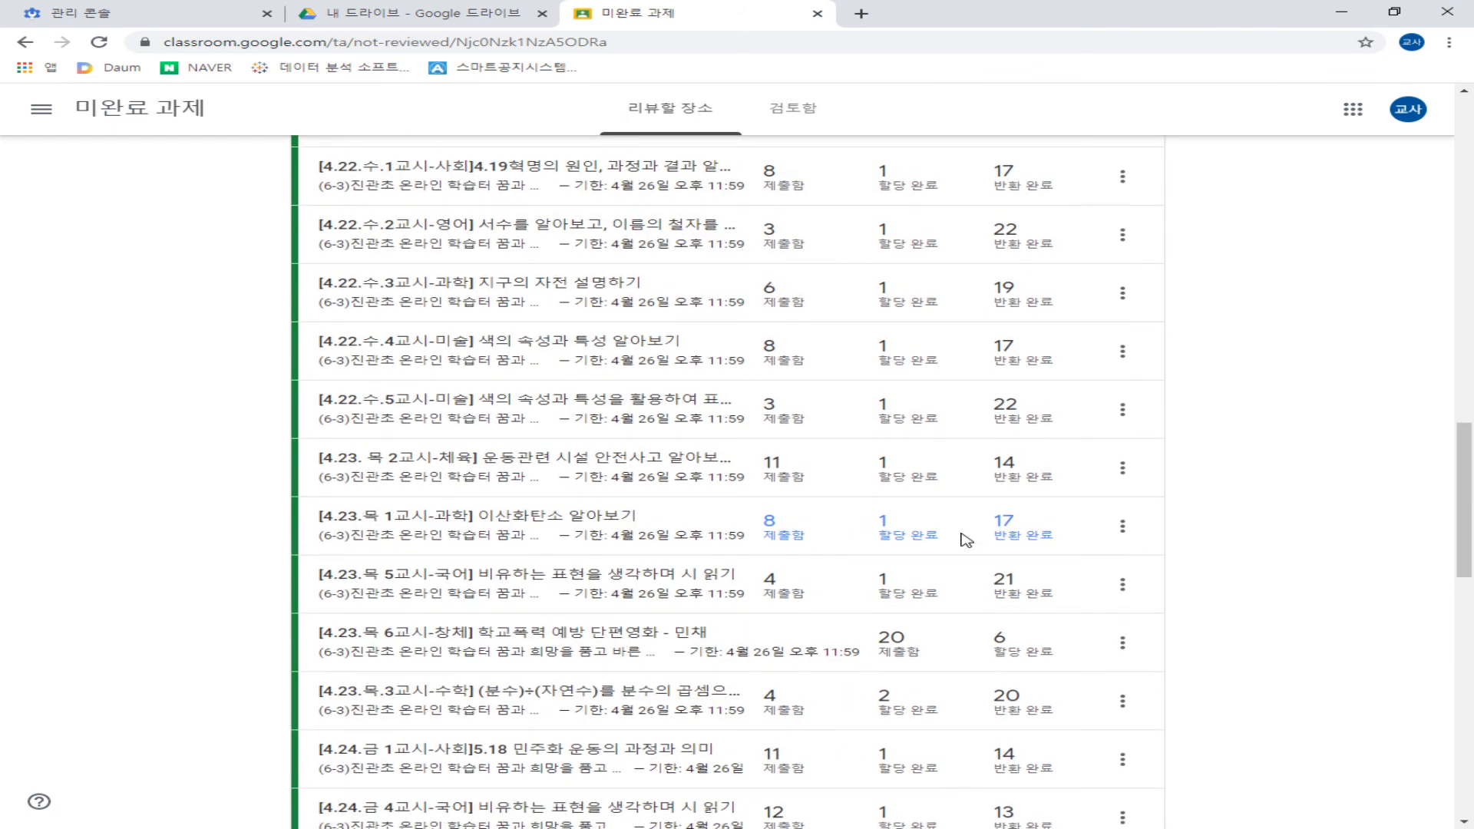
{"action": "scroll", "coordinate": [952, 561], "scroll_direction": "up", "scroll_amount": 10}
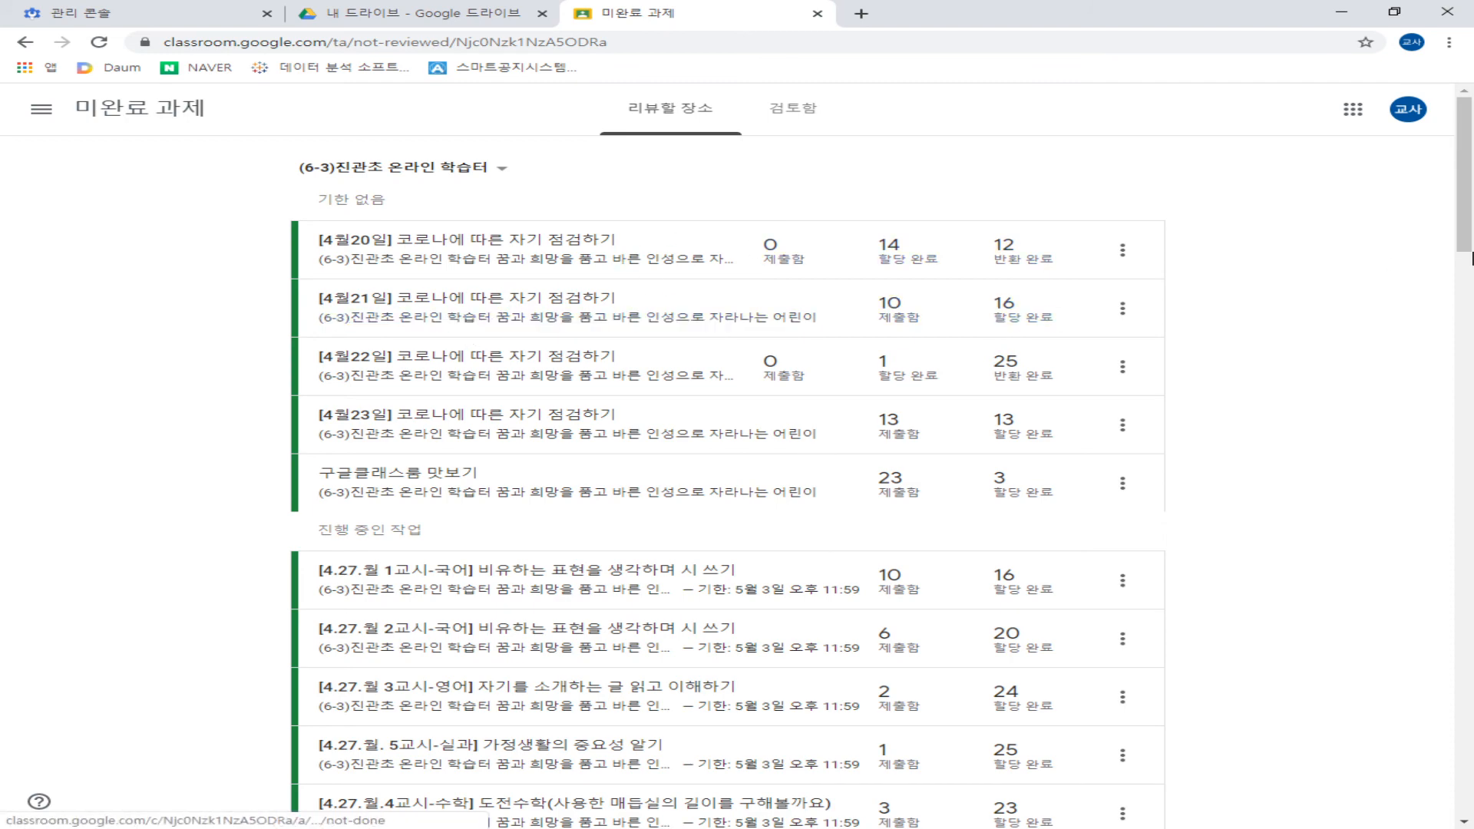
{"action": "scroll", "coordinate": [1195, 484], "scroll_direction": "down", "scroll_amount": 10}
{"action": "scroll", "coordinate": [1178, 551], "scroll_direction": "up", "scroll_amount": 10}
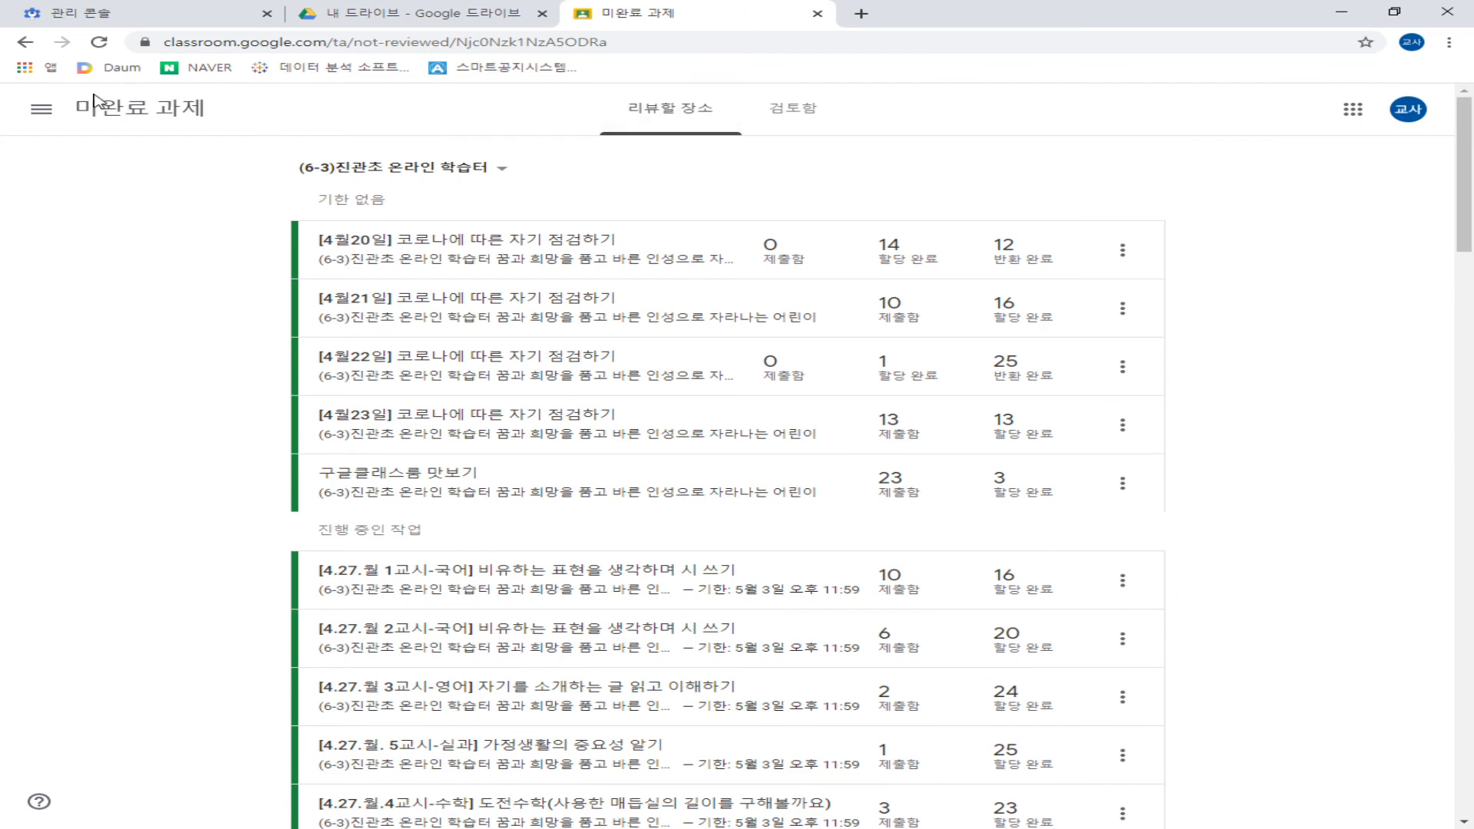
{"action": "left_click", "coordinate": [25, 45]}
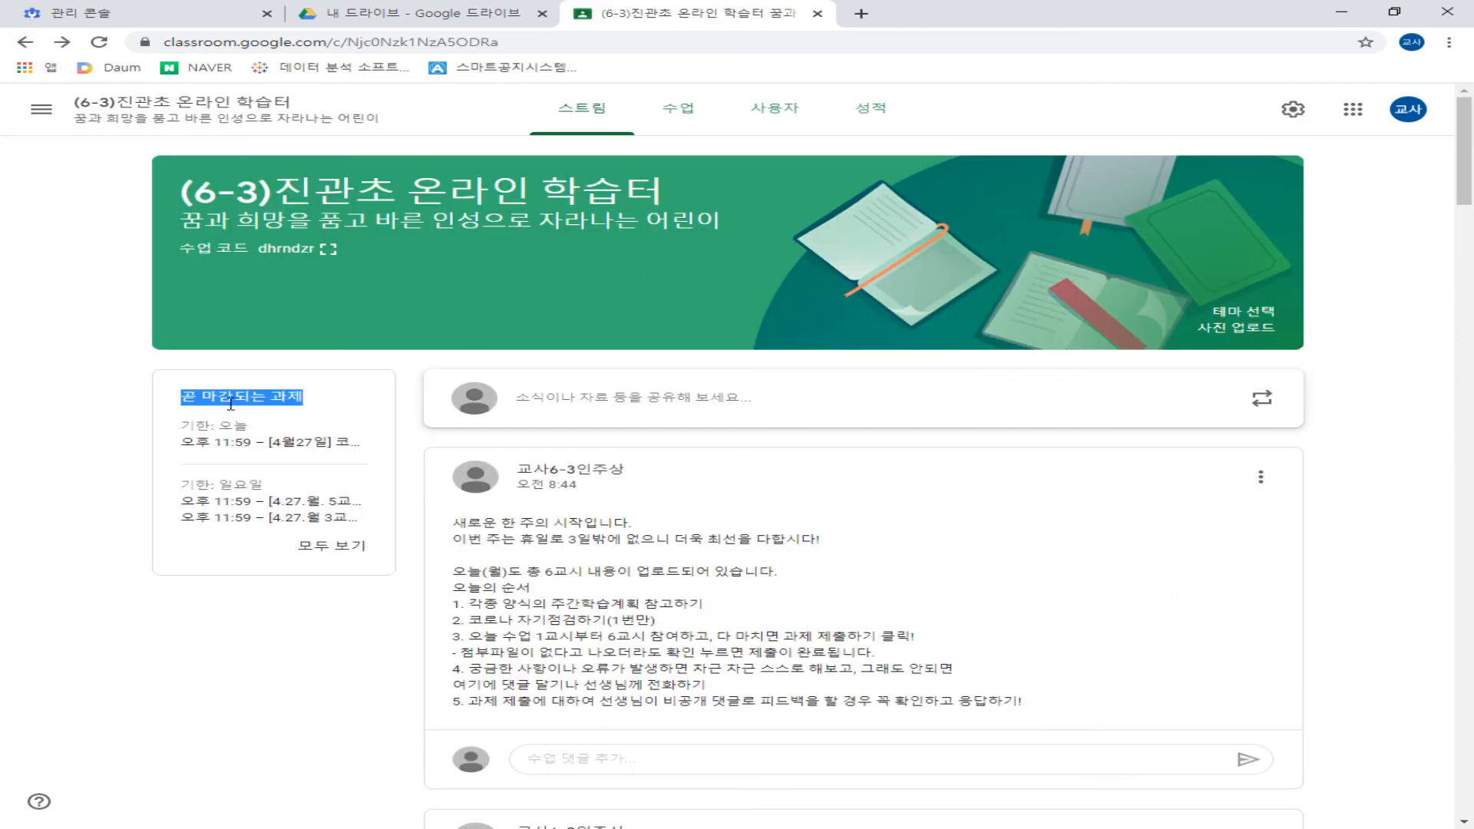
{"action": "left_click", "coordinate": [170, 550]}
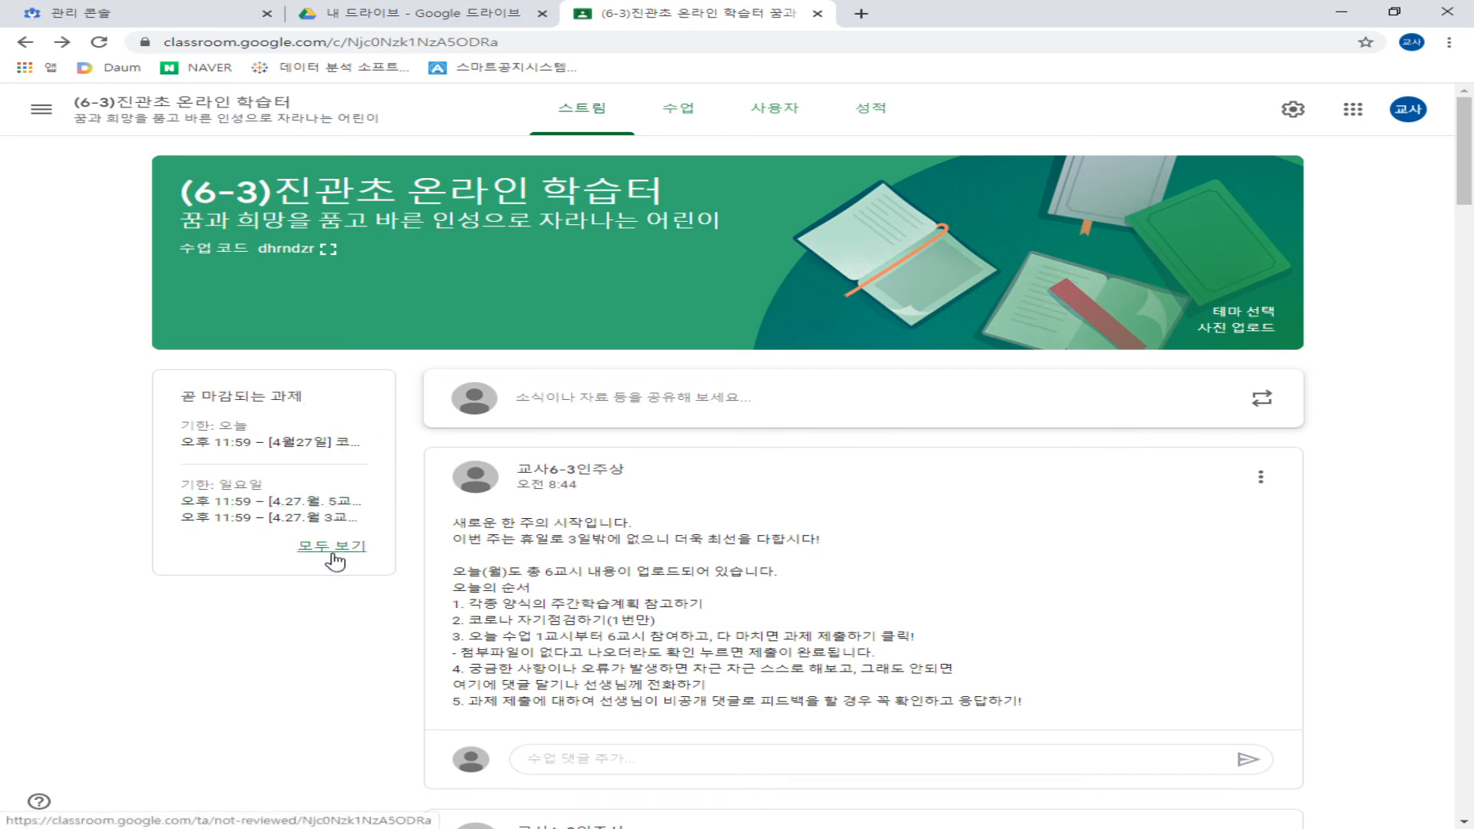
Step: Open the class's coursework page and examine the assignments under the [4.27.월] 온라인학습 topic
{"action": "left_click", "coordinate": [676, 125]}
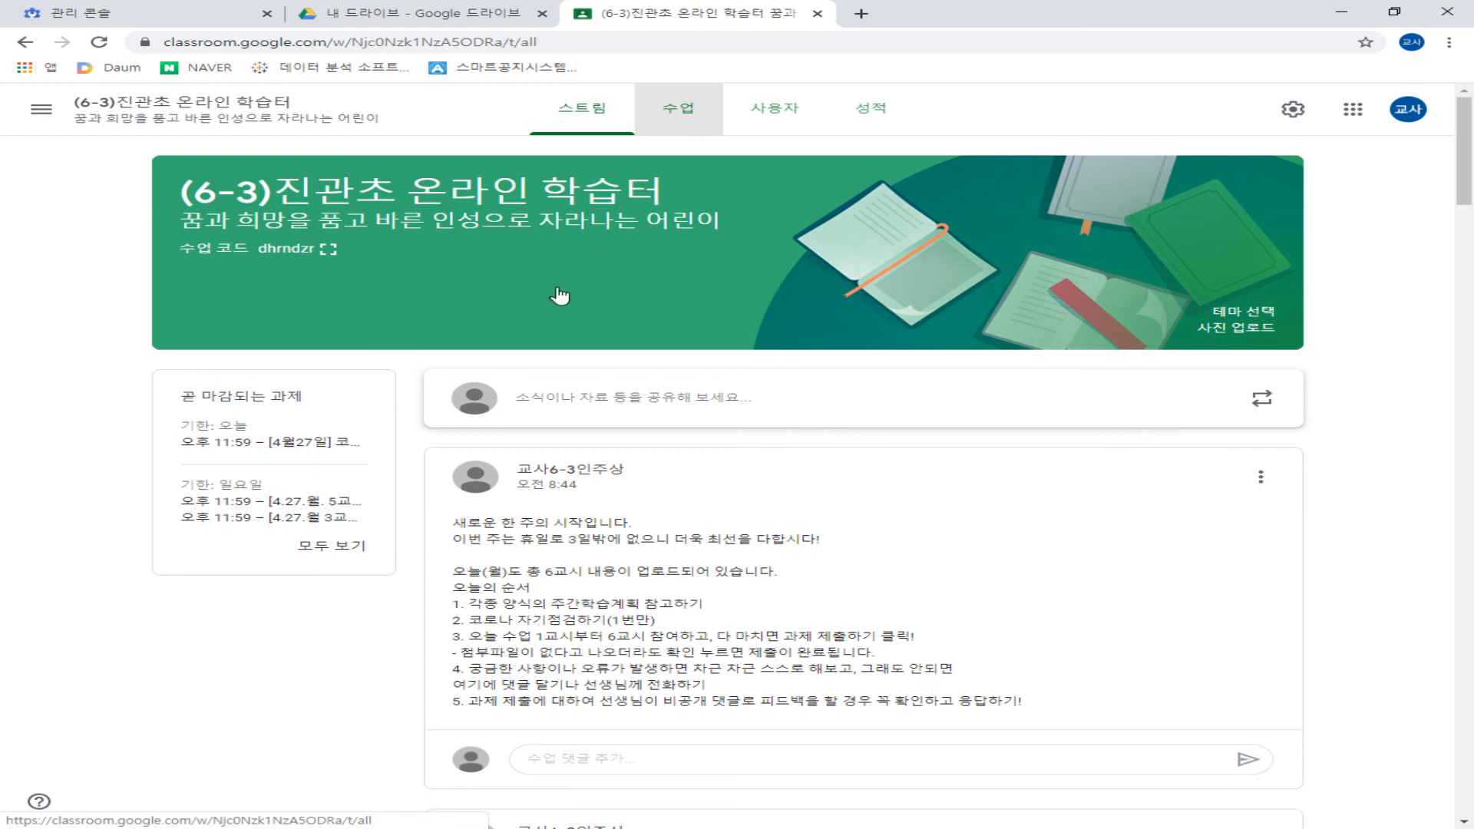
{"action": "scroll", "coordinate": [626, 404], "scroll_direction": "down", "scroll_amount": 2}
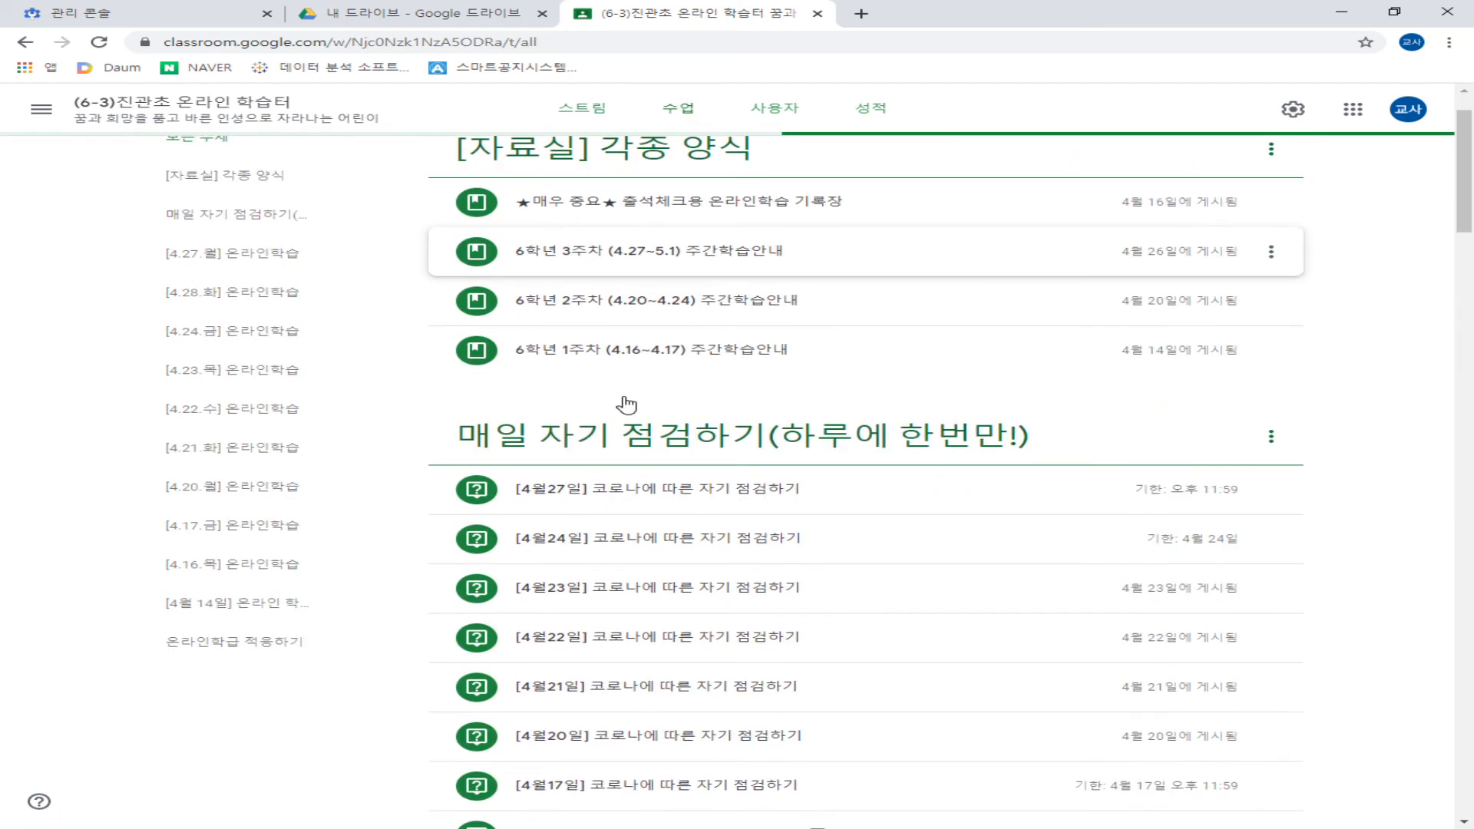
{"action": "scroll", "coordinate": [626, 403], "scroll_direction": "down", "scroll_amount": 7}
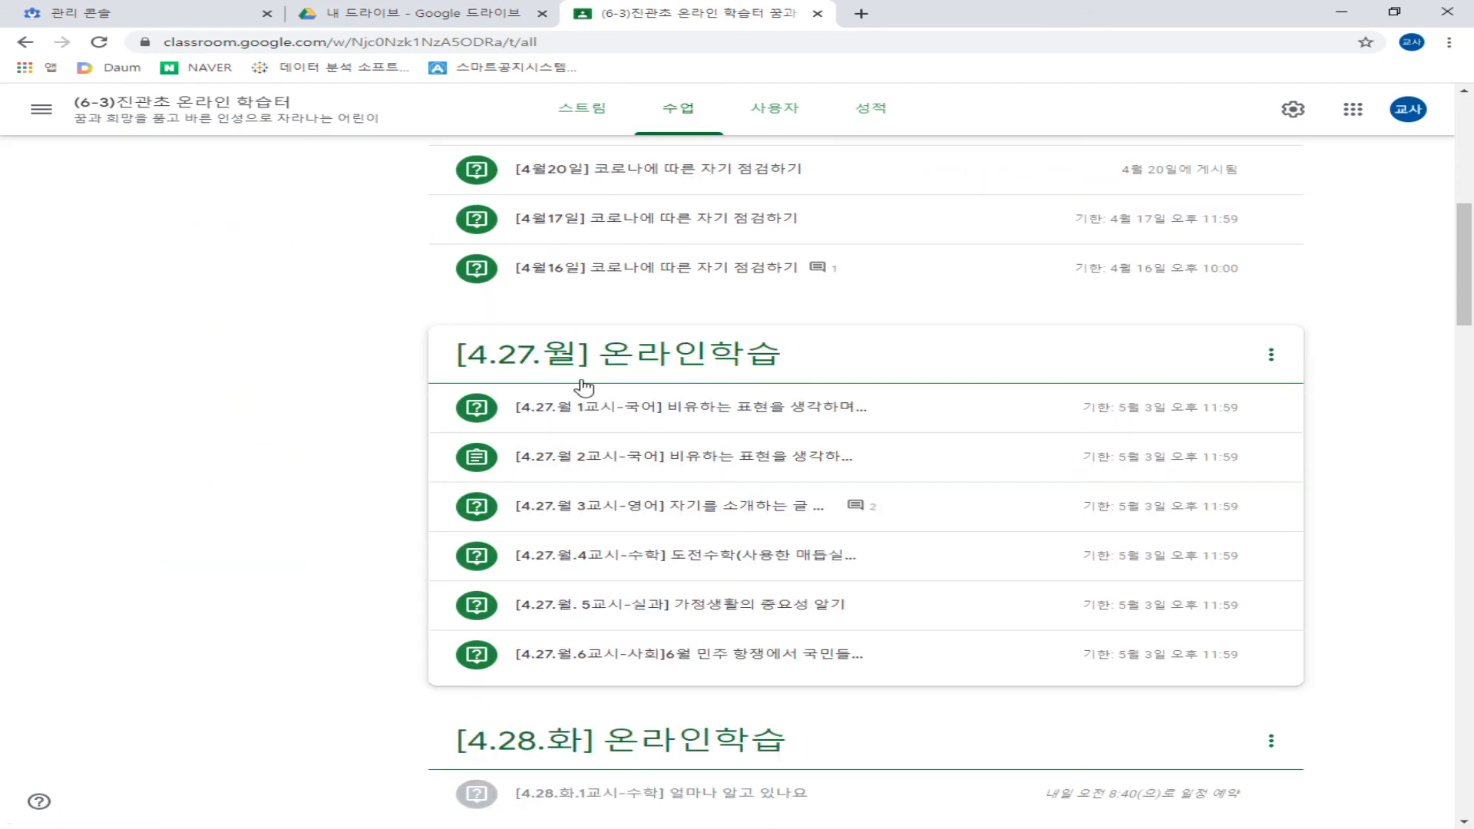
{"action": "scroll", "coordinate": [816, 559], "scroll_direction": "down", "scroll_amount": 4}
{"action": "scroll", "coordinate": [741, 537], "scroll_direction": "up", "scroll_amount": 5}
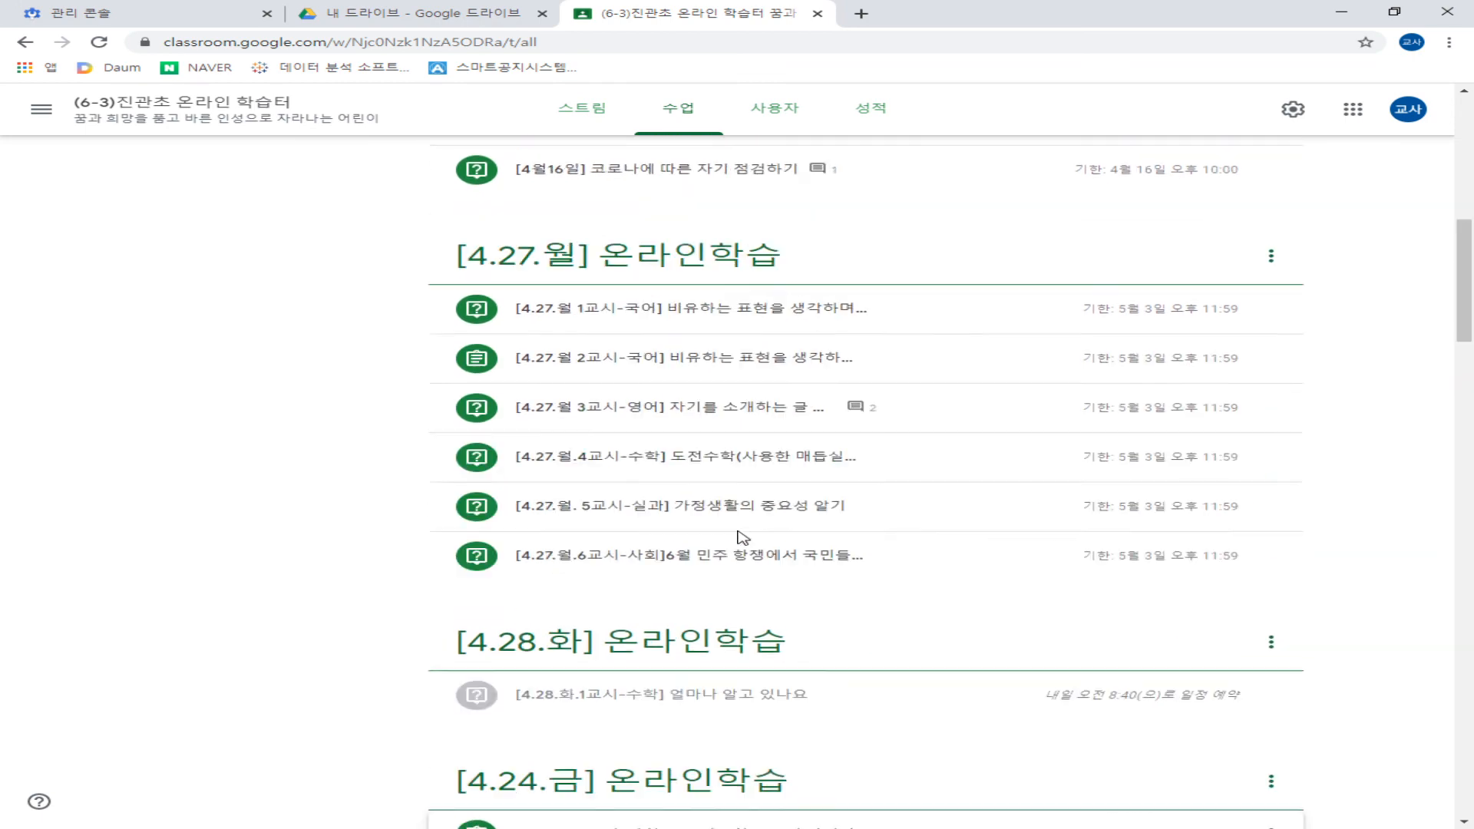
Step: Open a blank question (질문) form for the class from the coursework page, and go back without posting it
{"action": "scroll", "coordinate": [549, 471], "scroll_direction": "up", "scroll_amount": 8}
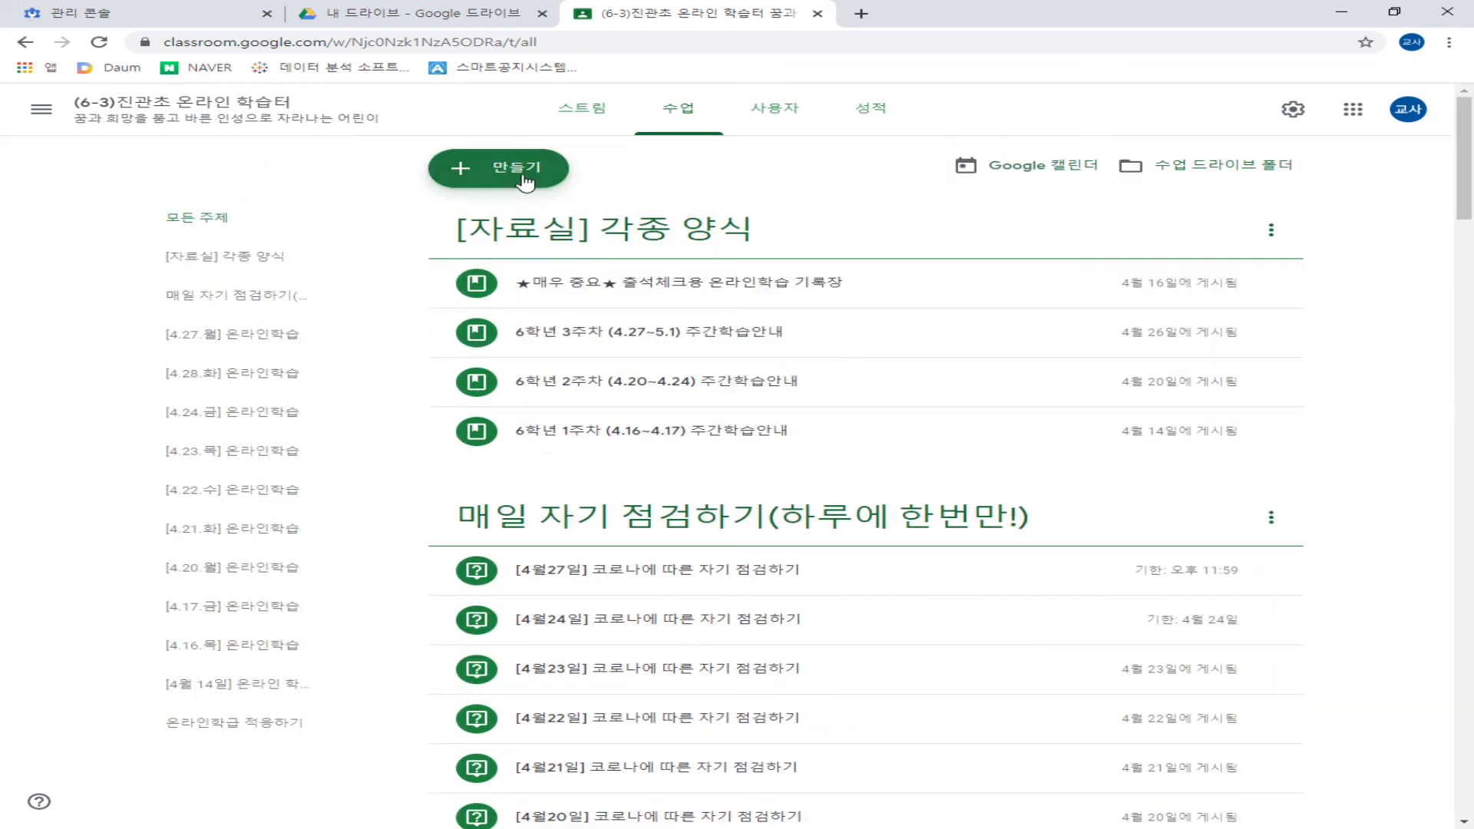
{"action": "left_click", "coordinate": [525, 181]}
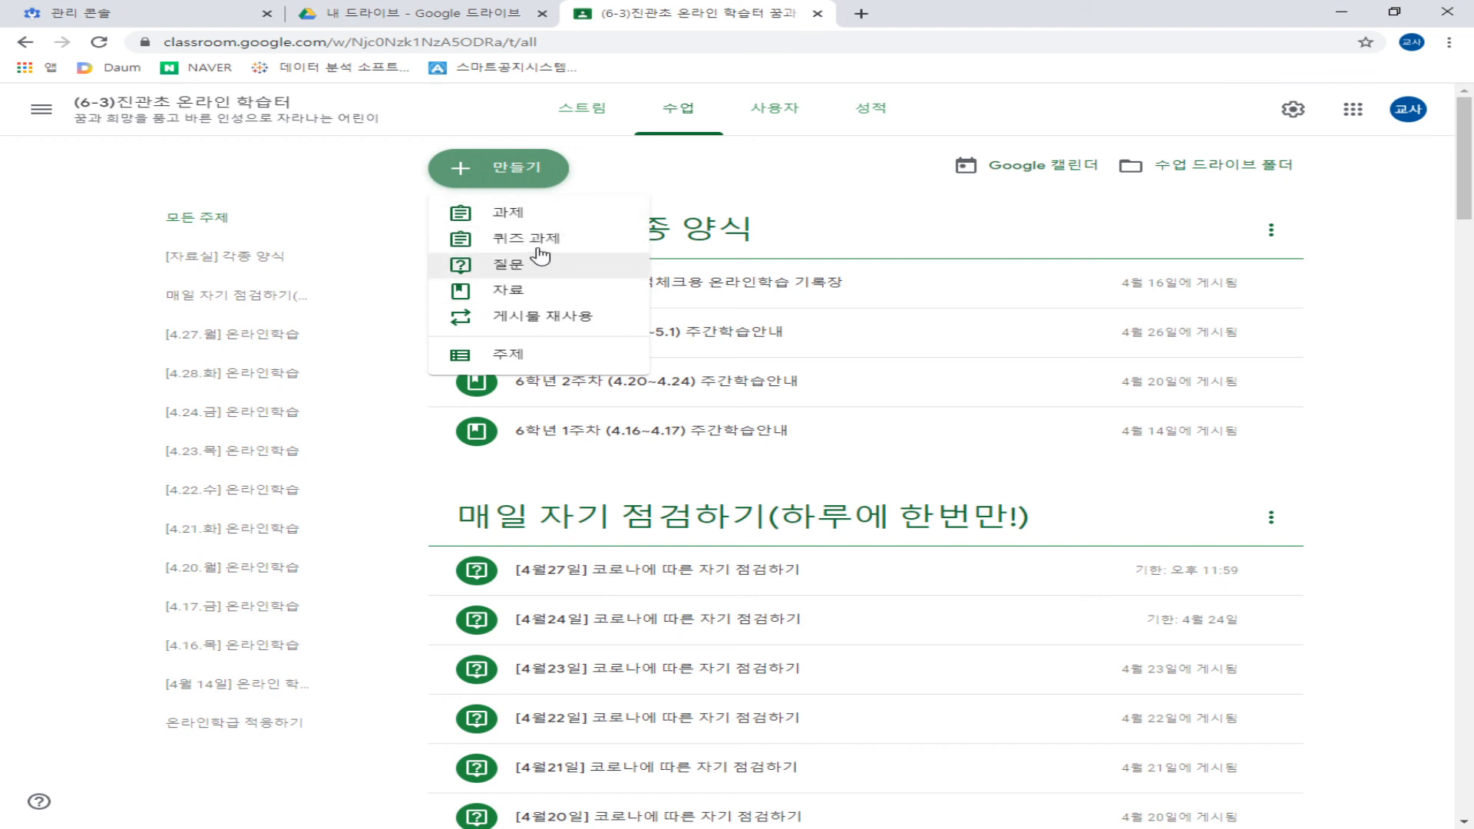
{"action": "left_click", "coordinate": [543, 269]}
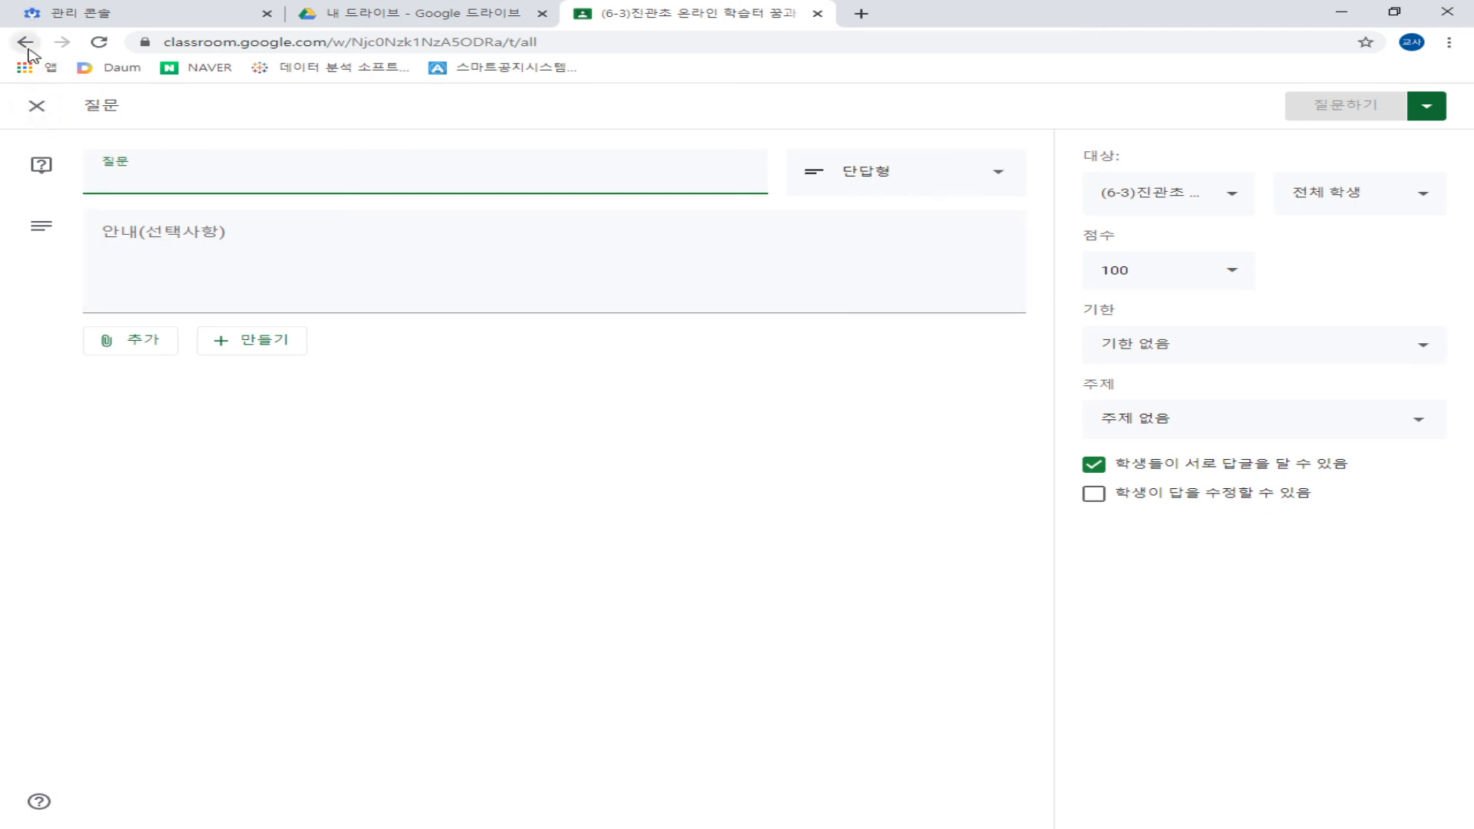
{"action": "left_click", "coordinate": [398, 24]}
{"action": "left_click", "coordinate": [644, 23]}
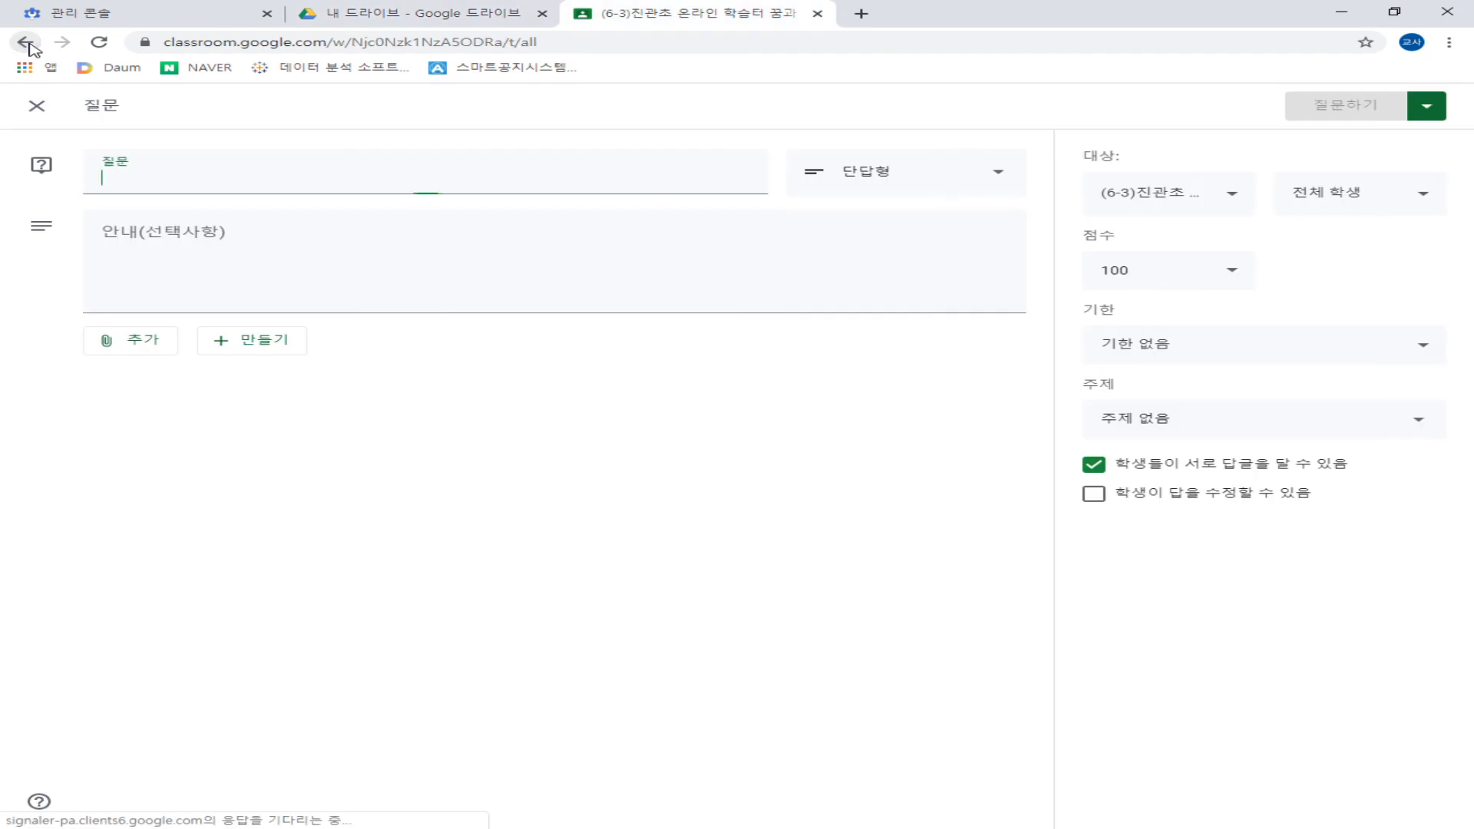
{"action": "left_click", "coordinate": [26, 42]}
Step: Open a blank assignment (과제) form to view its options, and go back to the coursework page
{"action": "left_click", "coordinate": [476, 169]}
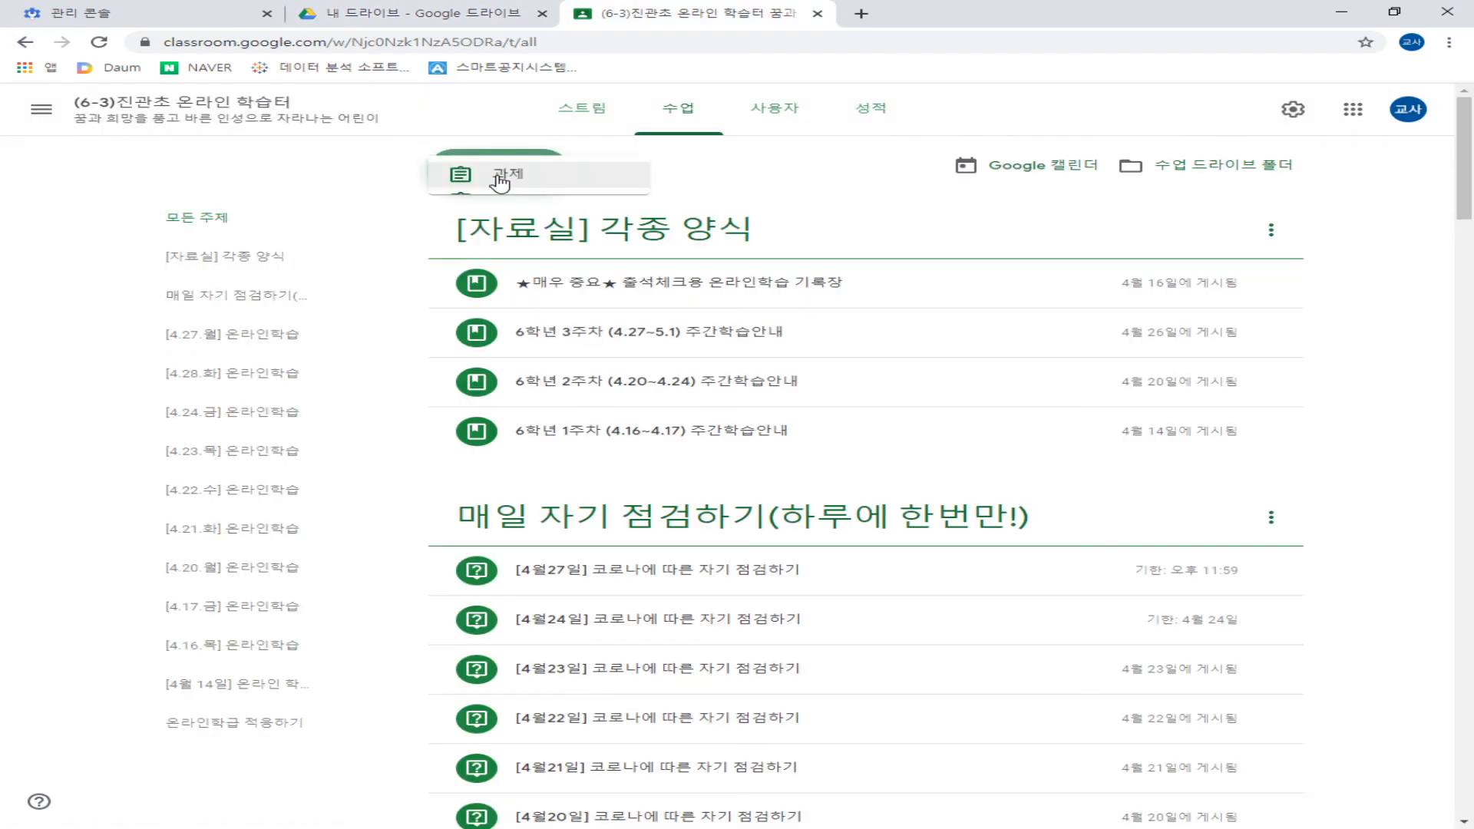
{"action": "left_click", "coordinate": [534, 218]}
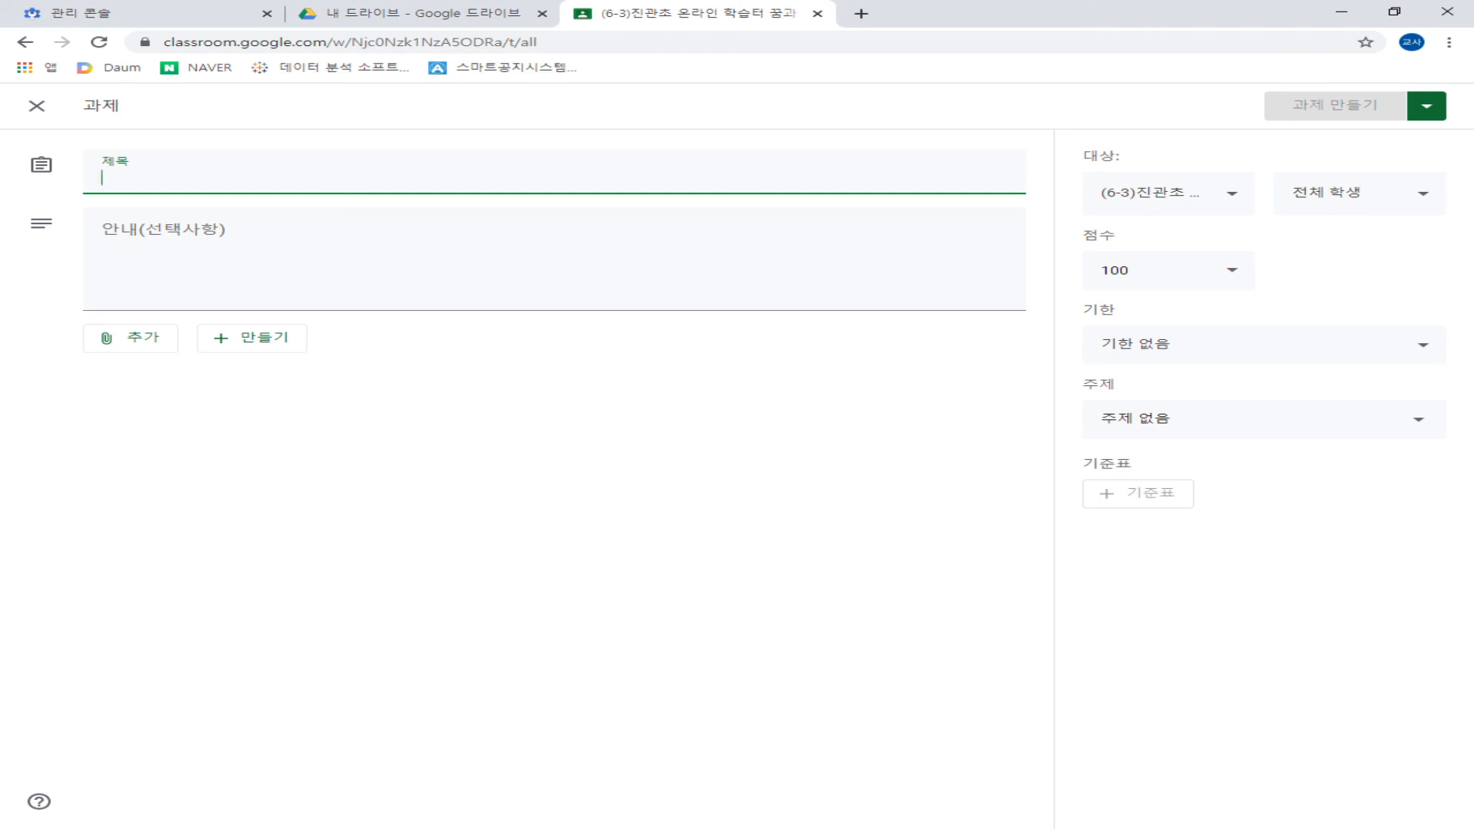
{"action": "left_click", "coordinate": [25, 41]}
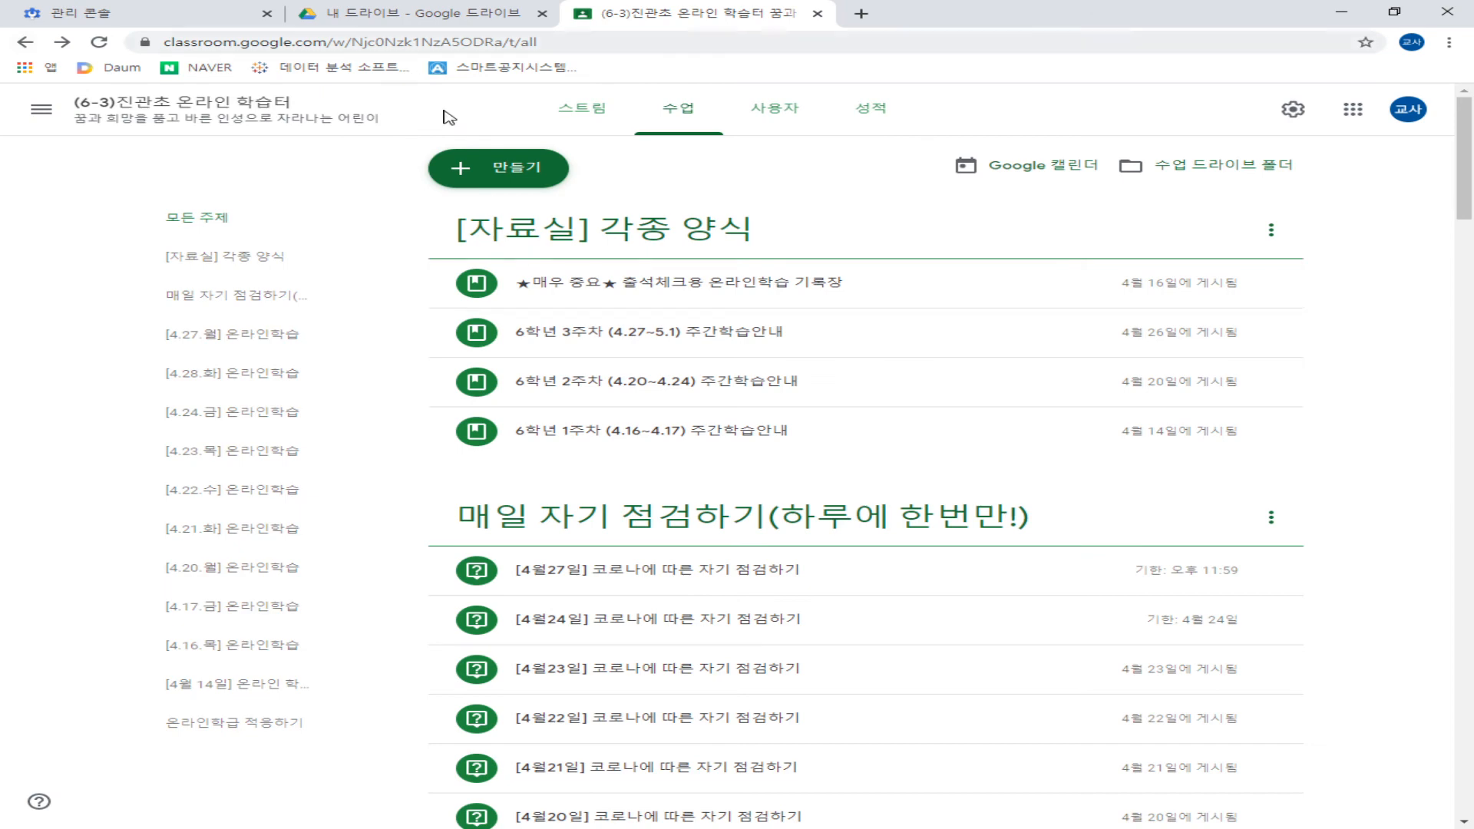
Step: Open a blank material (자료) form to view its fields, and leave it without posting anything
{"action": "left_click", "coordinate": [499, 167]}
{"action": "left_click", "coordinate": [506, 300]}
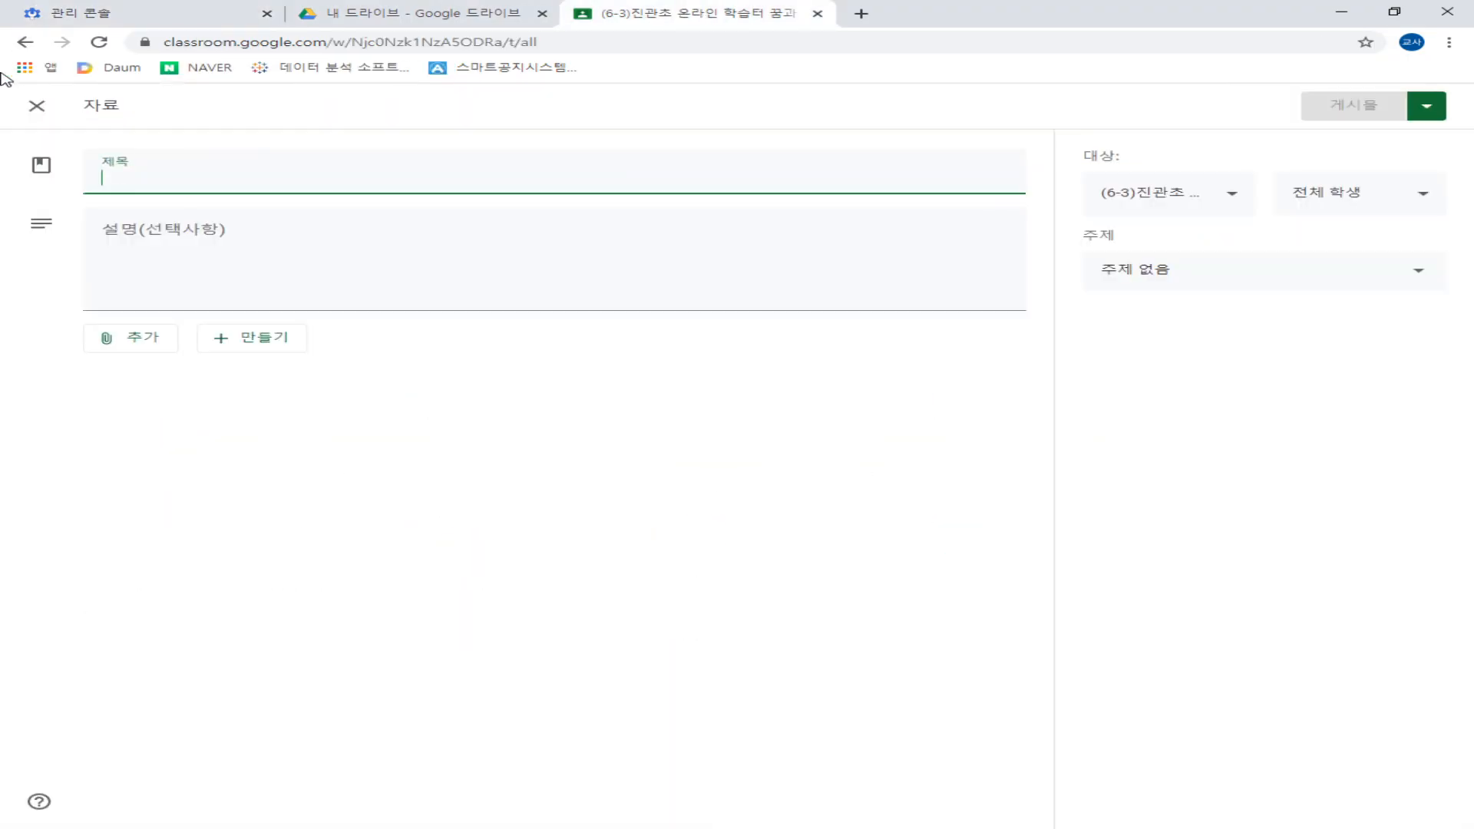
{"action": "left_click", "coordinate": [25, 42]}
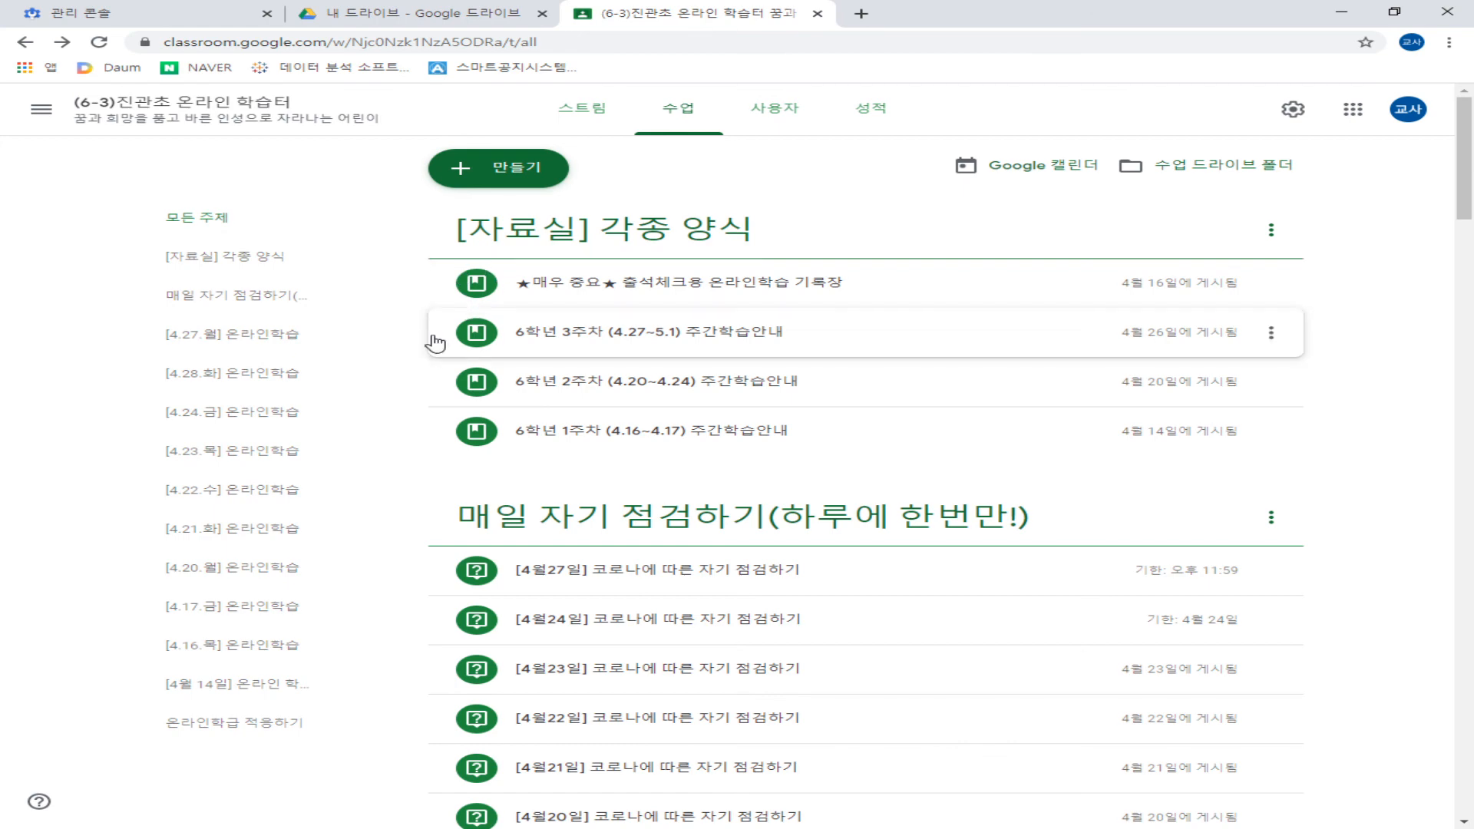
Step: Look through the questions and assignments listed under the 4.28, 4.24 and 4.23 online learning topics
{"action": "scroll", "coordinate": [761, 460], "scroll_direction": "down", "scroll_amount": 20}
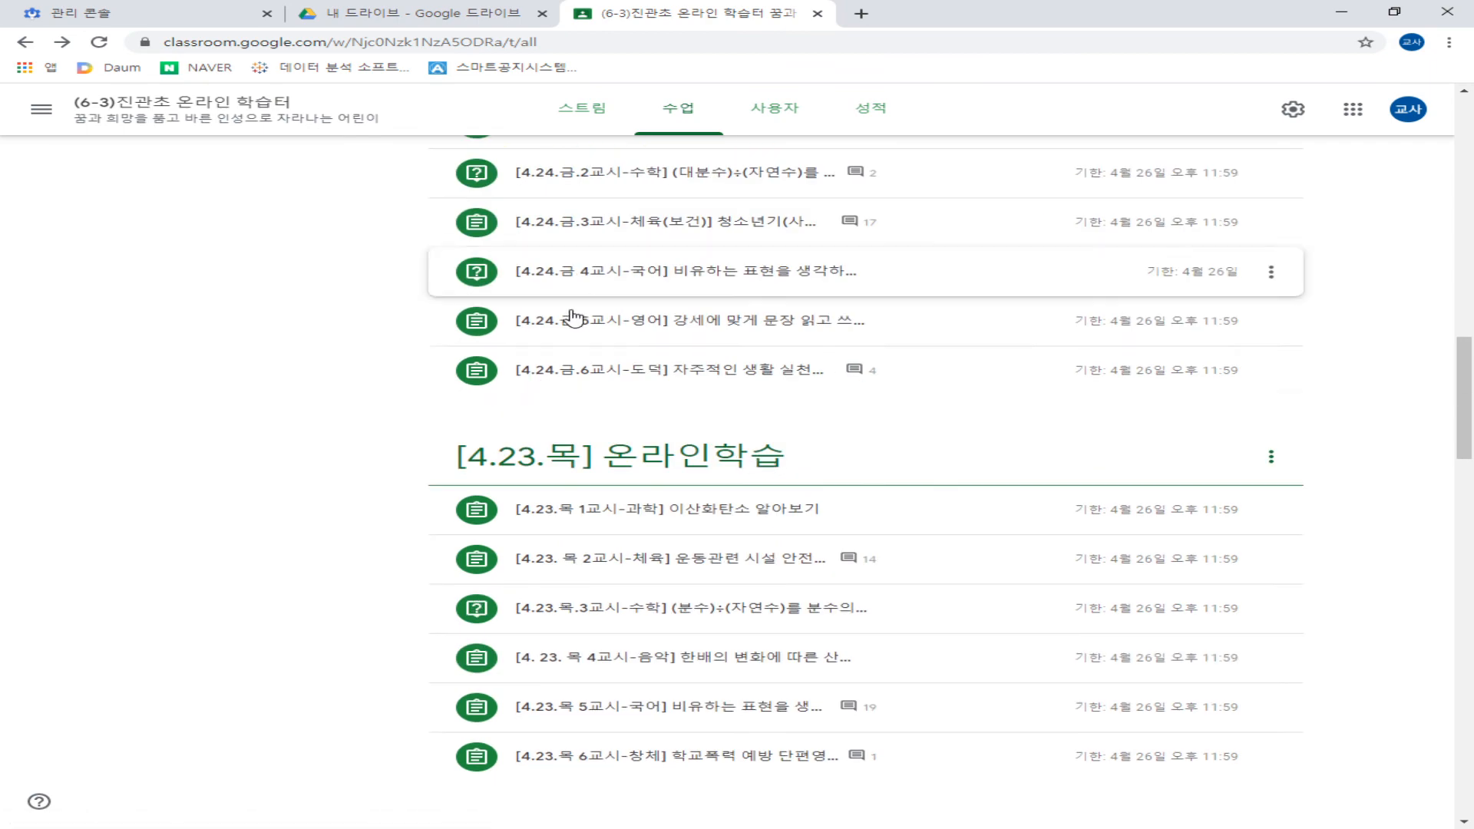
{"action": "scroll", "coordinate": [596, 354], "scroll_direction": "up", "scroll_amount": 3}
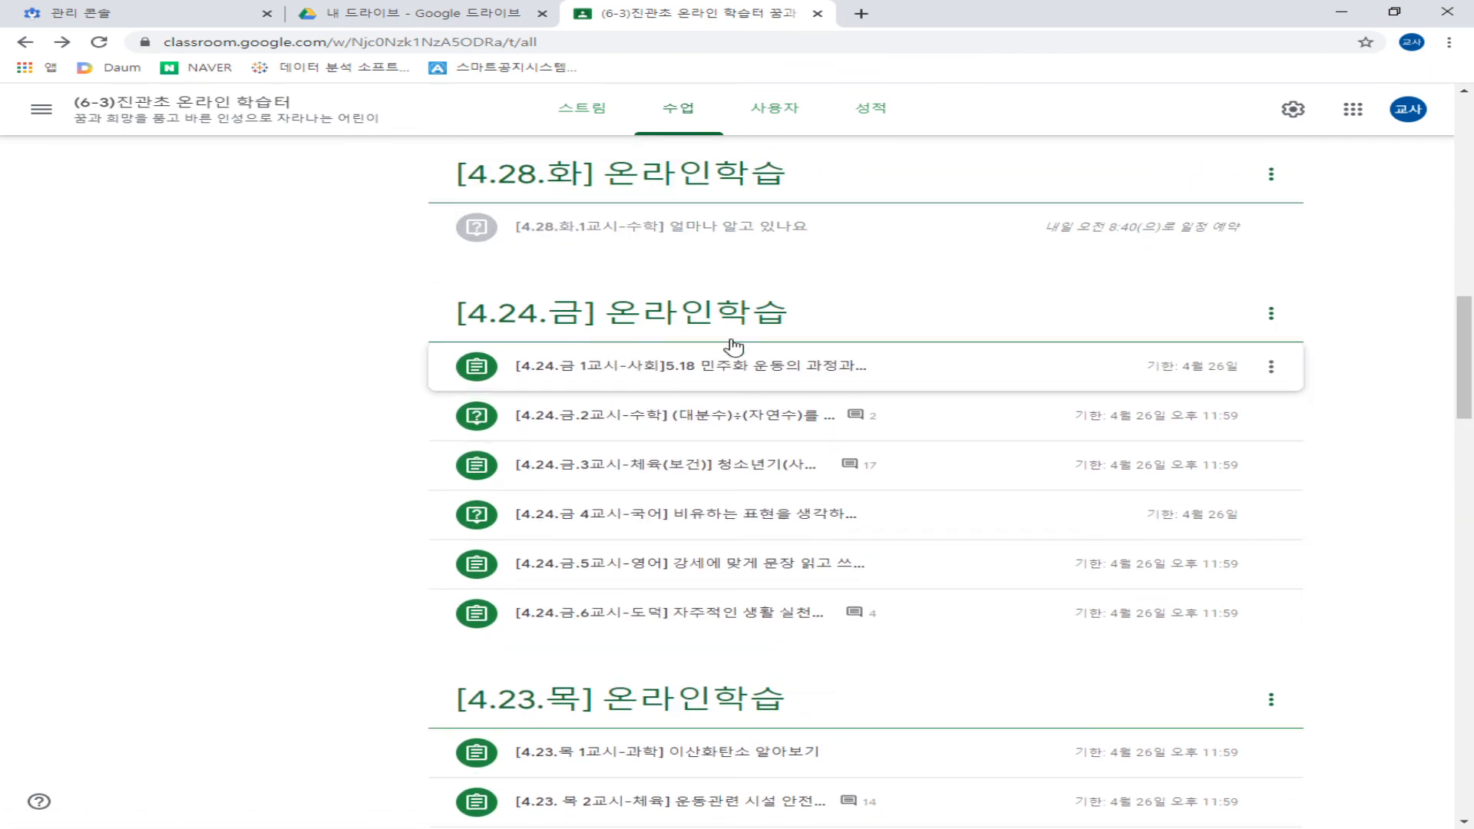
{"action": "scroll", "coordinate": [737, 492], "scroll_direction": "up", "scroll_amount": 5}
{"action": "scroll", "coordinate": [760, 518], "scroll_direction": "up", "scroll_amount": 10}
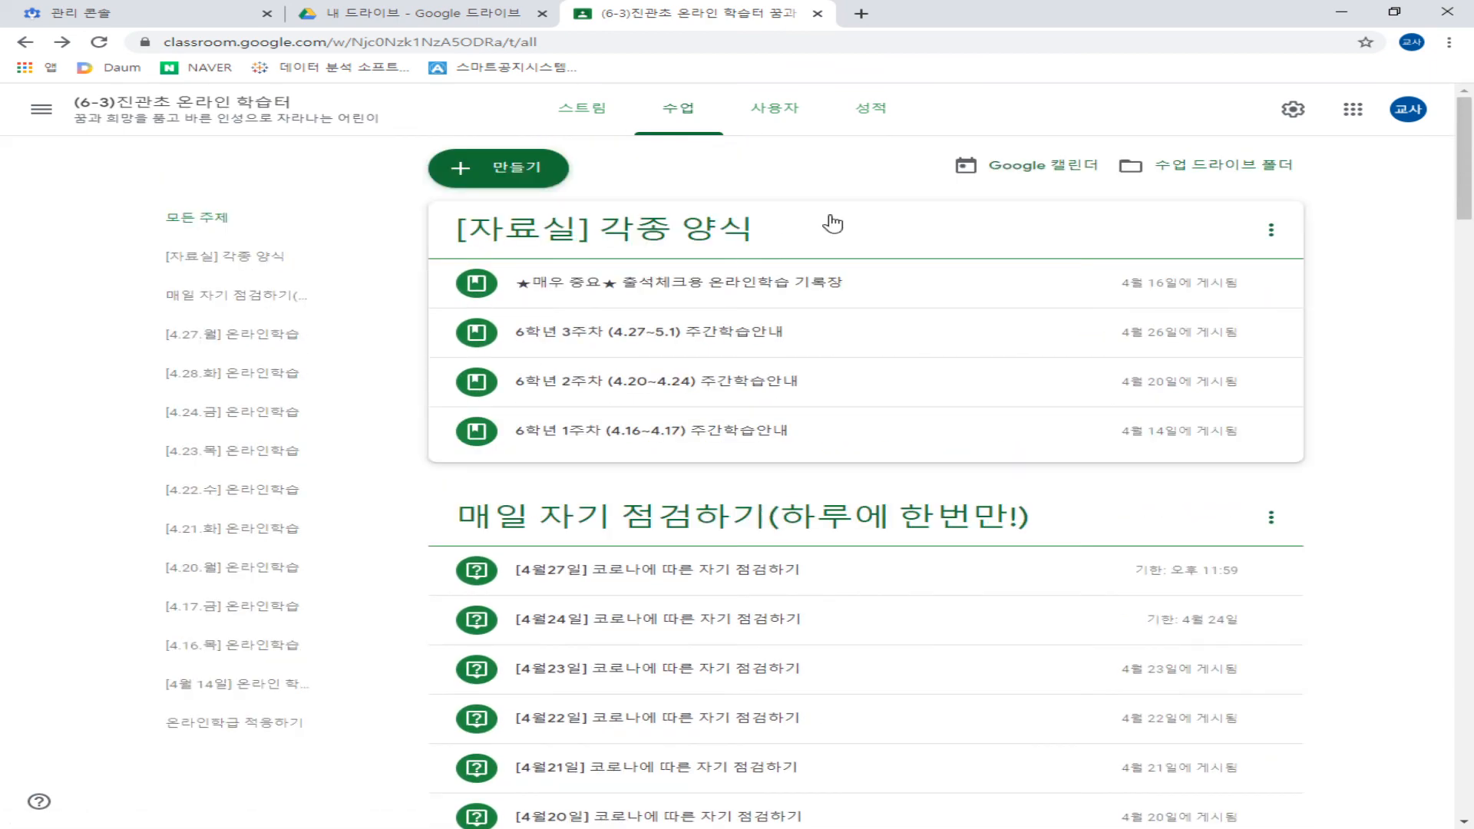
Step: Open the class's grades page (성적) and examine each student's submission status across the 4.27 to 4.23 assignments
{"action": "left_click", "coordinate": [877, 112]}
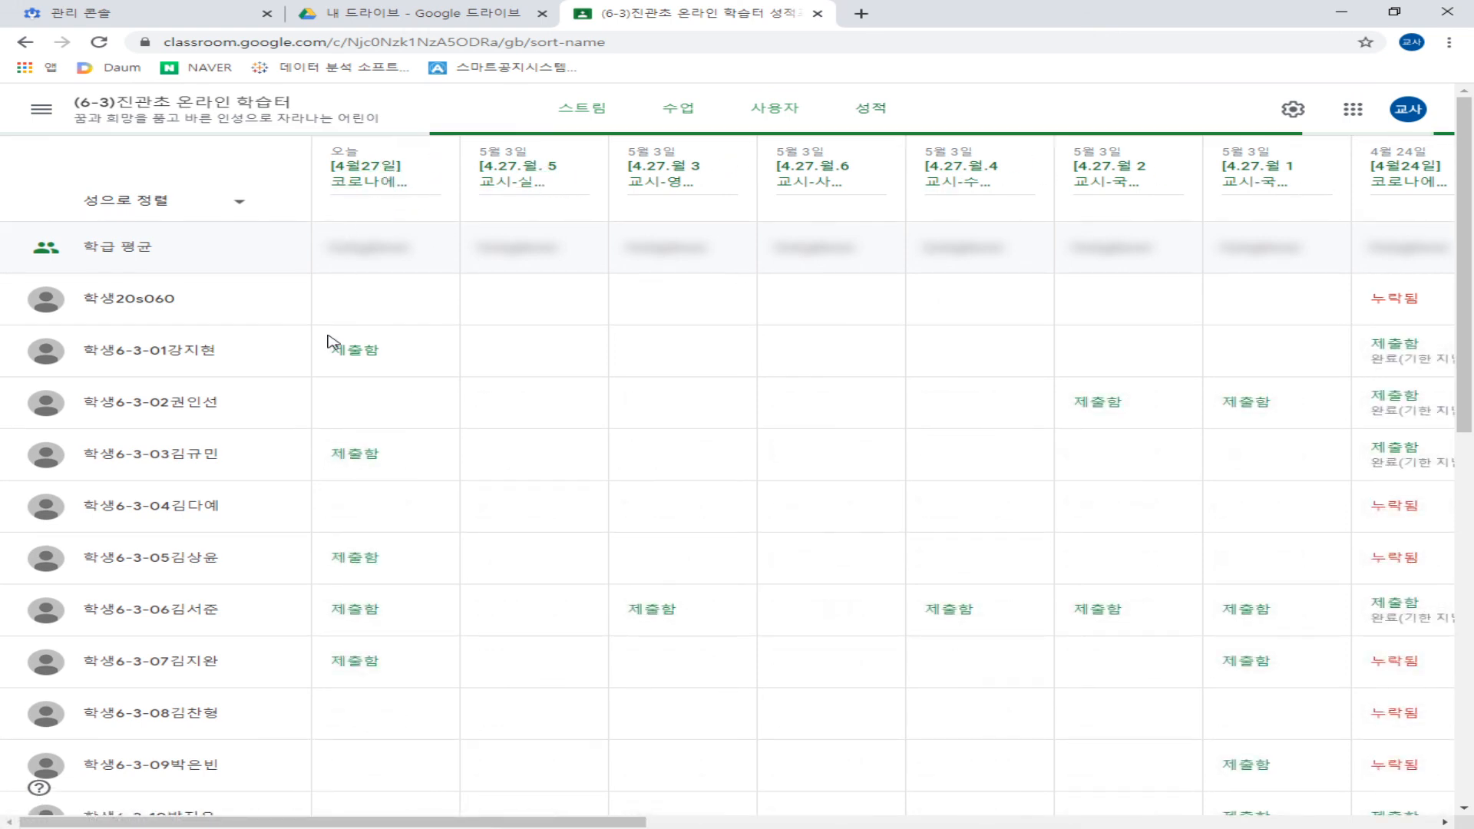
{"action": "scroll", "coordinate": [346, 376], "scroll_direction": "down", "scroll_amount": 2}
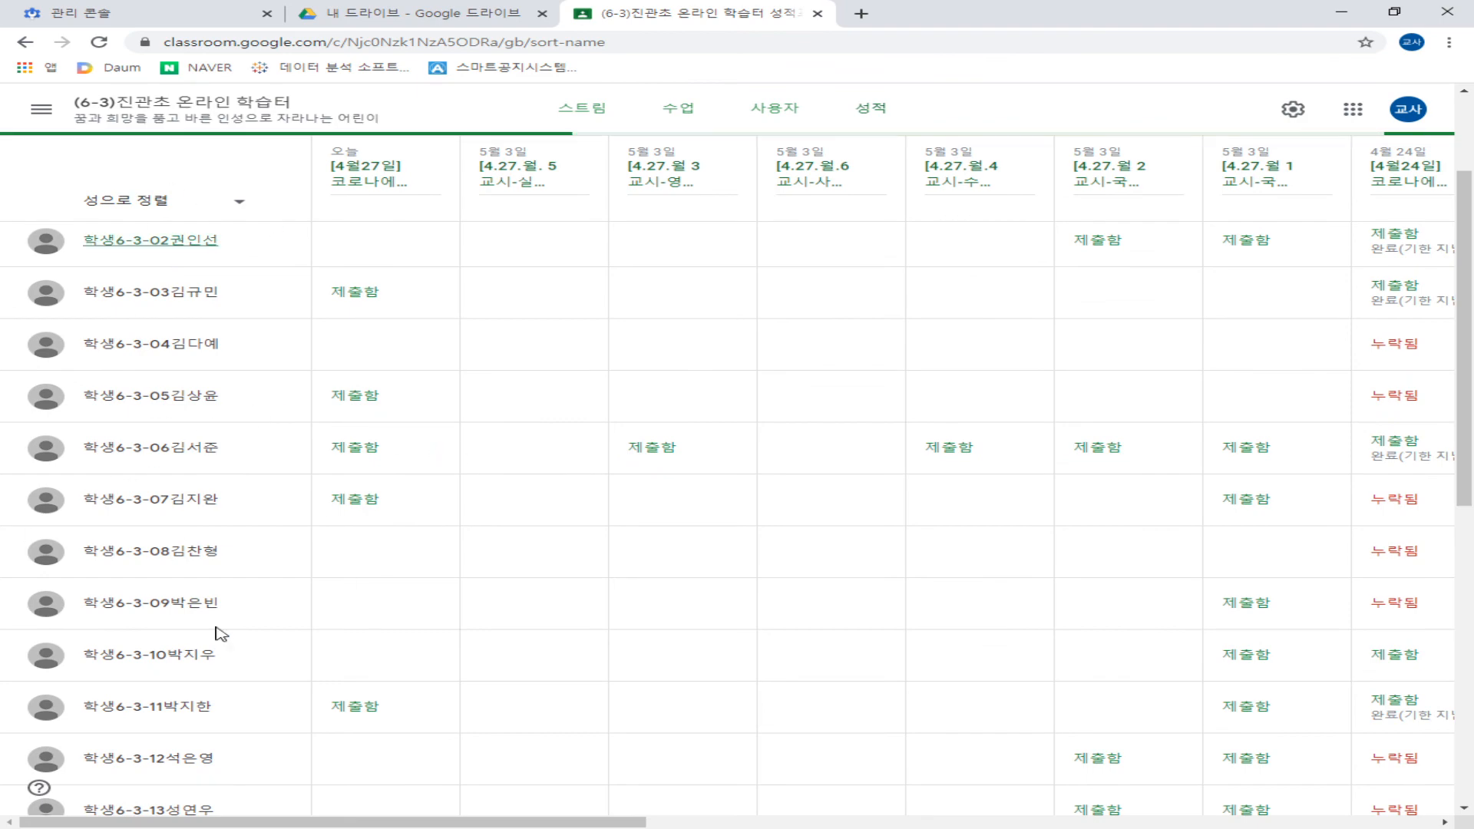
{"action": "scroll", "coordinate": [731, 753], "scroll_direction": "up", "scroll_amount": 2}
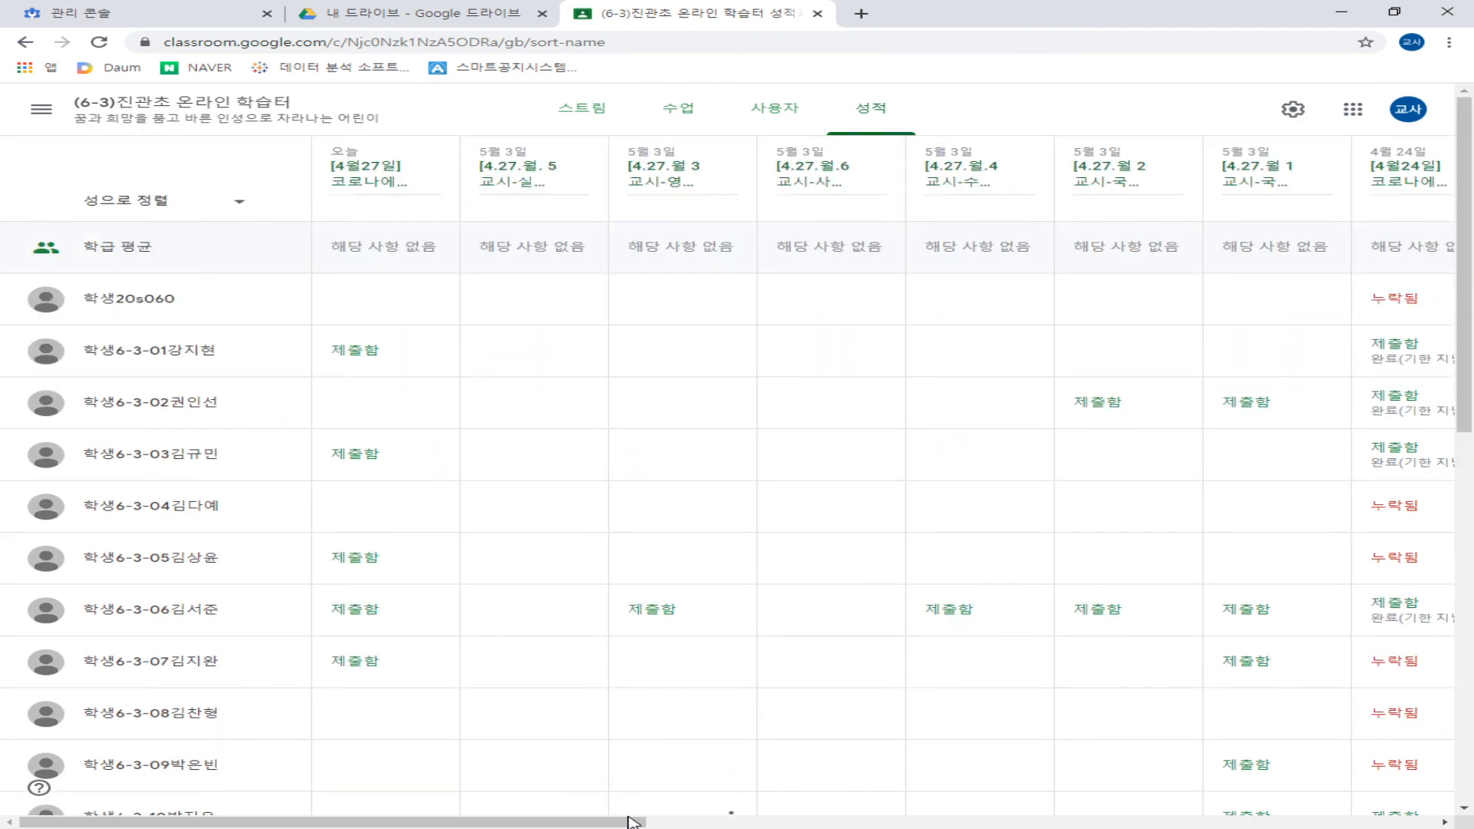
{"action": "left_click_drag", "start_coordinate": [629, 821], "coordinate": [1132, 807]}
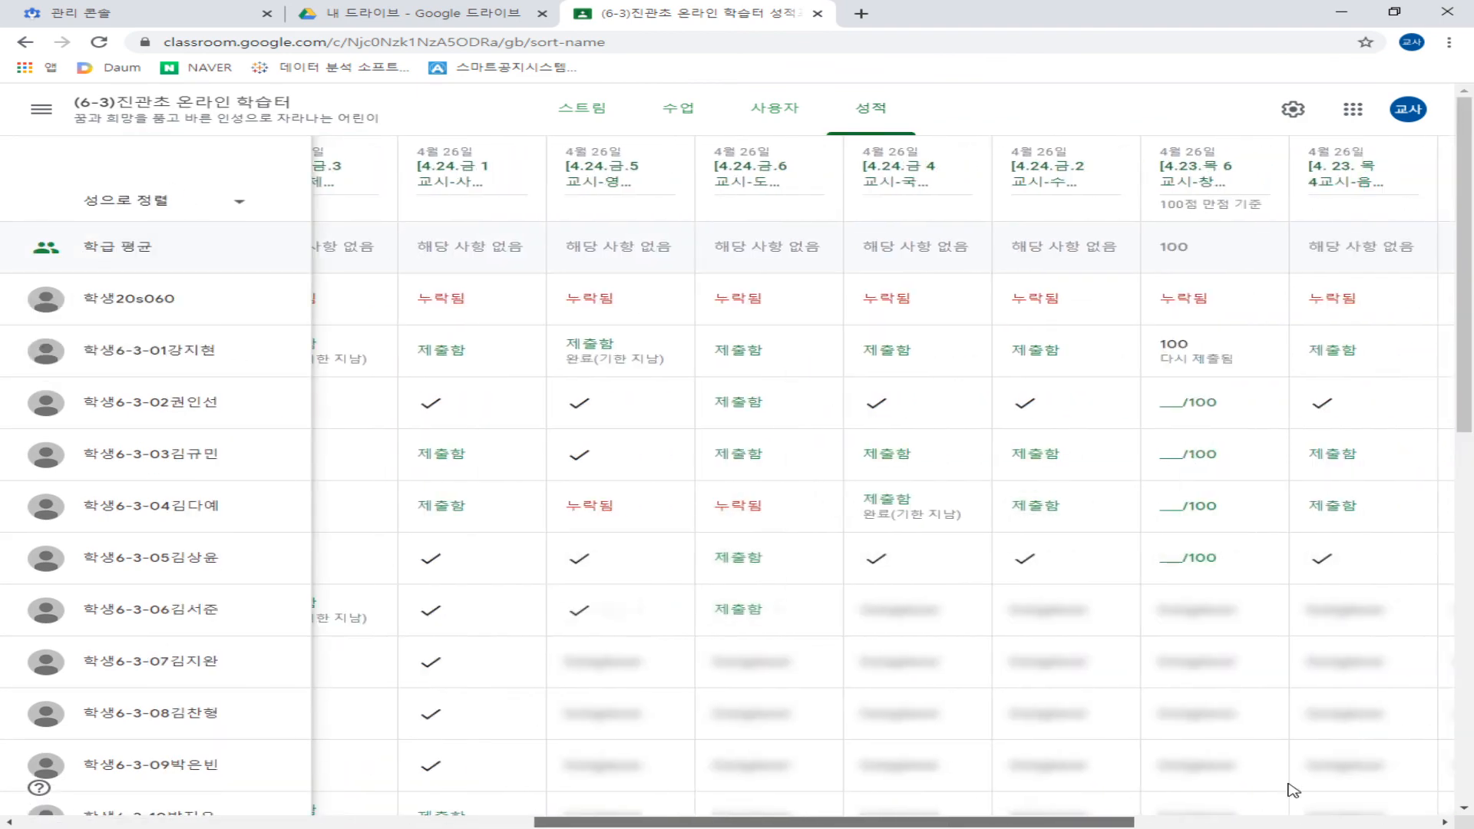
{"action": "scroll", "coordinate": [1192, 464], "scroll_direction": "right", "scroll_amount": 5}
{"action": "scroll", "coordinate": [1234, 575], "scroll_direction": "down", "scroll_amount": 2}
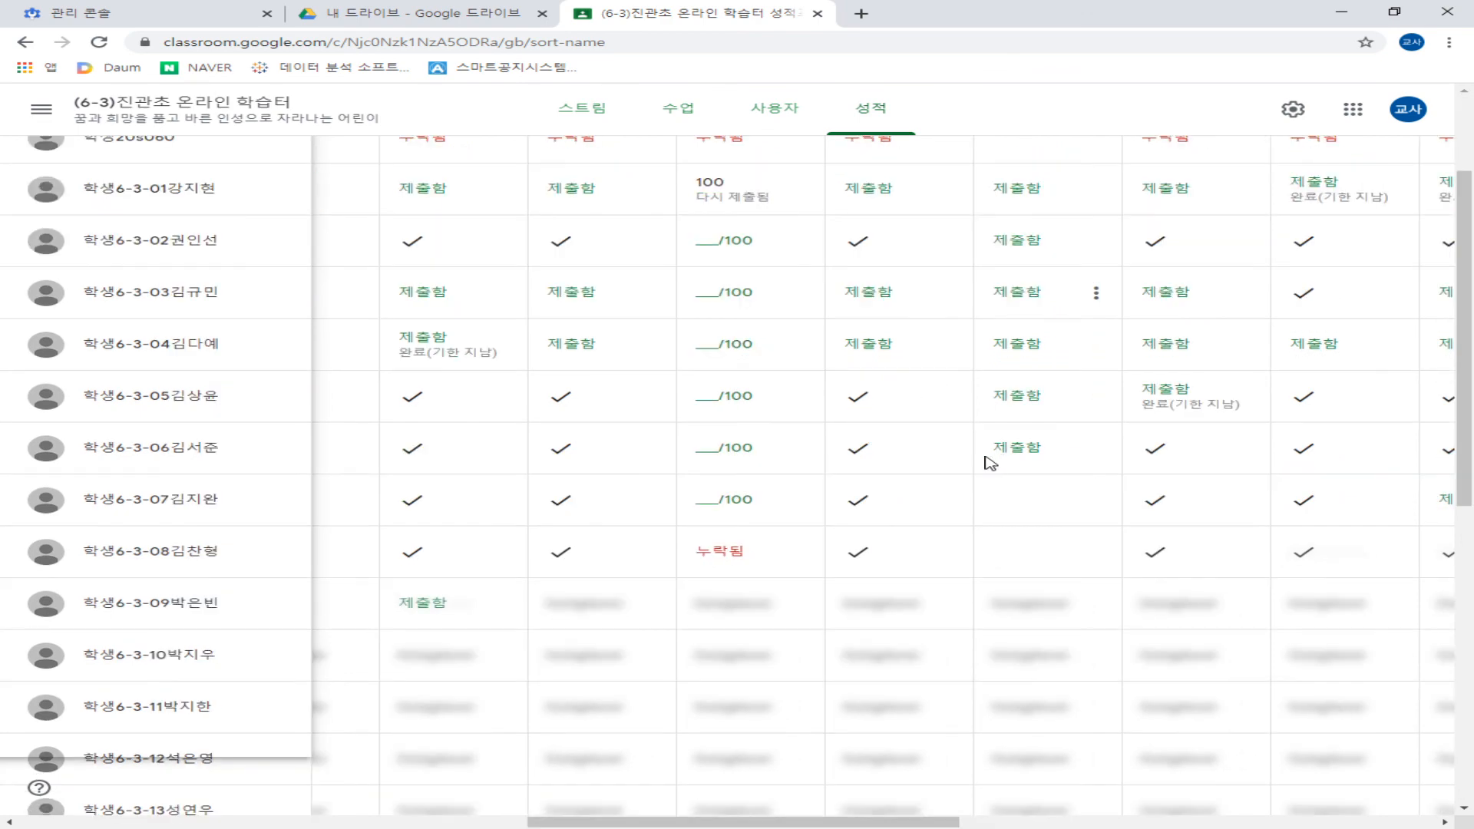
{"action": "scroll", "coordinate": [895, 344], "scroll_direction": "up", "scroll_amount": 2}
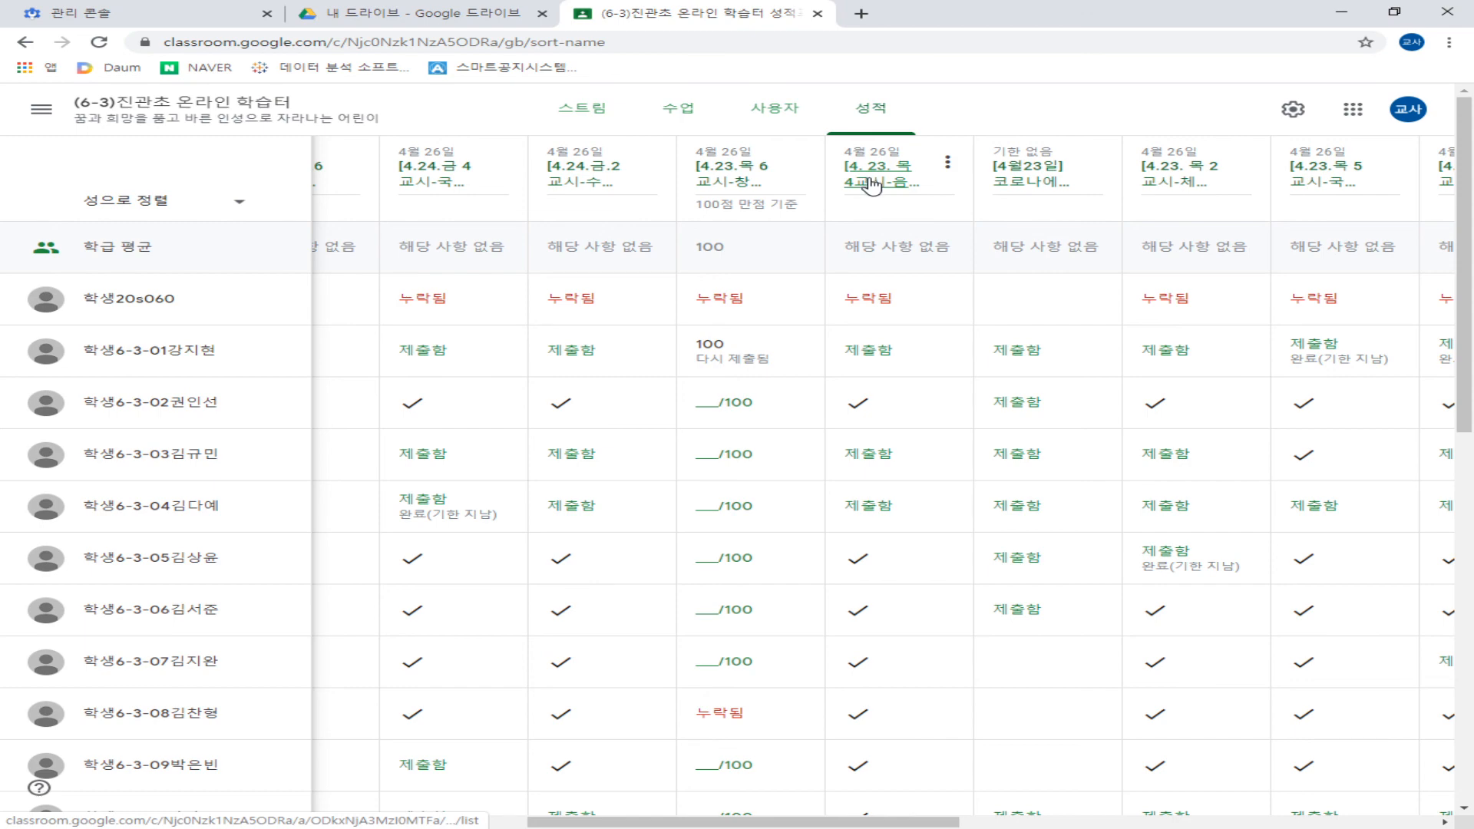
Step: Open the student work for the [4. 23. 목 4교시-음악] assignment, examine the submissions, and go back
{"action": "left_click", "coordinate": [871, 183]}
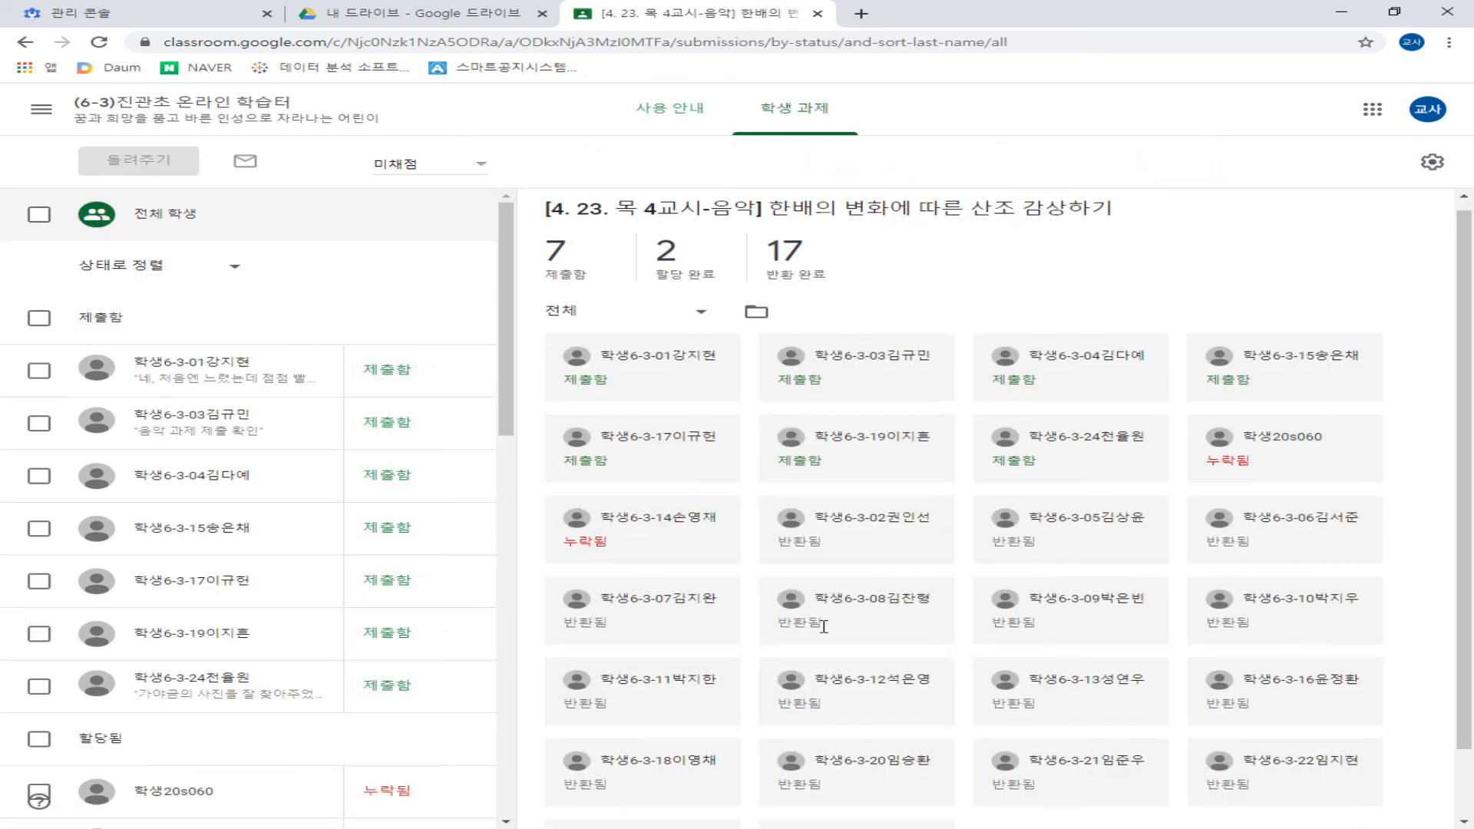
{"action": "scroll", "coordinate": [898, 631], "scroll_direction": "down", "scroll_amount": 1}
{"action": "scroll", "coordinate": [926, 642], "scroll_direction": "up", "scroll_amount": 1}
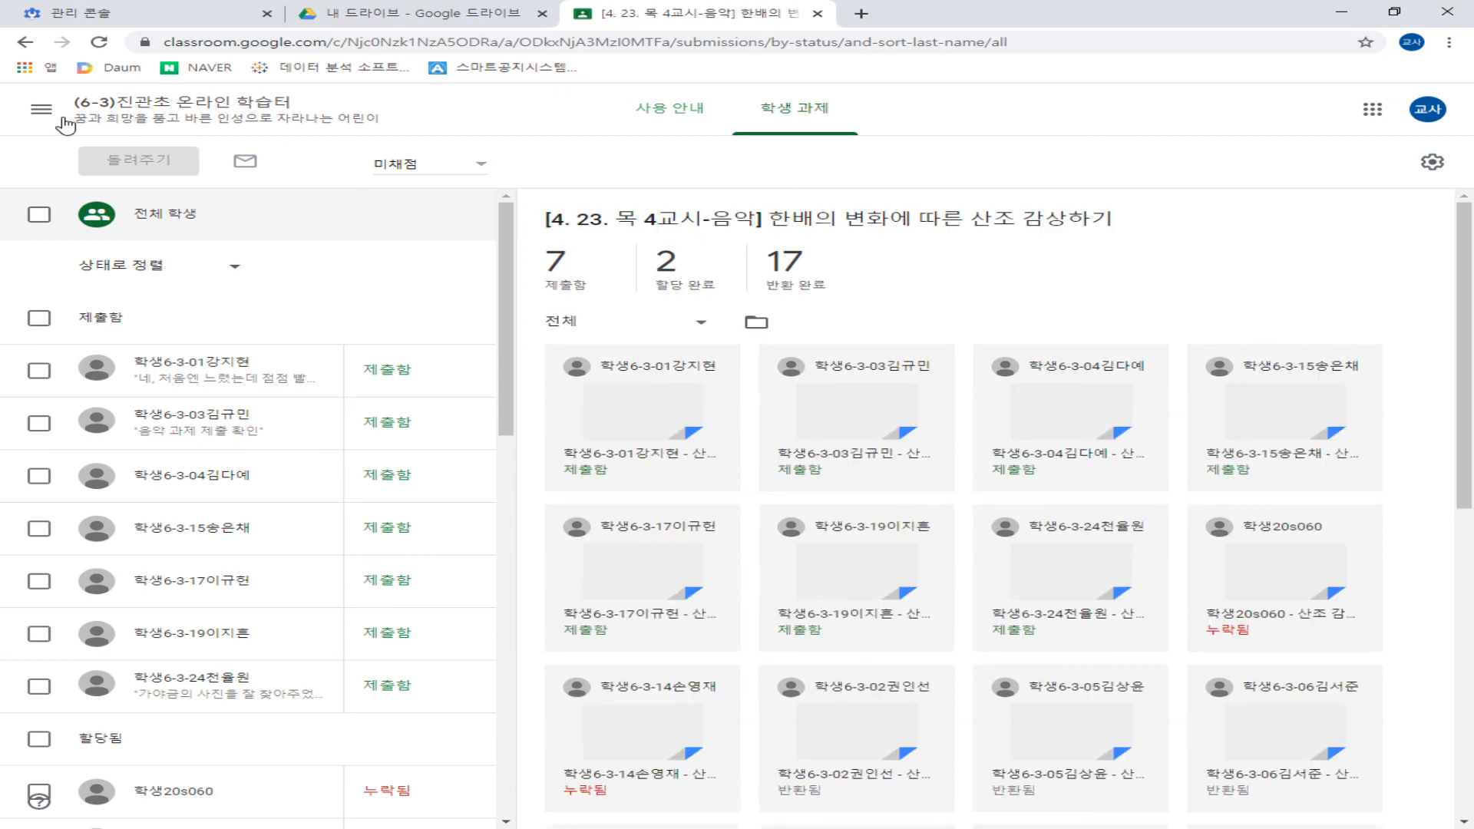
{"action": "left_click", "coordinate": [25, 43]}
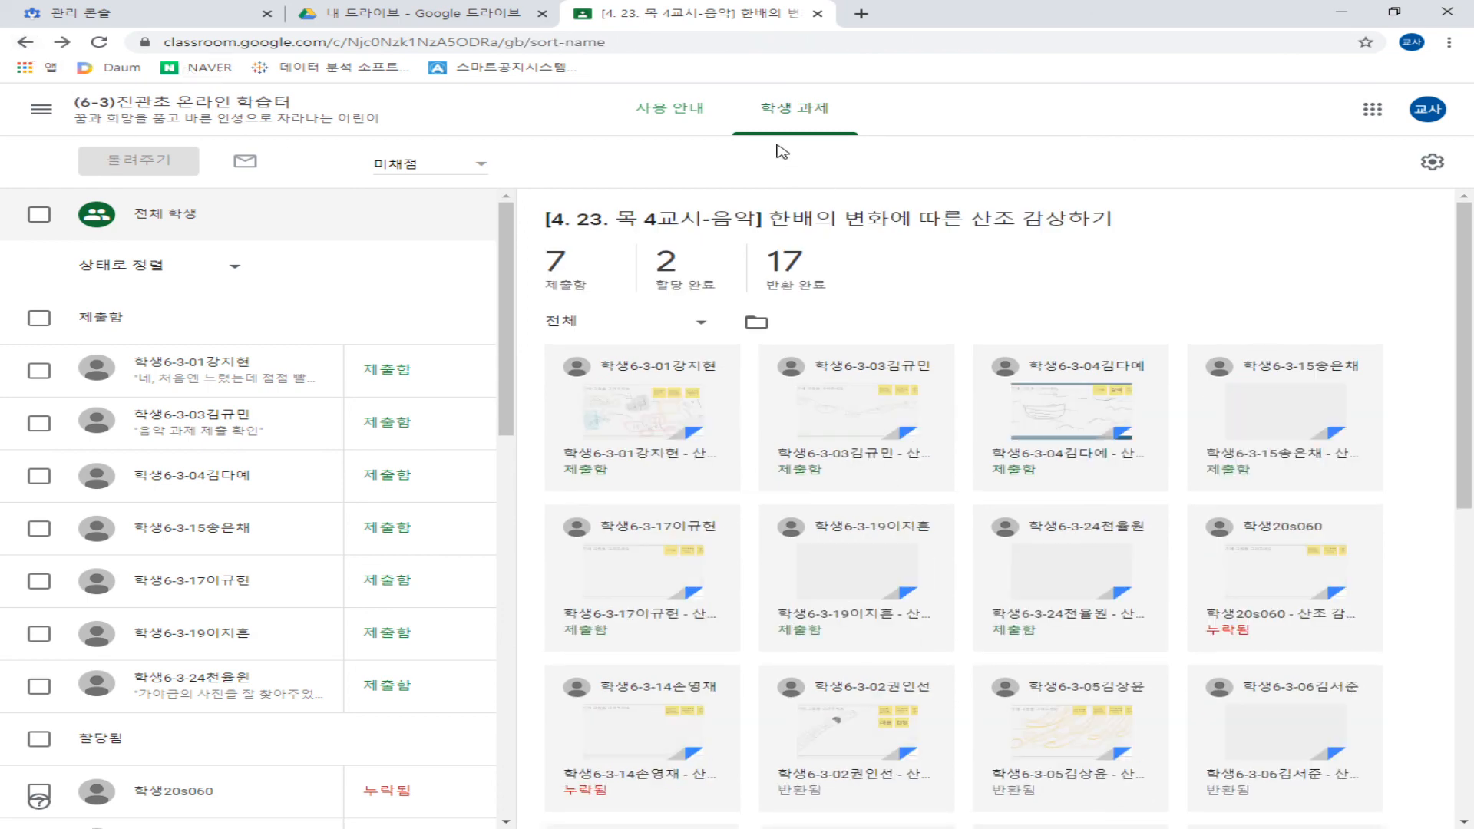
Step: Return to the grades page, examine the 4.23 and 4.22 assignment columns, and open the class stream
{"action": "left_click", "coordinate": [26, 43]}
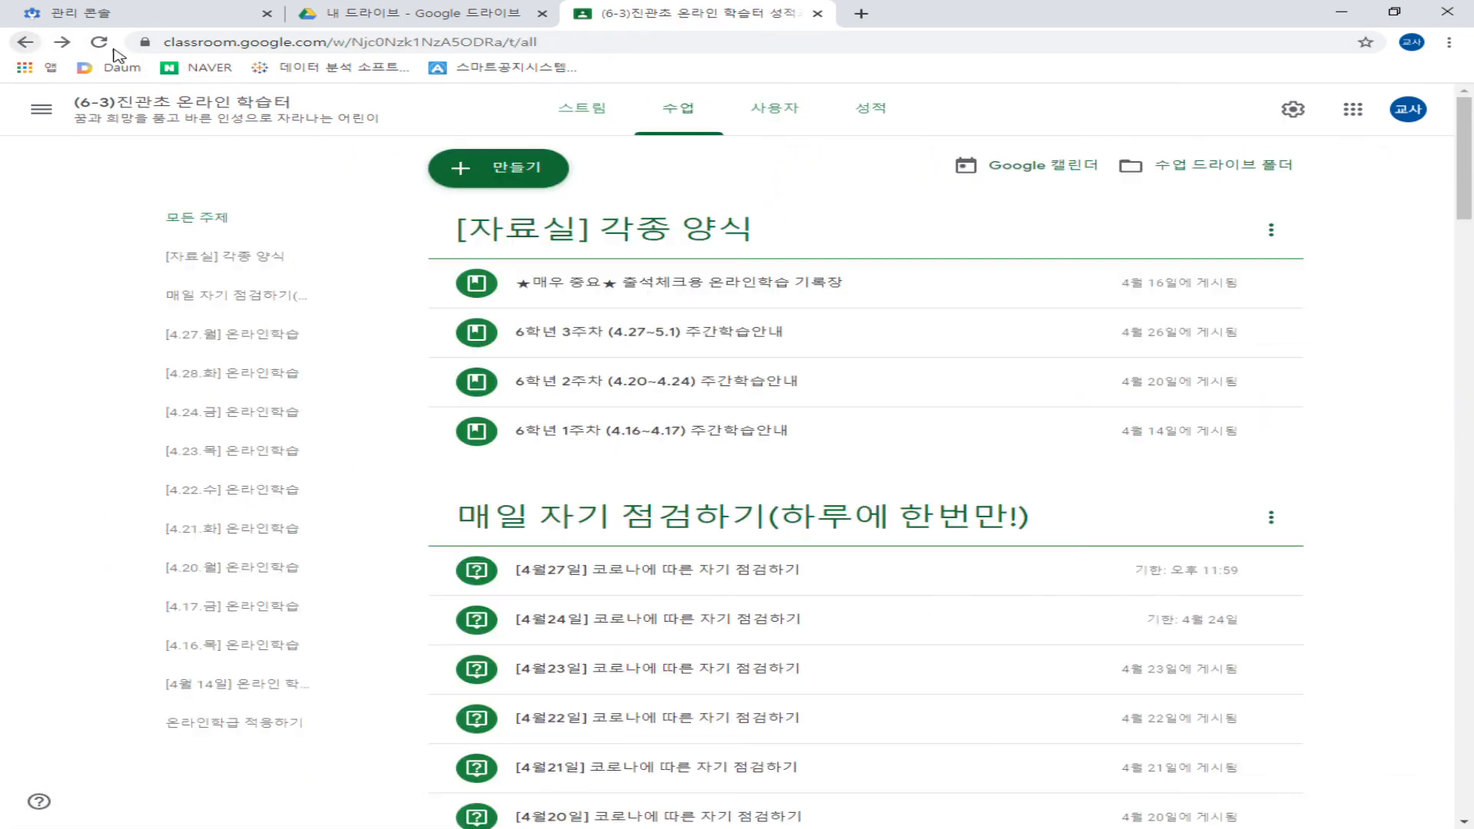
{"action": "left_click", "coordinate": [64, 45]}
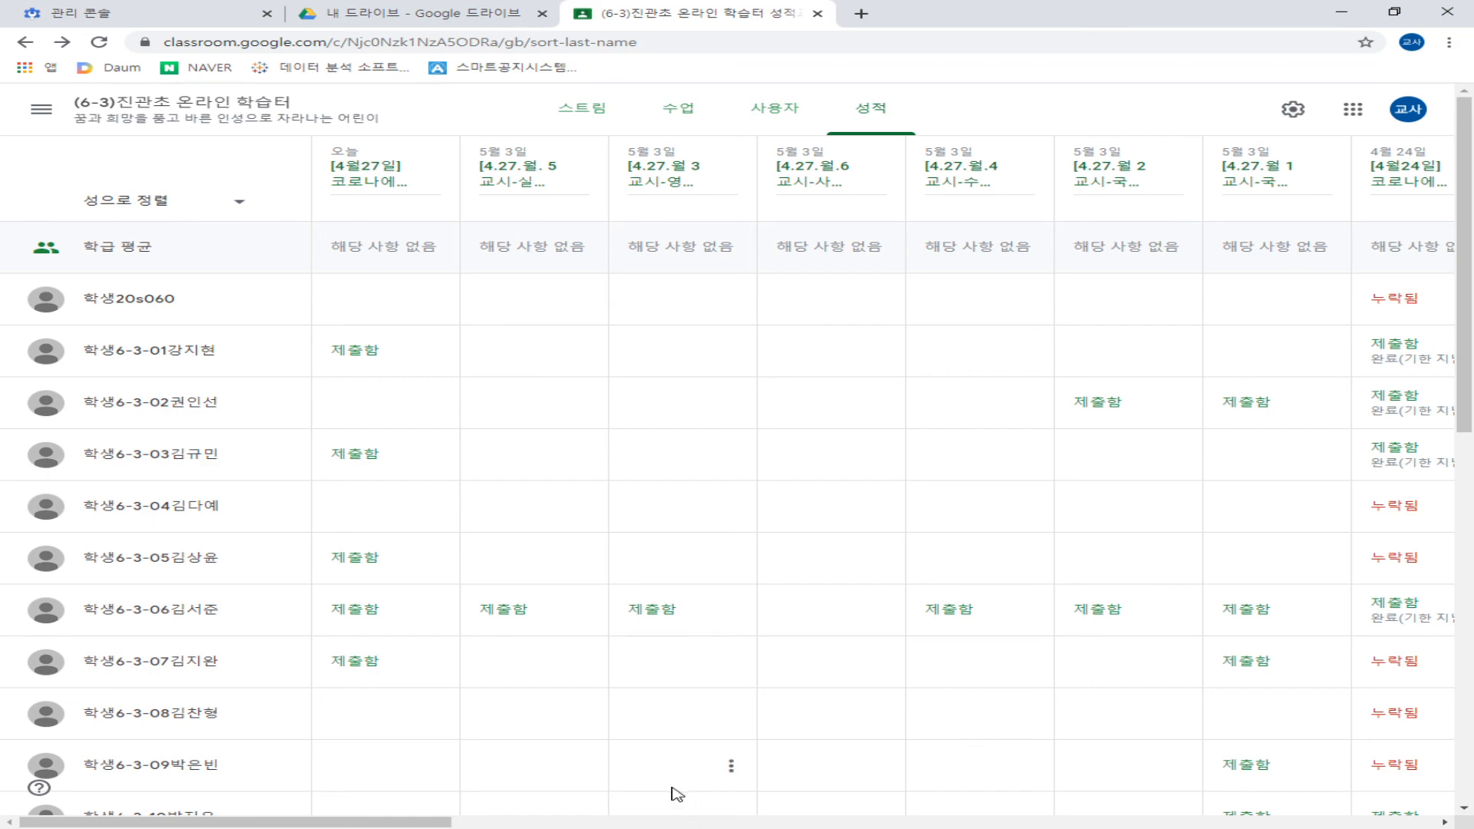
{"action": "left_click_drag", "start_coordinate": [446, 822], "coordinate": [1040, 606]}
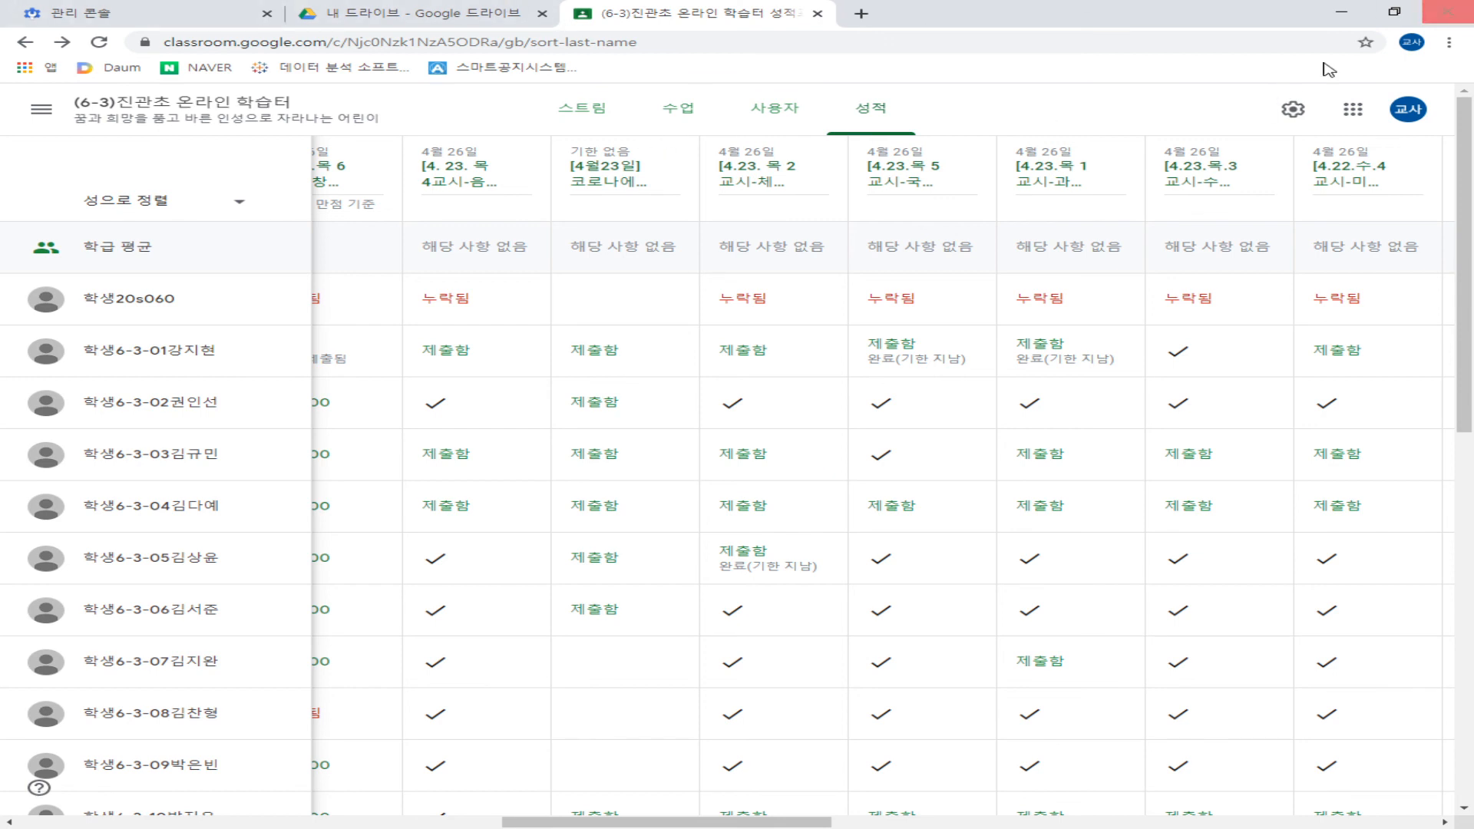
{"action": "left_click", "coordinate": [108, 108]}
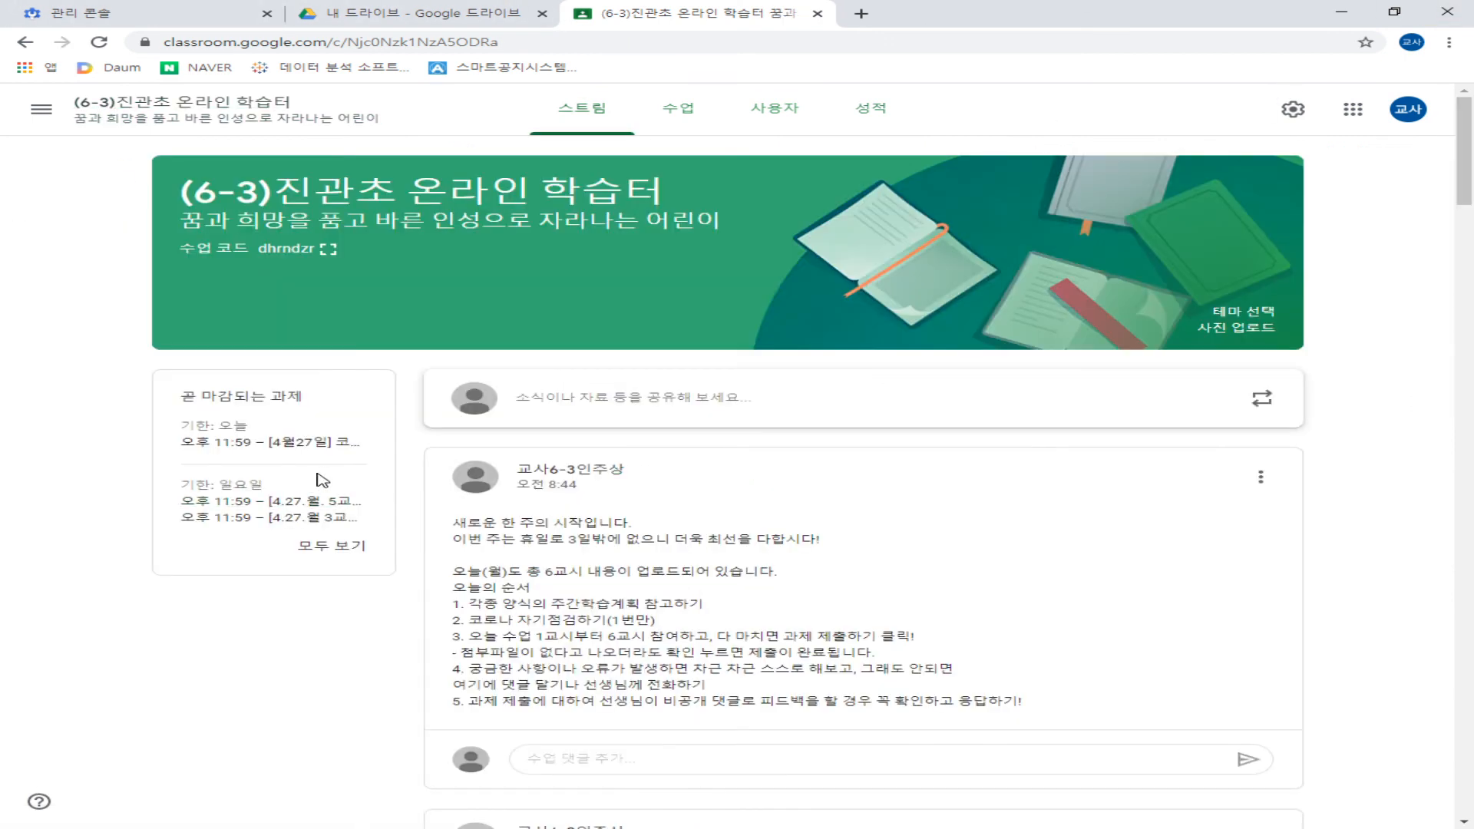